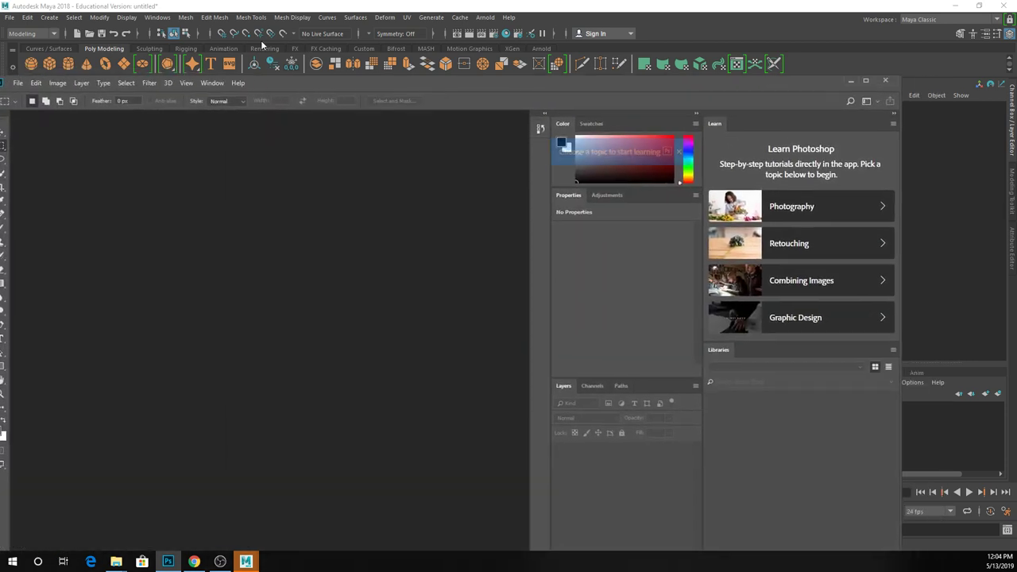
- Open Hero Object Renders 1 to 4 from the Week 6 Preproduction folder in Photoshop and maximize its window
mouse_move(120, 562)
click(163, 509)
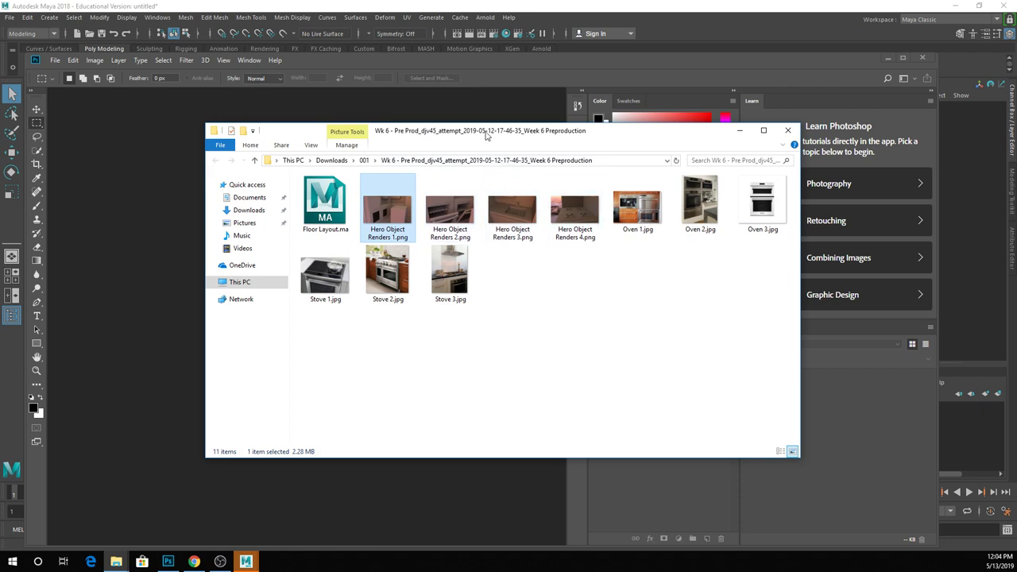
drag(480, 134, 674, 119)
shift+click(747, 205)
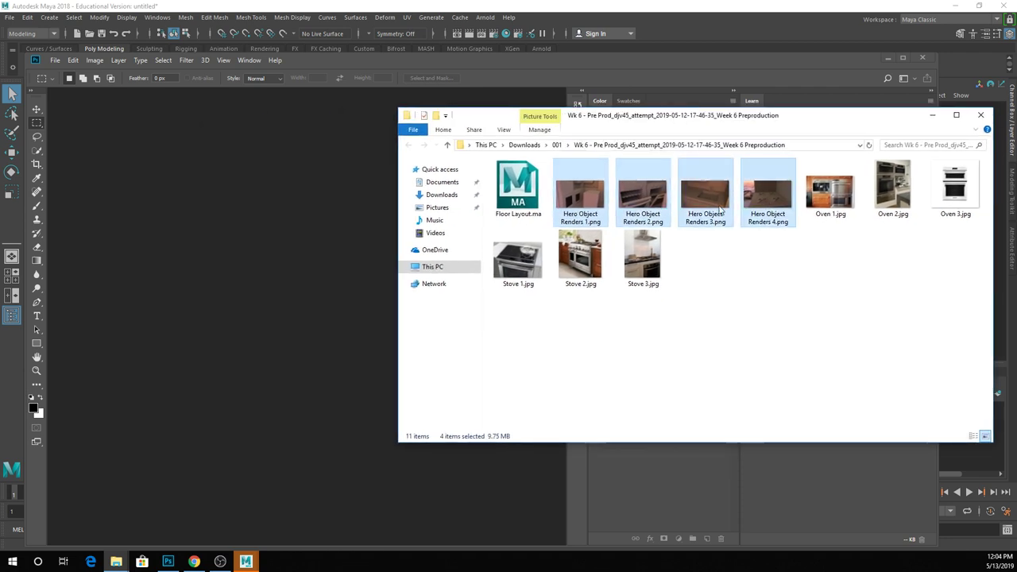
drag(719, 211, 239, 210)
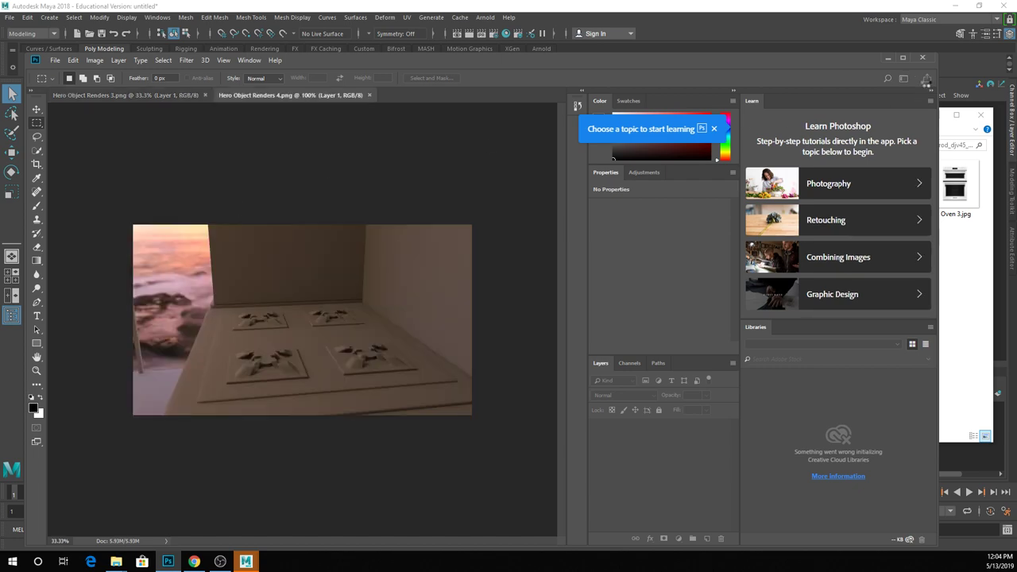
click(904, 57)
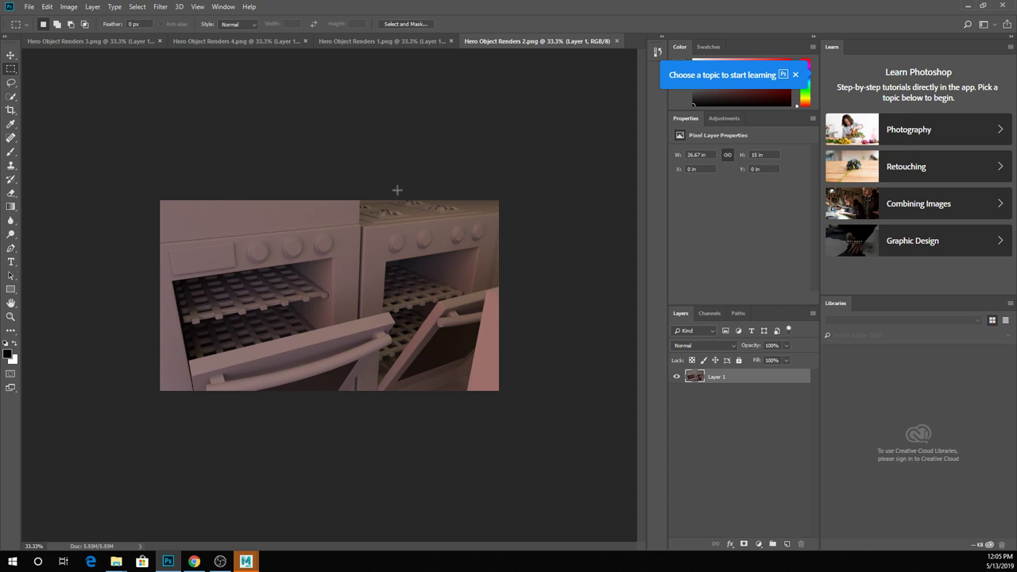
- View Hero Object Renders 1.png at 50% zoom and check the oven and stove reference images in the project folder
click(415, 48)
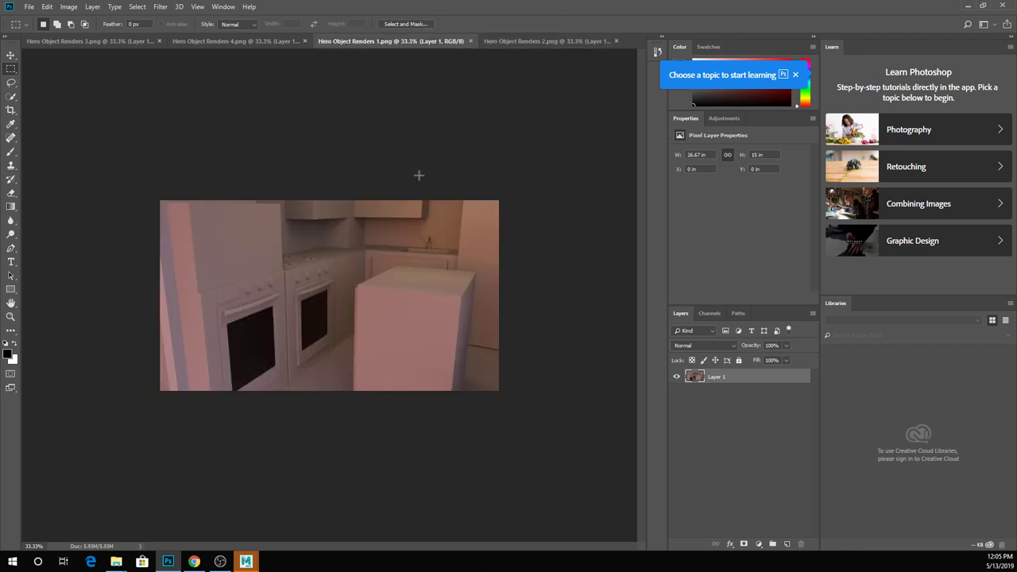
key(ctrl+plus)
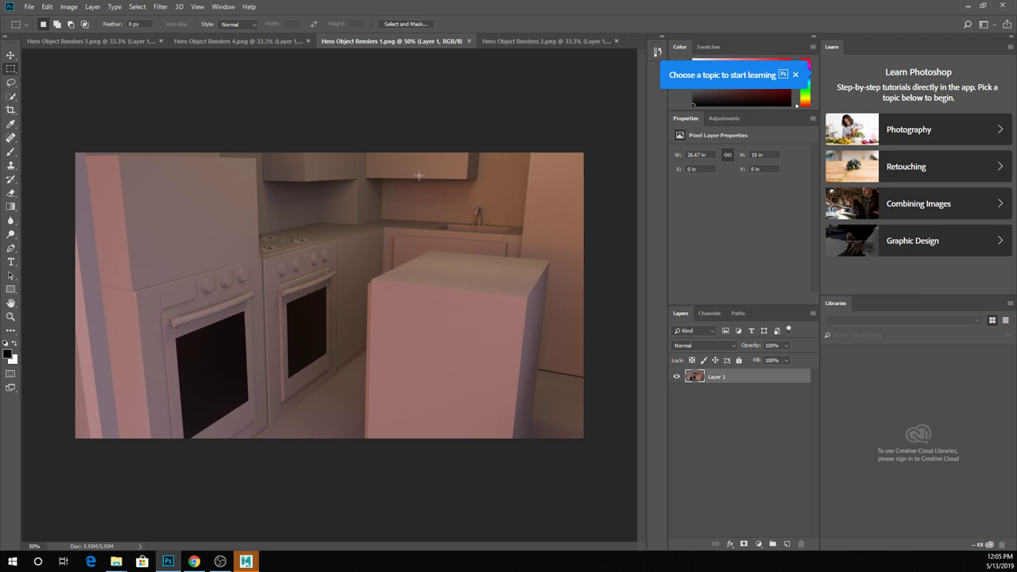
click(116, 562)
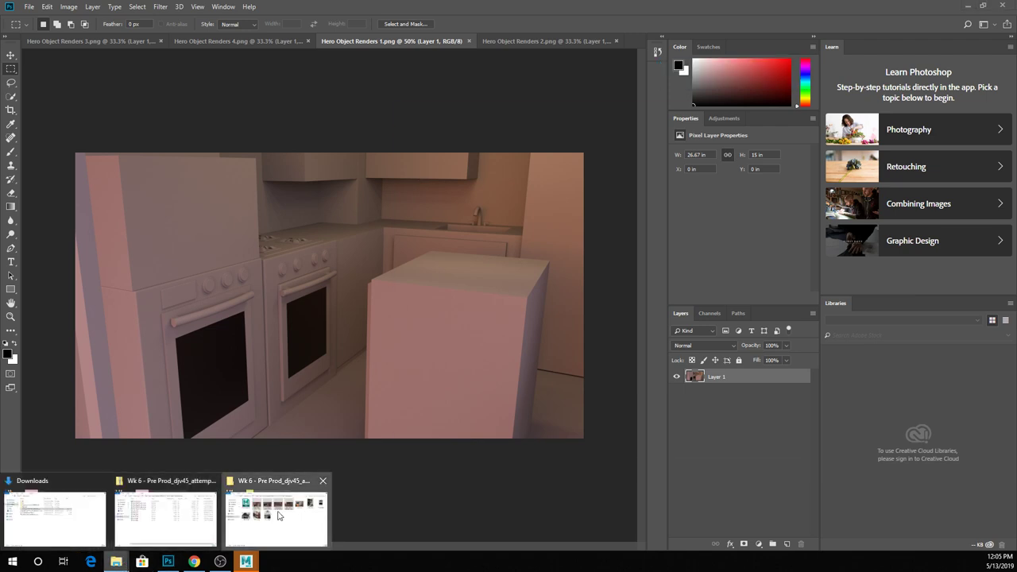
click(279, 515)
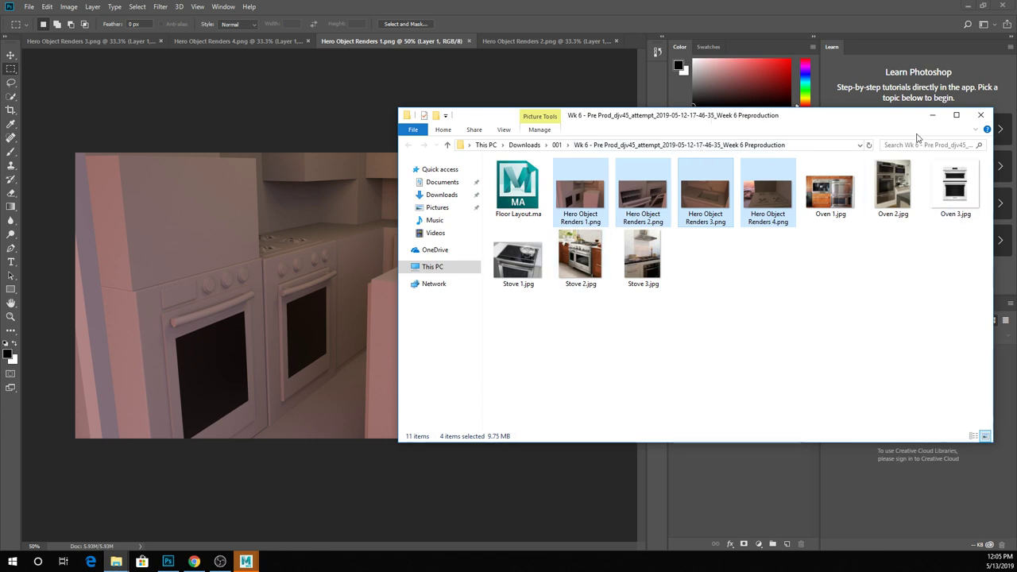
click(932, 115)
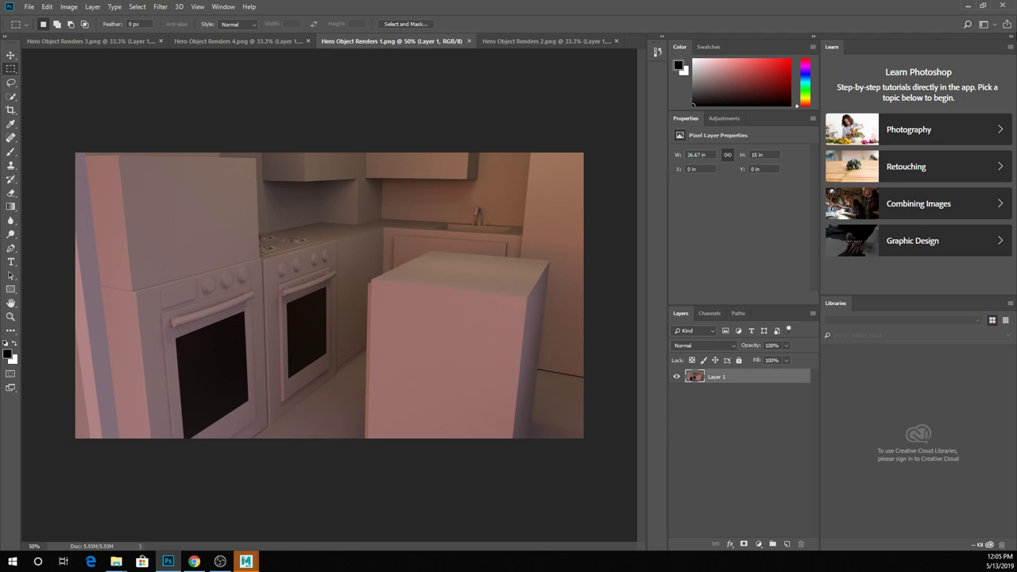
- Collapse the Learn and Libraries panels to enlarge the canvas area and review all four hero object renders
click(1012, 38)
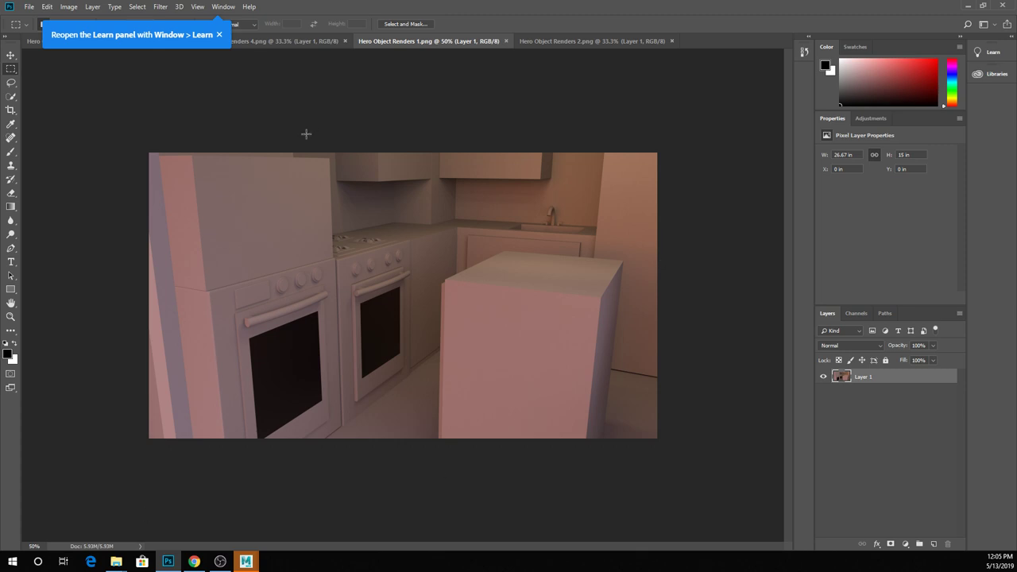
click(298, 40)
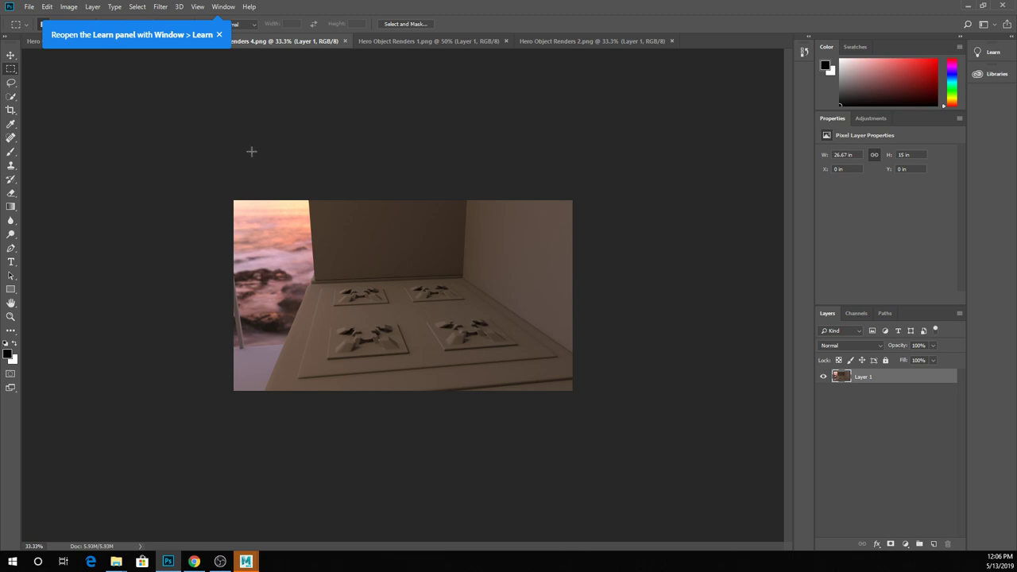
click(31, 43)
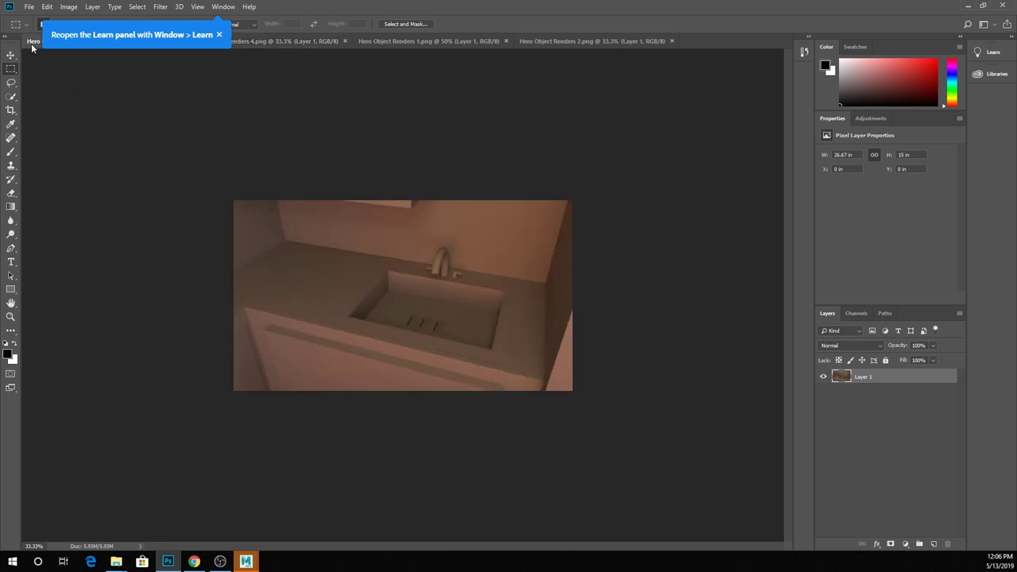
click(271, 43)
click(392, 43)
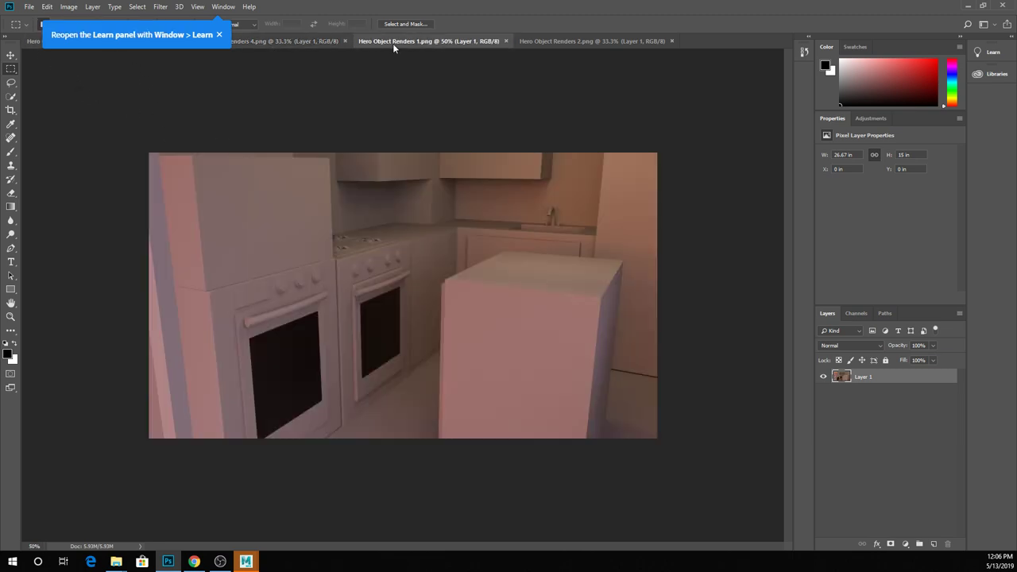
click(547, 38)
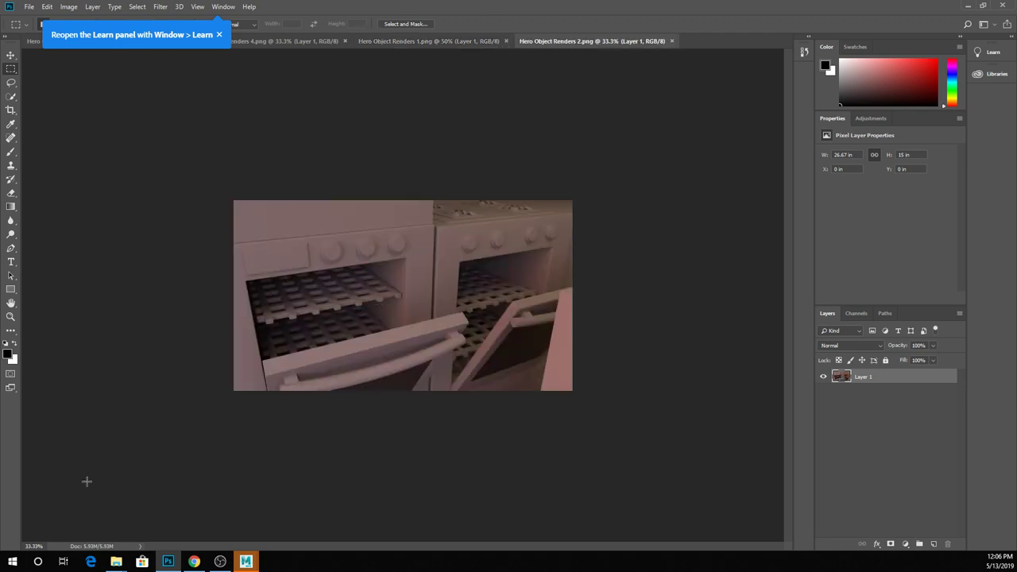
- Look over the oven and stove references in the Week 6 Preproduction folder, and return to the open render
mouse_move(116, 562)
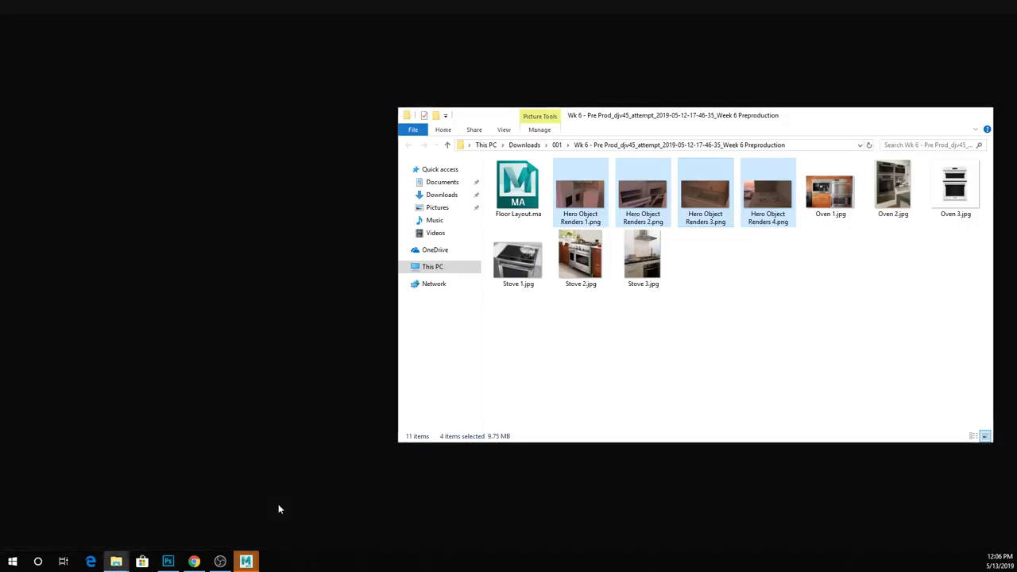
click(278, 510)
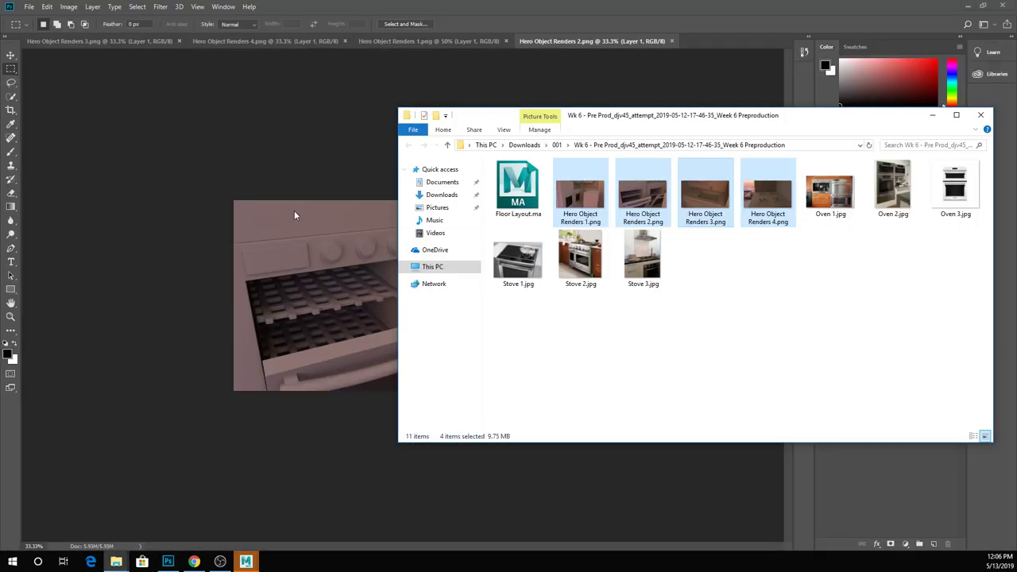
click(279, 100)
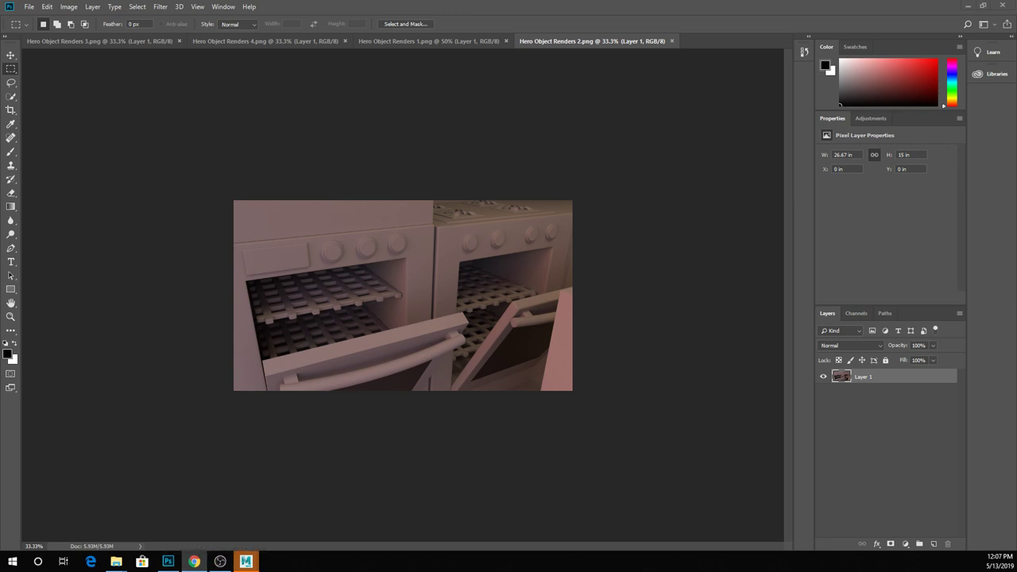
- Switch to Chrome and show the Google image results for "oven"
click(194, 561)
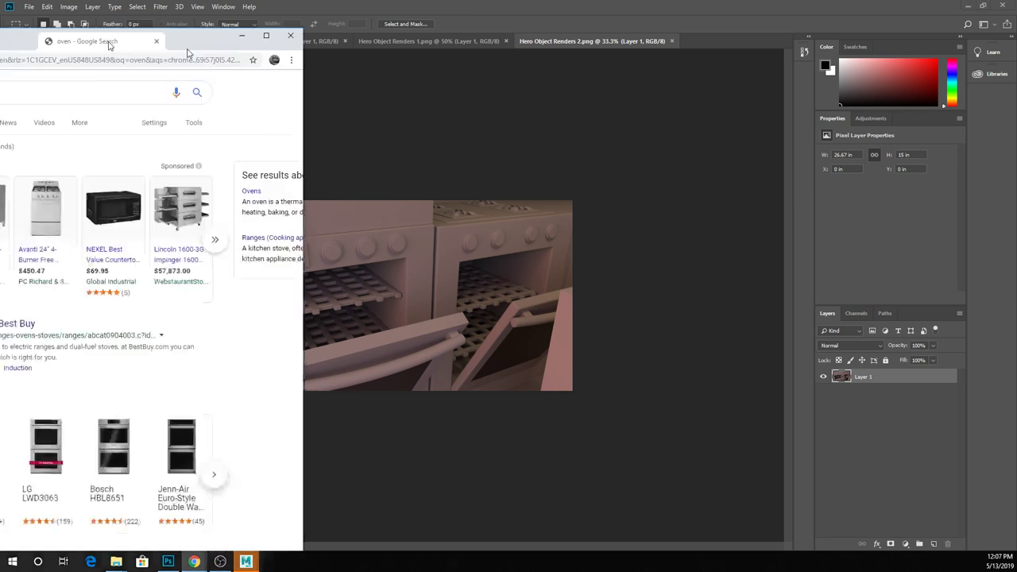
click(173, 90)
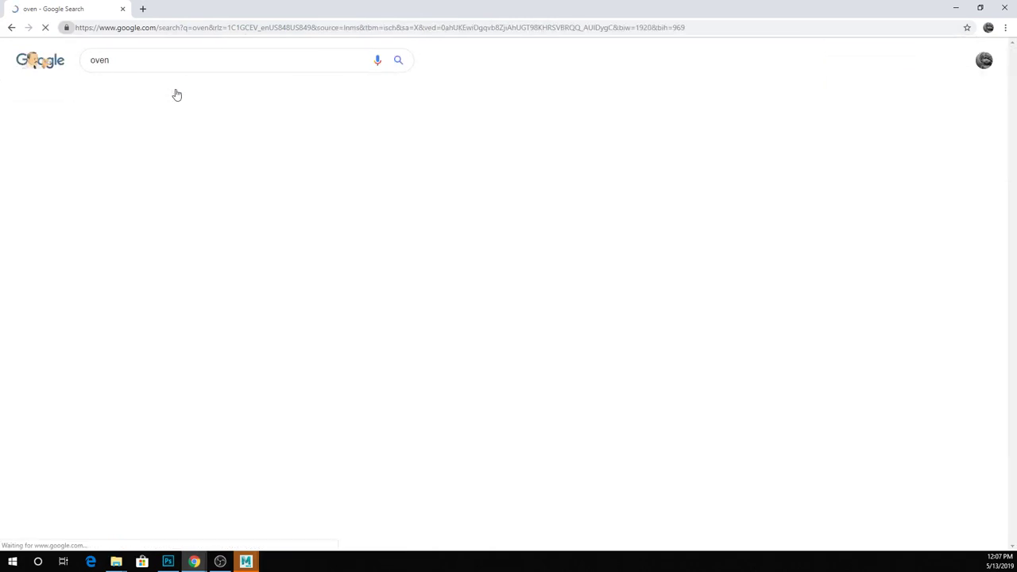
right_click(518, 327)
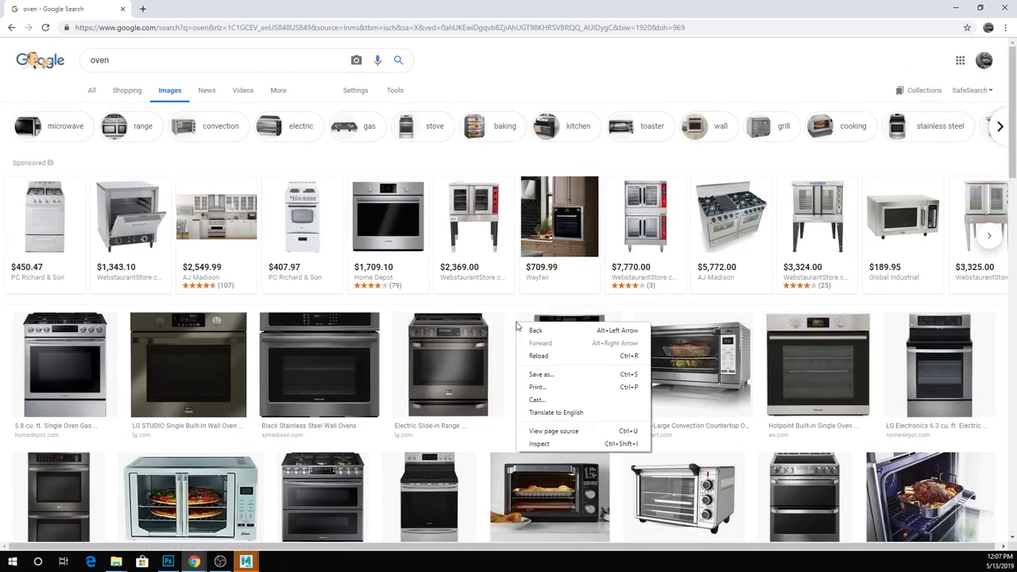
- Examine enlarged photos of open Electrolux wall ovens, their related images and the surrounding oven image results
scroll(666, 288, down, 2)
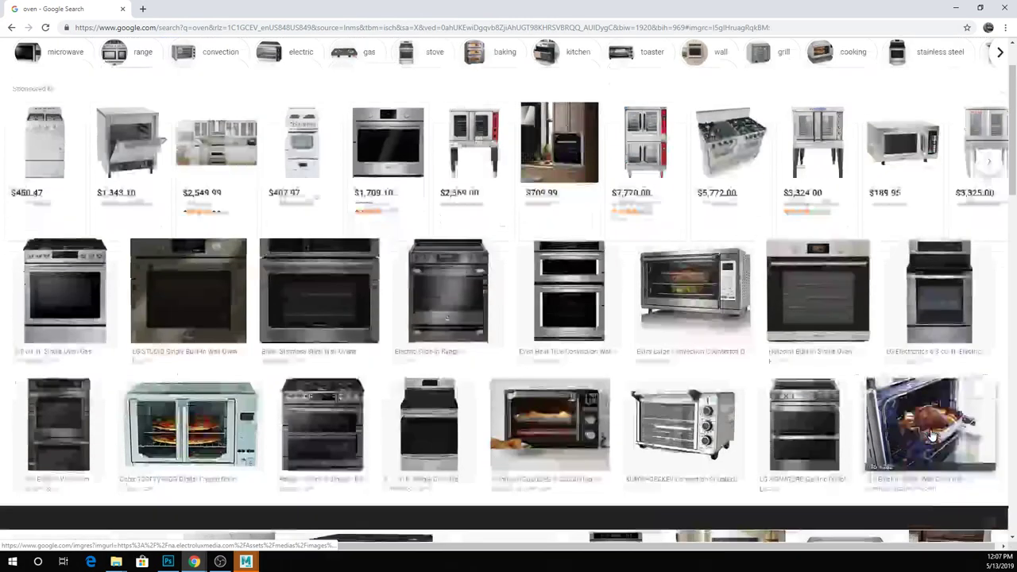
click(914, 429)
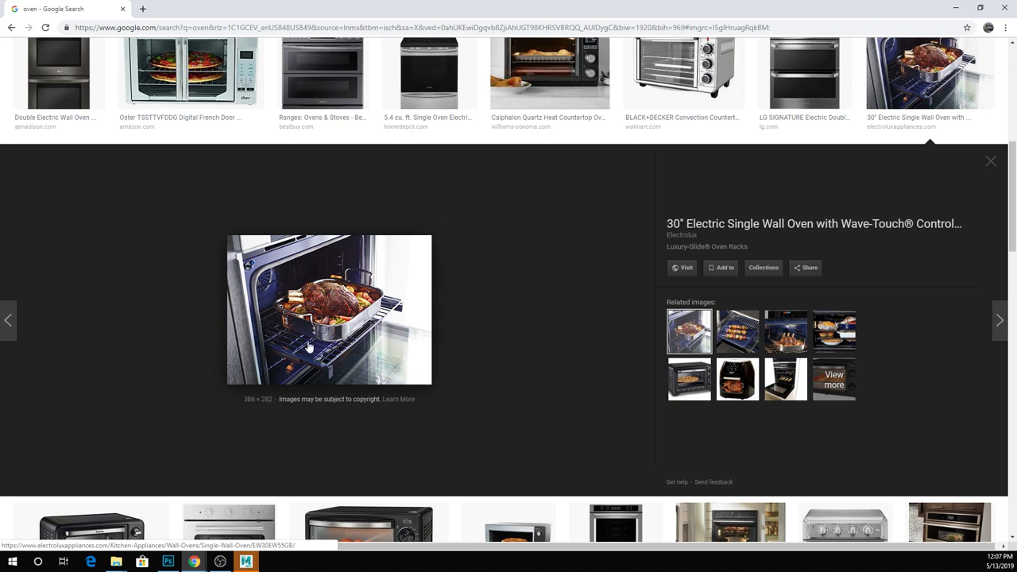
click(738, 331)
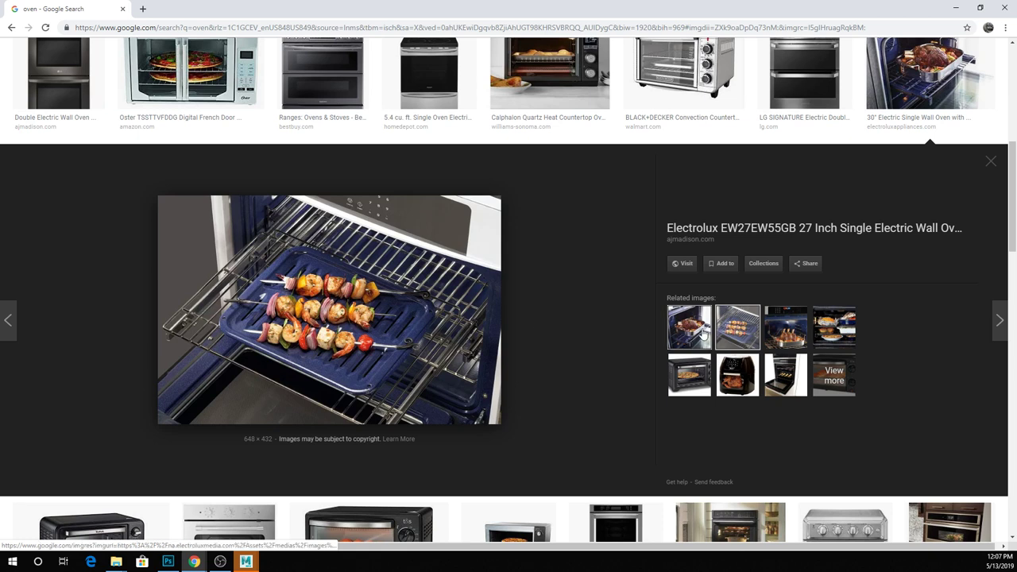
click(788, 343)
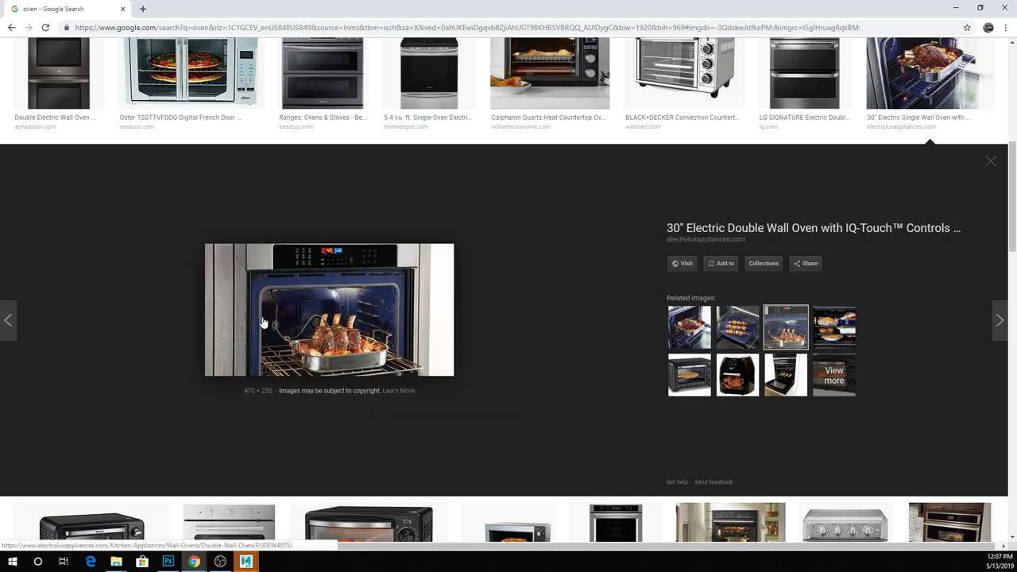
scroll(281, 321, down, 2)
scroll(282, 320, up, 1)
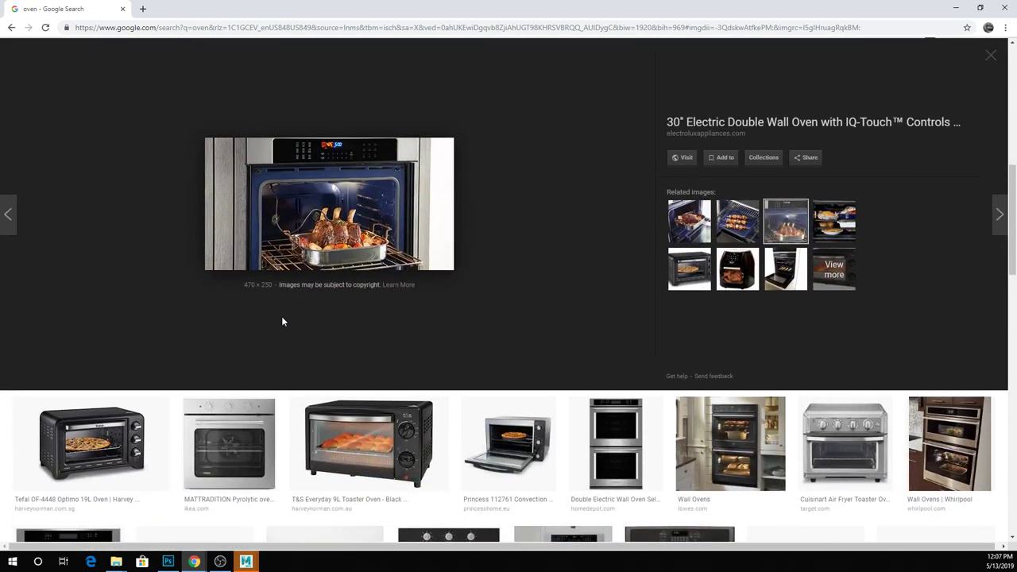
scroll(281, 321, up, 1)
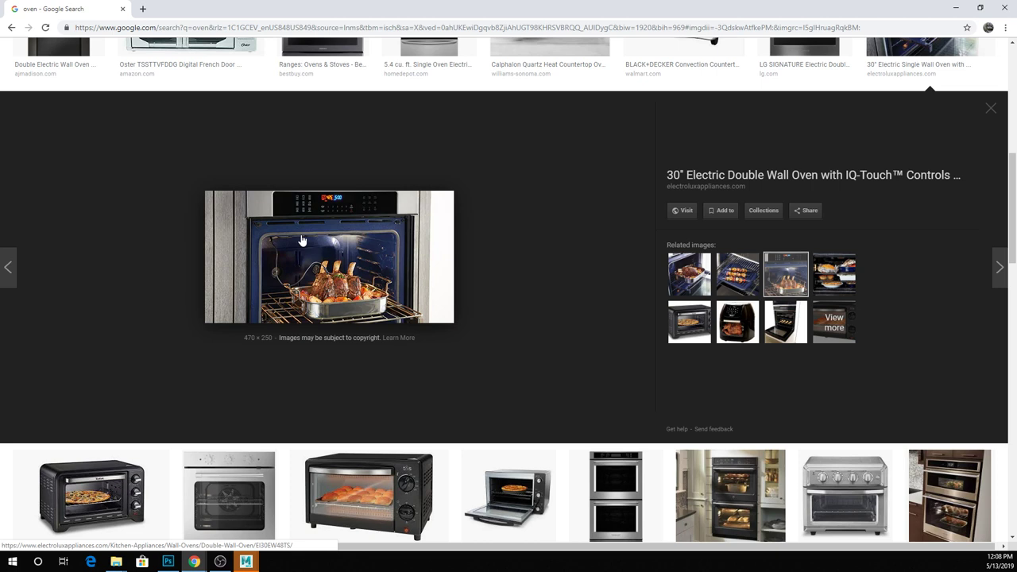
scroll(302, 247, down, 3)
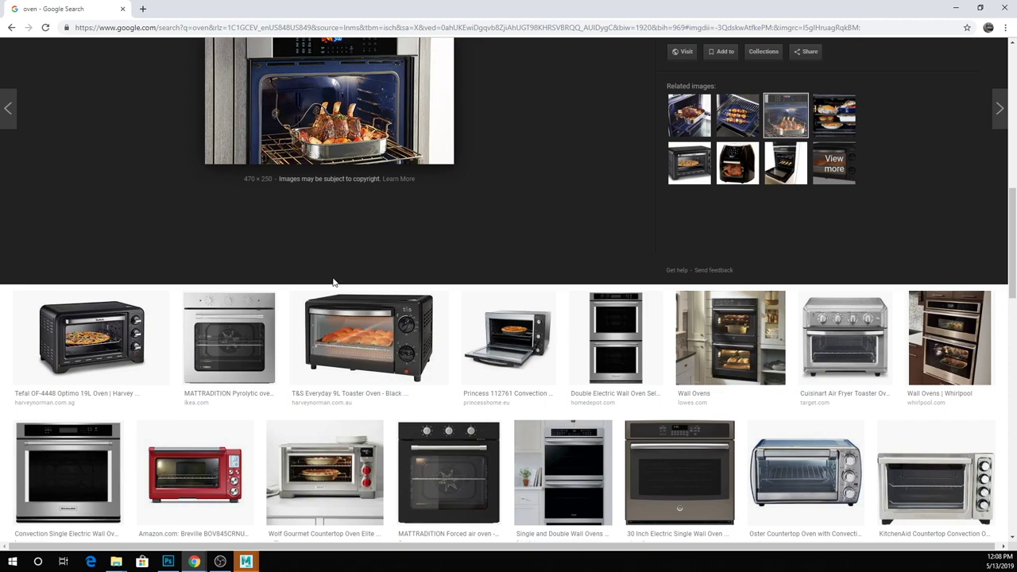
scroll(334, 282, down, 2)
scroll(334, 283, up, 4)
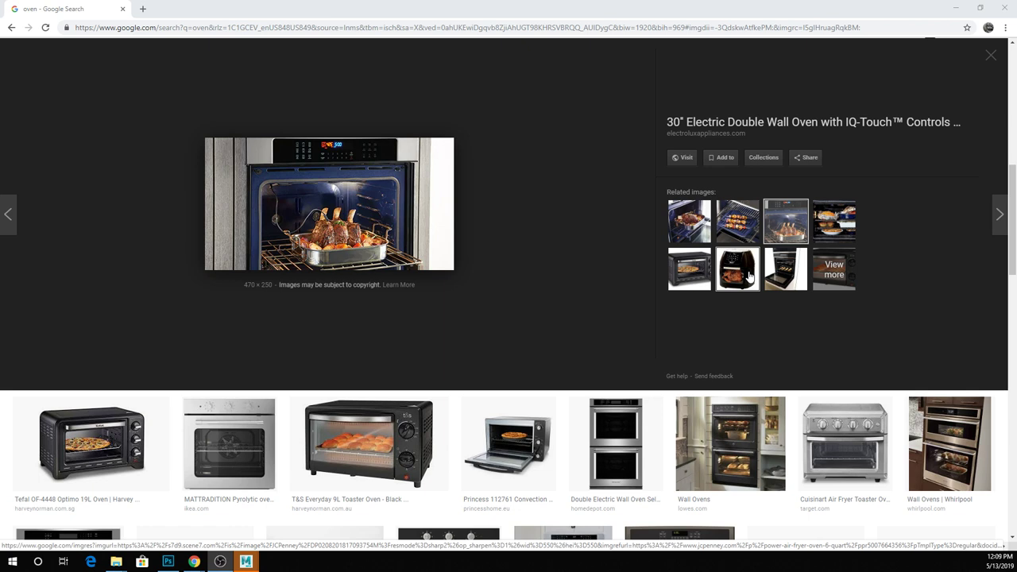
- Compare Hero Object Renders 1.png in Photoshop with the oven image results in Chrome
click(168, 562)
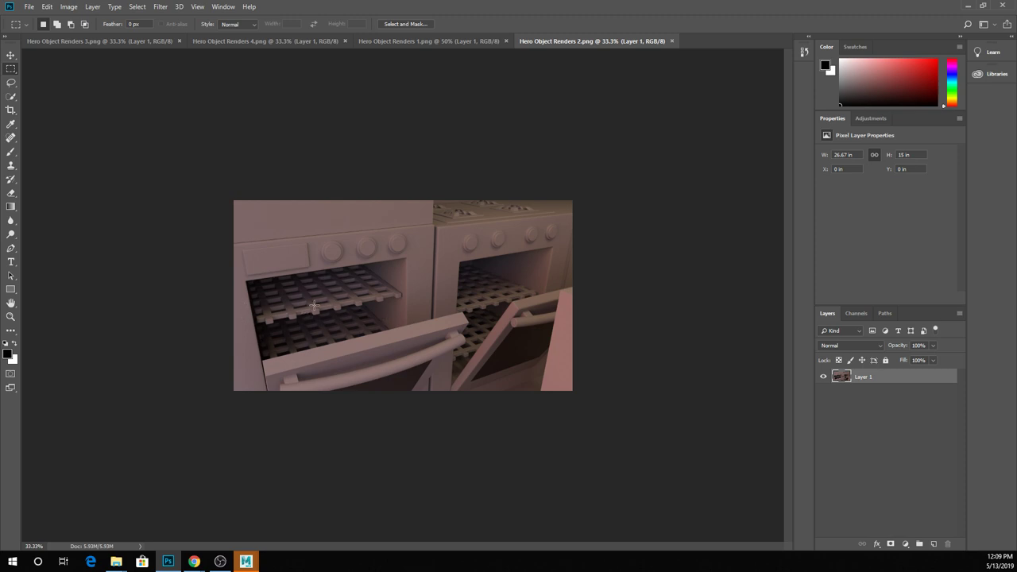
click(435, 41)
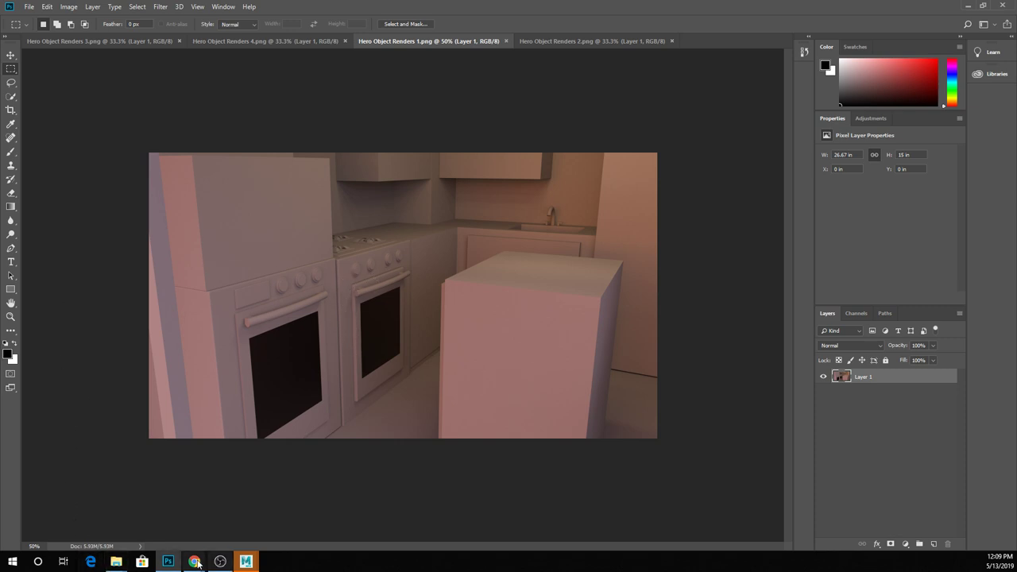
click(251, 508)
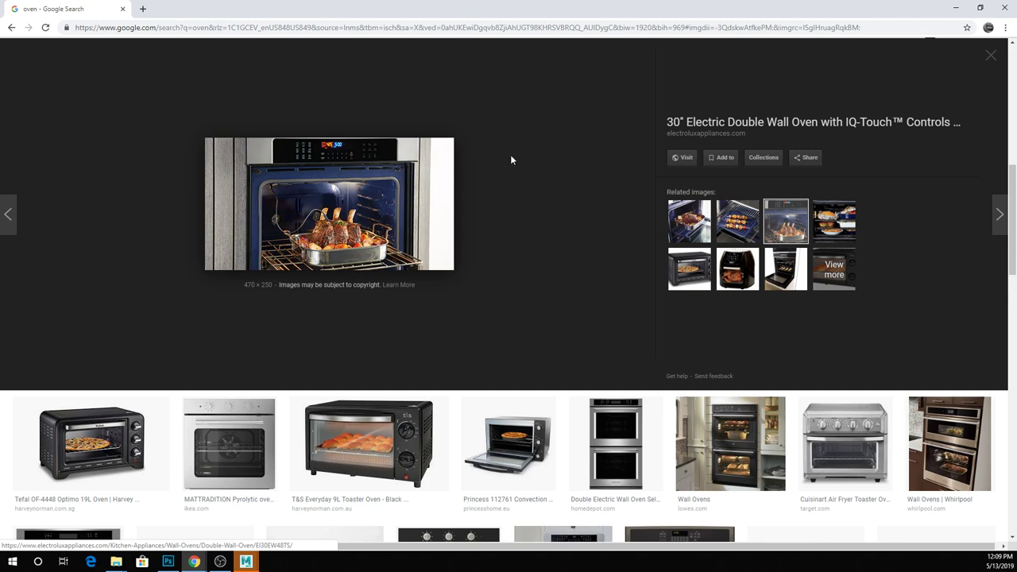
scroll(588, 229, down, 5)
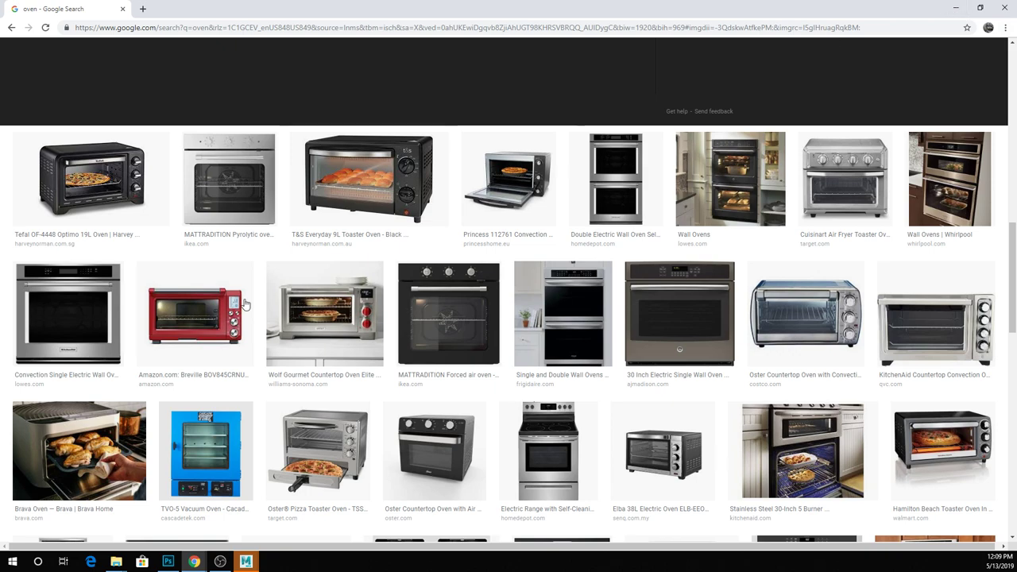
- Check Maya, return to the render in Photoshop, and bring up the Week 6 Preproduction folder over it
mouse_move(245, 562)
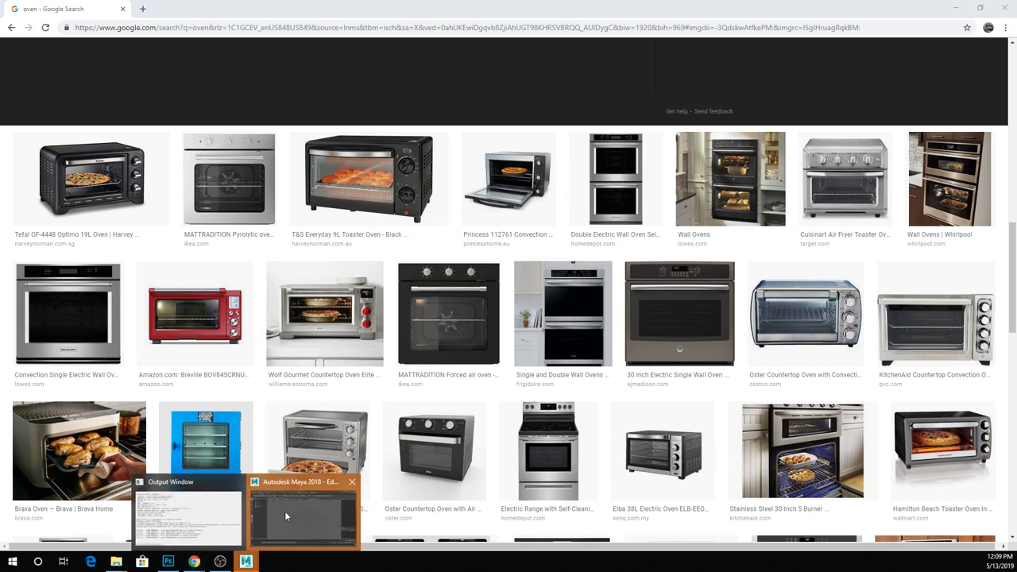
click(284, 511)
click(167, 562)
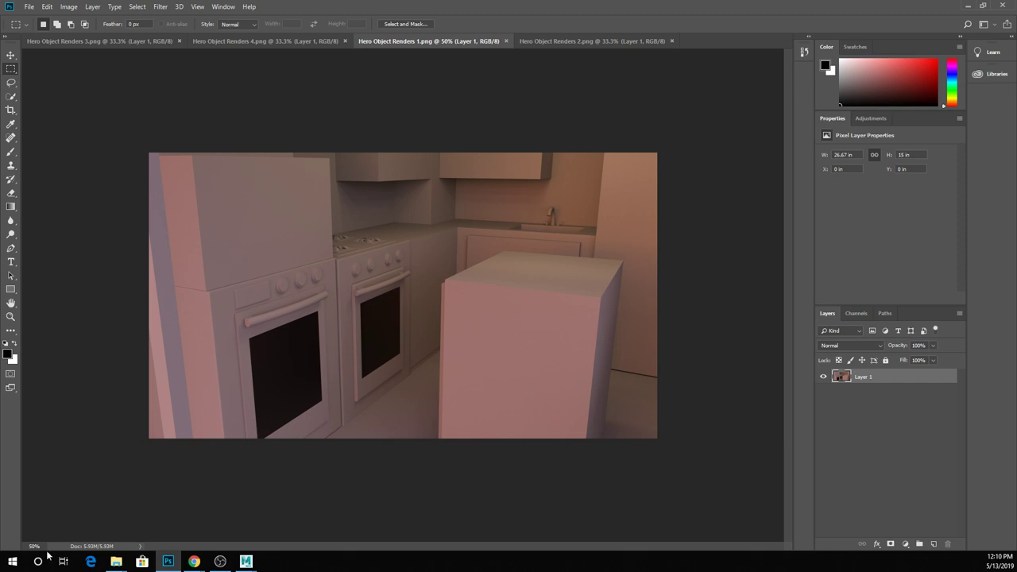
mouse_move(116, 562)
click(255, 510)
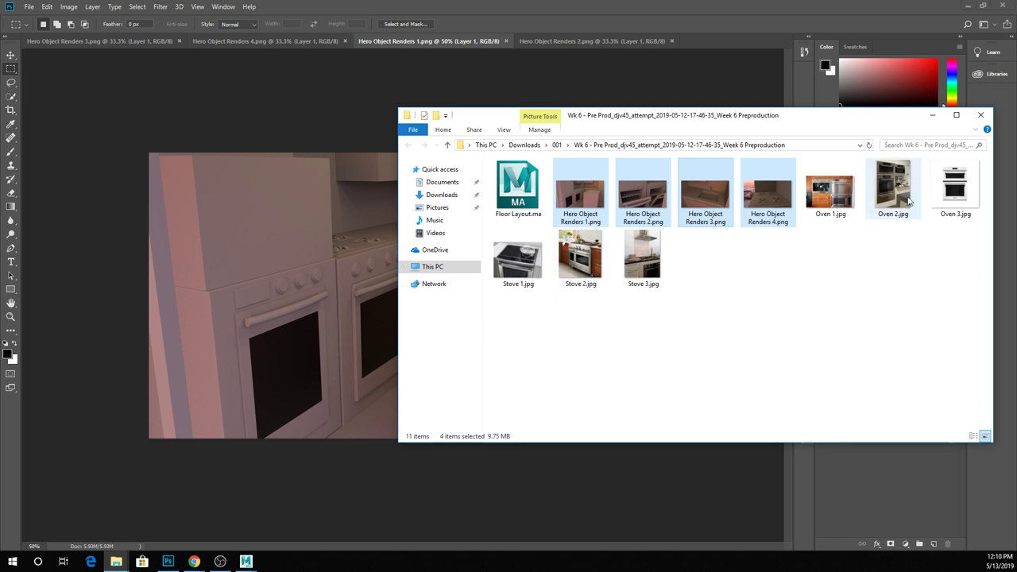
- Place Oven 1–3 and Stove 1–3 from the Week 6 Preproduction folder as layers in Hero Object Renders 1.png
click(826, 199)
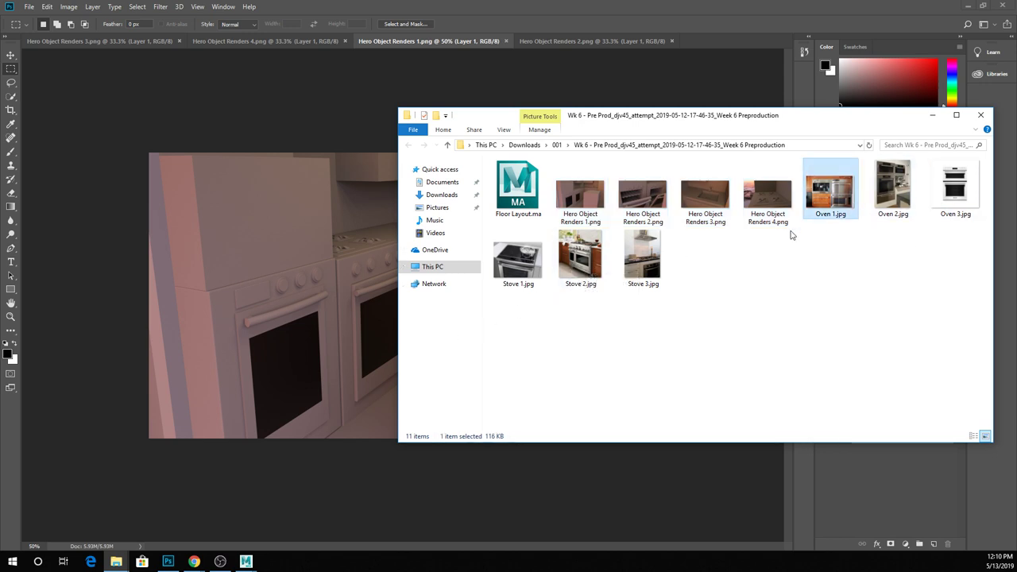
shift+click(643, 259)
drag(643, 258, 349, 275)
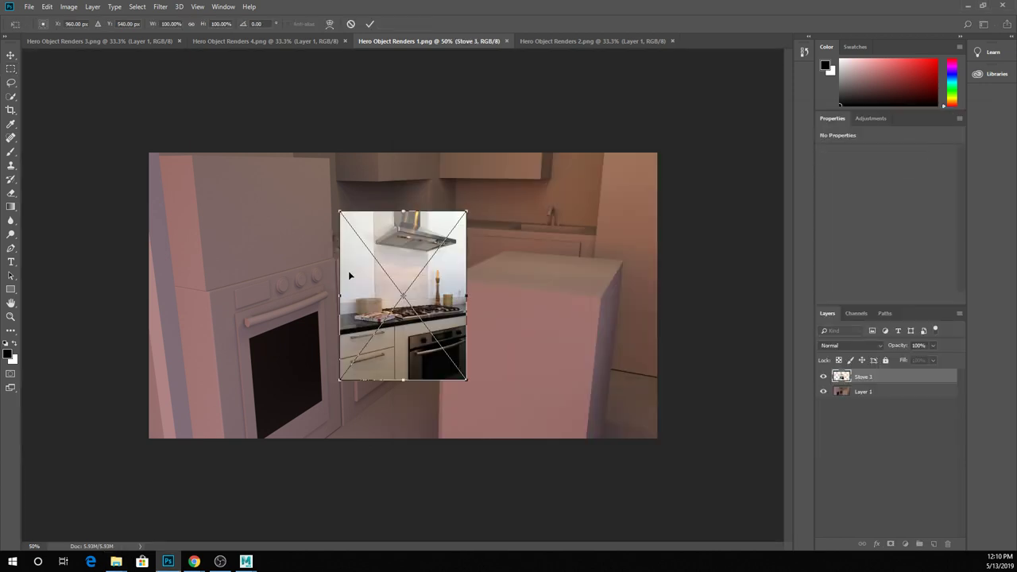
key(Return)
key(Return)
key(Return)
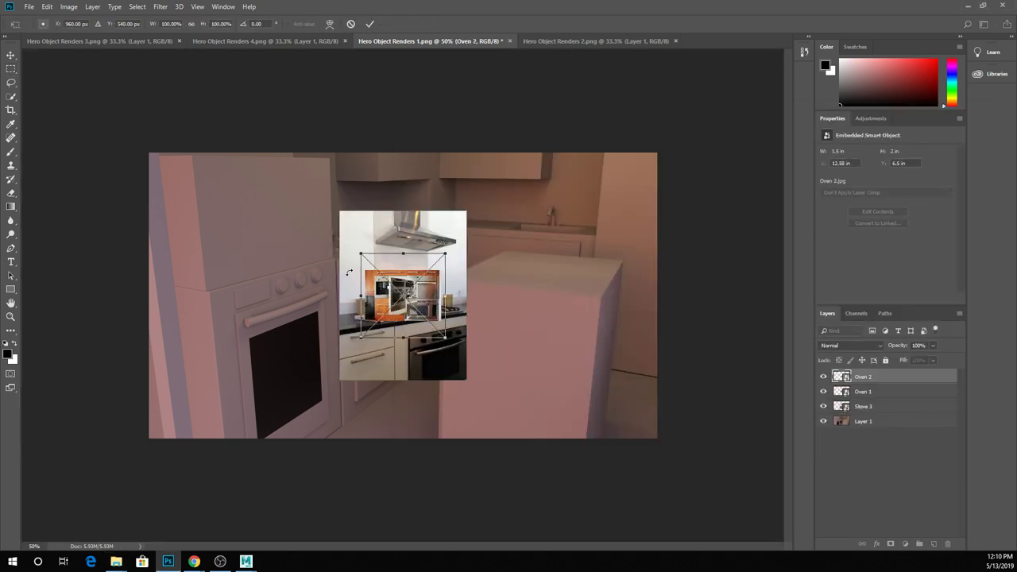
key(Return)
key(Return)
key(Return)
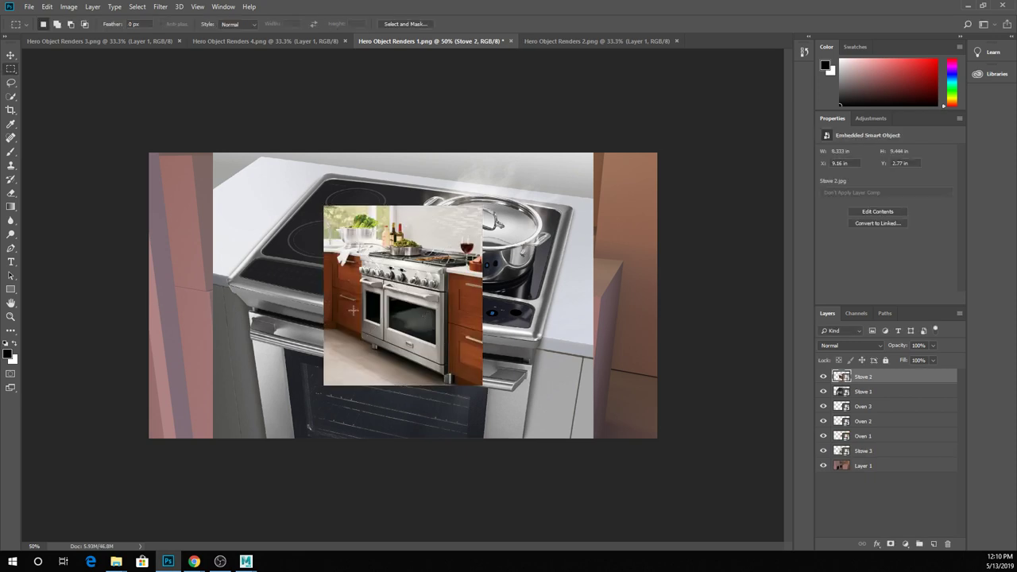
- Hide the placed reference layers one by one, from Stove 2 down to Stove 3, leaving only the kitchen render visible
click(823, 377)
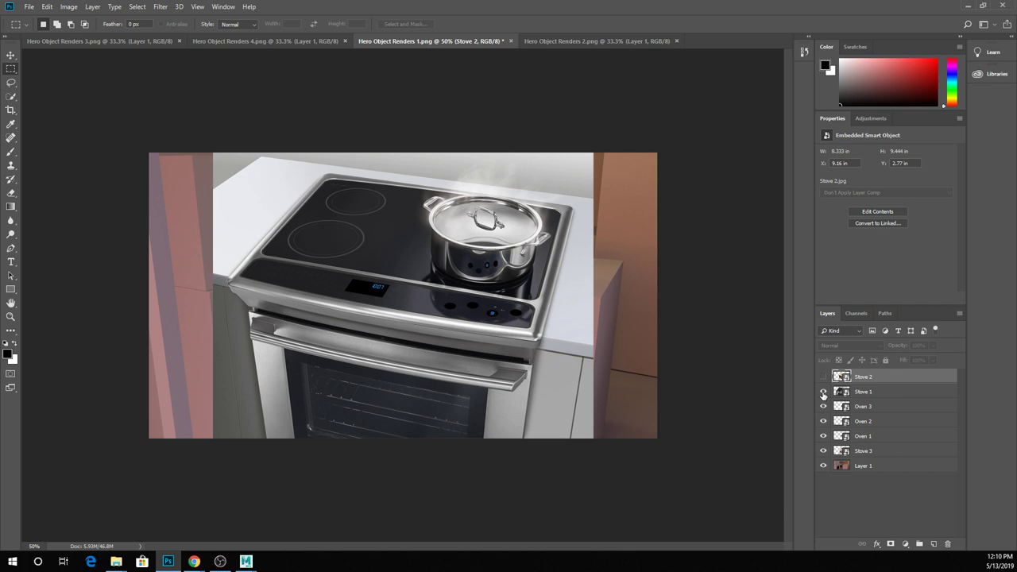
click(823, 392)
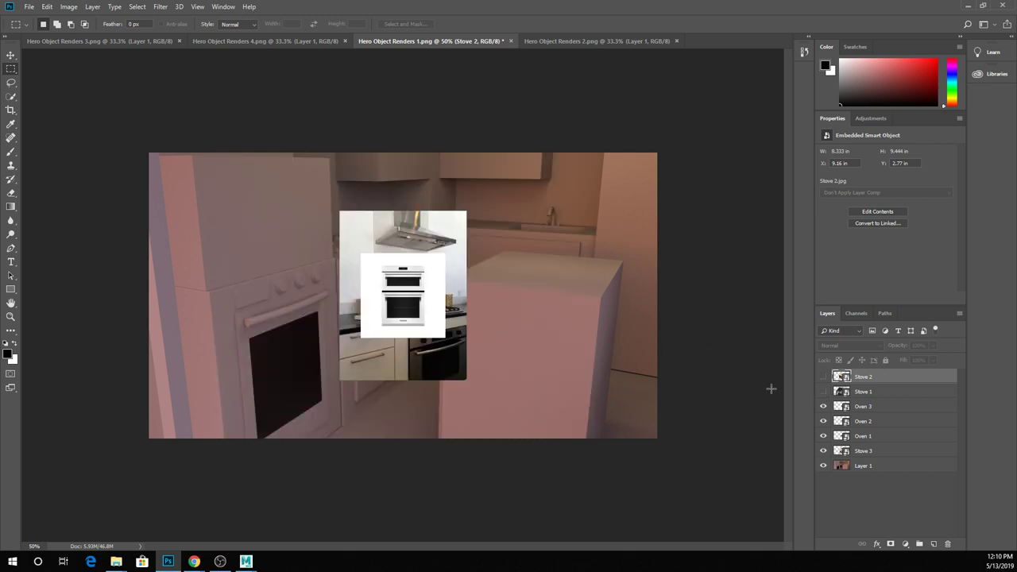
click(823, 406)
click(823, 421)
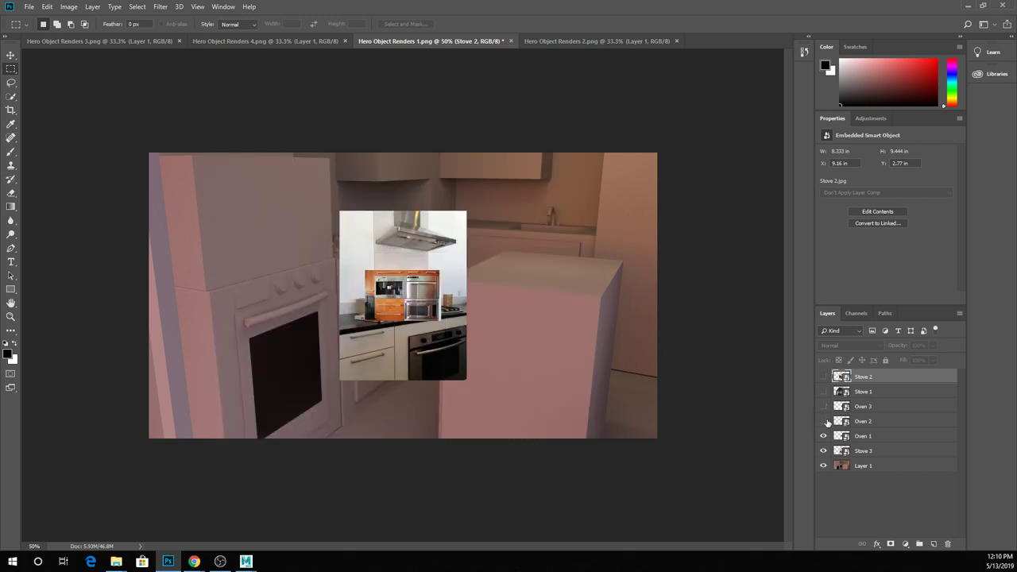
click(823, 436)
click(823, 436)
click(823, 437)
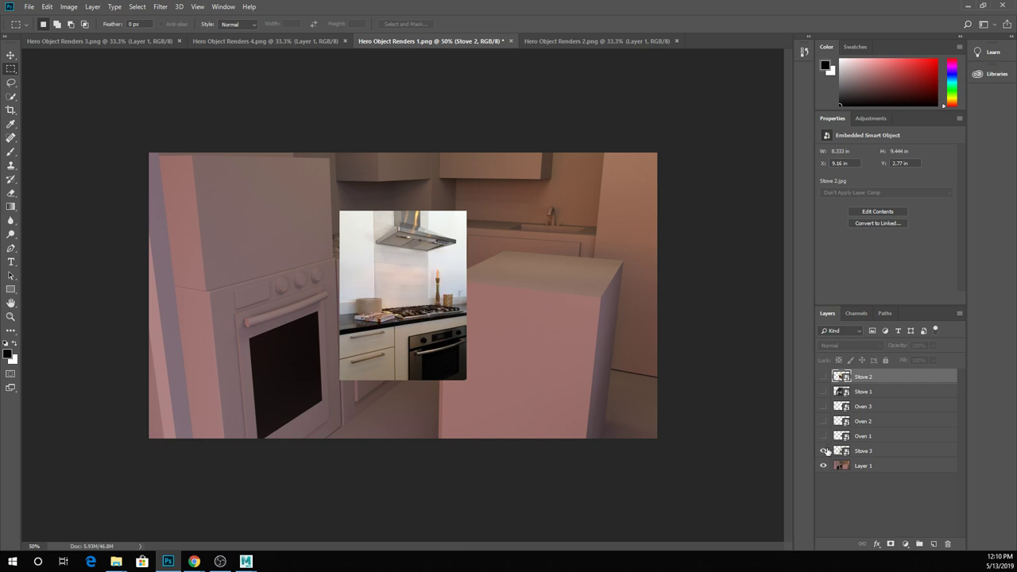
click(823, 450)
- Examine the stove burners in Hero Object Renders 4.png and the open ovens in Hero Object Renders 2.png
click(296, 40)
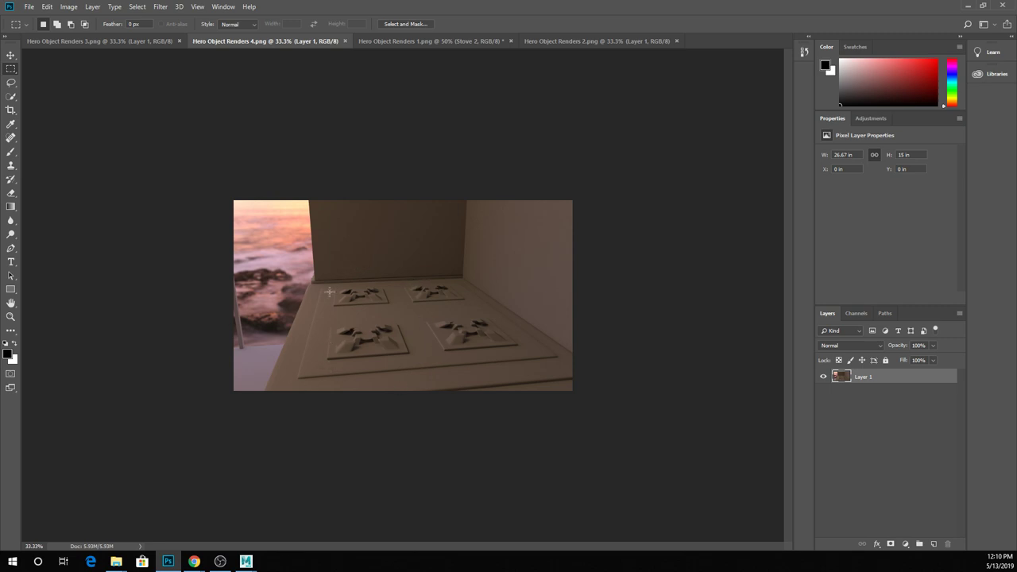
alt+scroll(329, 291, up, 3)
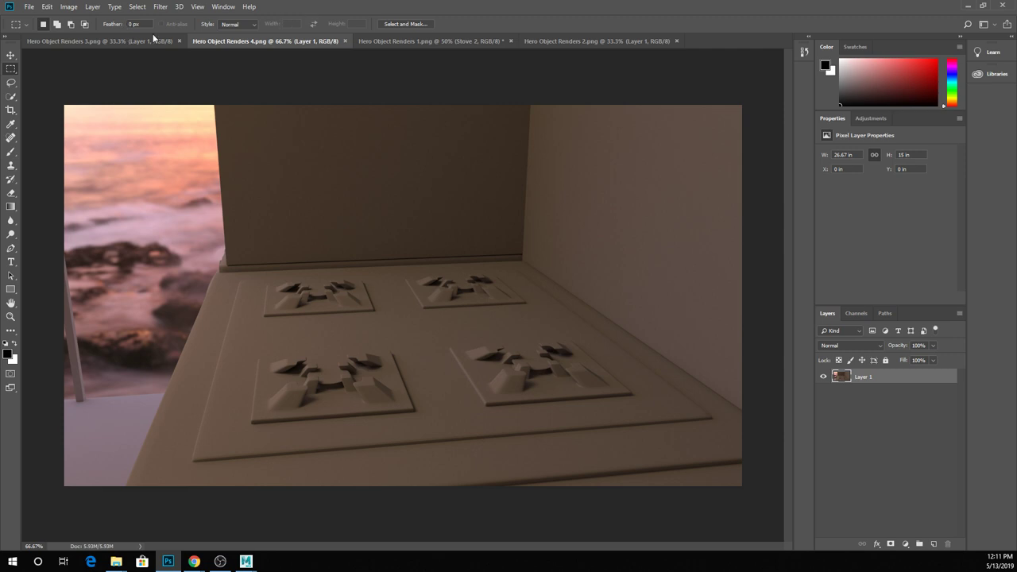
click(449, 41)
click(618, 40)
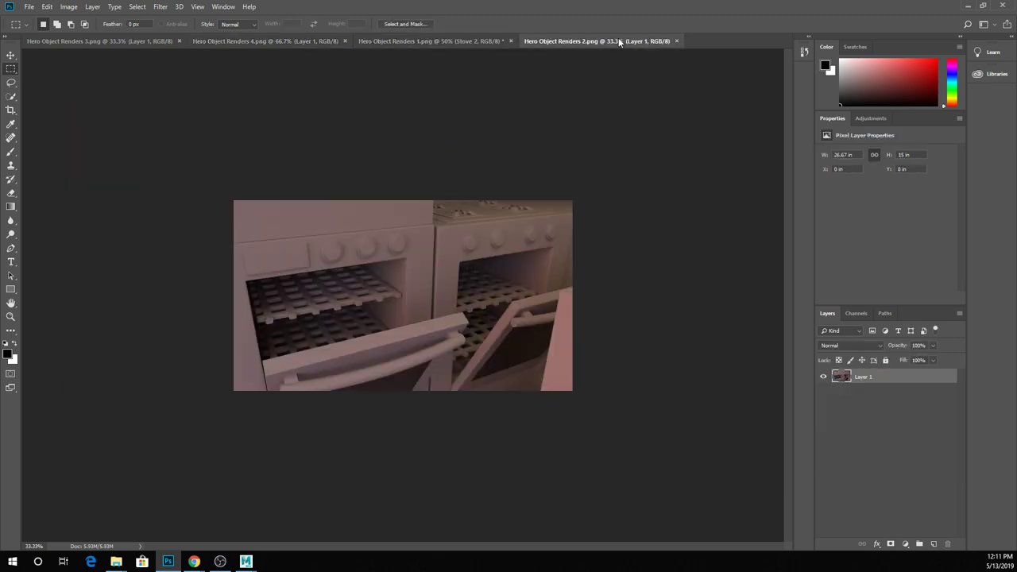
- Close all four Hero Object Renders documents, discarding the changes to Hero Object Renders 1.png
click(440, 40)
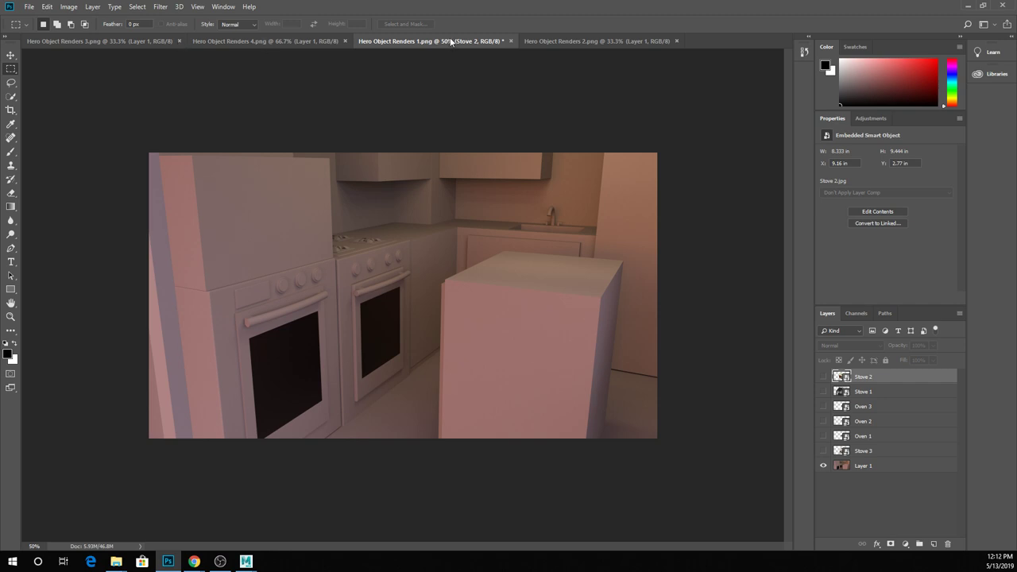
click(344, 40)
click(347, 40)
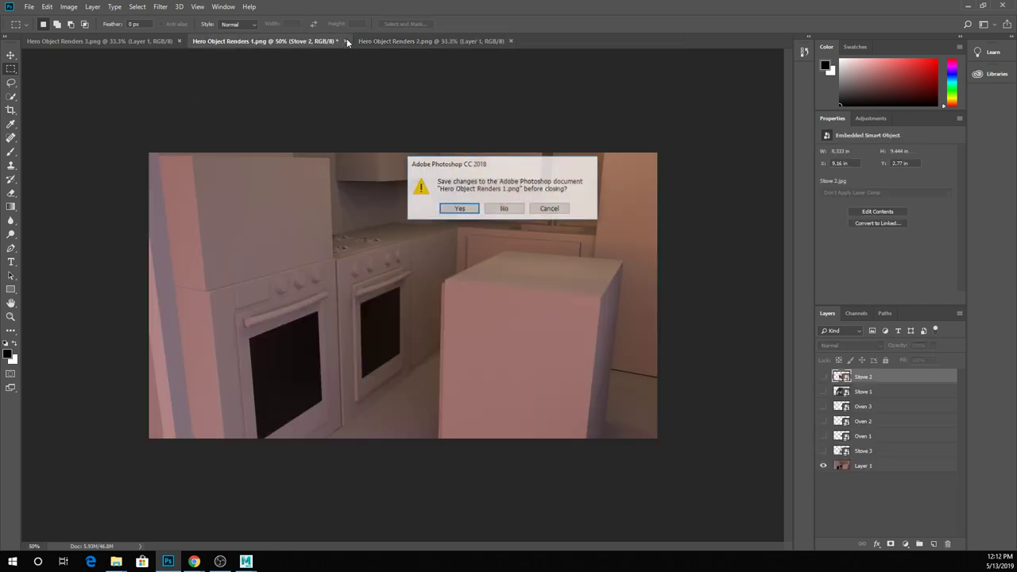
click(502, 208)
click(345, 41)
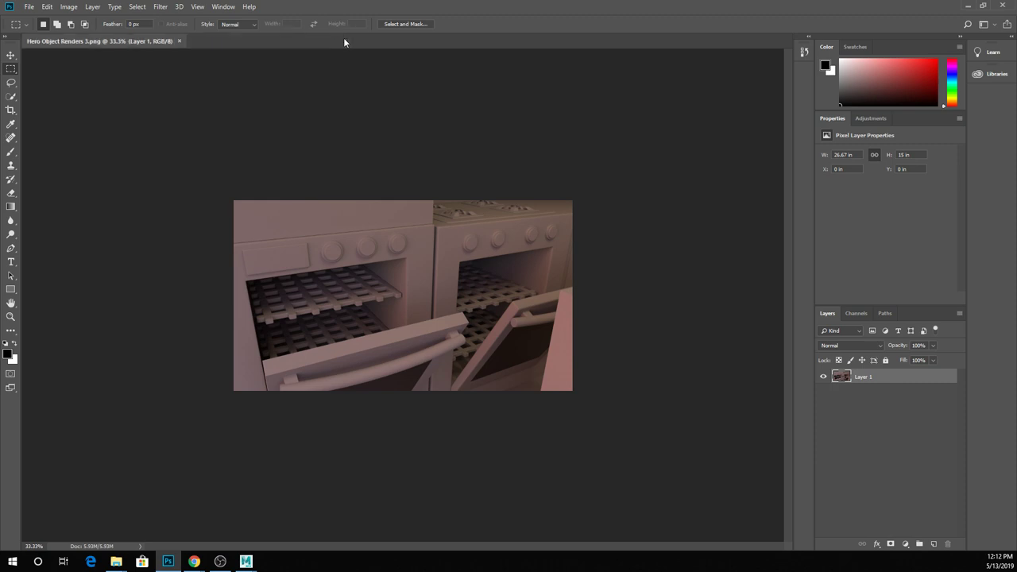
click(179, 40)
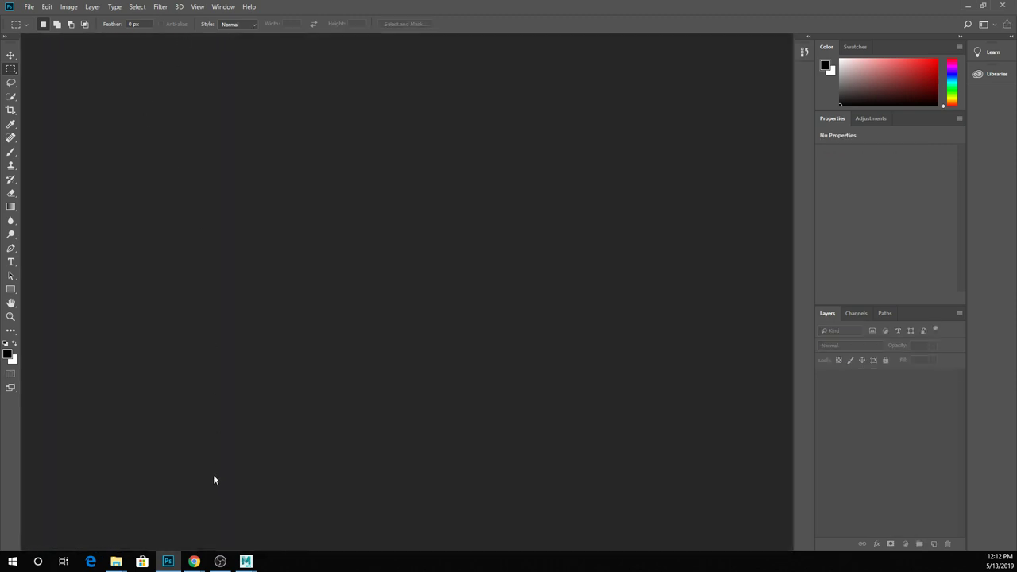
- Go up to the 001 folder, open the Week_06_submit.zip submission and extract all its contents
mouse_move(116, 562)
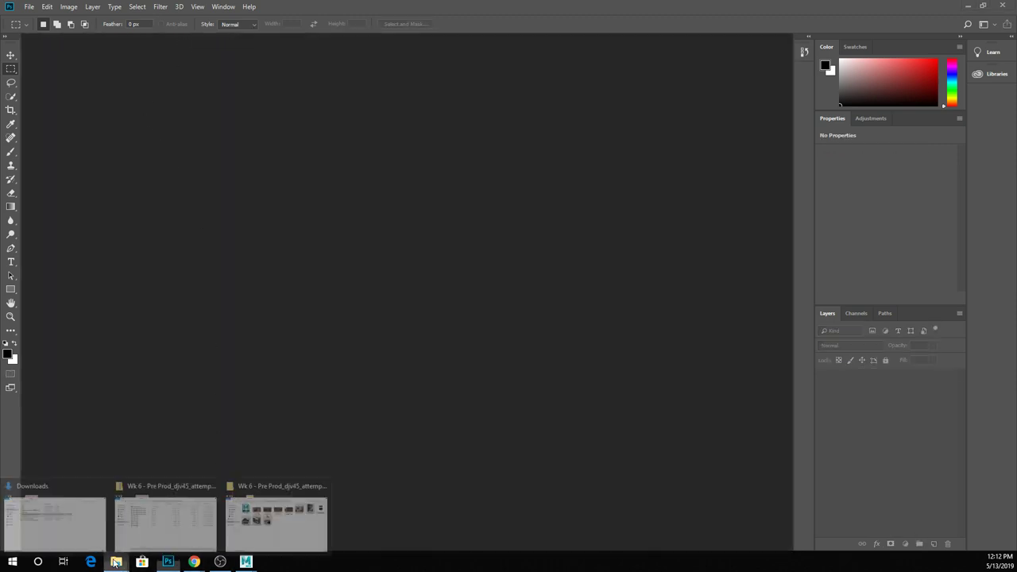
click(300, 516)
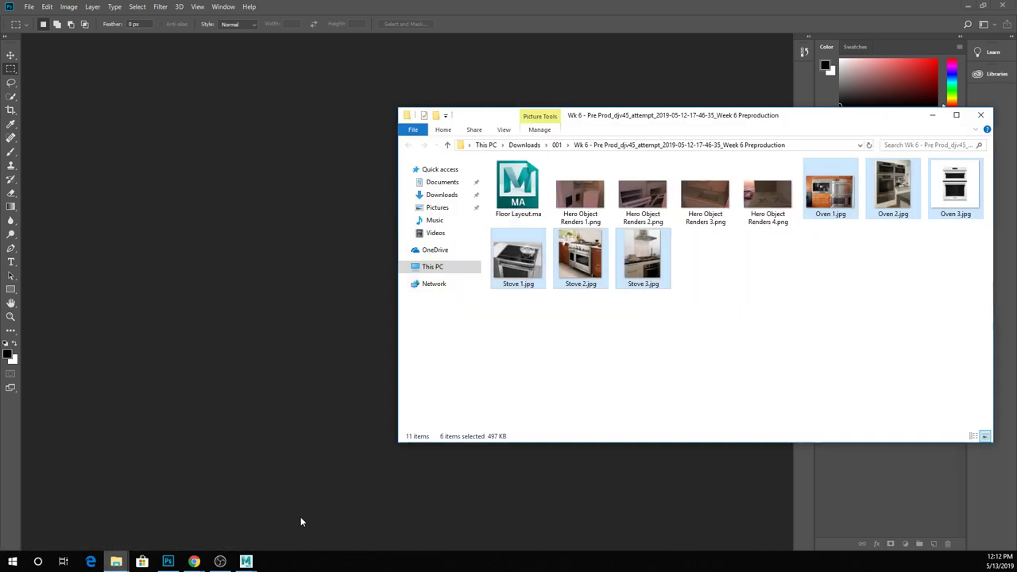
click(546, 145)
click(557, 144)
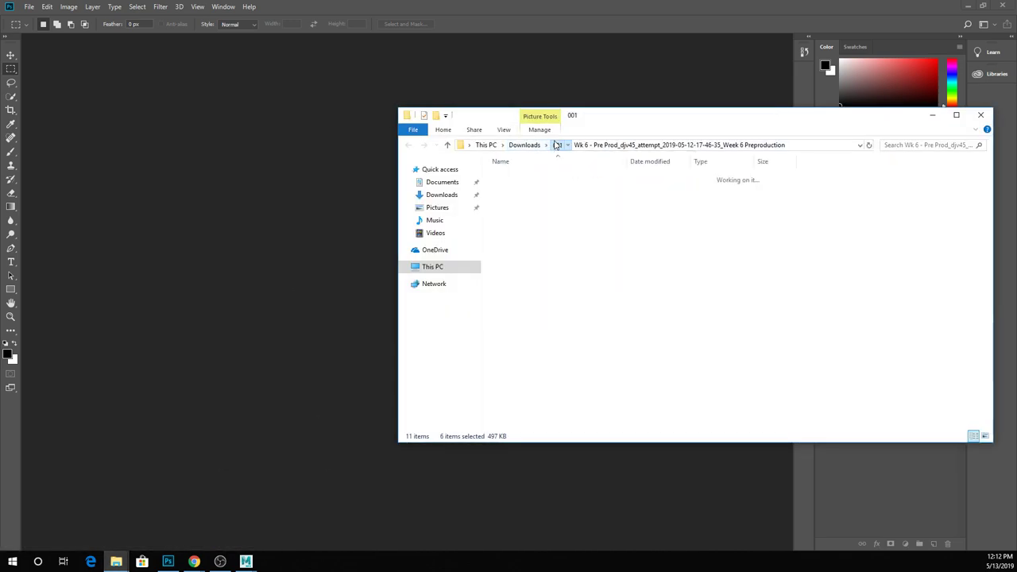
double_click(539, 291)
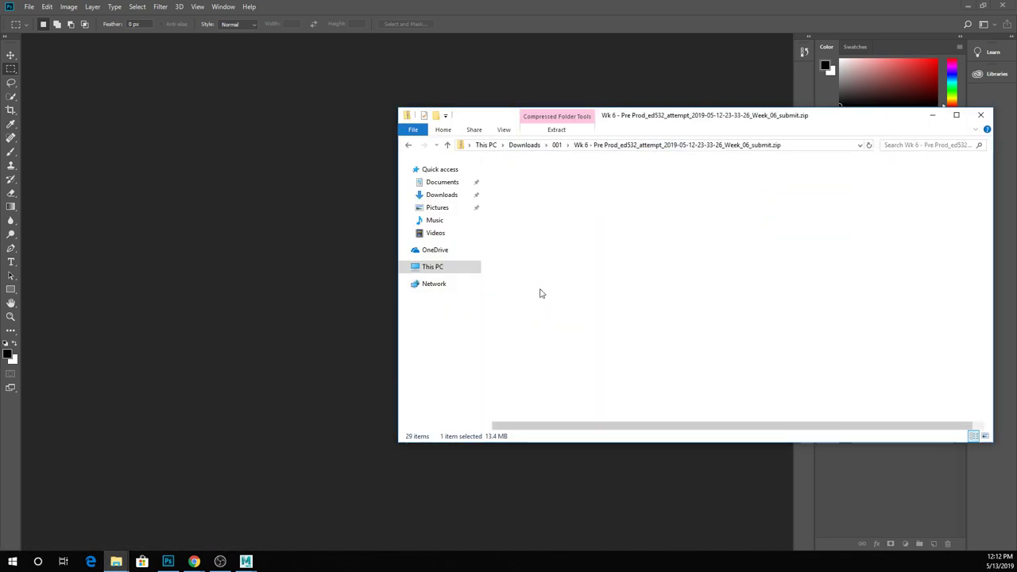
click(556, 129)
click(561, 155)
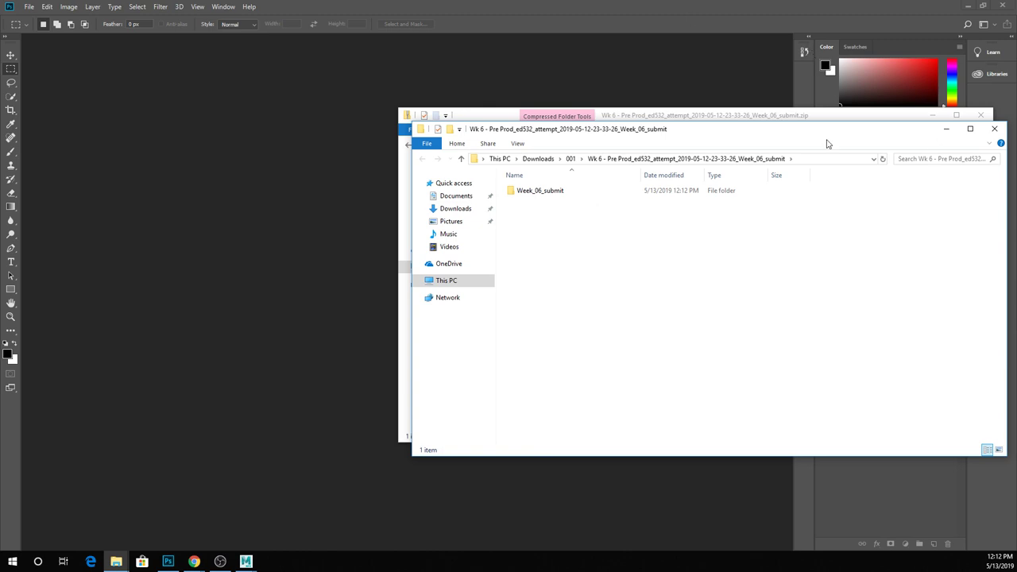
- Open Anvil_scene_render_01.jpg in Photoshop from the Week_06_renders folder inside the extracted Week_06_submit folder
double_click(602, 192)
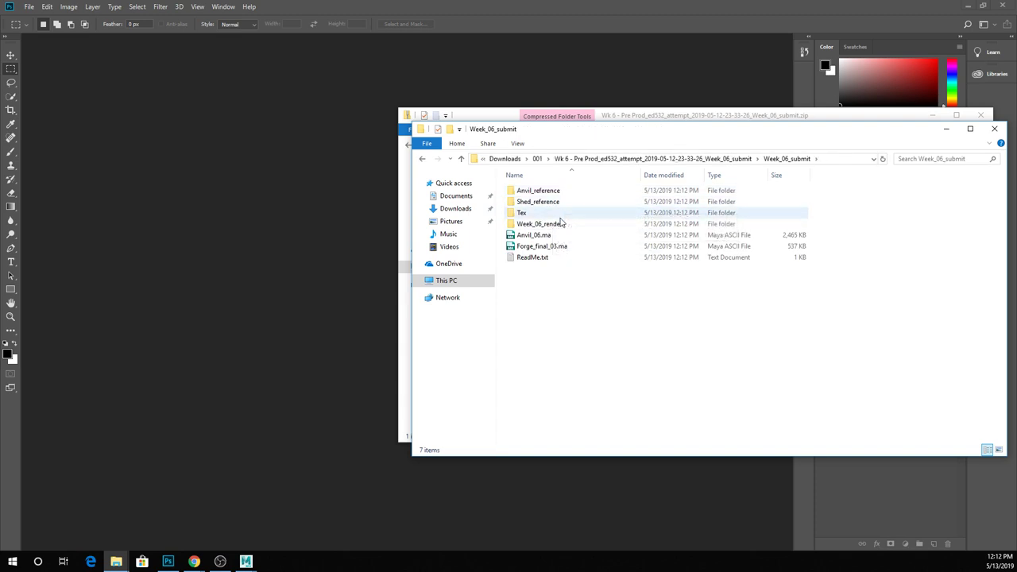
double_click(548, 223)
drag(549, 216, 251, 269)
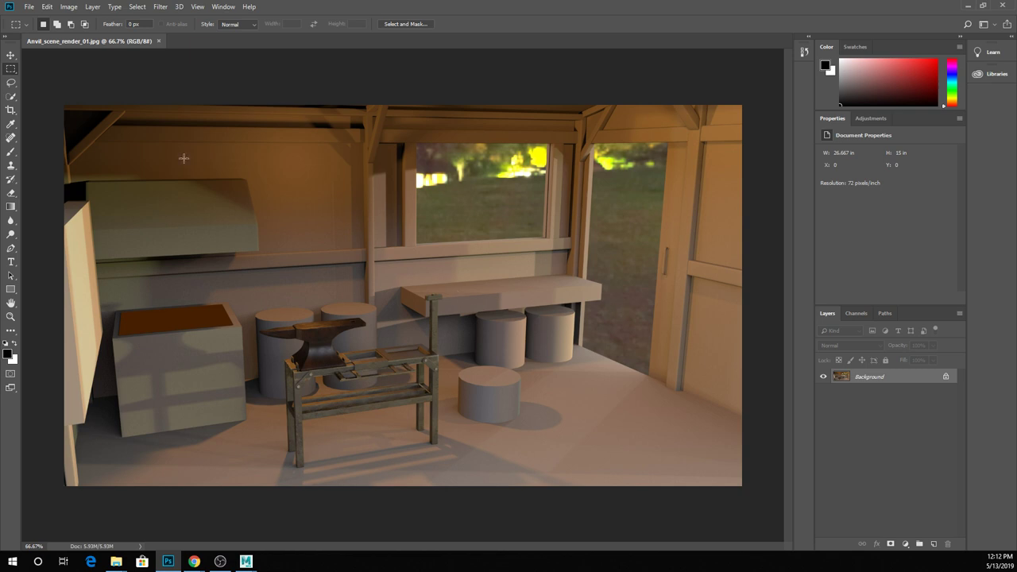
key(ctrl+plus)
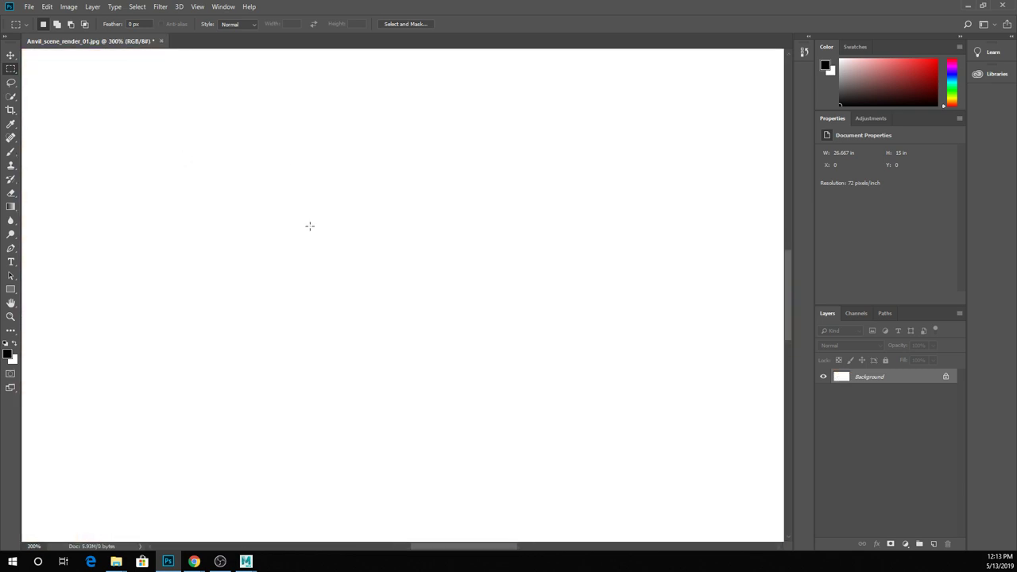
key(ctrl+minus)
key(ctrl+minus)
key(ctrl+minus)
key(ctrl+minus)
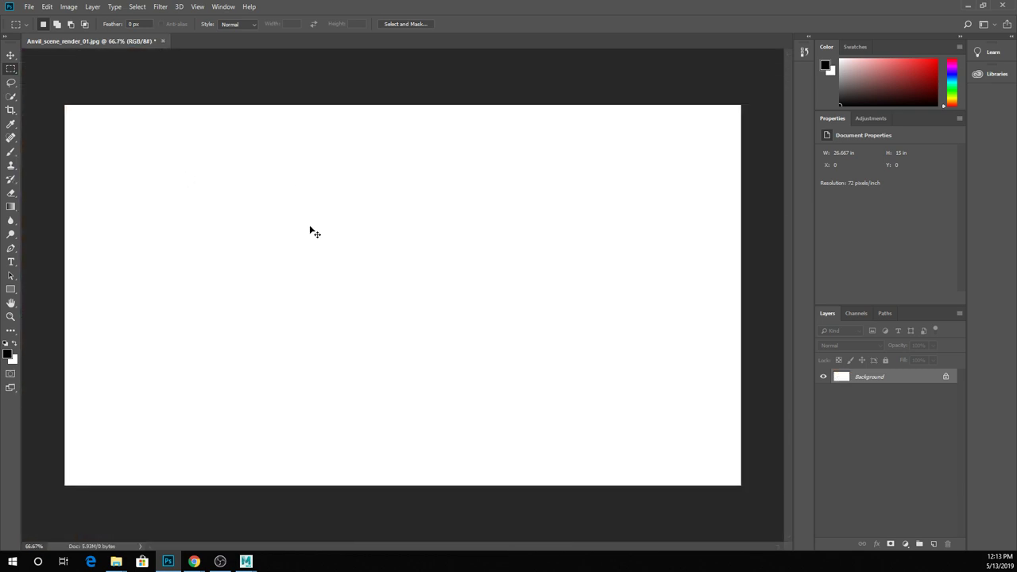
key(ctrl+z)
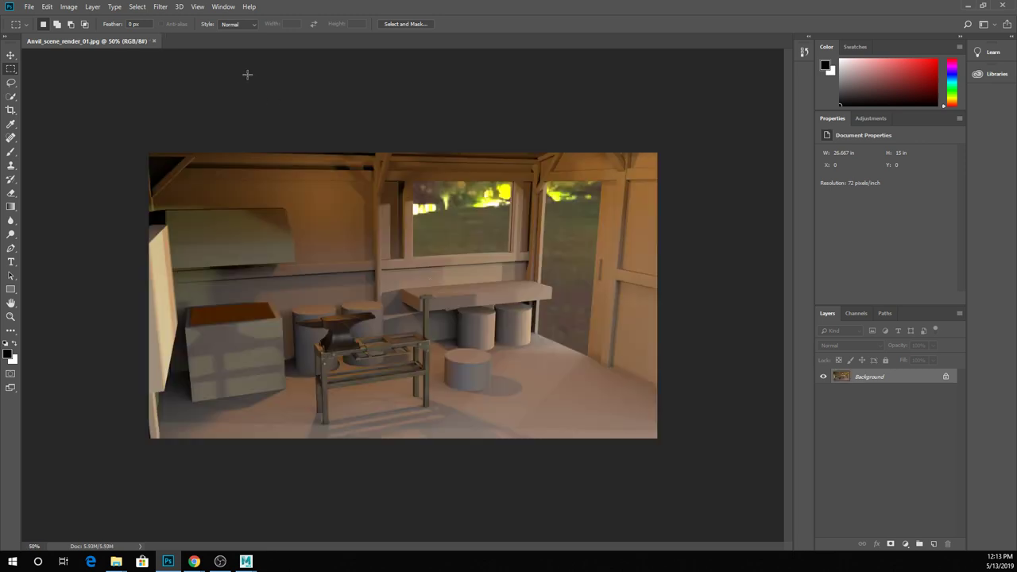
- Examine the anvil and its metal stand up close, and return to the full view of the forge render
key(ctrl+plus)
key(ctrl+plus)
key(ctrl+plus)
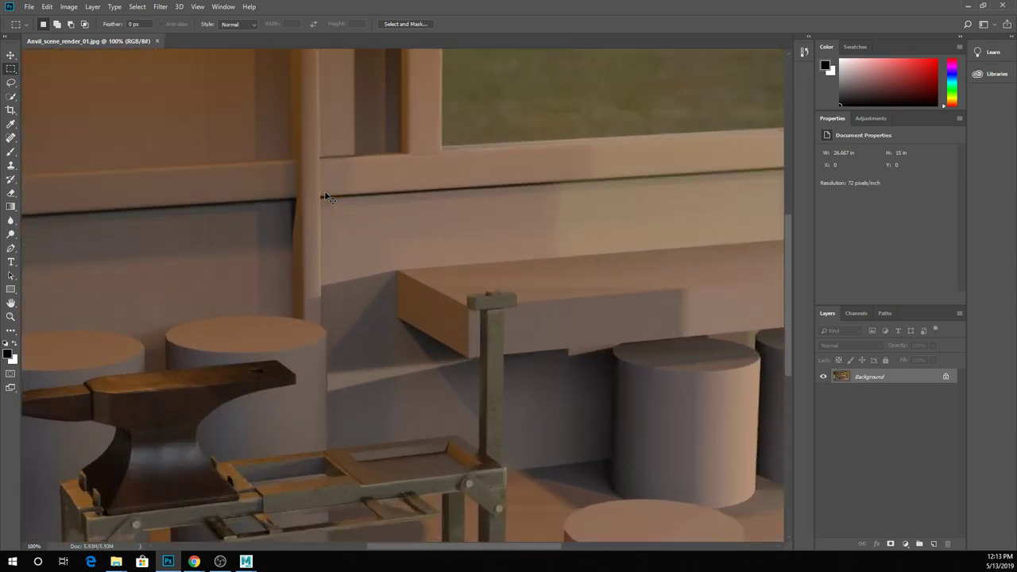
drag(309, 386, 434, 286)
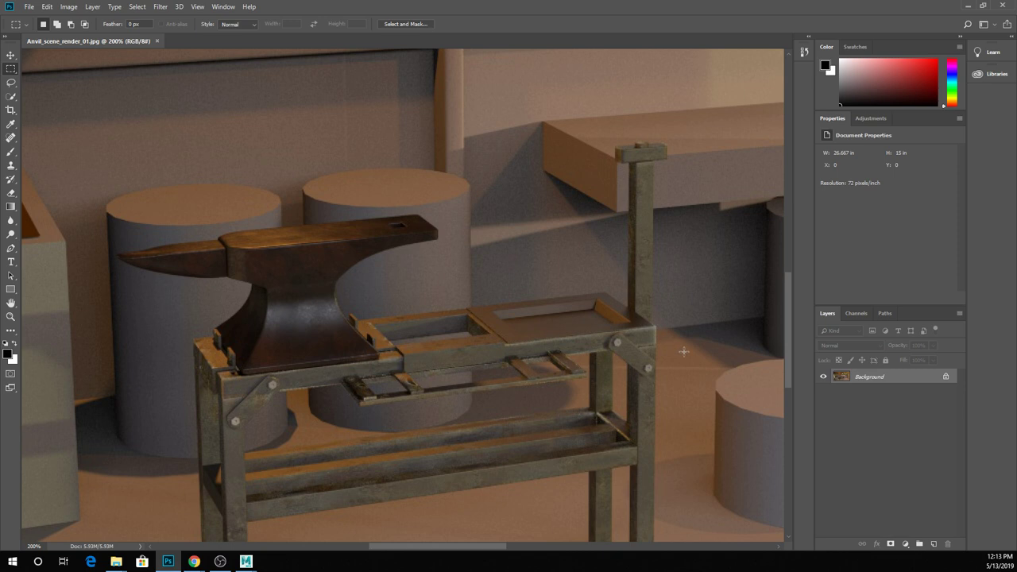
drag(555, 425, 584, 350)
key(ctrl+minus)
key(ctrl+minus)
key(ctrl+minus)
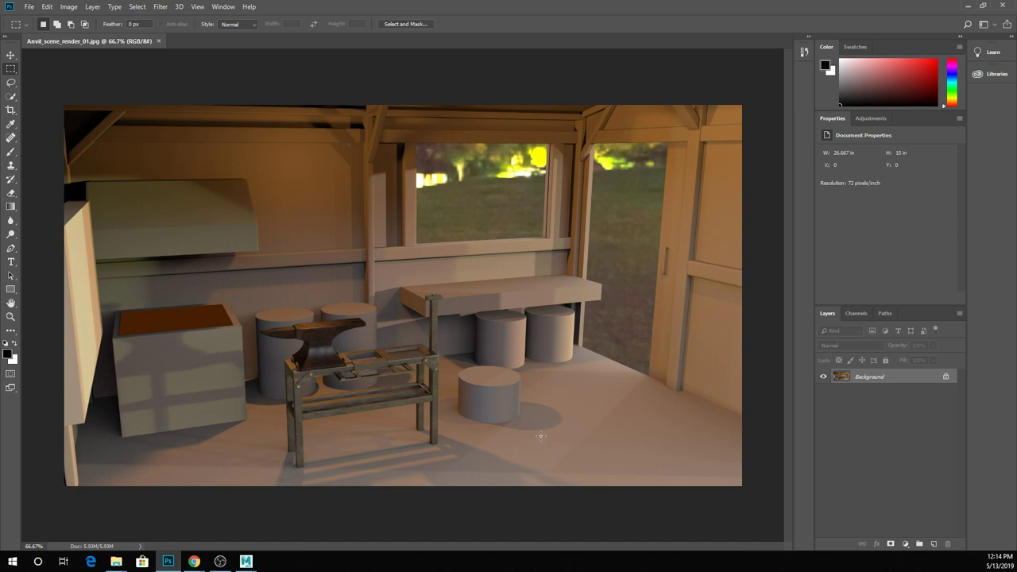
mouse_move(116, 561)
key(alt+Tab)
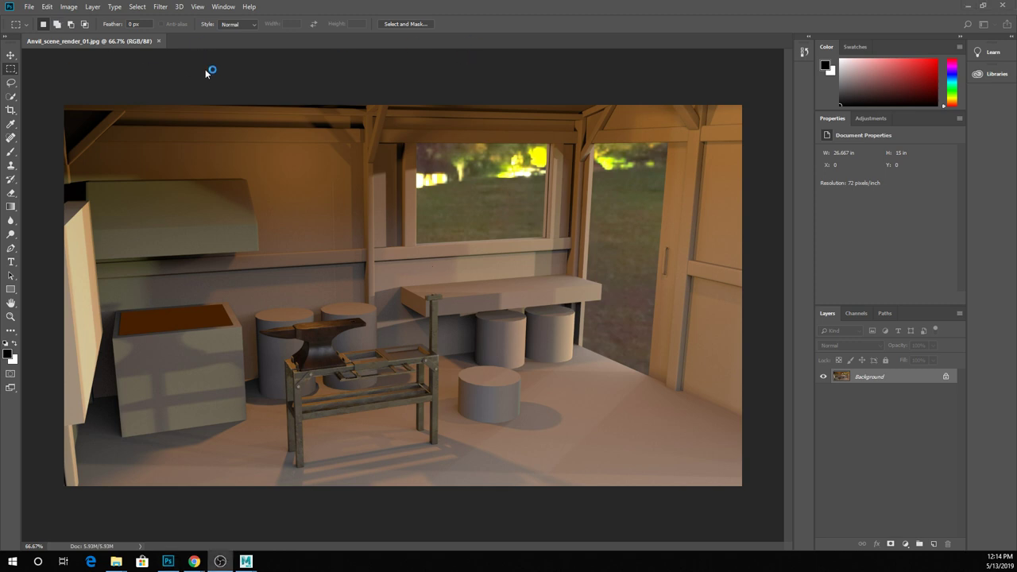
click(161, 43)
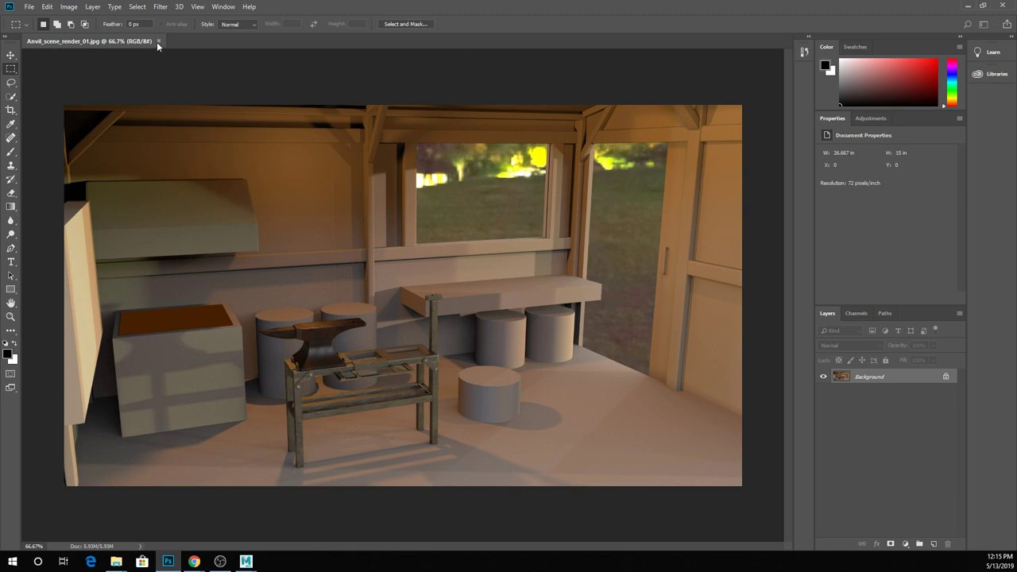
- Return to the 001 submissions folder, find the Maya scene ending in maskuved05.ma, and switch to Maya
mouse_move(116, 560)
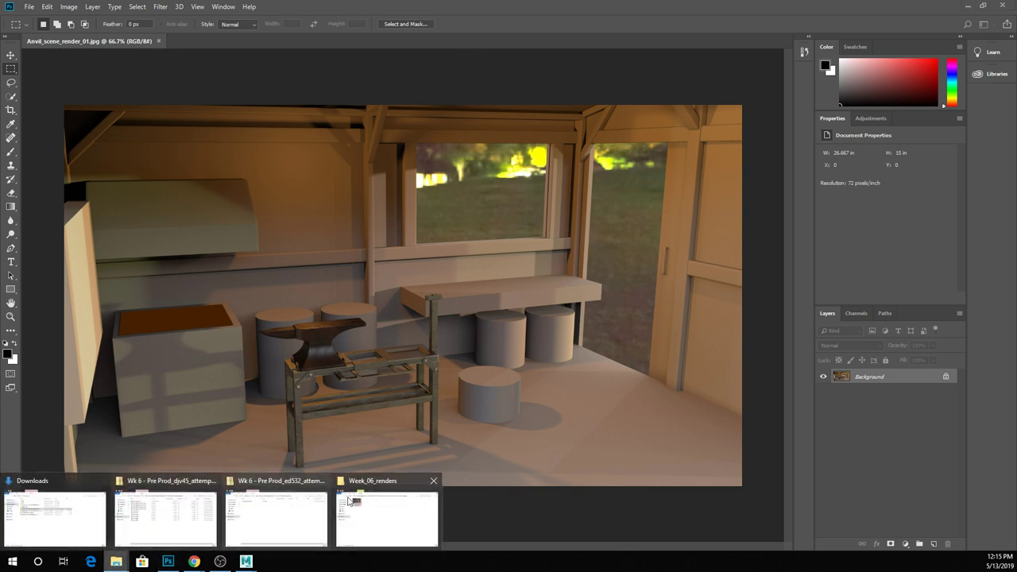
mouse_move(358, 510)
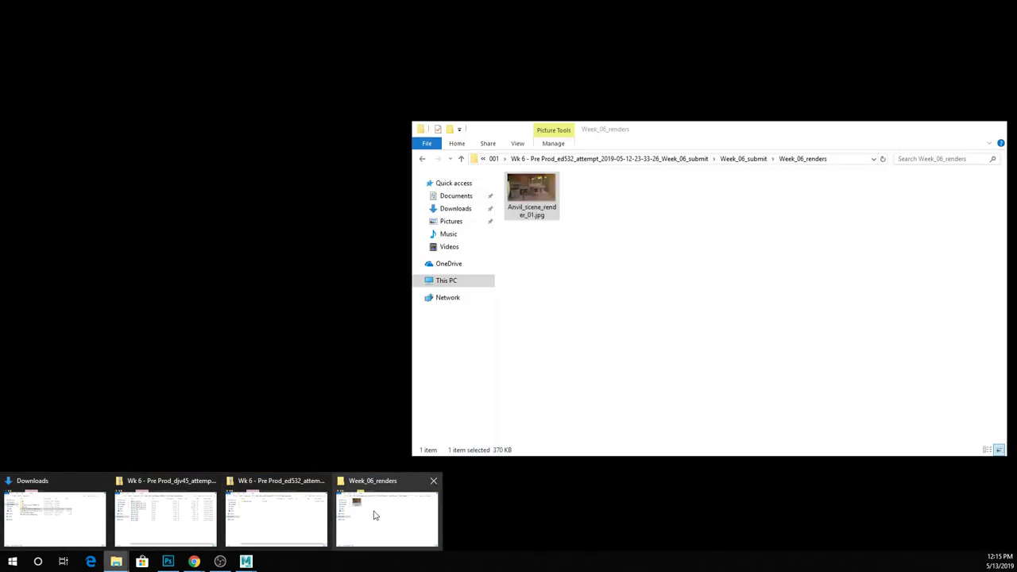
click(375, 515)
click(493, 159)
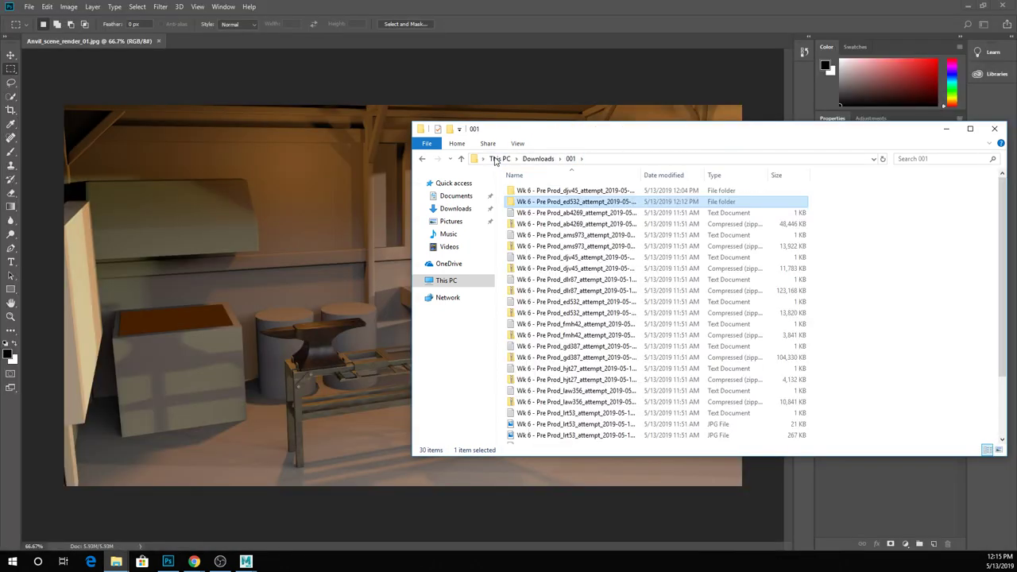
scroll(601, 340, down, 3)
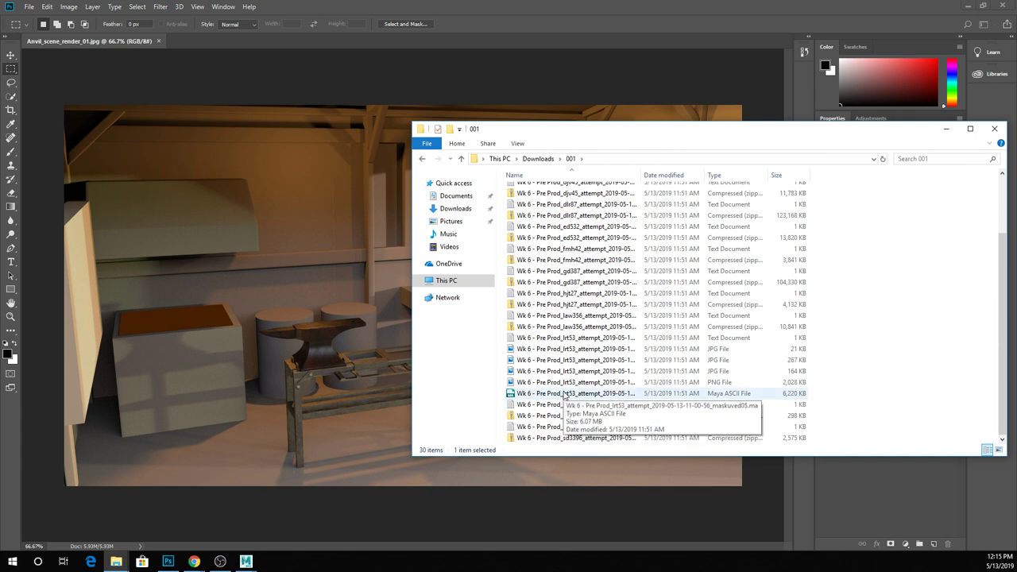
mouse_move(246, 561)
click(317, 490)
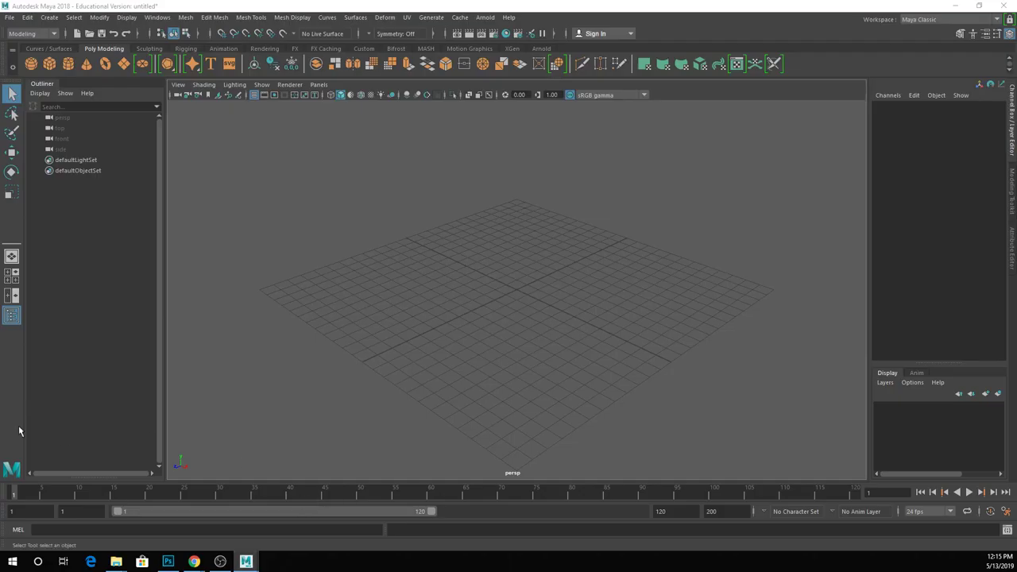
- Open the Maya scene ending in maskuved05.ma from the 001 folder in Maya and bring the bust into view
click(386, 517)
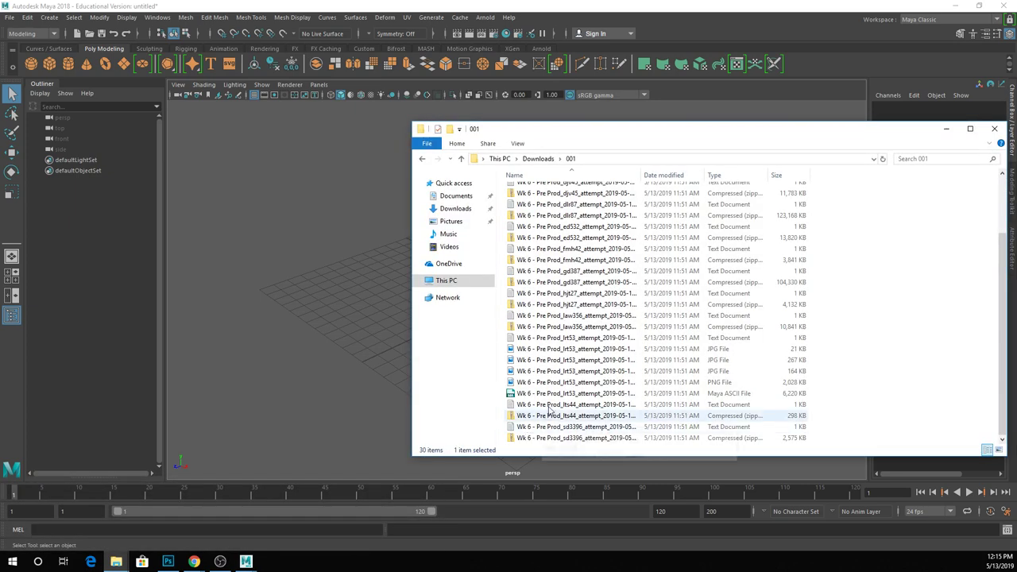
drag(554, 393, 347, 333)
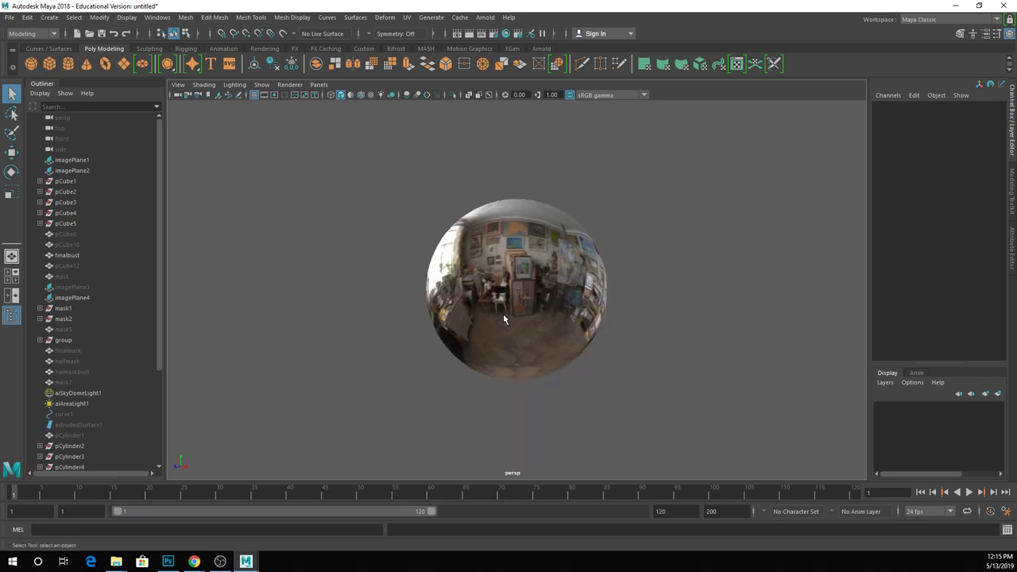
scroll(503, 302, up, 5)
scroll(503, 289, up, 8)
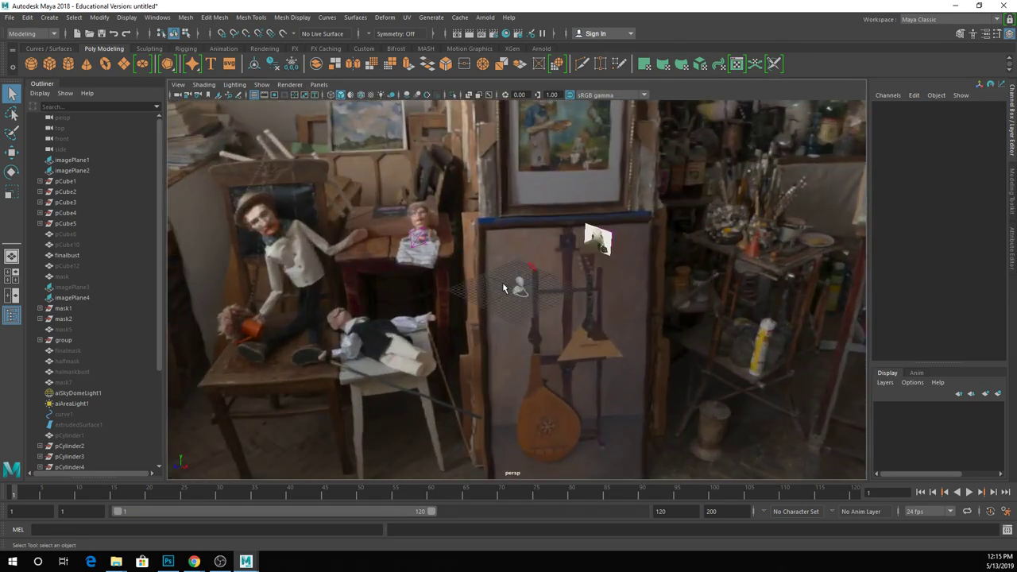
- Select finalbust and examine its wireframe with smooth preview turned on and off
click(561, 266)
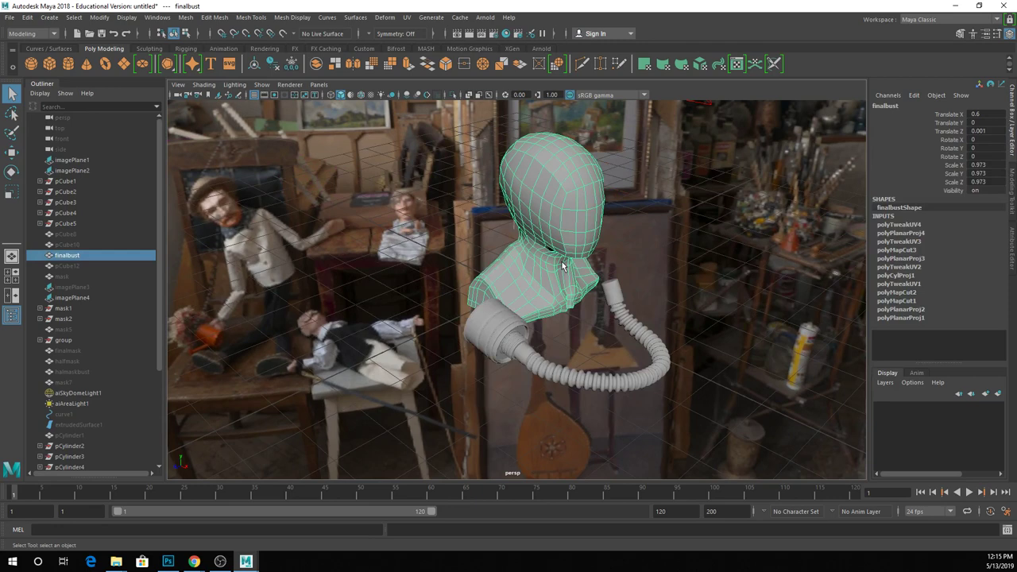
alt+drag(561, 266, 565, 267)
alt+drag(645, 440, 626, 365)
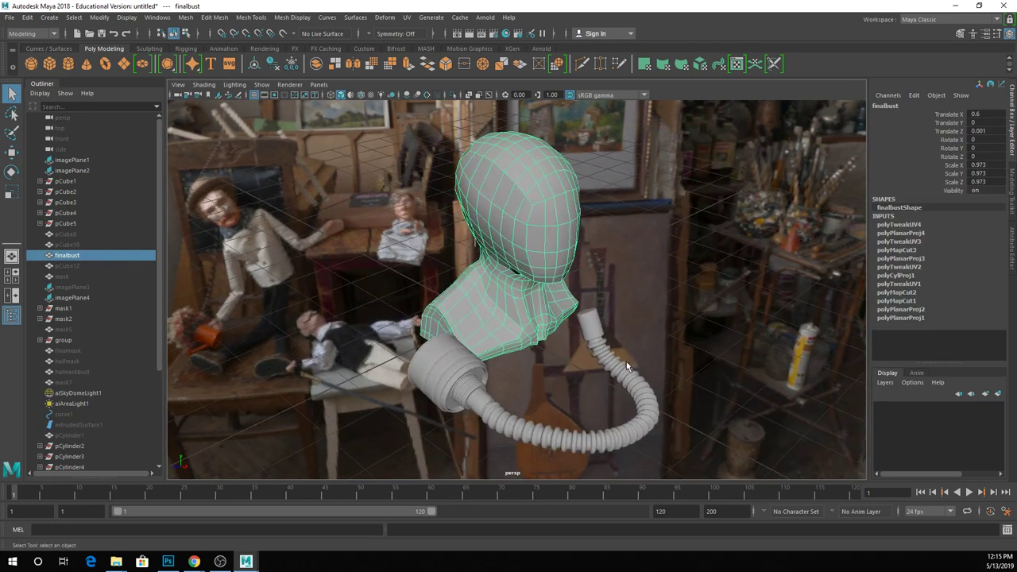
key(3)
key(1)
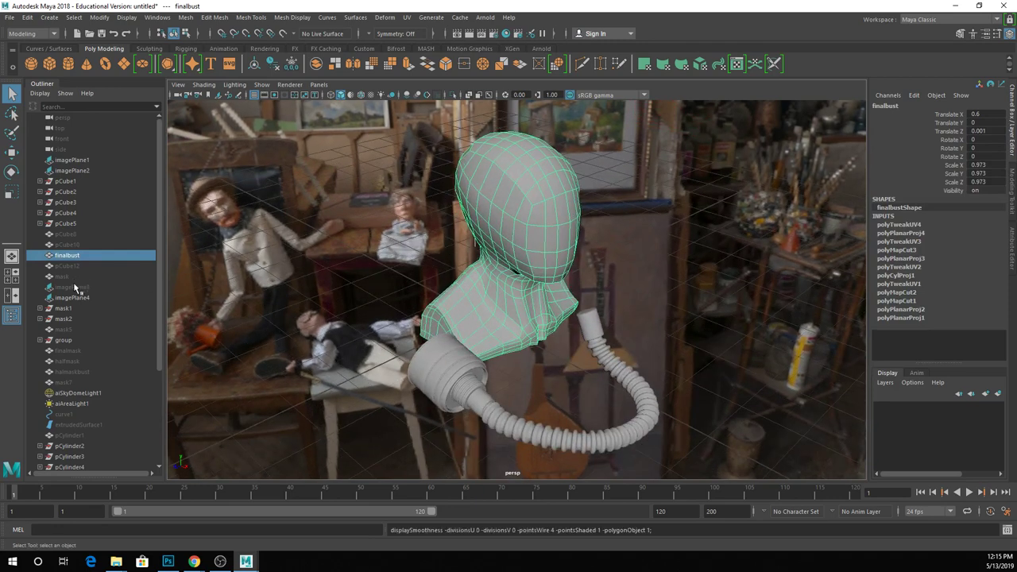
- Unhide all the hidden scene objects, and hide aiSkyDomeLight1 to remove the environment backdrop
drag(81, 237, 103, 430)
key(shift+h)
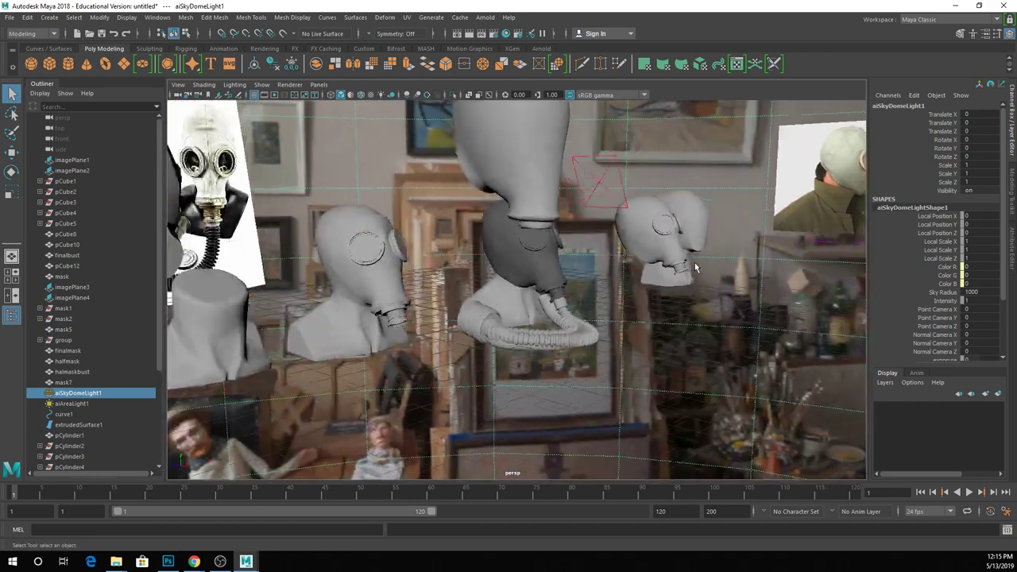
alt+drag(695, 268, 721, 301)
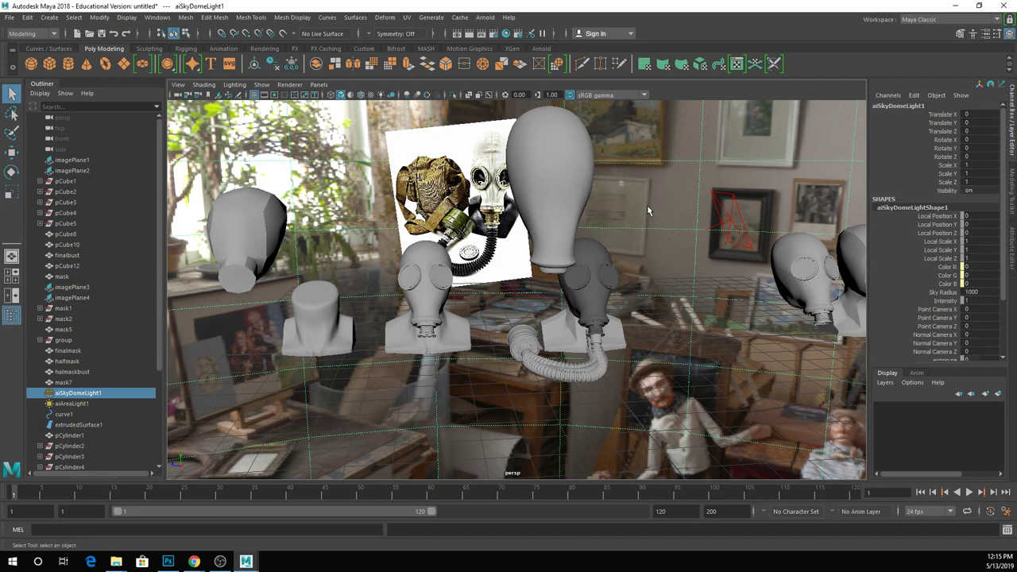
key(ctrl+h)
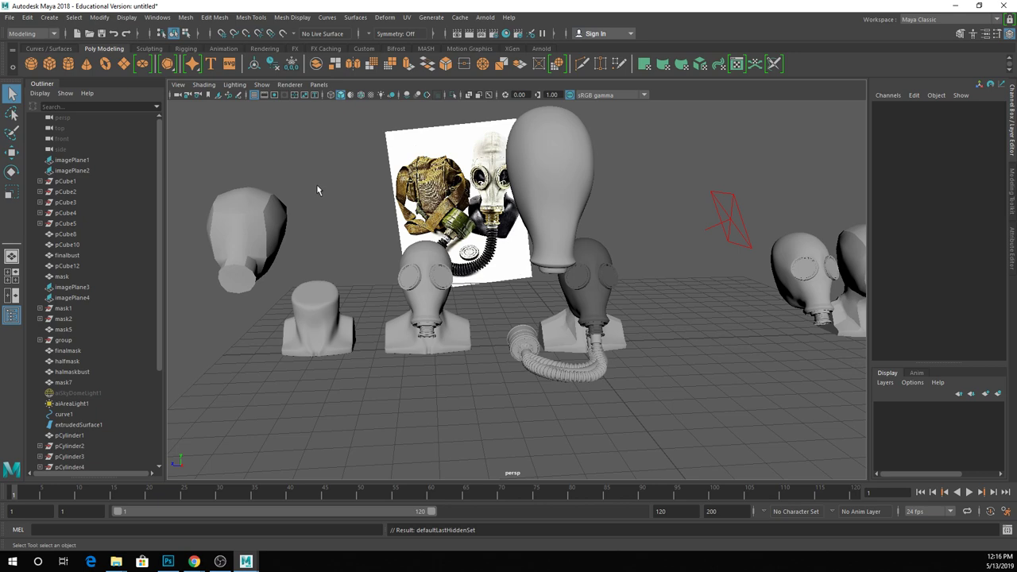
- Frame finalmask, and hide extrudedSurface1 and curve1 around the mask's hose
click(610, 308)
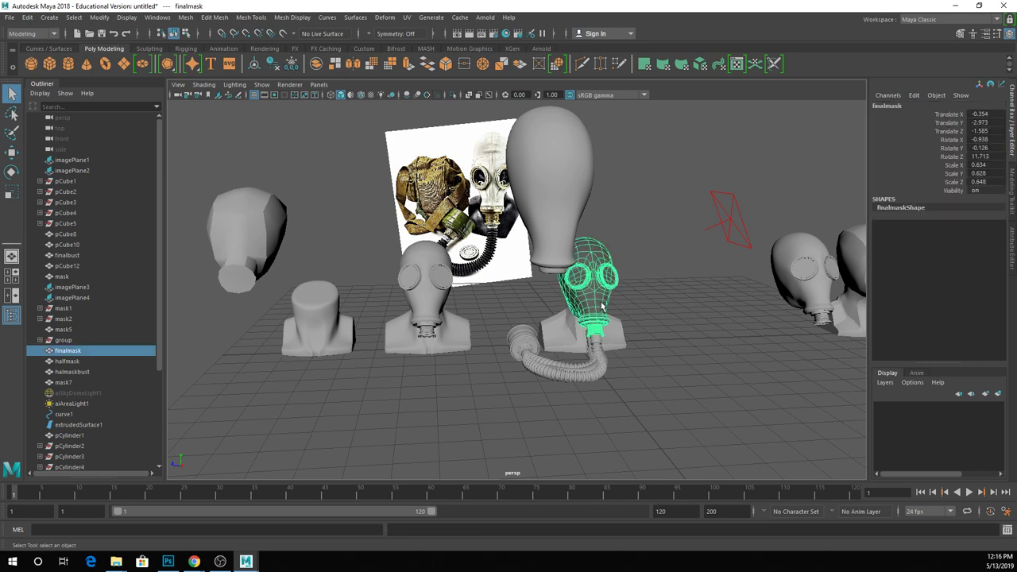
key(f)
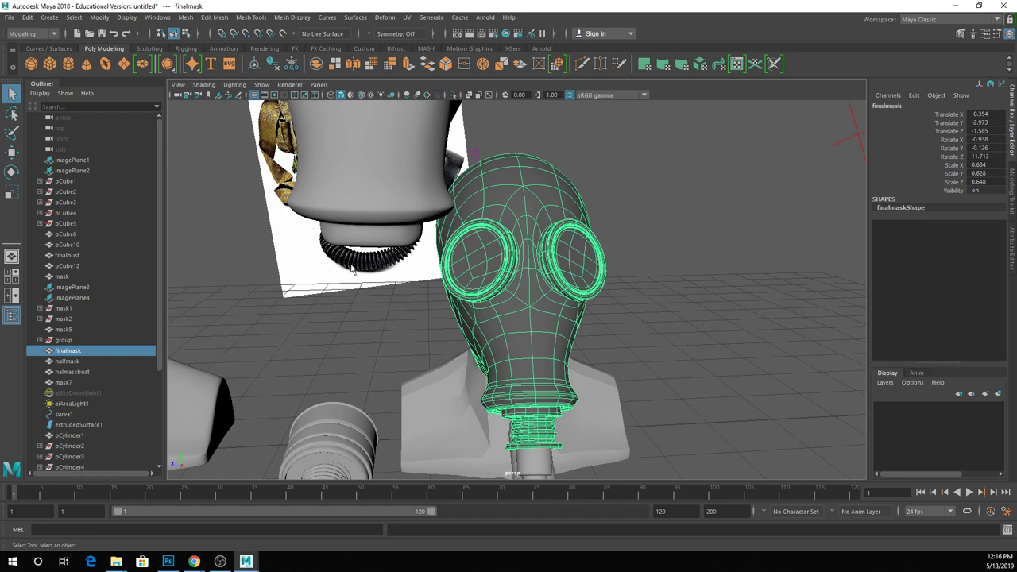
alt+drag(470, 274, 558, 294)
click(535, 301)
key(ctrl+h)
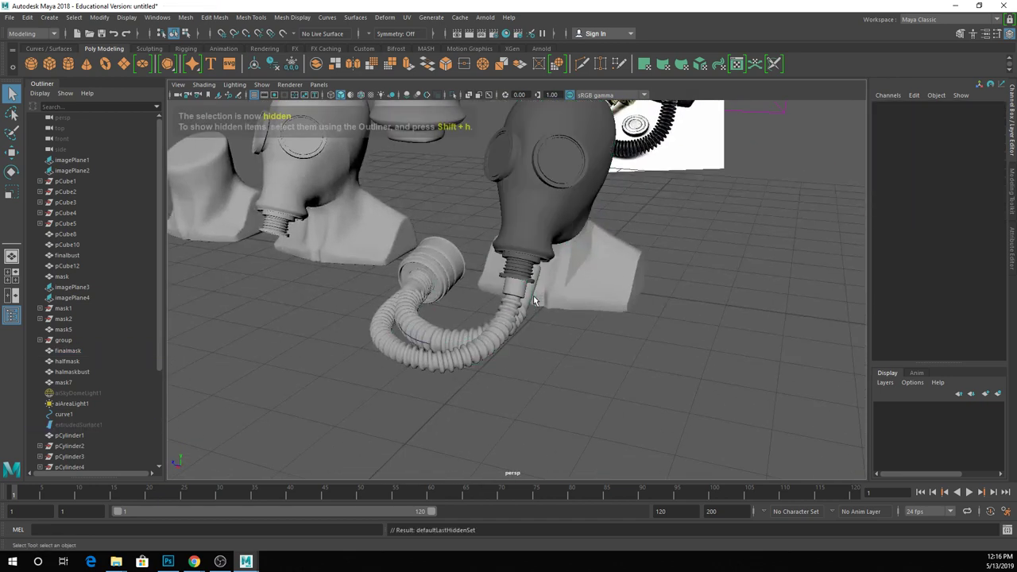
click(411, 339)
key(ctrl+h)
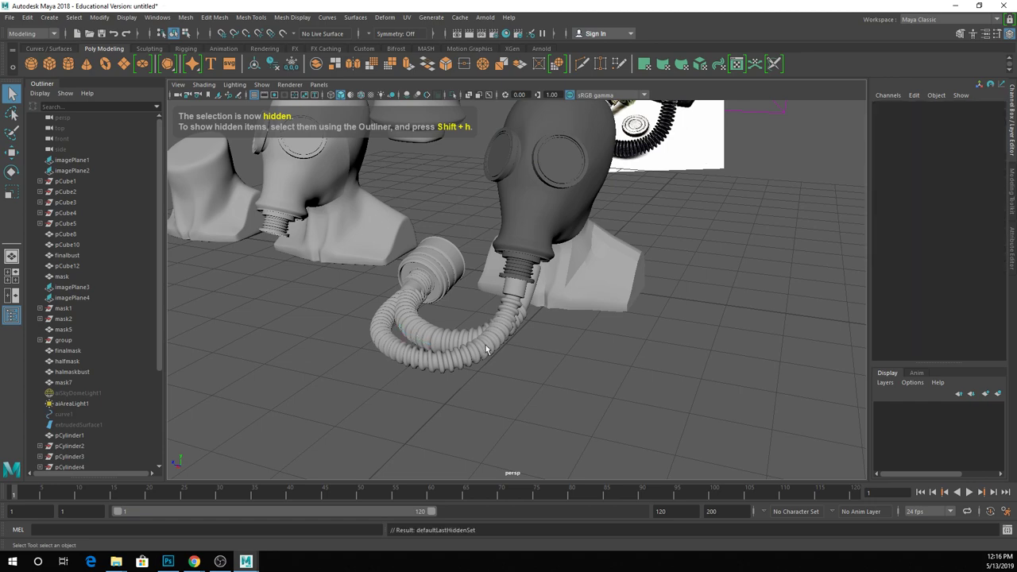
- Select finalmask and examine its wireframe up close against the gas mask reference image
scroll(564, 242, up, 3)
alt+drag(565, 241, 488, 300)
click(551, 303)
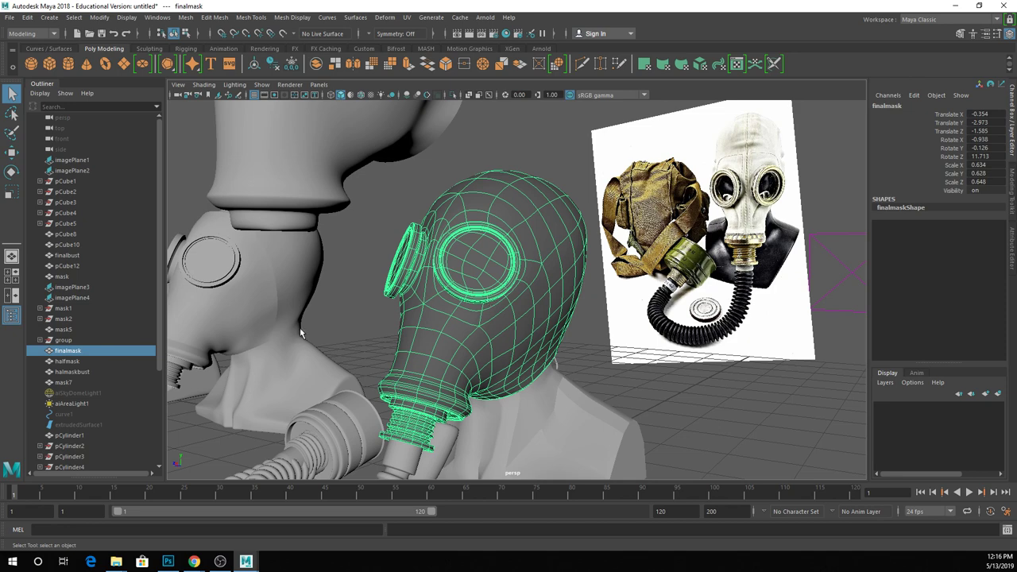
- Try to open the mask submission's three JPG images and one PNG image in Photoshop, and switch back to Maya
mouse_move(116, 561)
click(423, 511)
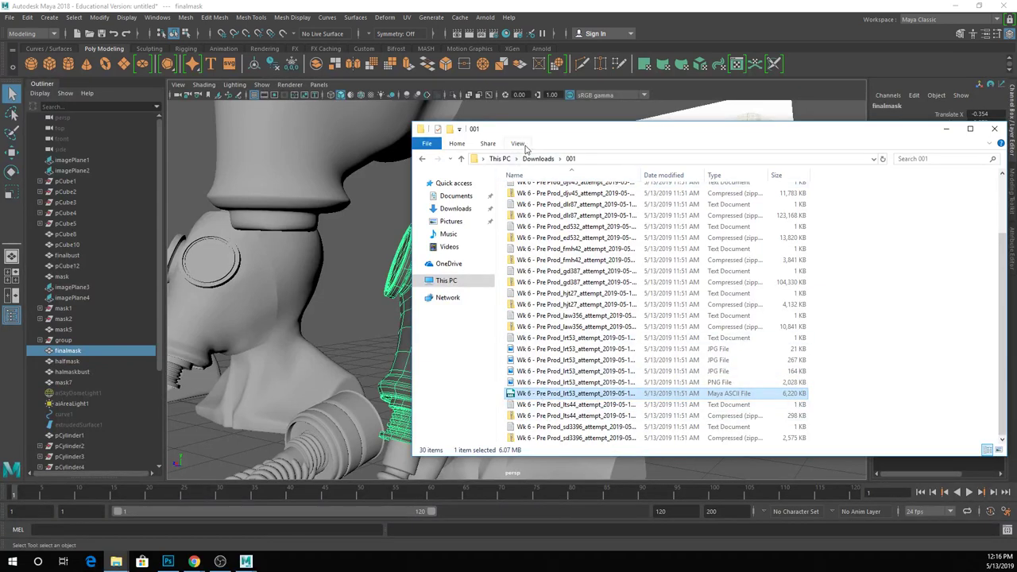
click(550, 349)
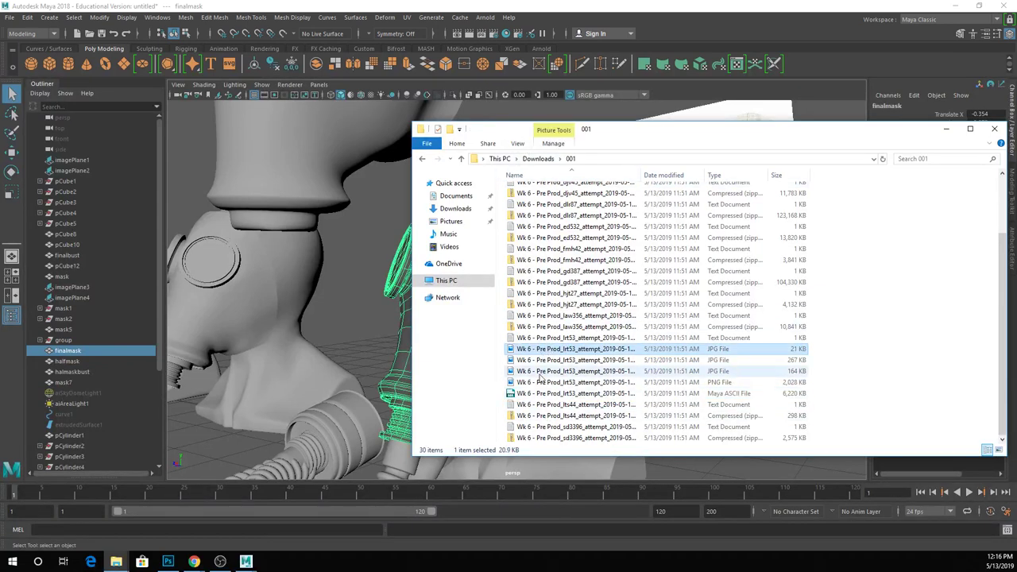
shift+click(537, 382)
drag(537, 381, 348, 316)
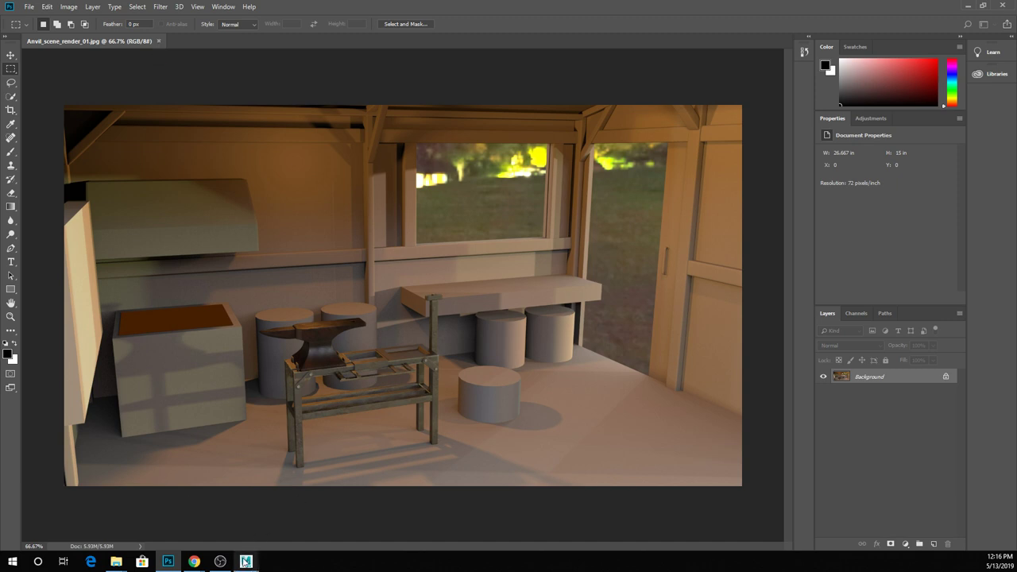
mouse_move(245, 560)
click(306, 512)
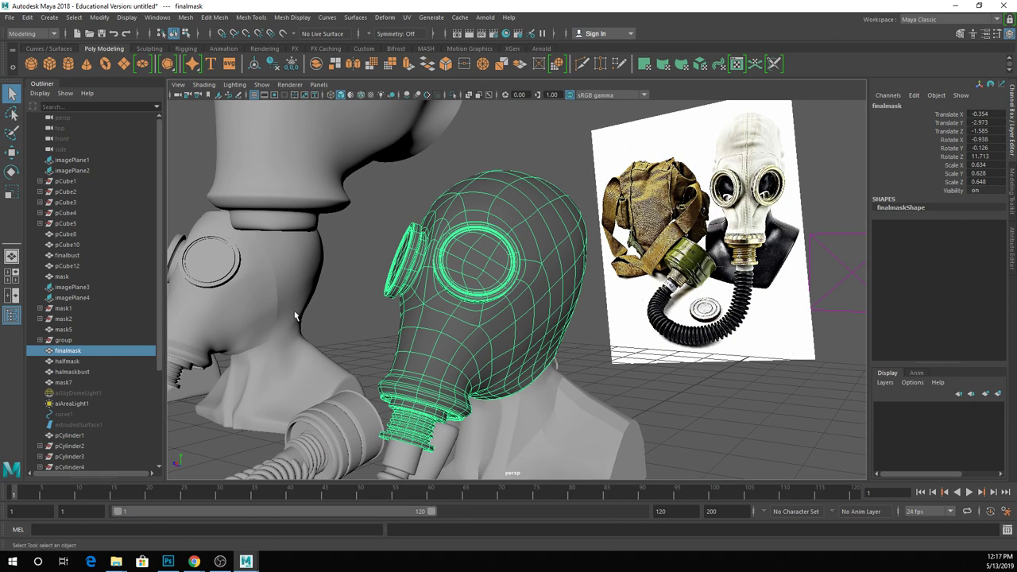
- Isolate finalbust, examine the head, neck and shoulder topology from several angles, and show the full scene again
alt+drag(507, 247, 544, 304)
click(600, 297)
alt+drag(526, 352, 565, 378)
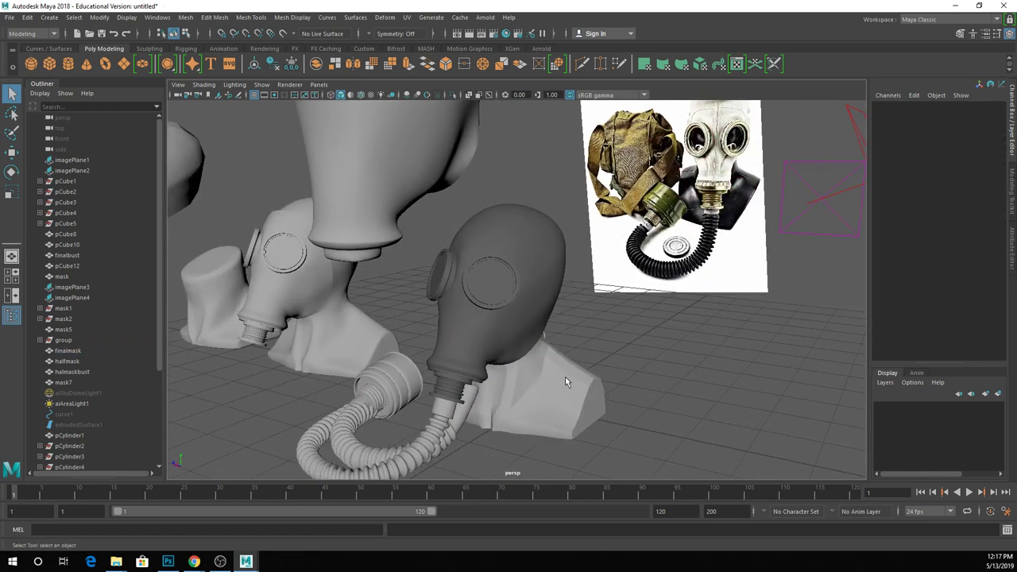
click(564, 382)
click(617, 361)
click(568, 387)
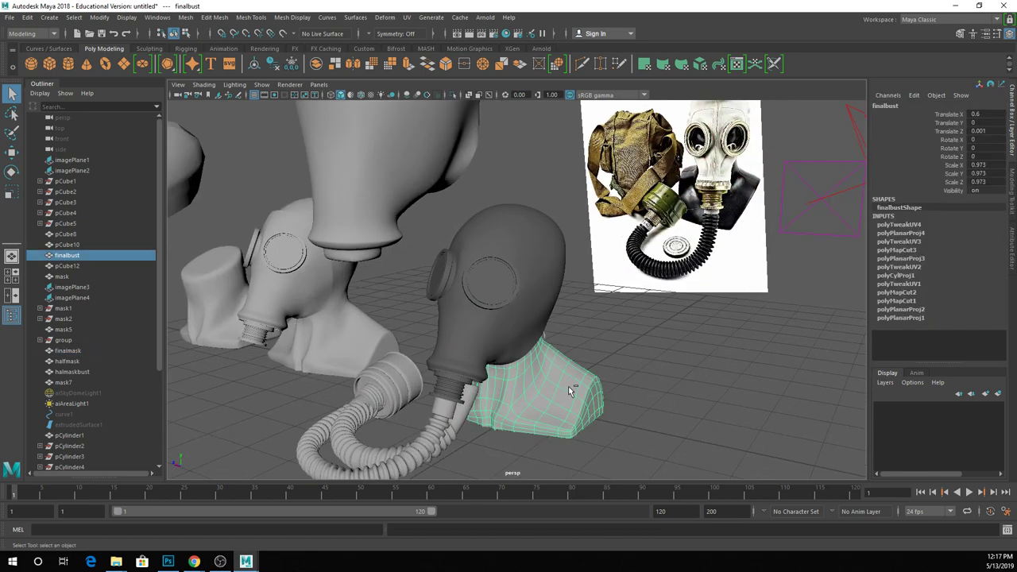
key(ctrl+1)
alt+drag(595, 321, 581, 348)
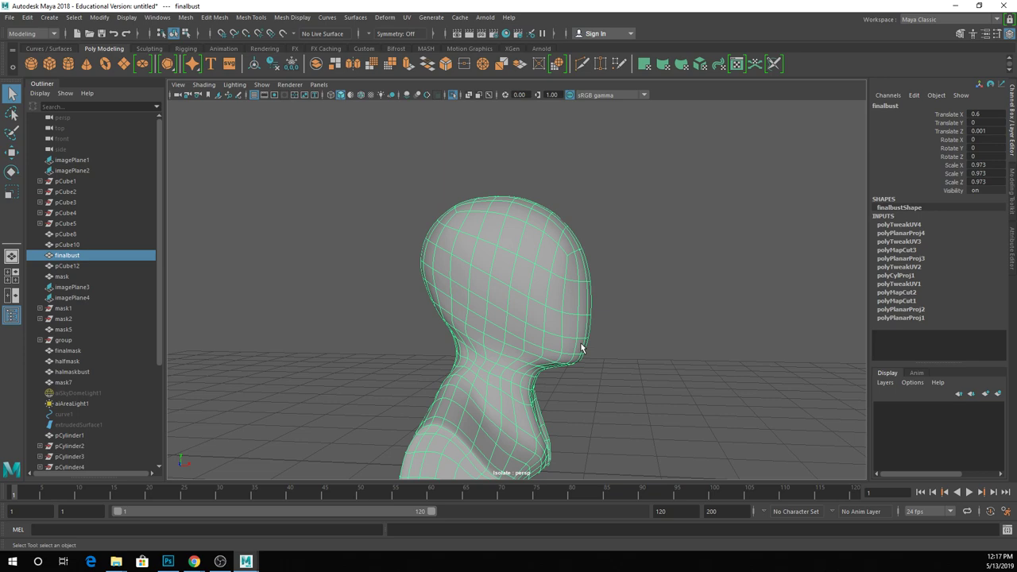
alt+drag(584, 348, 364, 350)
key(ctrl+1)
- Compare pipe_and_canister with the overlapping inner hose, and hide the inner hose pCylinder1
click(364, 351)
scroll(362, 367, up, 8)
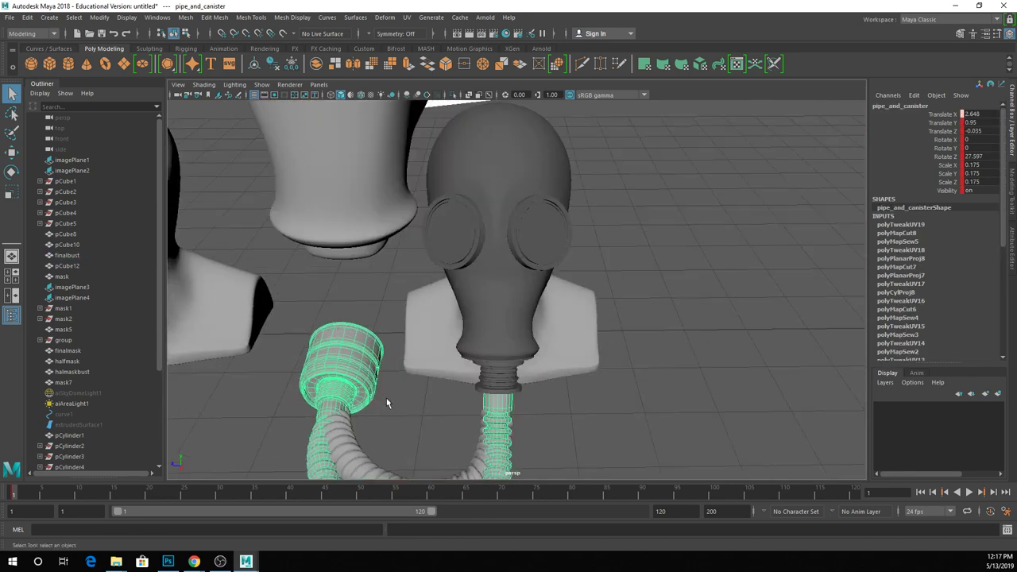
scroll(392, 398, down, 8)
mouse_move(472, 284)
alt+mouse_down()
mouse_move(476, 262)
mouse_move(469, 296)
alt+mouse_up()
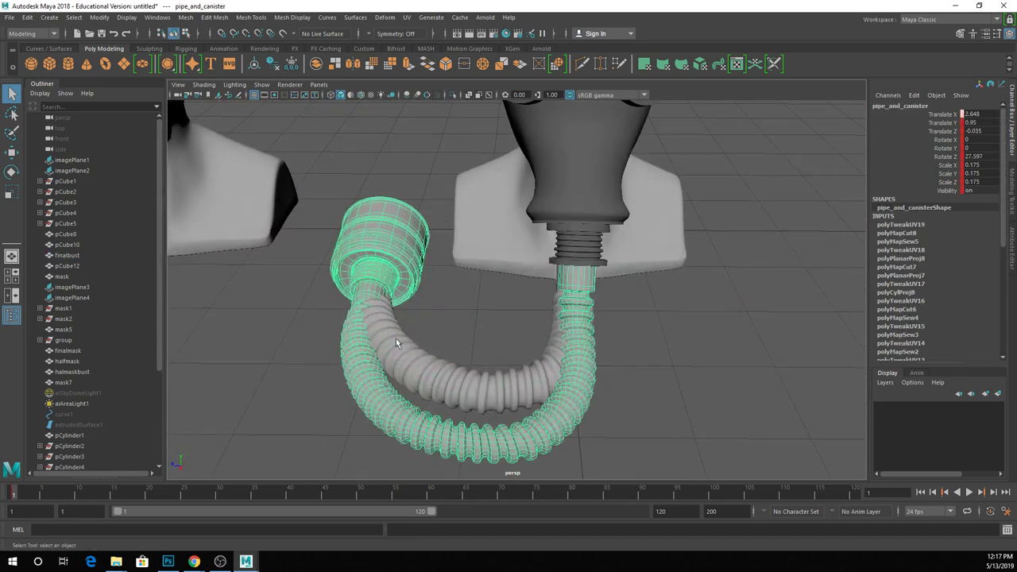
click(423, 328)
alt+drag(424, 328, 602, 312)
key(ctrl+h)
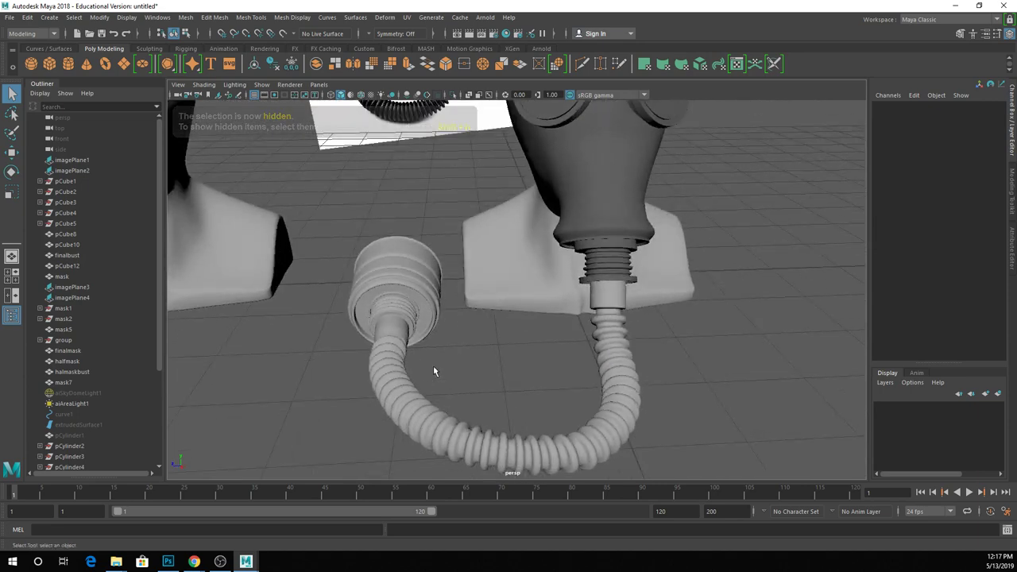
- Examine the pipe_and_canister mesh up close, checking the hose's rib components and its bend from several angles in object mode
mouse_move(434, 363)
alt+mouse_down()
mouse_move(445, 329)
mouse_move(424, 342)
mouse_move(440, 359)
mouse_move(425, 359)
alt+mouse_up()
click(357, 360)
key(f)
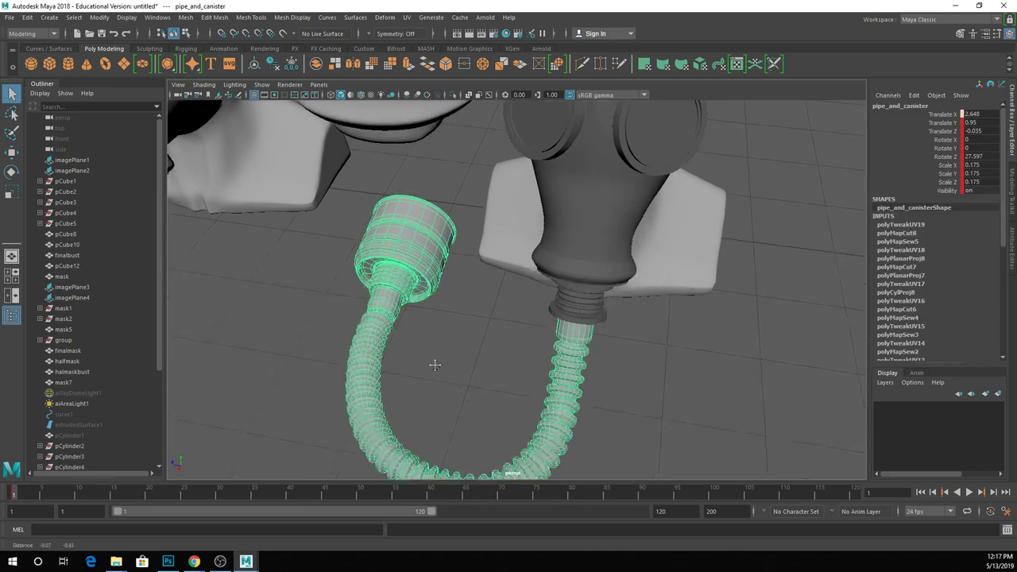
alt+drag(453, 277, 480, 288)
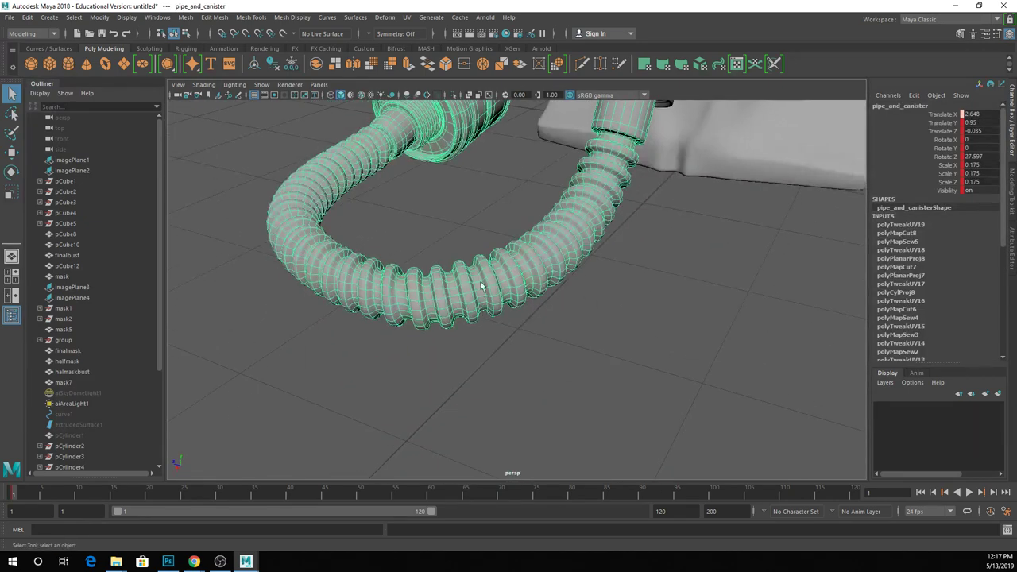
right_drag(417, 295, 408, 249)
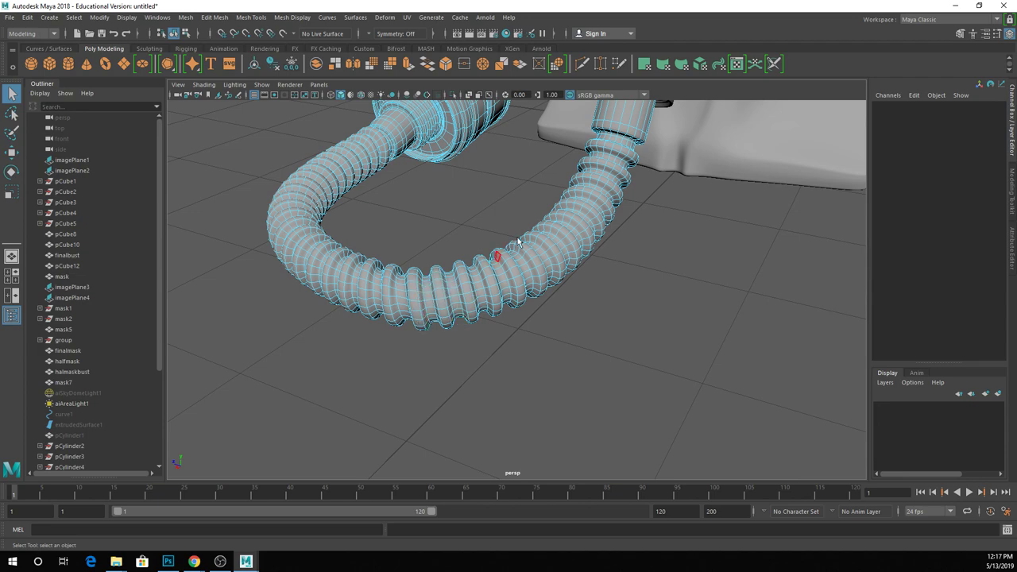
alt+drag(571, 254, 679, 310)
right_drag(667, 229, 686, 207)
click(772, 219)
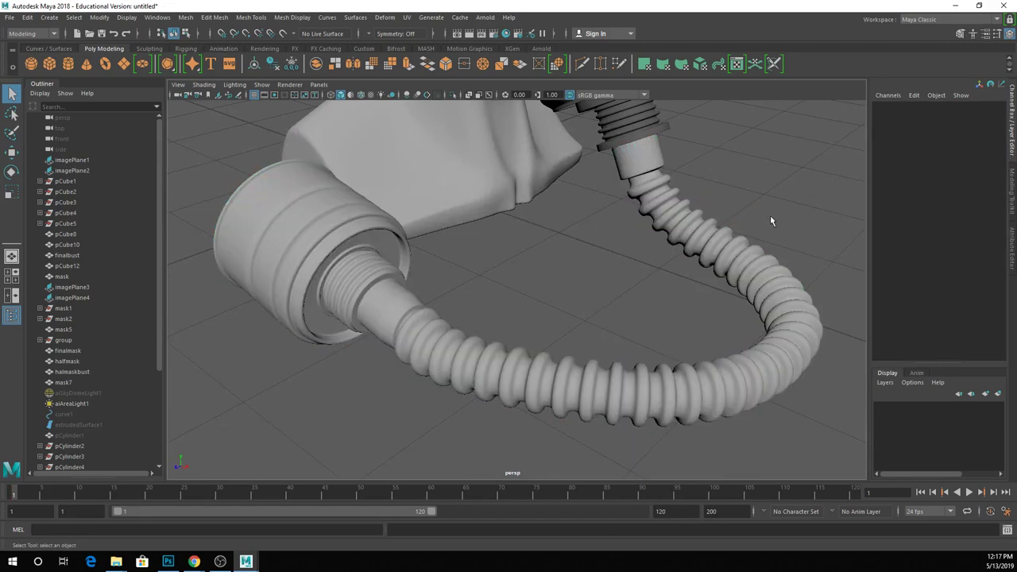
alt+drag(772, 219, 651, 338)
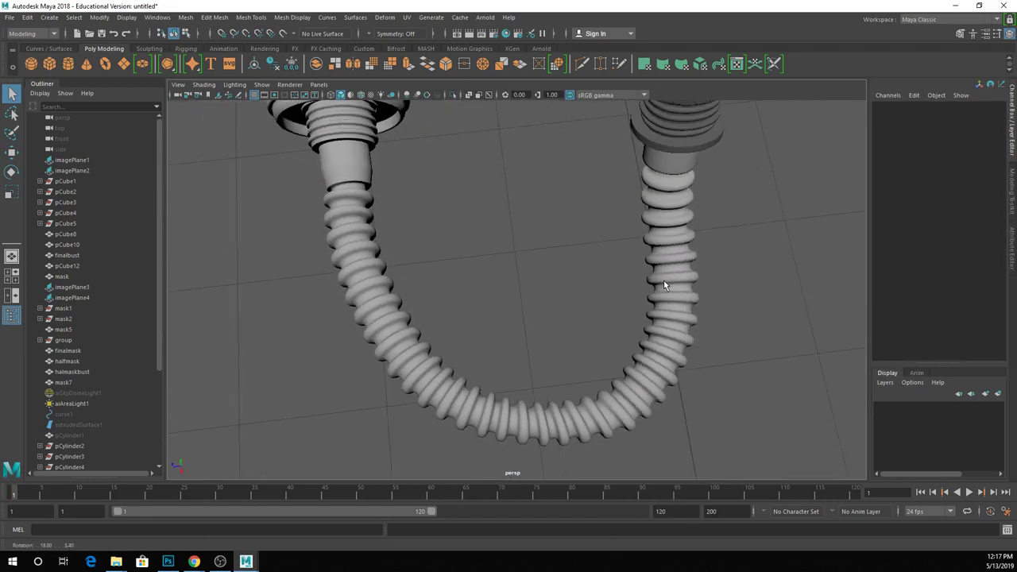
alt+right_drag(652, 337, 640, 334)
alt+drag(641, 333, 435, 340)
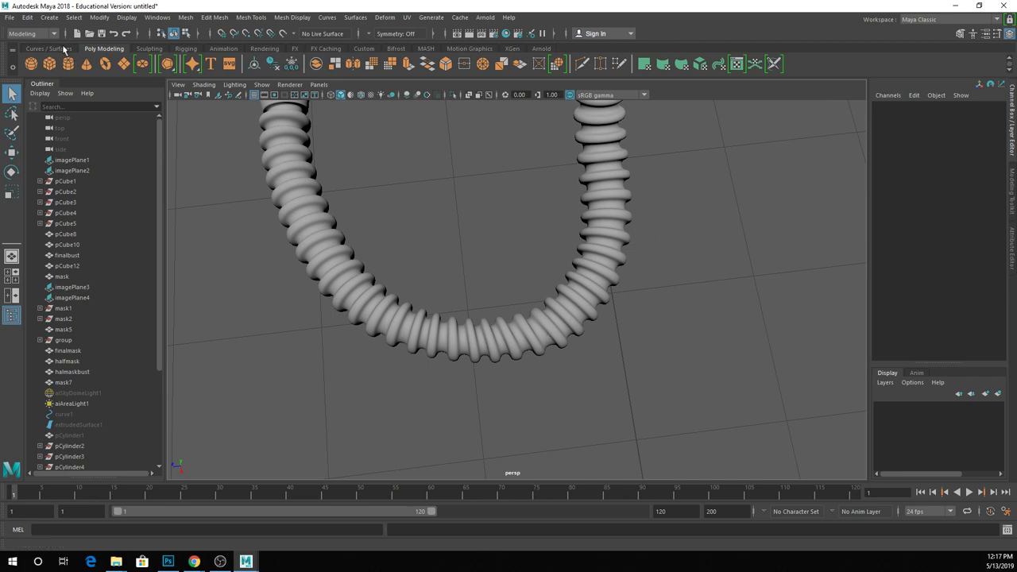
click(54, 18)
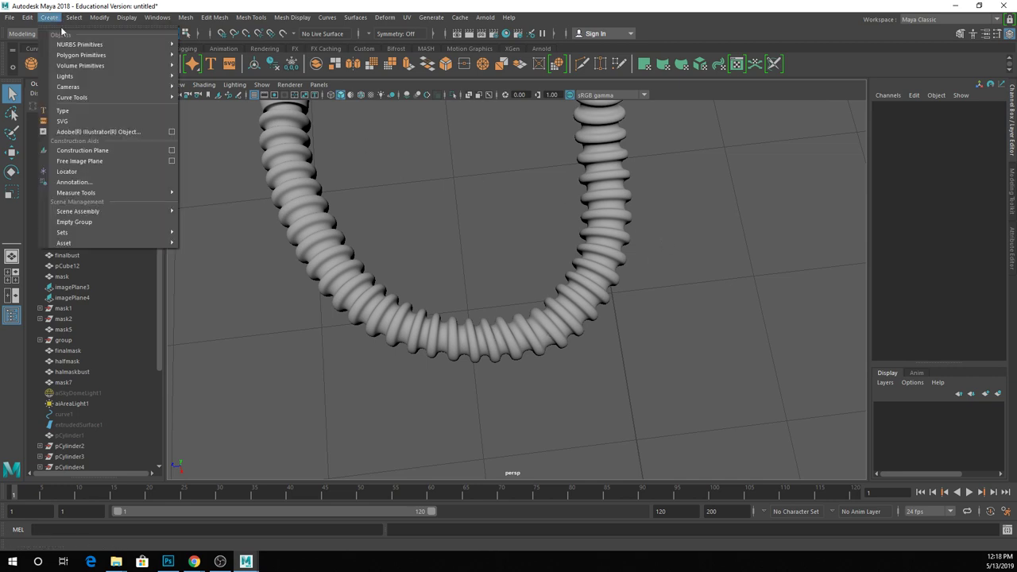
mouse_move(100, 95)
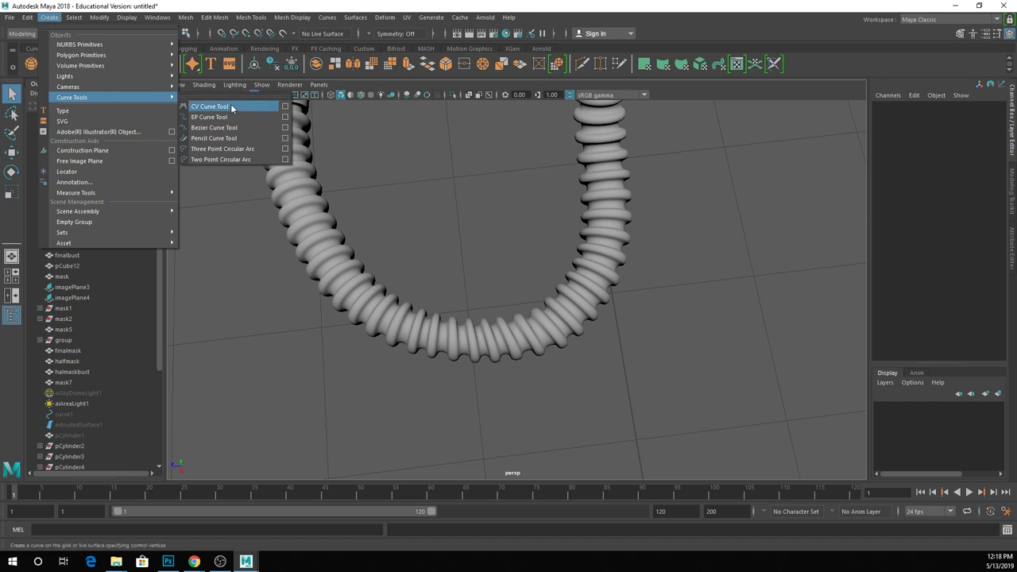
click(418, 164)
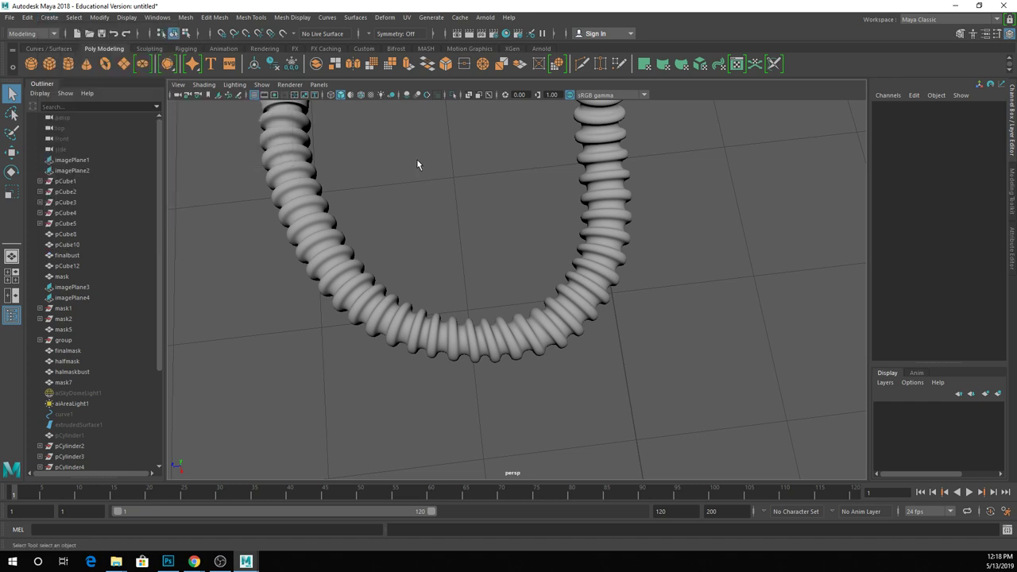
- Unhide curve1 and display its control vertices beside the ribbed hose
click(74, 413)
key(shift+h)
right_drag(534, 289, 433, 268)
alt+drag(526, 263, 501, 252)
key(ctrl+1)
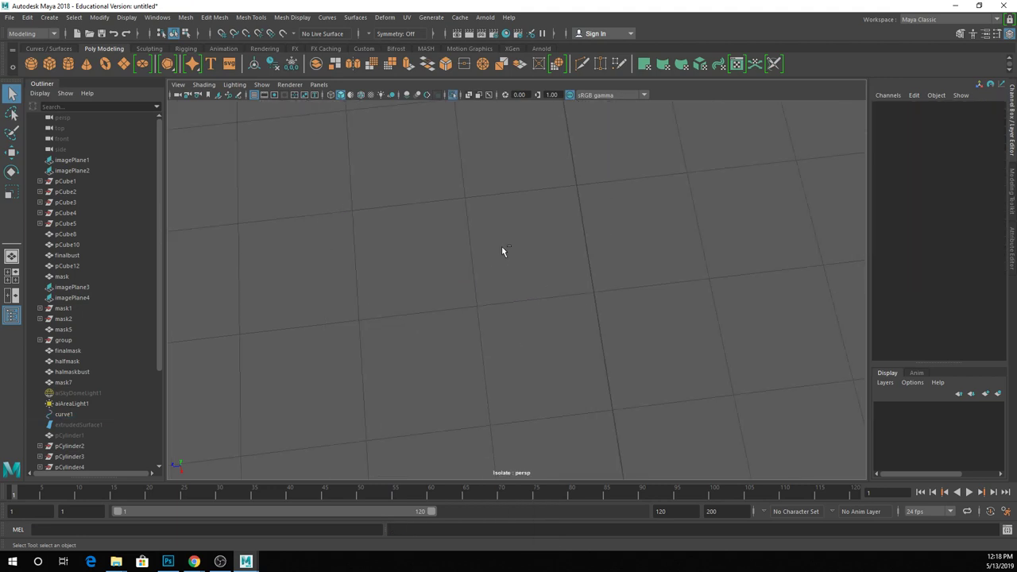
key(ctrl+1)
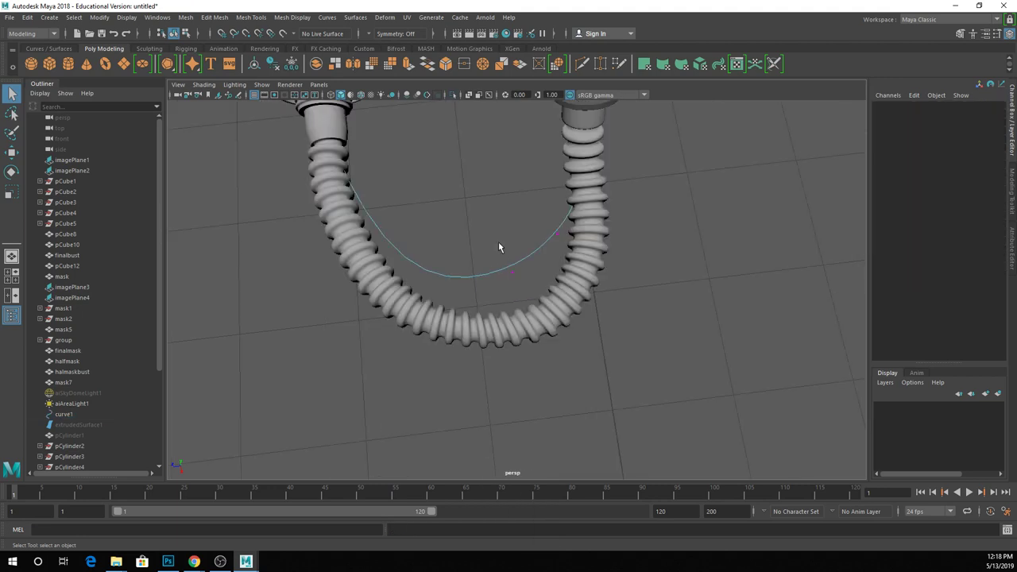
- Duplicate curve1 and move the copy along Z to about -2.931, clear of the mask and hose
alt+drag(500, 247, 540, 272)
right_drag(538, 267, 556, 254)
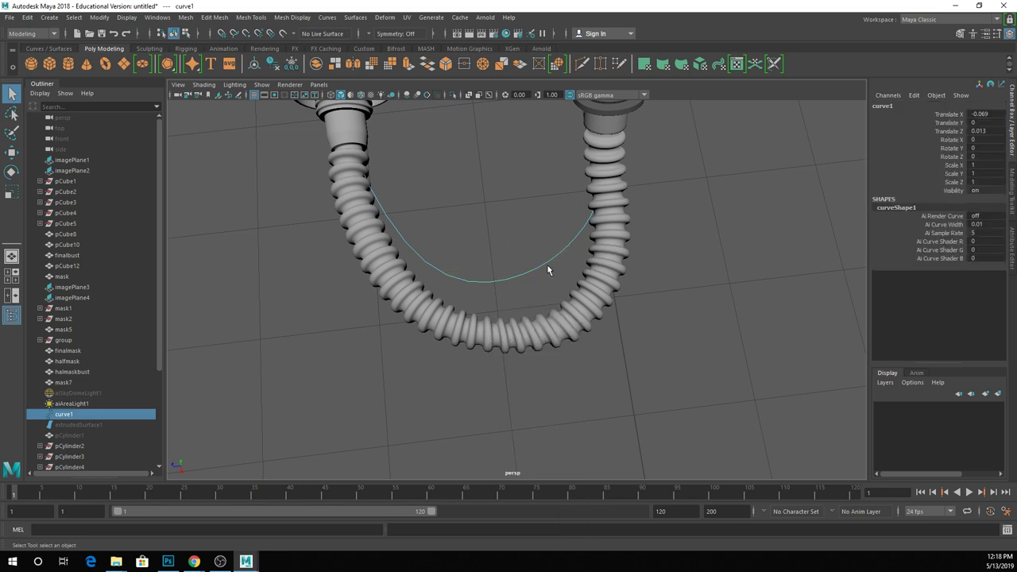
click(545, 270)
click(541, 267)
key(ctrl+d)
key(w)
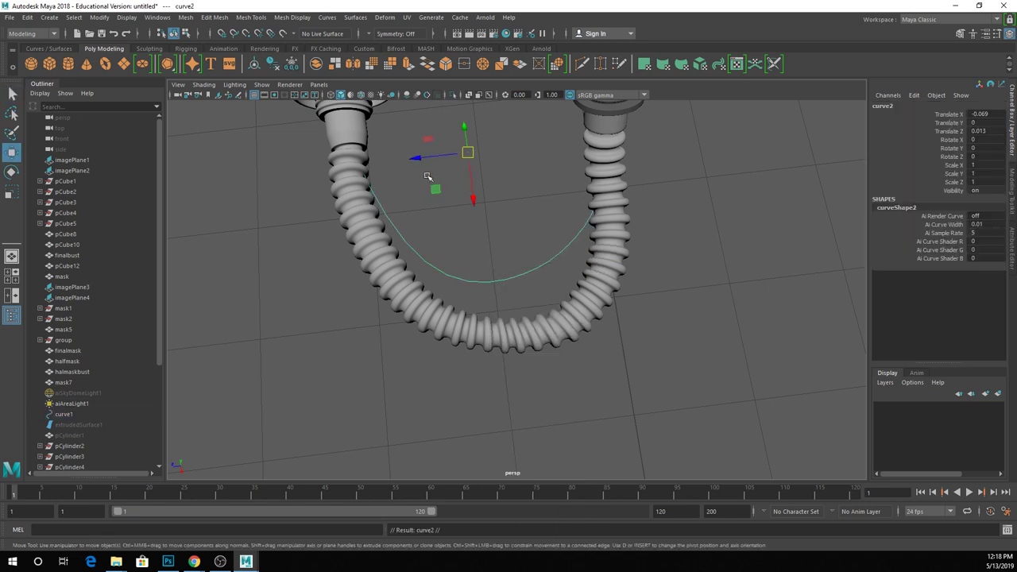
drag(423, 158, 806, 112)
key(f)
- Check the copied curve's control vertices and rebuild it as a uniform cubic curve with 30 spans
right_drag(592, 295, 556, 284)
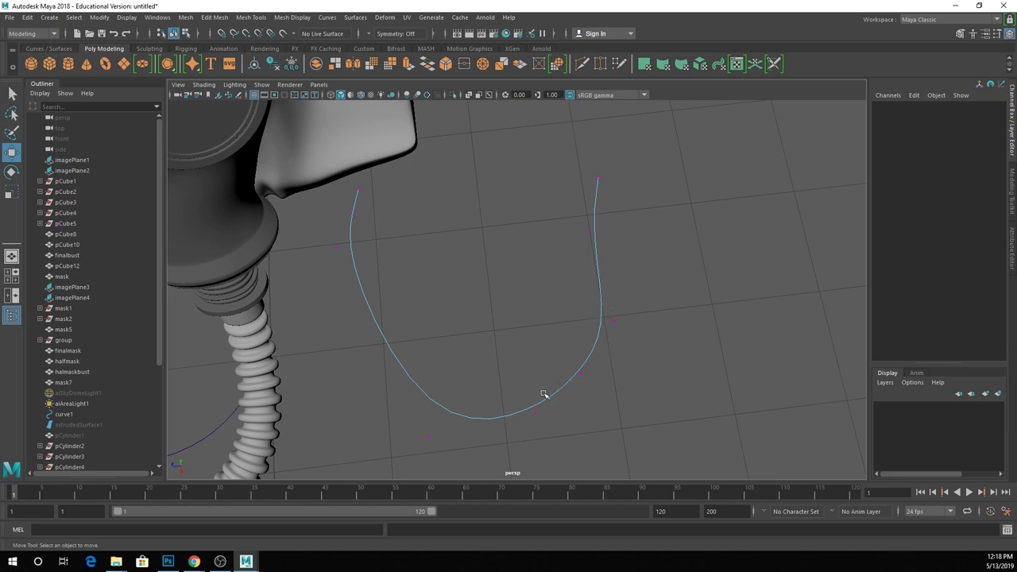
mouse_move(598, 220)
right_down()
mouse_move(616, 216)
mouse_move(599, 239)
mouse_move(598, 221)
right_up()
right_drag(596, 208, 641, 207)
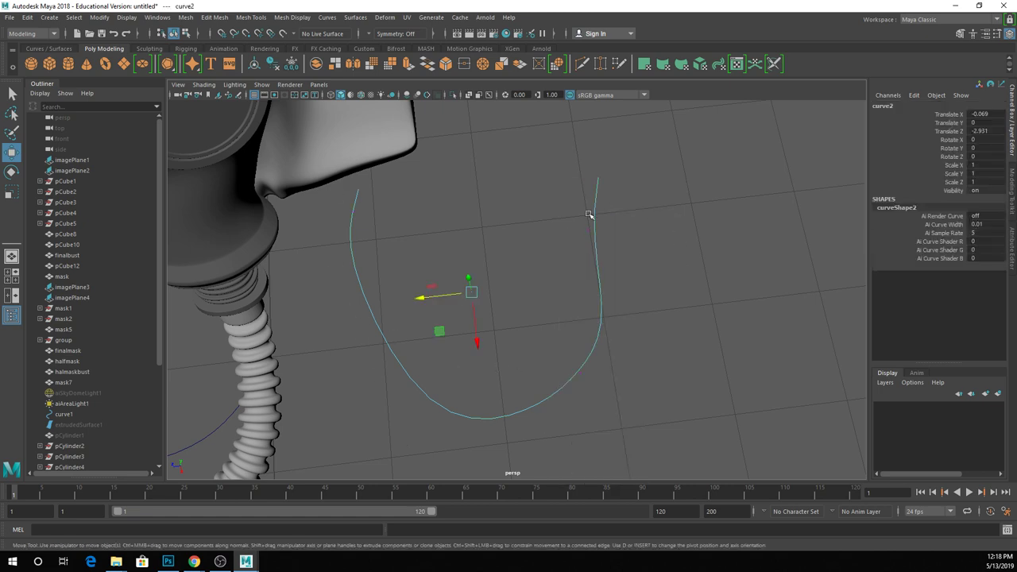
click(325, 18)
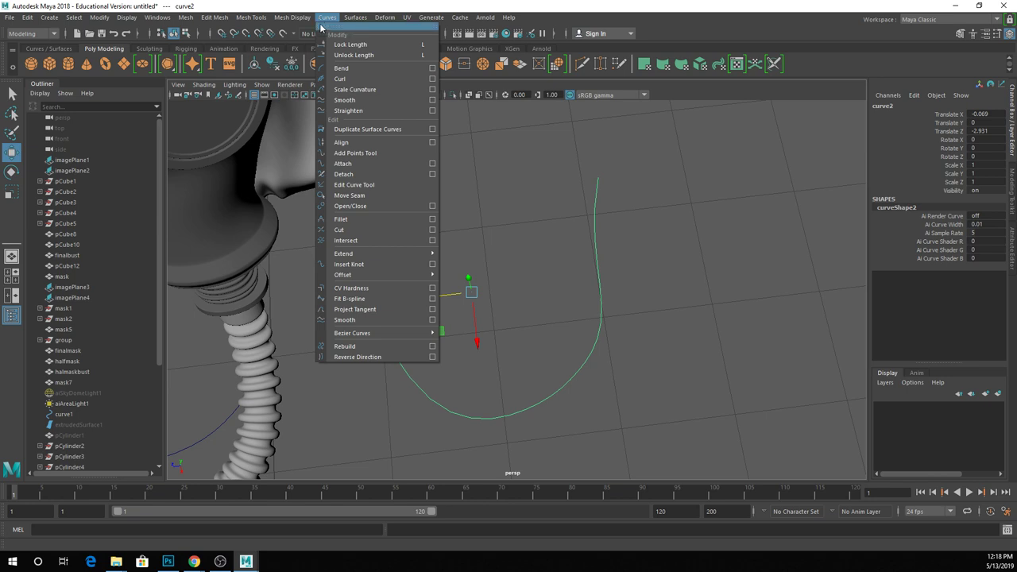
click(432, 351)
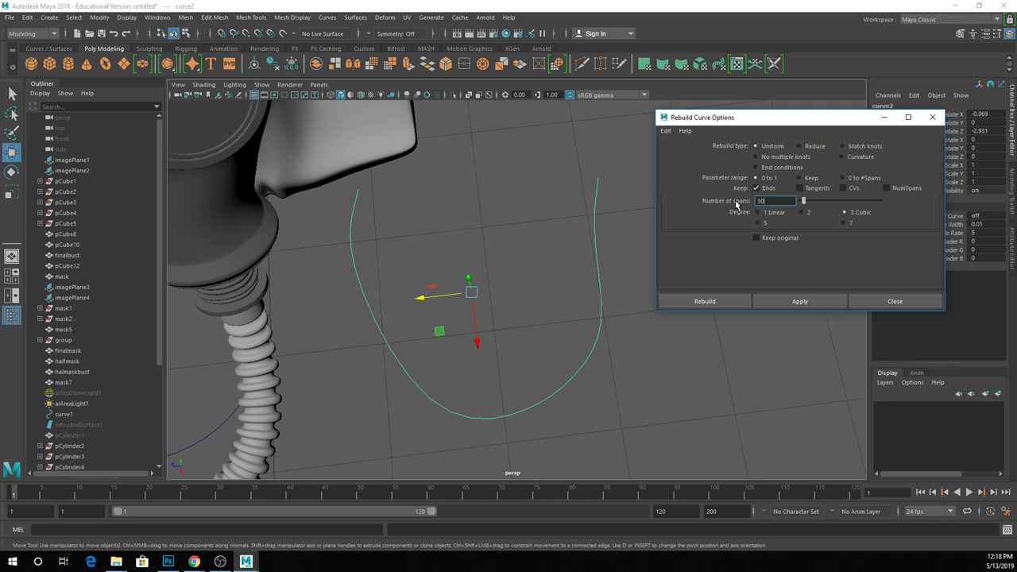
click(799, 302)
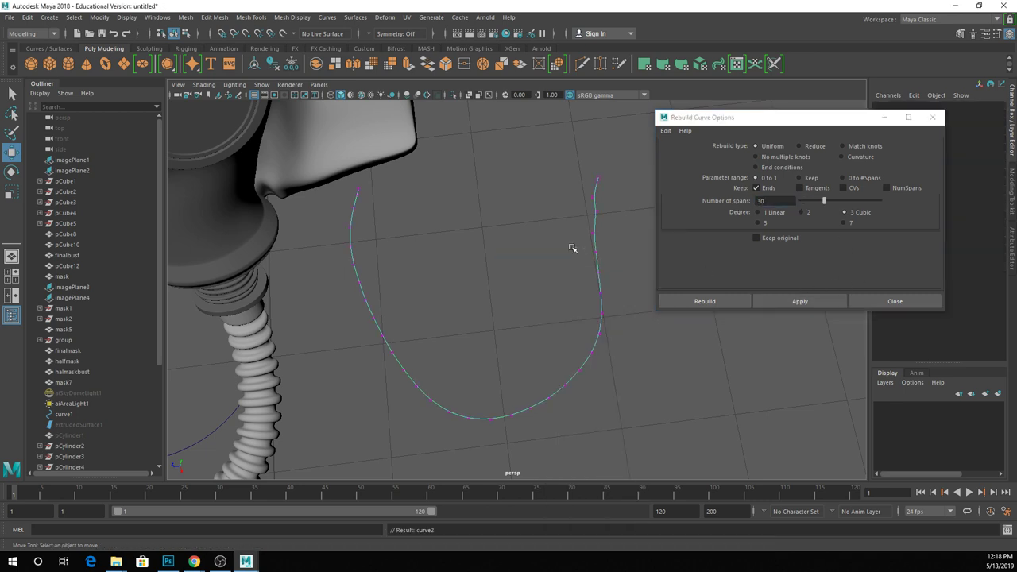
- Select control vertices on the rebuilt curve, walk the selection along it to check their spacing, and return to object mode
drag(336, 293, 399, 338)
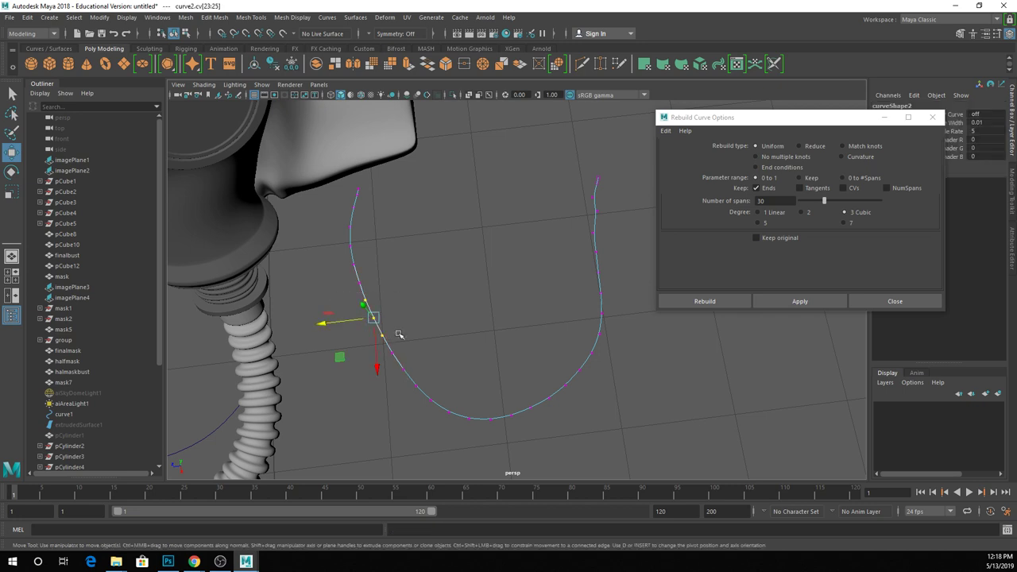
key(Left)
key(Left)
key(Left)
key(Left)
key(Left)
key(Left)
key(Left)
key(Left)
key(Left)
key(Left)
key(Left)
key(Left)
key(Left)
key(Left)
key(Left)
key(Left)
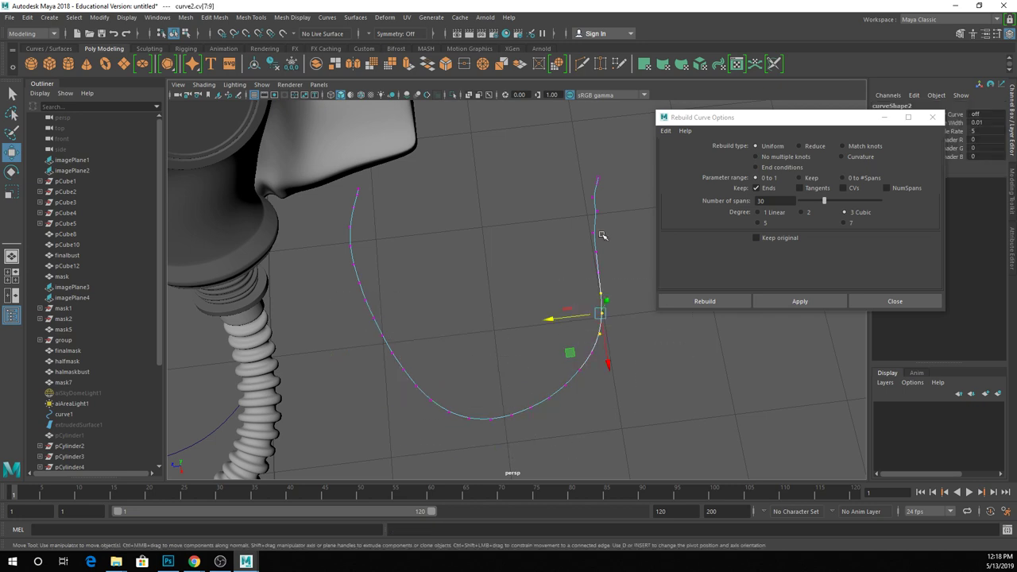
key(Left)
key(Left)
key(Left)
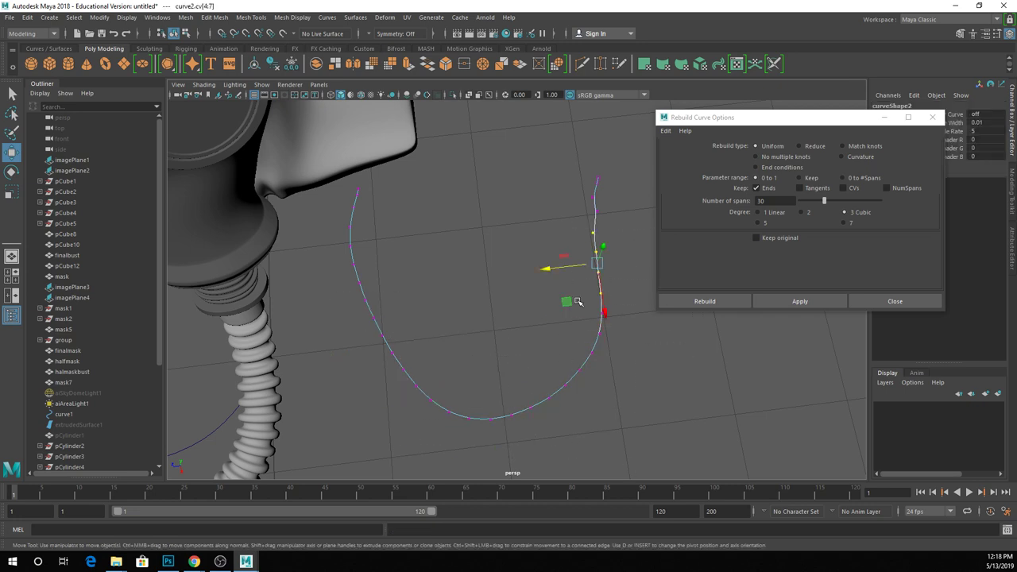
click(894, 301)
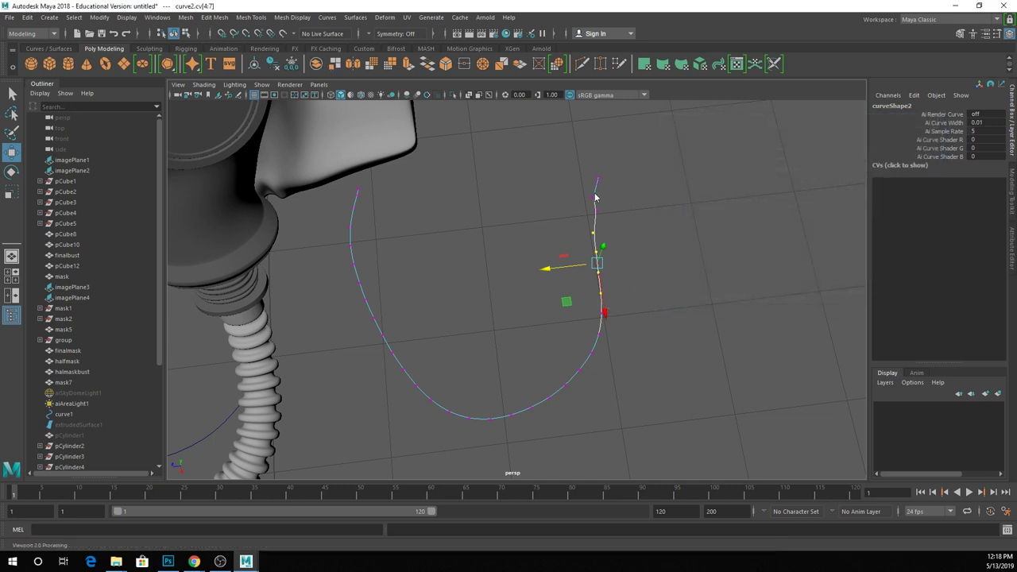
key(F8)
- Create a NURBS circle and move it into the open space beside the mask as the hose profile
click(54, 48)
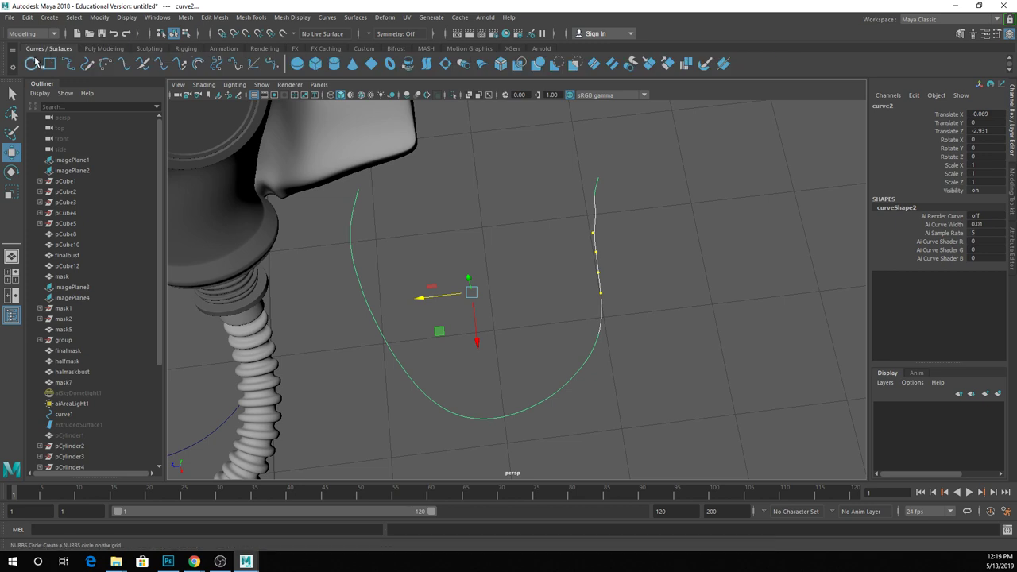
click(31, 64)
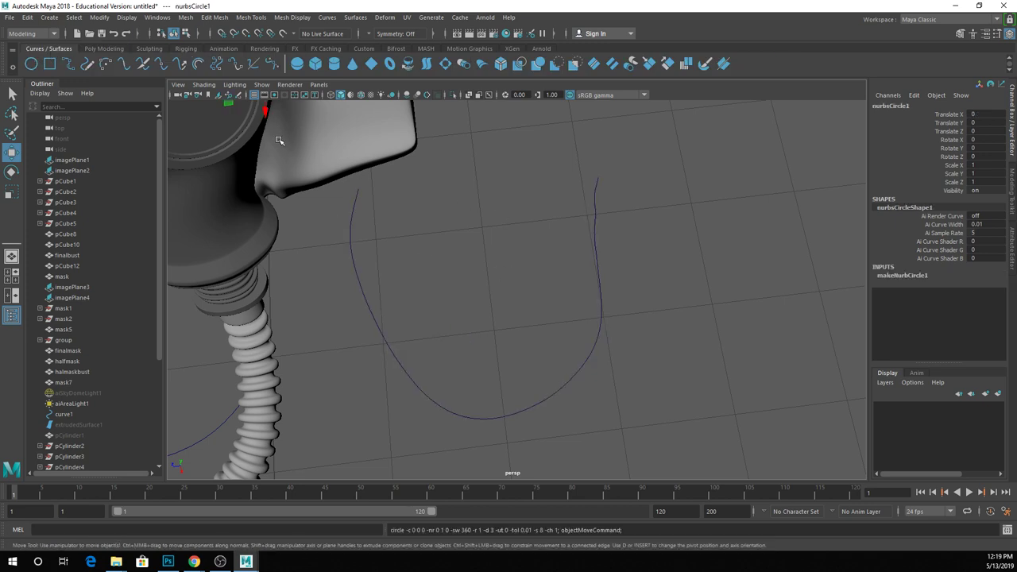
alt+drag(279, 135, 284, 151)
drag(346, 170, 475, 144)
key(r)
key(q)
- Extrude the circle along the rebuilt curve as a NURBS tube, with result position At path and pivot Component
alt+drag(572, 220, 558, 255)
click(561, 266)
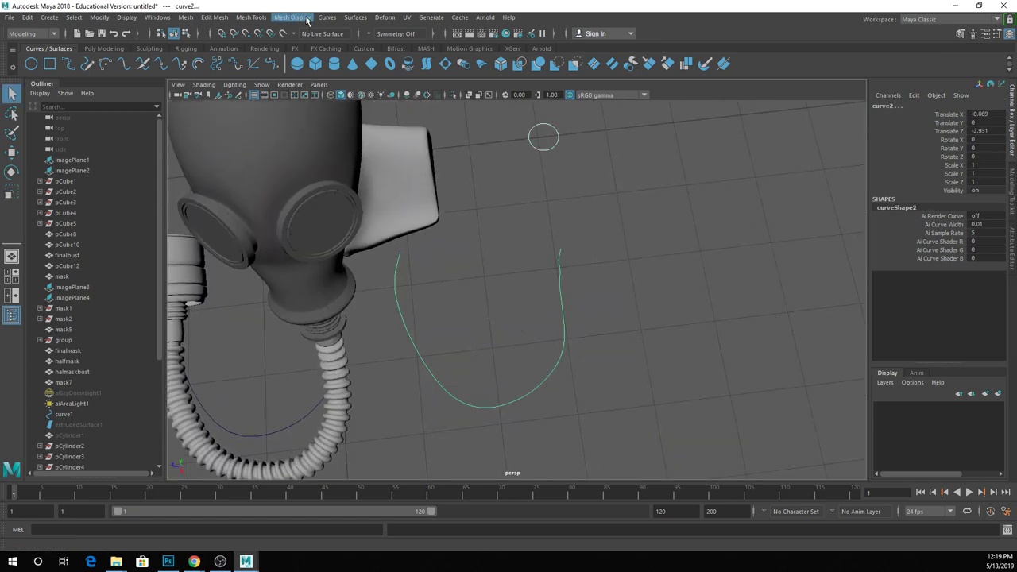
click(355, 18)
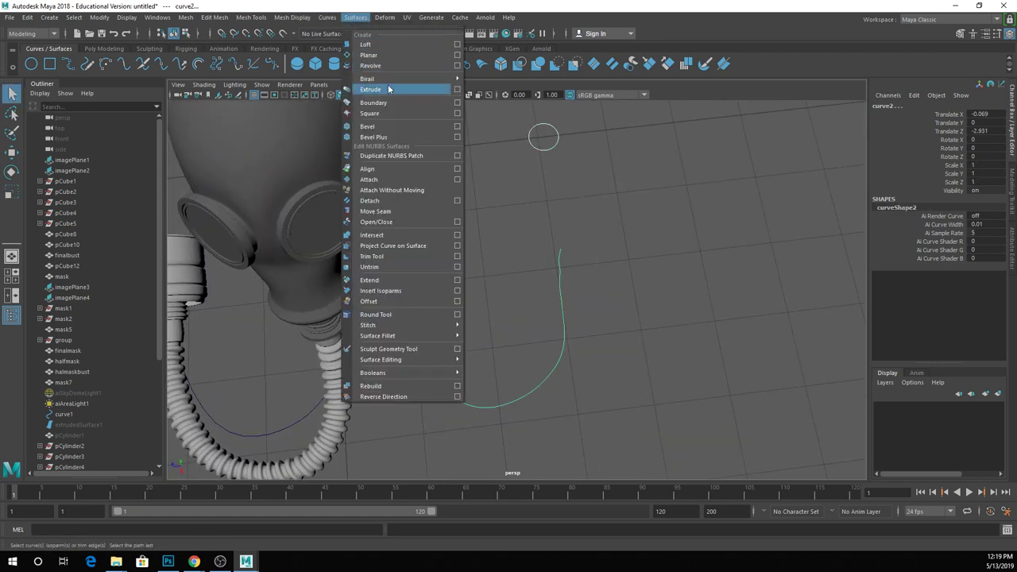
click(457, 89)
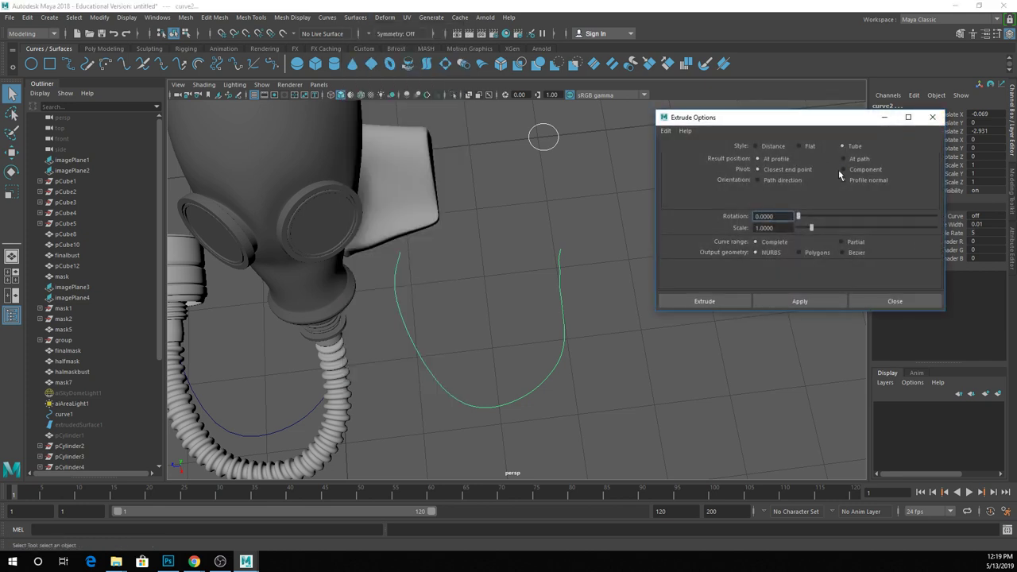
click(858, 160)
click(799, 302)
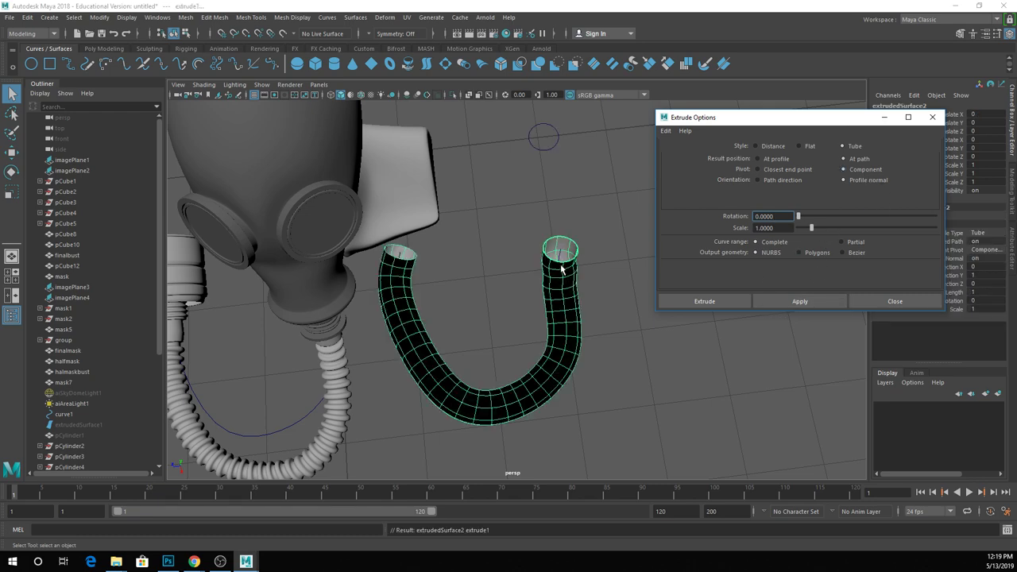
alt+drag(559, 276, 596, 270)
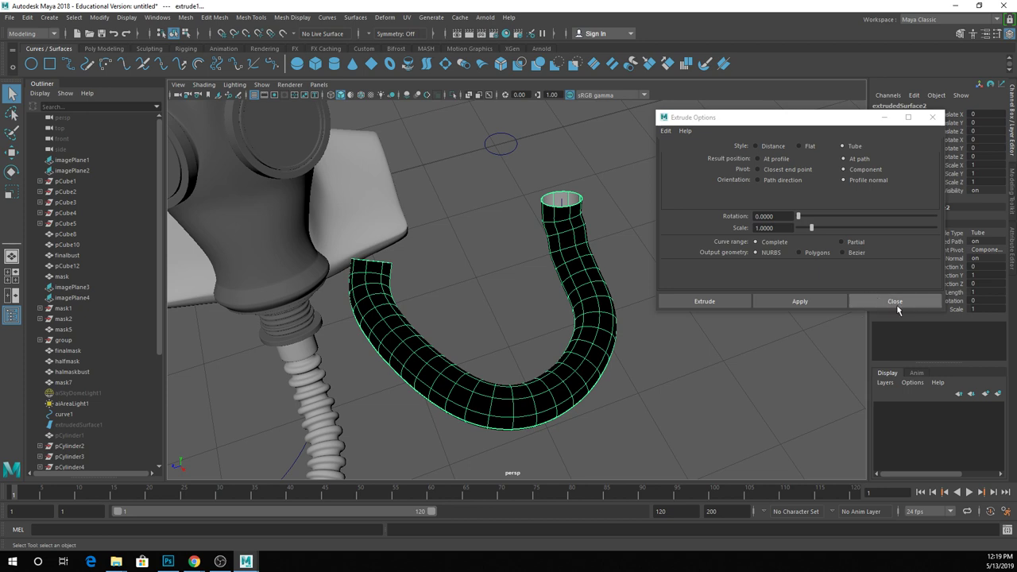
click(895, 304)
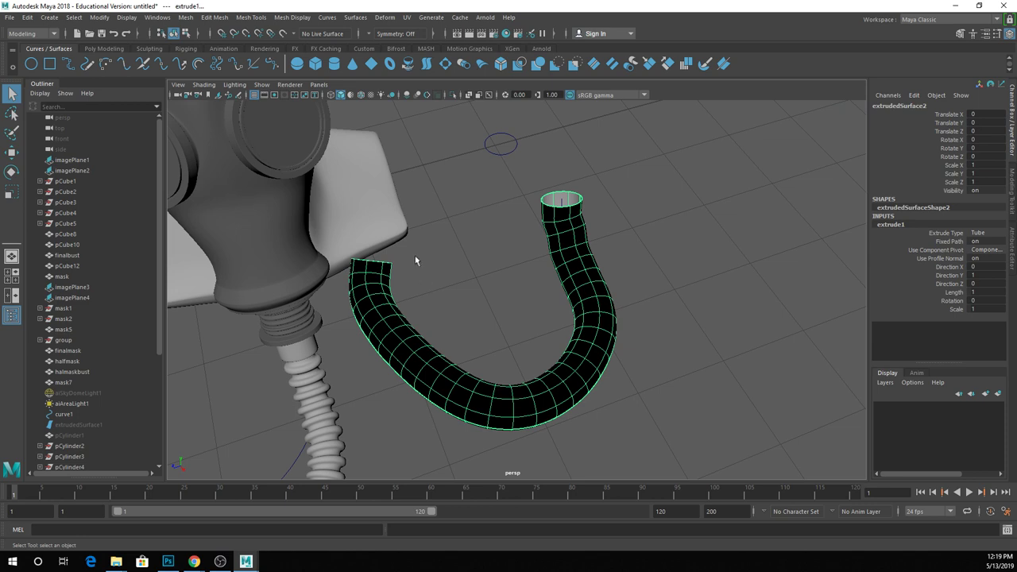
- Review the surface Extrude options again and close them without extruding
right_drag(556, 212, 584, 198)
click(327, 18)
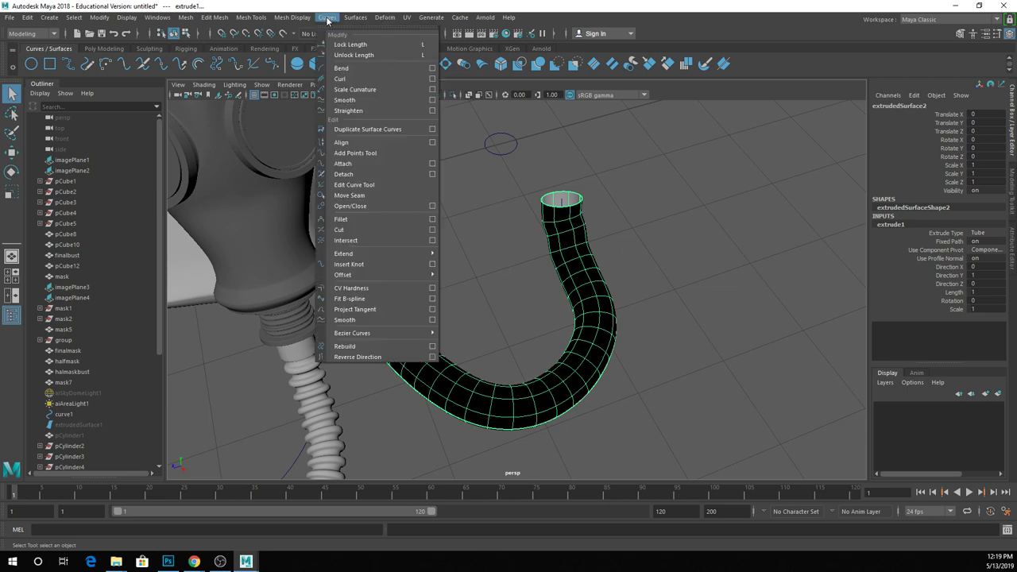
mouse_move(389, 18)
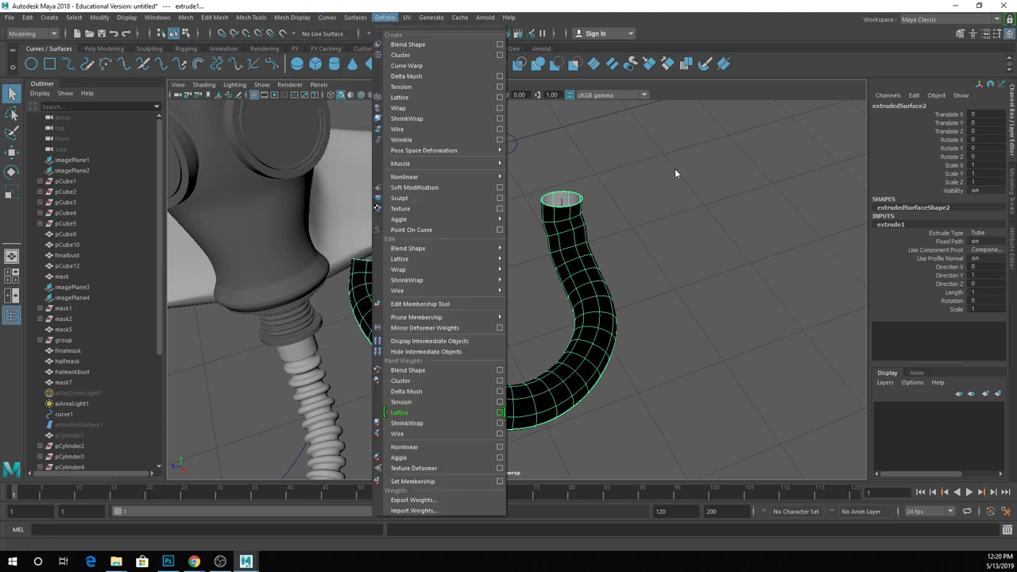
mouse_move(356, 17)
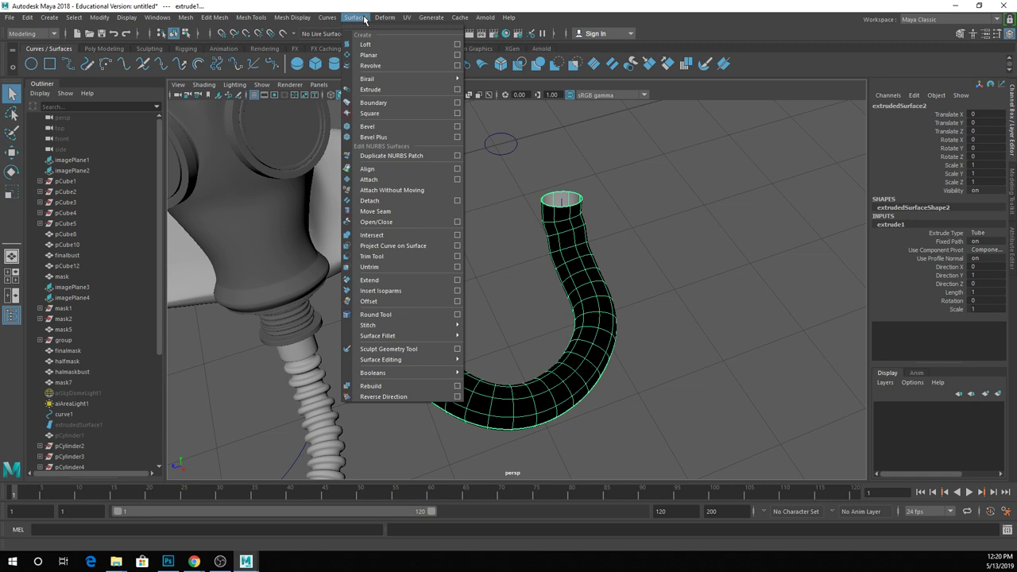
click(457, 89)
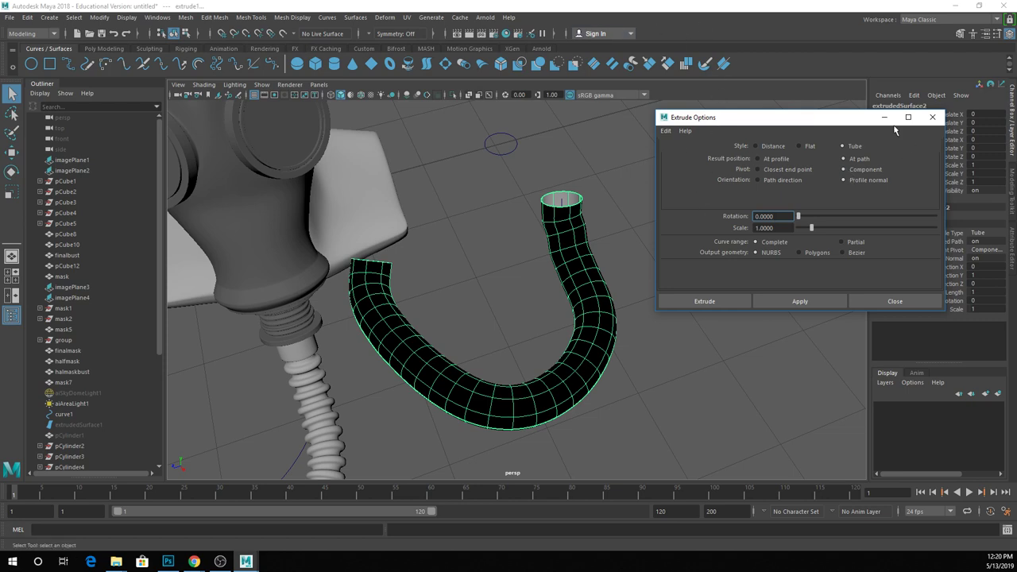
click(932, 117)
right_drag(583, 205, 615, 178)
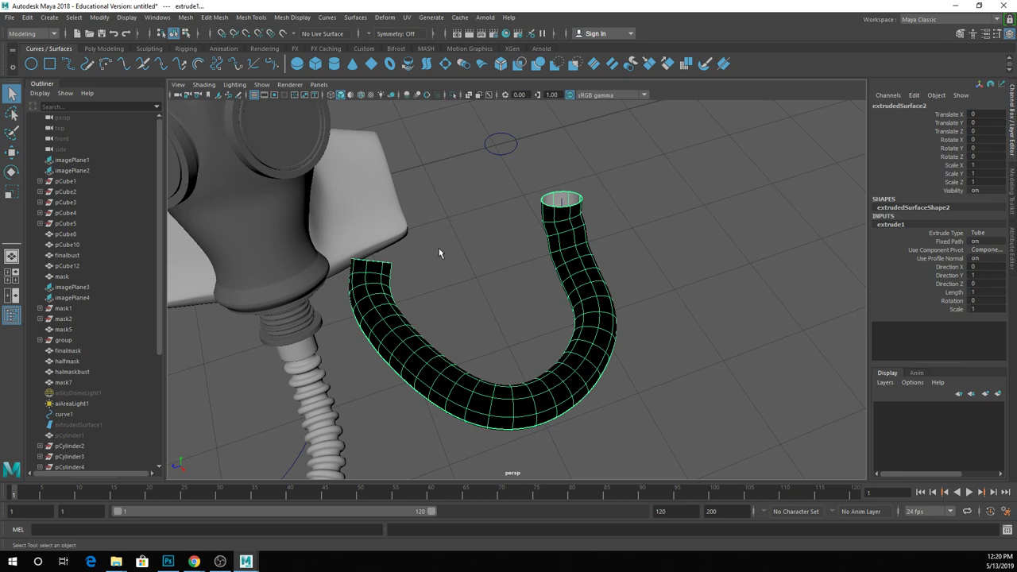
- Inspect the pipe_and_canister ribs up close without smoothing, and restore the hose's smooth preview
alt+middle_drag(368, 283, 422, 228)
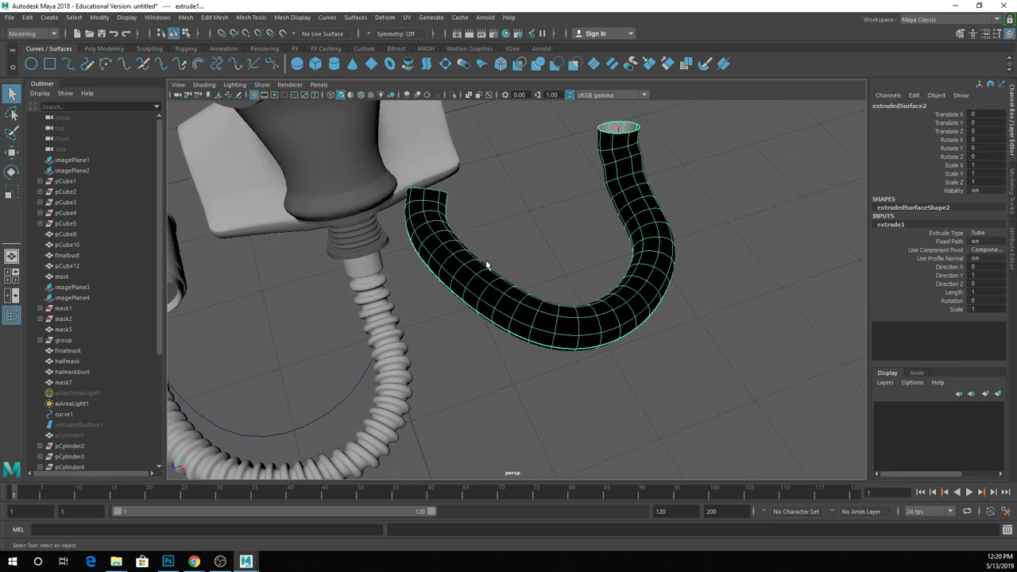
alt+drag(485, 267, 455, 276)
click(423, 289)
scroll(414, 285, up, 4)
alt+middle_drag(414, 285, 567, 296)
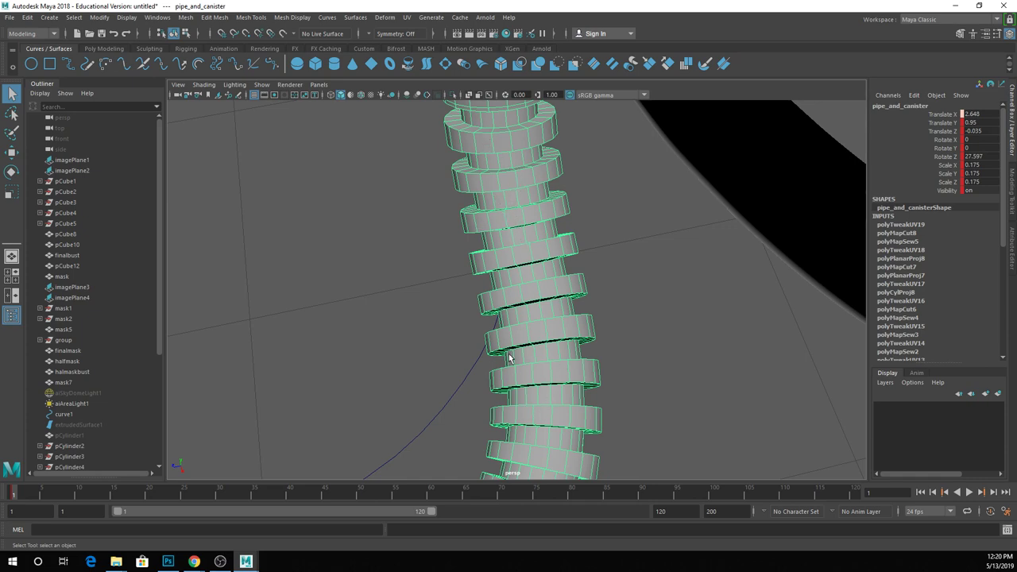
scroll(511, 359, down, 5)
key(2)
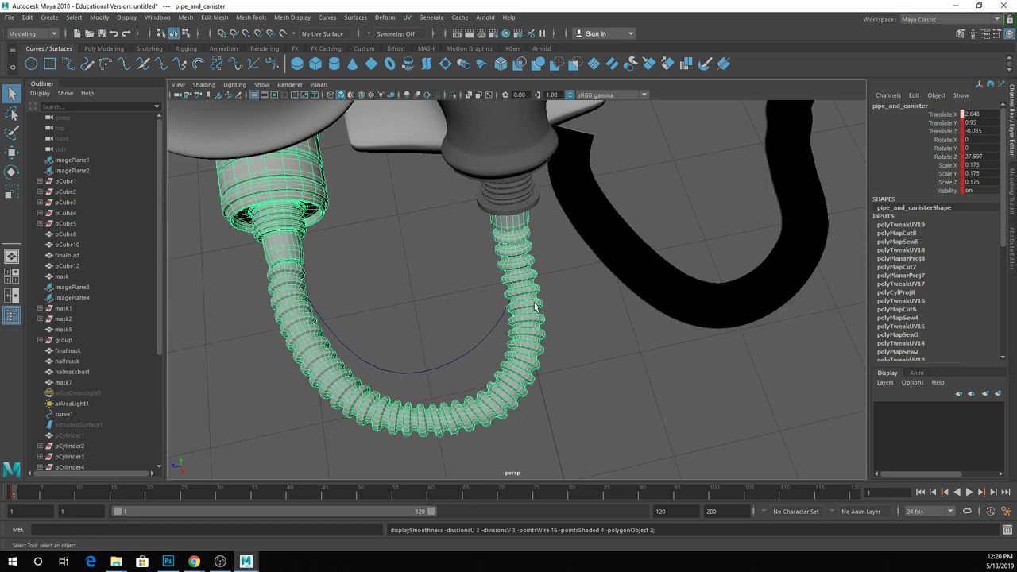
- Select finalmask and examine its topology around the eyepieces and snout from several angles
alt+drag(559, 313, 542, 252)
click(546, 230)
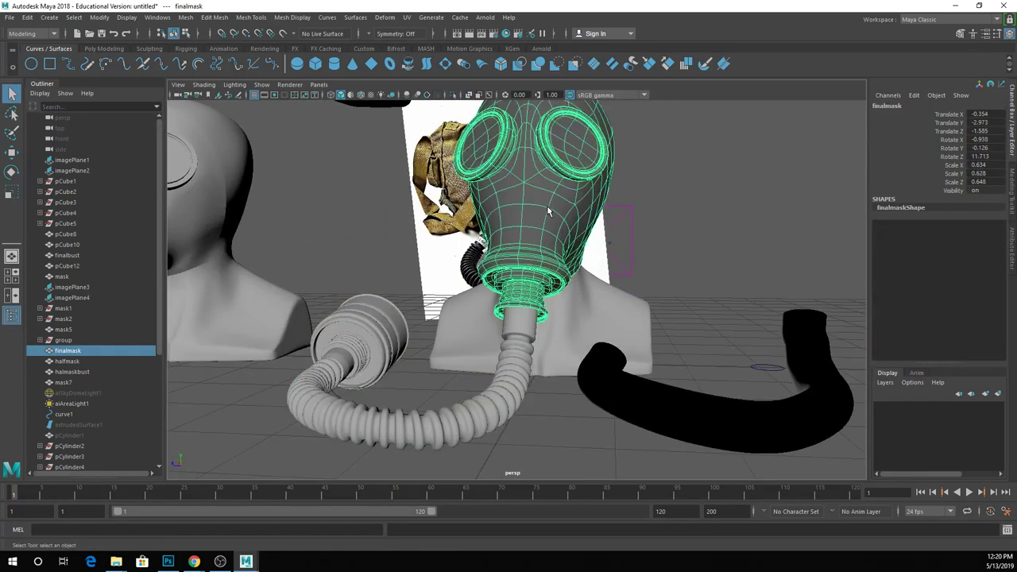
alt+right_drag(549, 211, 548, 239)
alt+drag(548, 238, 525, 262)
alt+right_drag(525, 262, 510, 305)
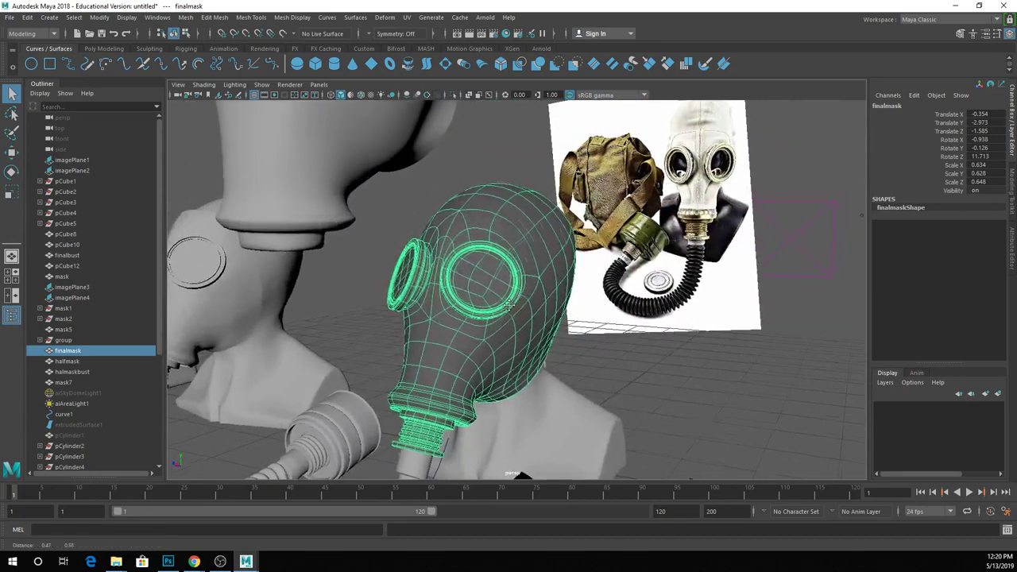
alt+drag(509, 305, 535, 311)
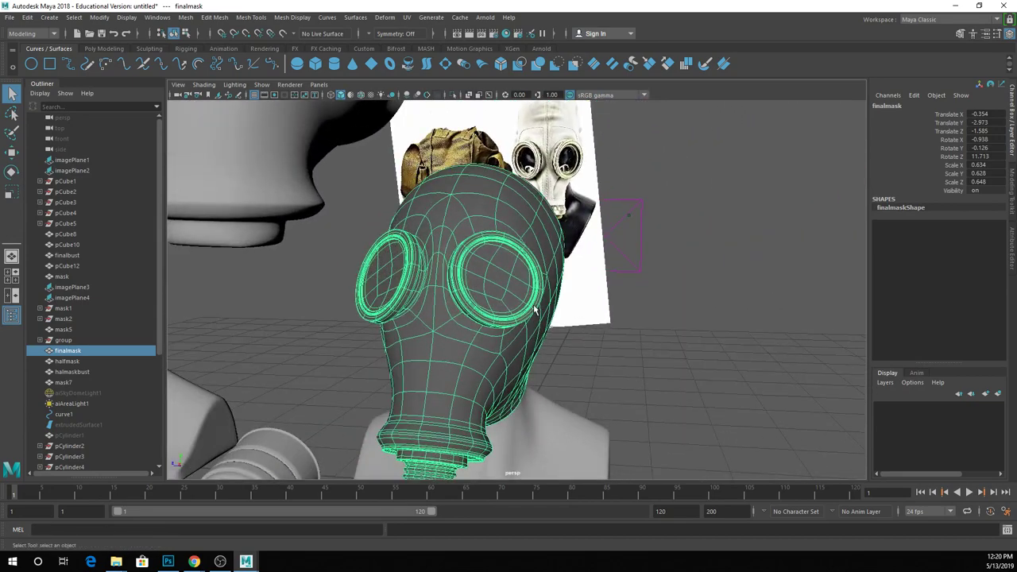
- Show finalmask's vertices, select the central forehead vertex, and examine the edge flow from it down to the eyepieces
right_click(466, 202)
right_drag(461, 193, 482, 178)
click(606, 238)
alt+drag(607, 237, 601, 267)
click(448, 213)
right_drag(448, 213, 397, 217)
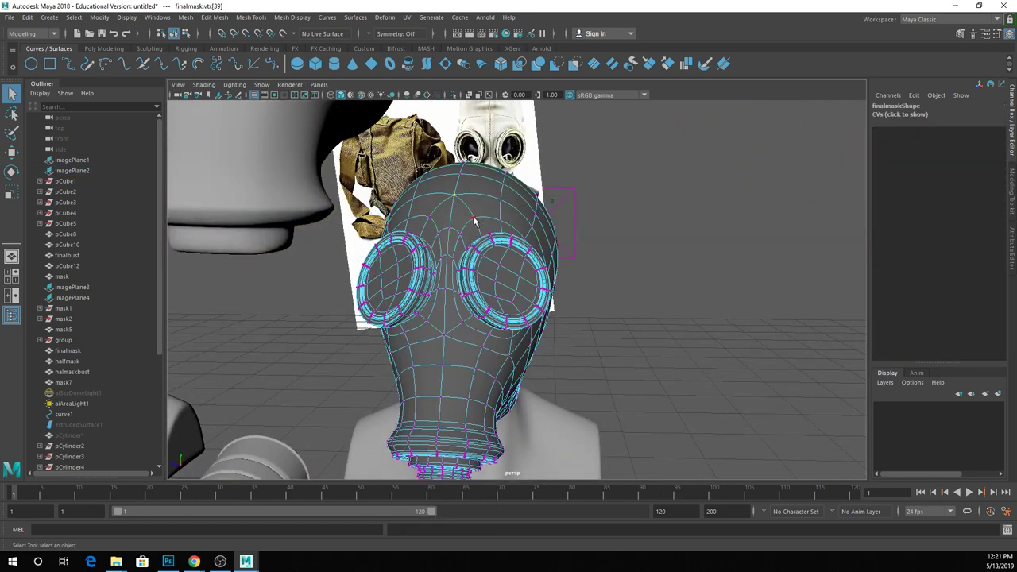
key(f)
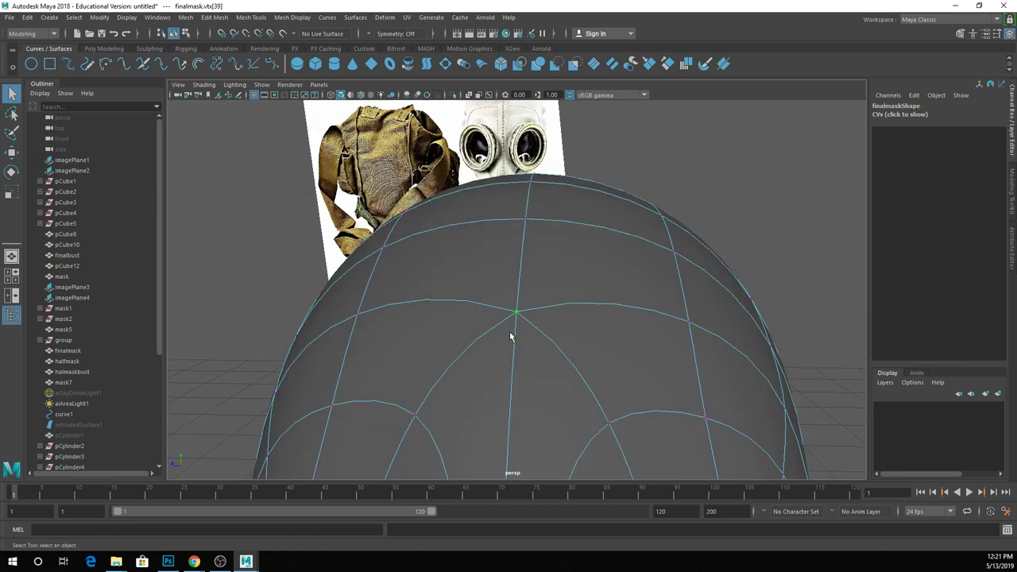
scroll(558, 328, up, 10)
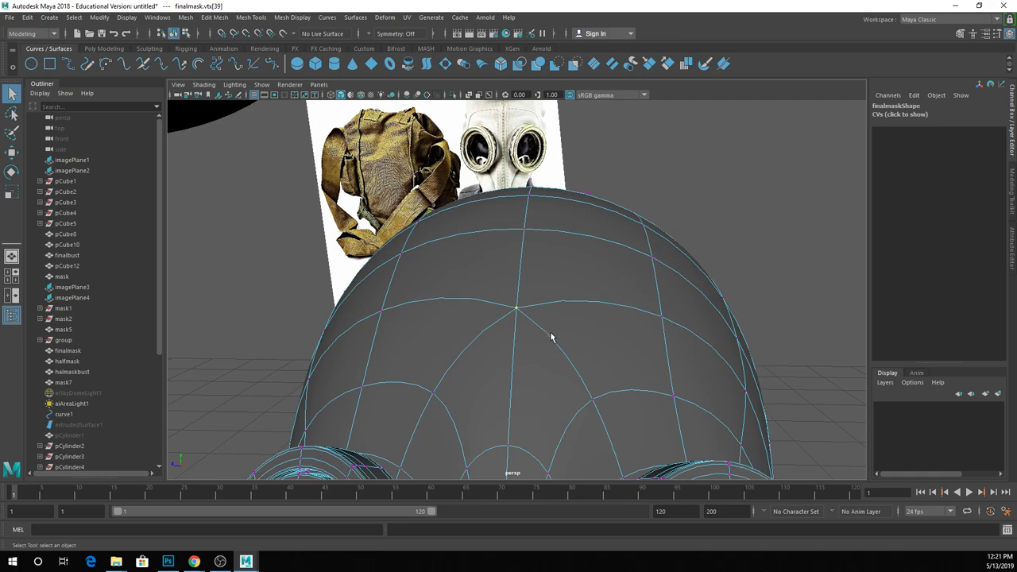
scroll(592, 258, down, 6)
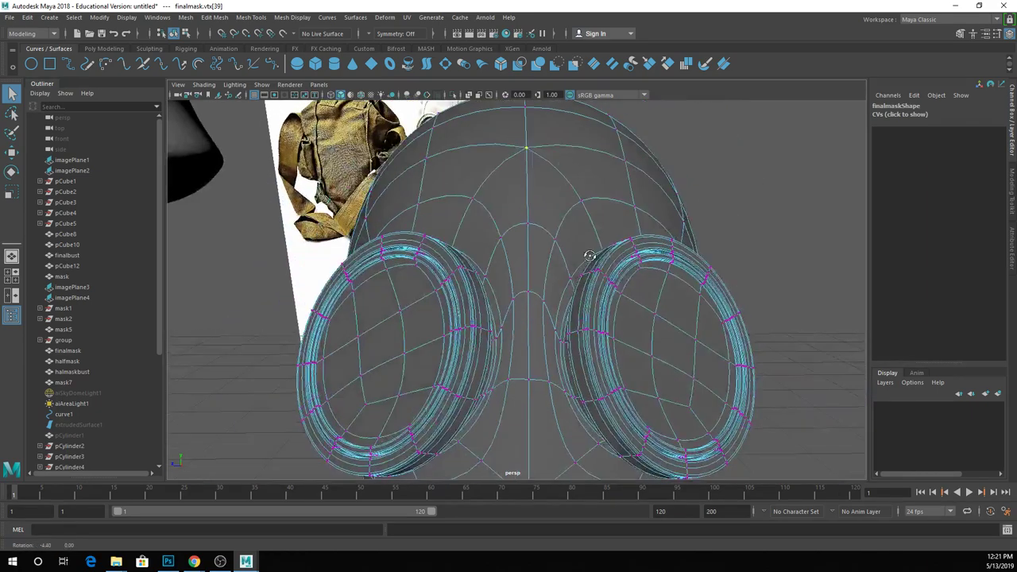
key(space)
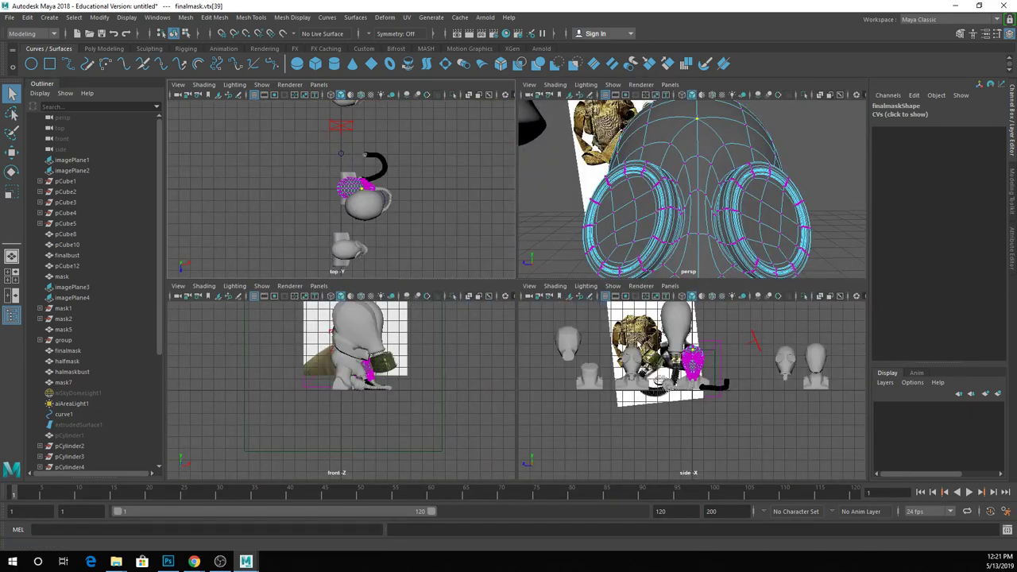
- Set symmetry to Object X for finalmask in the side view and test it on an upper forehead vertex
key(space)
key(f)
scroll(536, 223, down, 10)
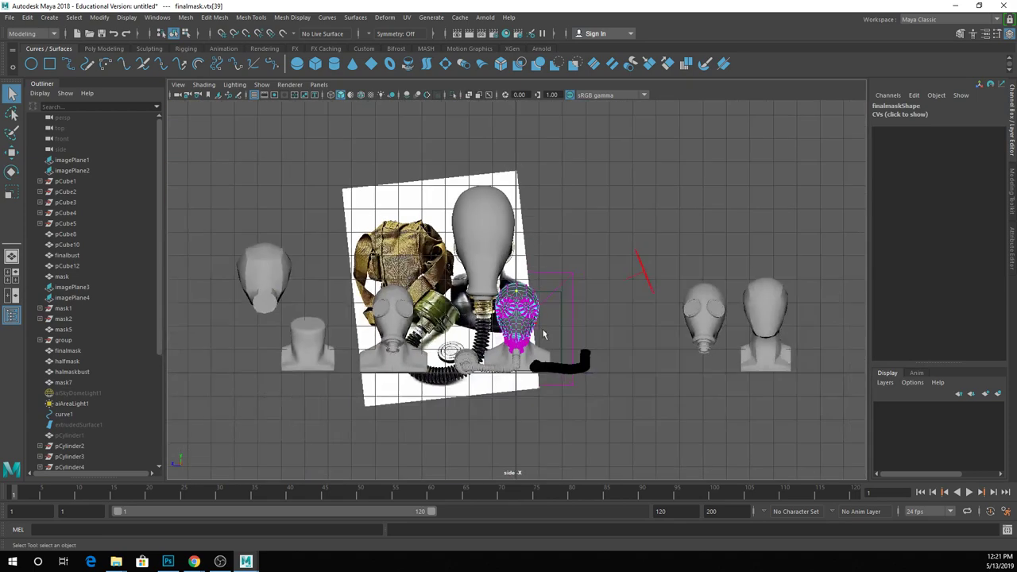
scroll(544, 333, up, 8)
right_drag(529, 257, 570, 240)
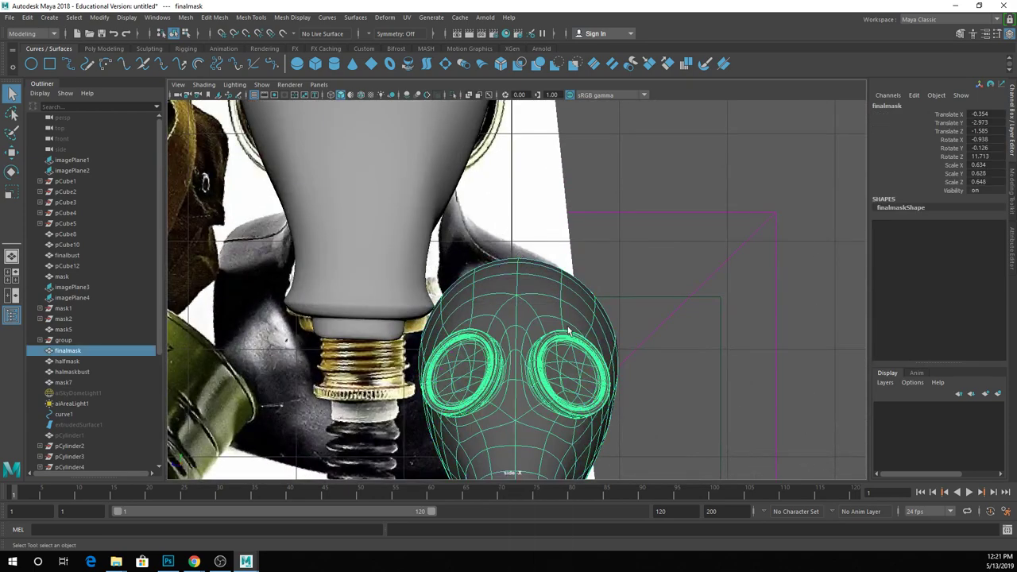
alt+drag(556, 318, 524, 302)
click(371, 34)
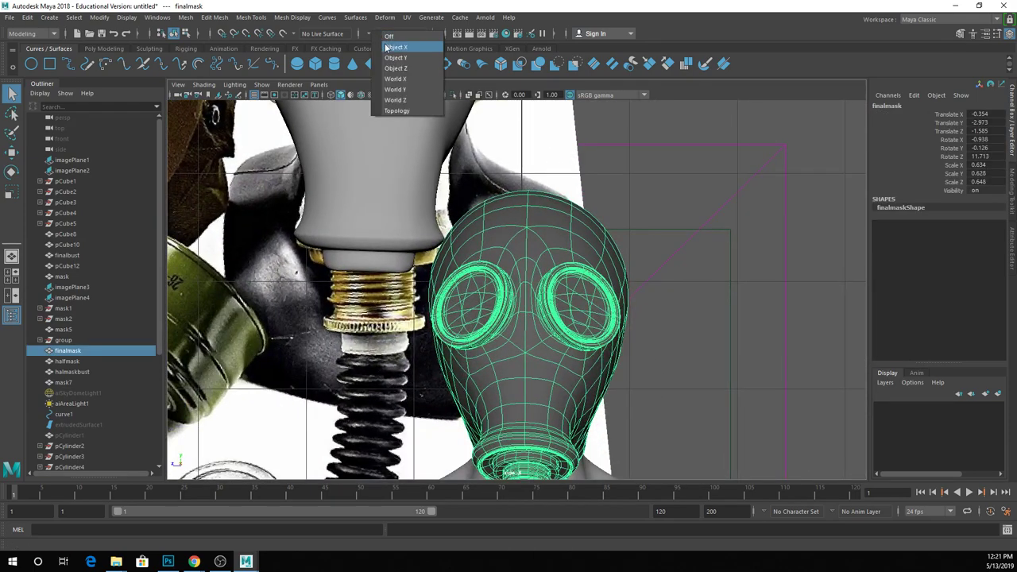
click(396, 46)
right_drag(496, 234, 477, 218)
click(477, 218)
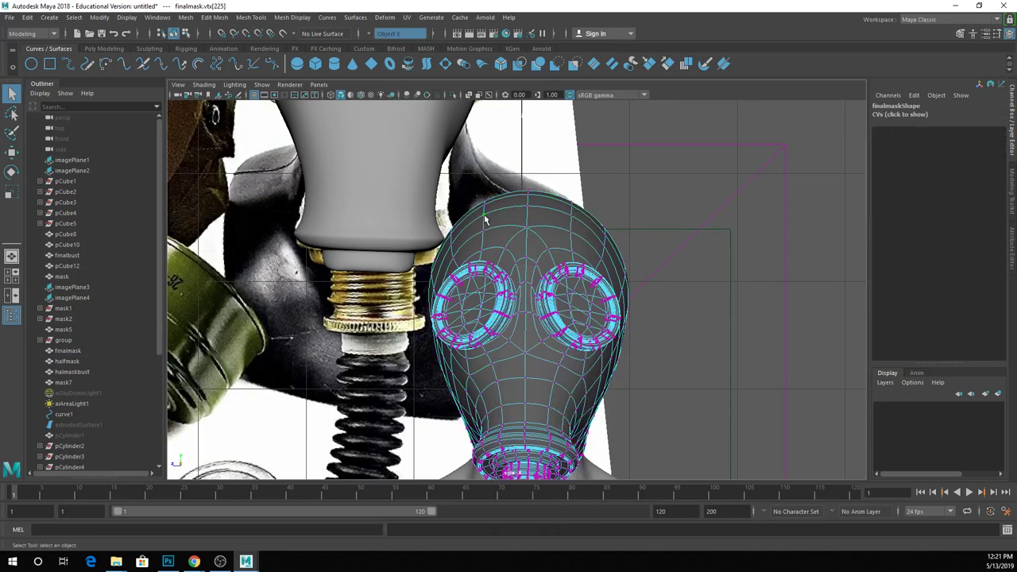
- Set the symmetry to Object Z and return finalmask to object selection
click(401, 34)
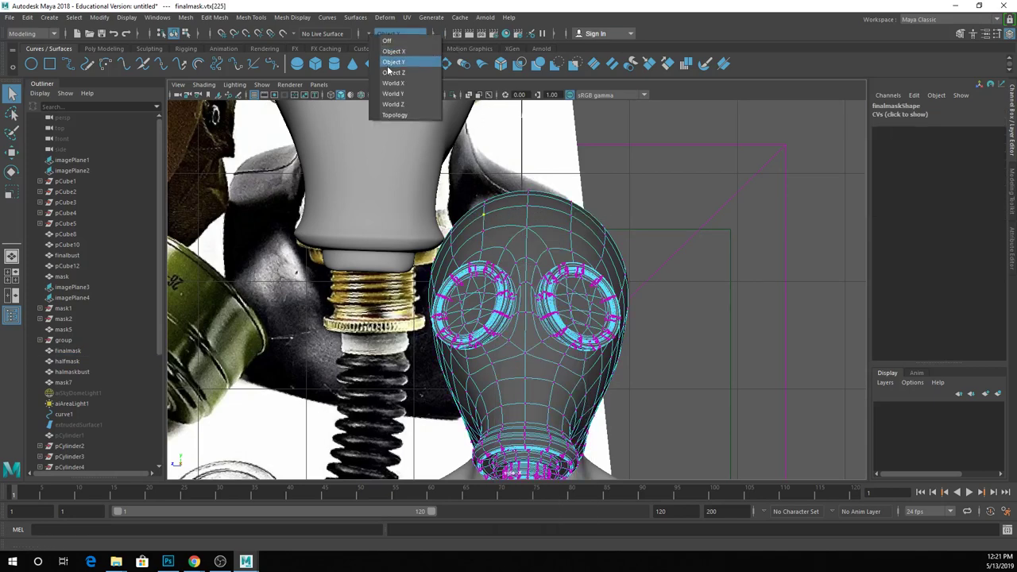
click(390, 72)
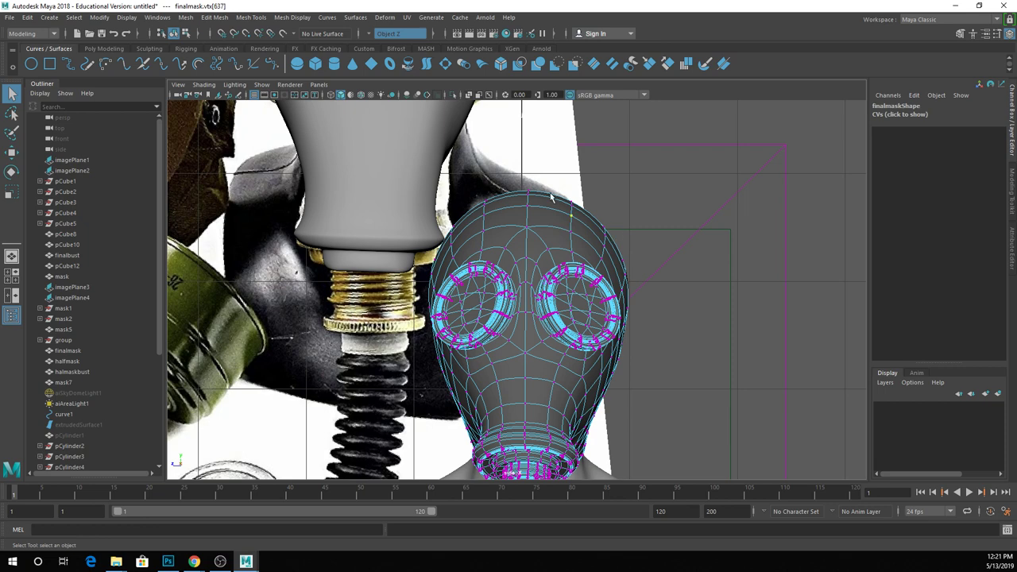
right_drag(551, 199, 592, 193)
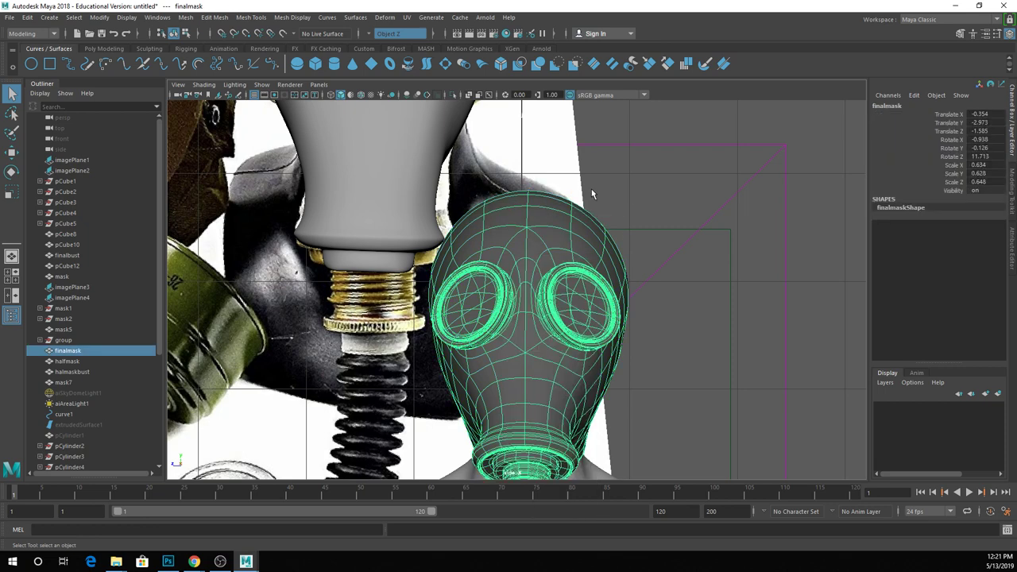
alt+middle_drag(592, 193, 601, 157)
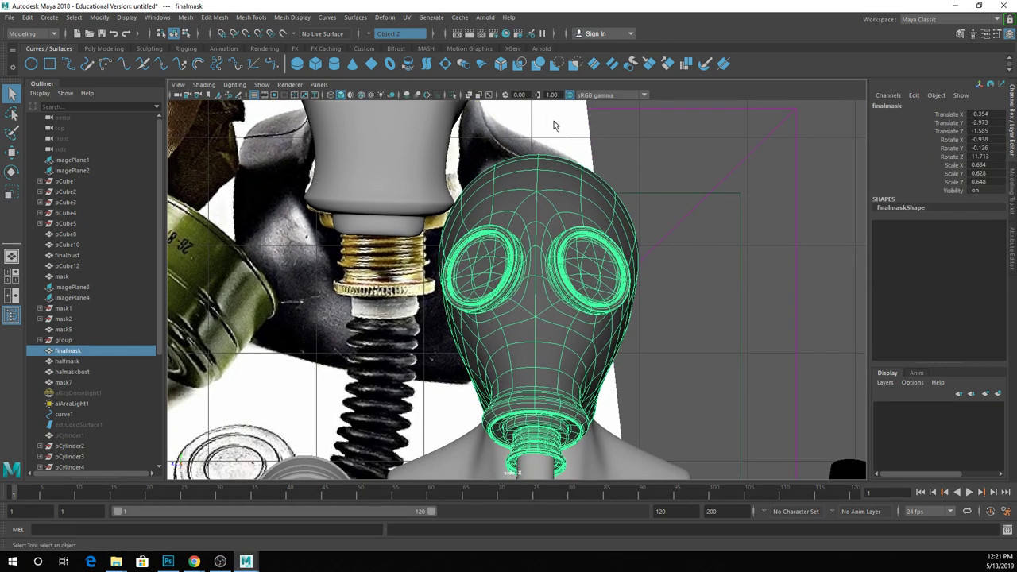
- Try a vertical Multi-Cut slice through finalmask from the crown down to the hose connector, and undo it
click(105, 49)
click(582, 63)
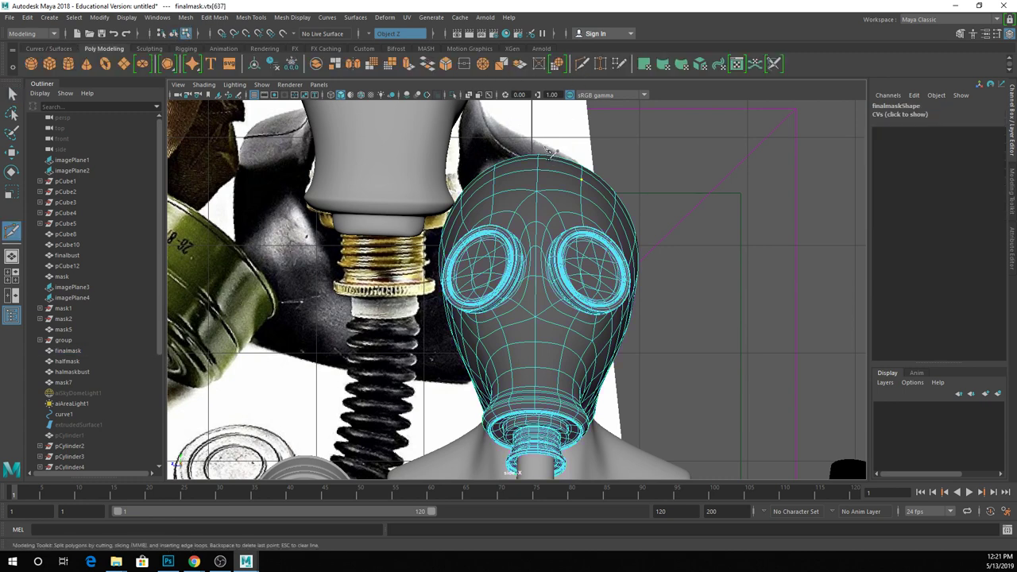
drag(547, 151, 561, 479)
drag(561, 479, 561, 475)
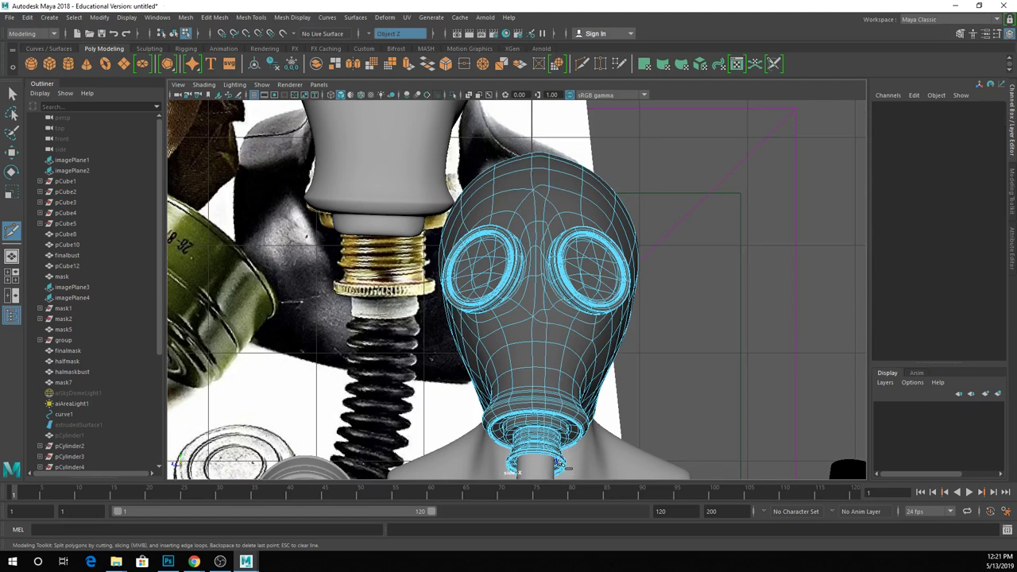
key(ctrl+z)
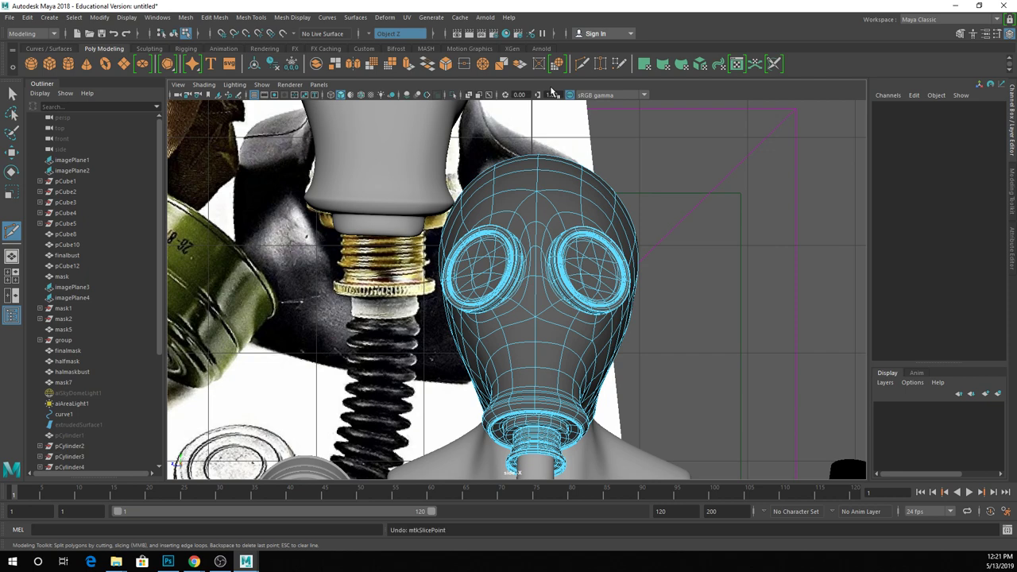
- Turn off finalmask's smooth preview and Multi-Cut a new edge from above the eyepiece up through the forehead
key(1)
click(557, 210)
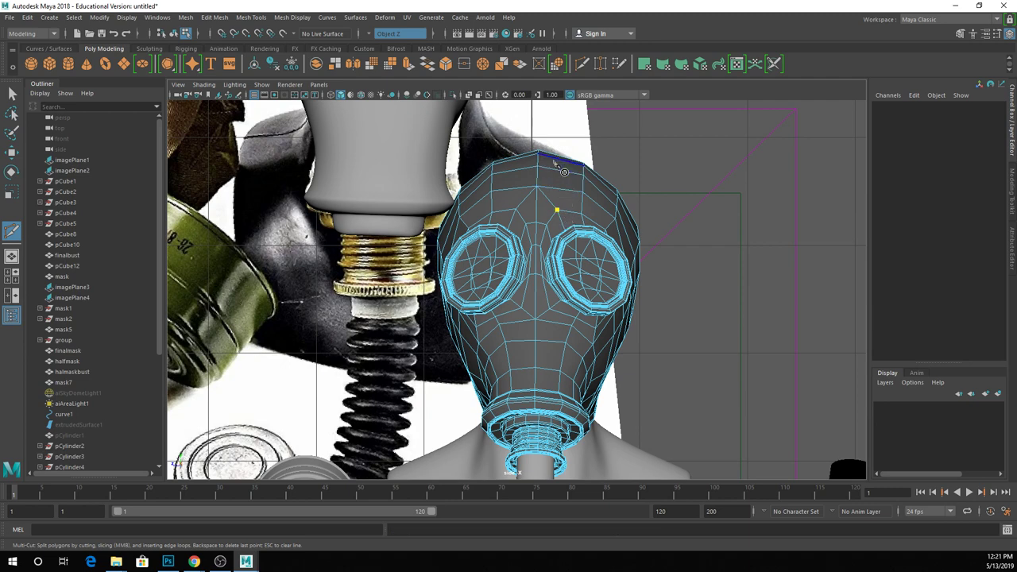
click(554, 170)
key(space)
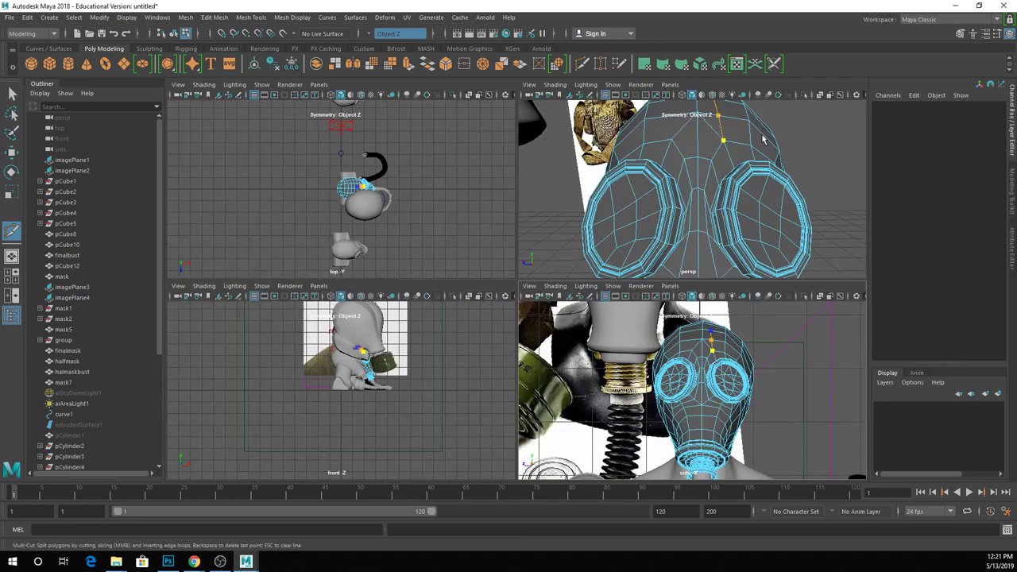
alt+drag(762, 140, 636, 211)
key(Return)
- Multi-Cut across the forehead centre line to connect the vertices above the two eyepieces
click(637, 208)
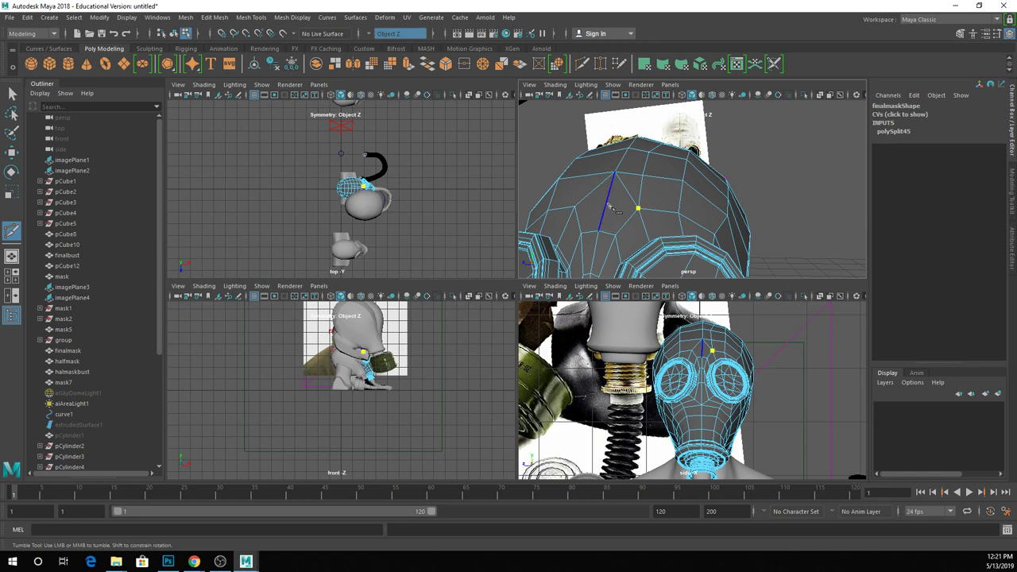
click(581, 213)
key(Return)
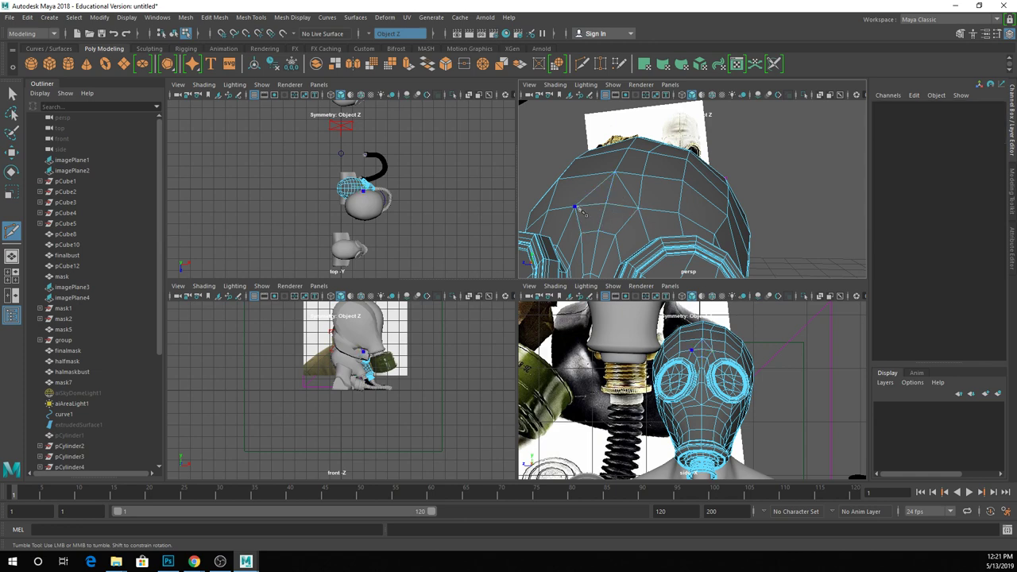
- Delete the diagonal edge beside the forehead centre line and return finalmask to object selection
key(q)
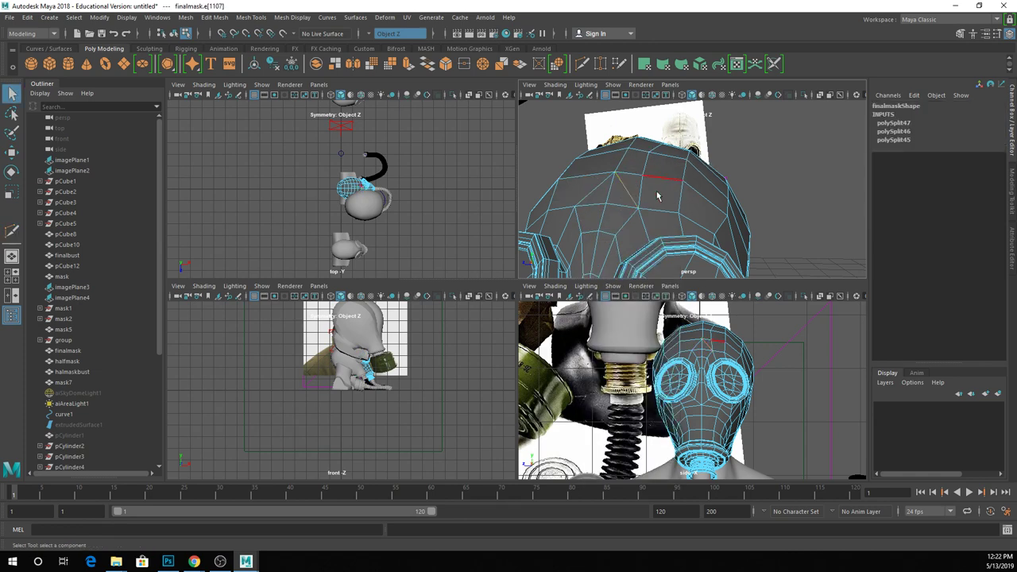
mouse_move(679, 175)
alt+middle_down()
mouse_move(683, 158)
mouse_move(675, 163)
alt+middle_up()
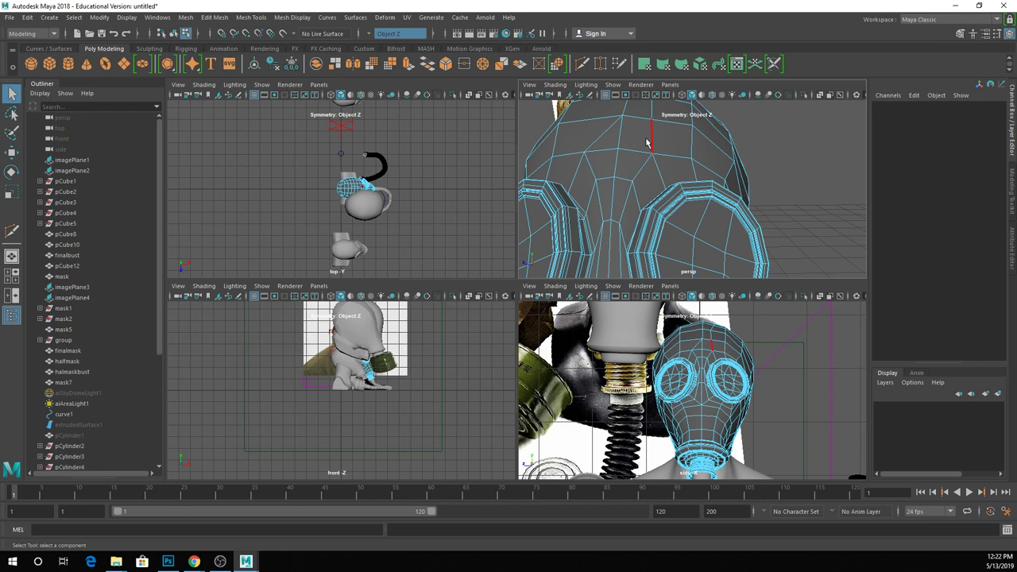
scroll(647, 143, down, 3)
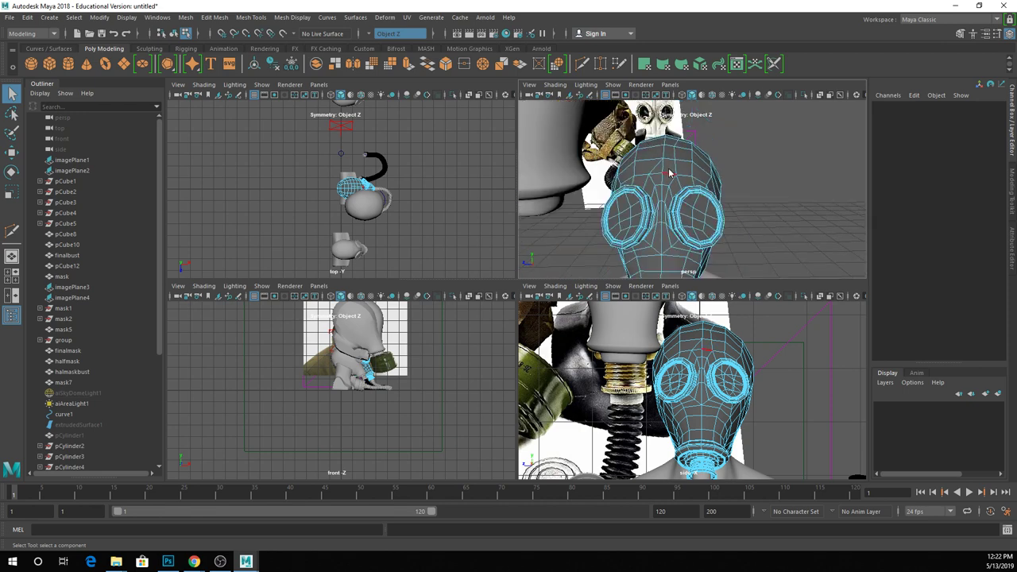
right_drag(647, 143, 699, 139)
- Restore finalmask's smooth preview in the enlarged perspective view and inspect the edge flow around forehead and eyepieces
scroll(712, 143, up, 2)
alt+drag(713, 143, 713, 200)
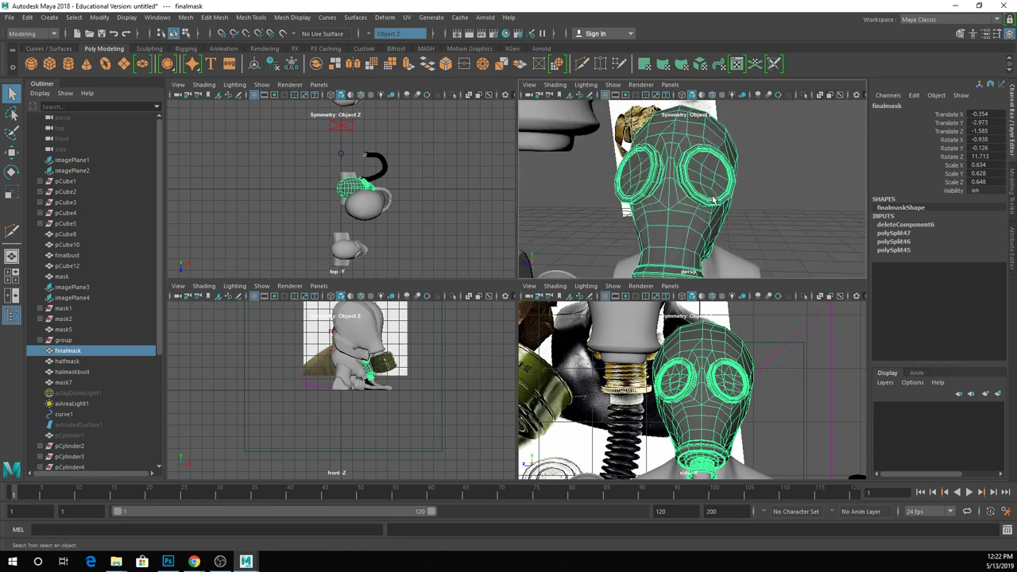
key(space)
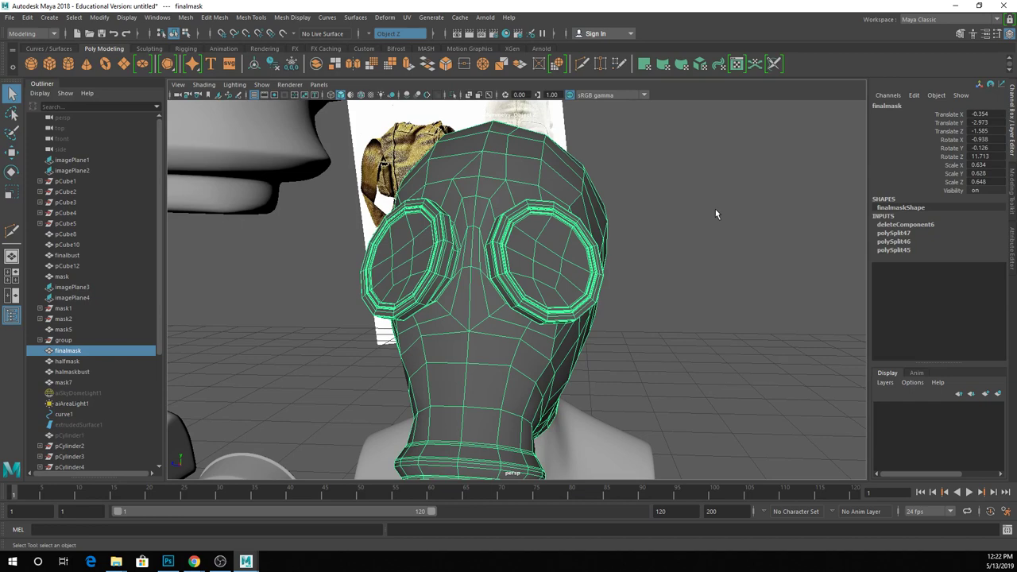
key(3)
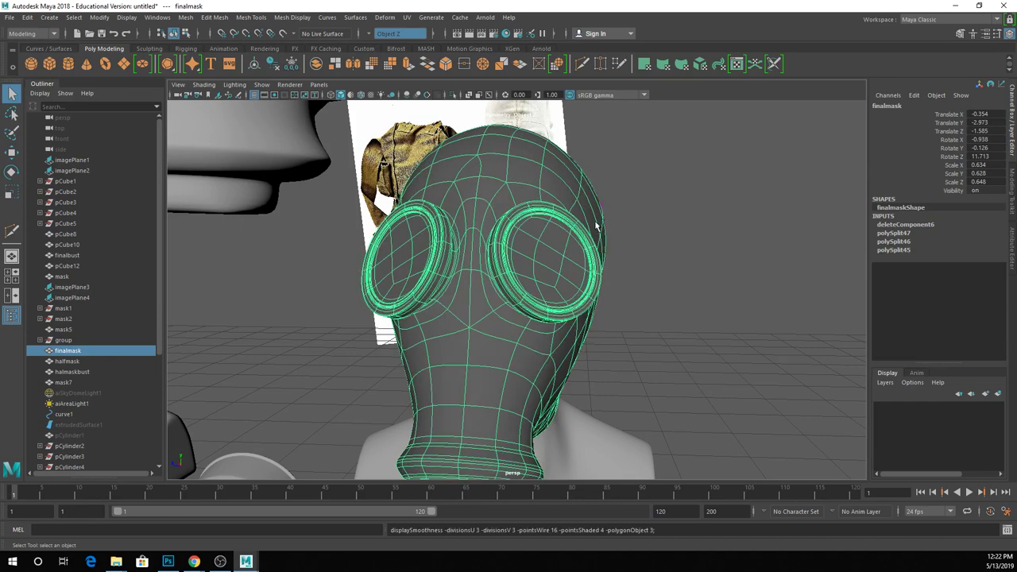
alt+drag(605, 236, 638, 278)
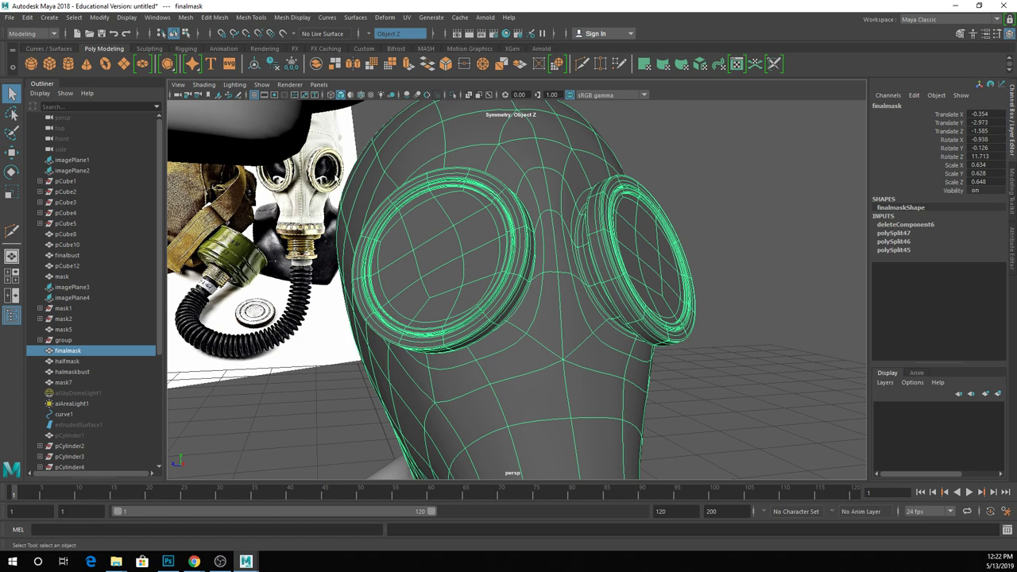
- Select string1 and examine the lacing at the back of the mask from several angles
right_click(657, 250)
alt+drag(657, 250, 692, 257)
click(465, 262)
key(f)
alt+drag(465, 268, 513, 277)
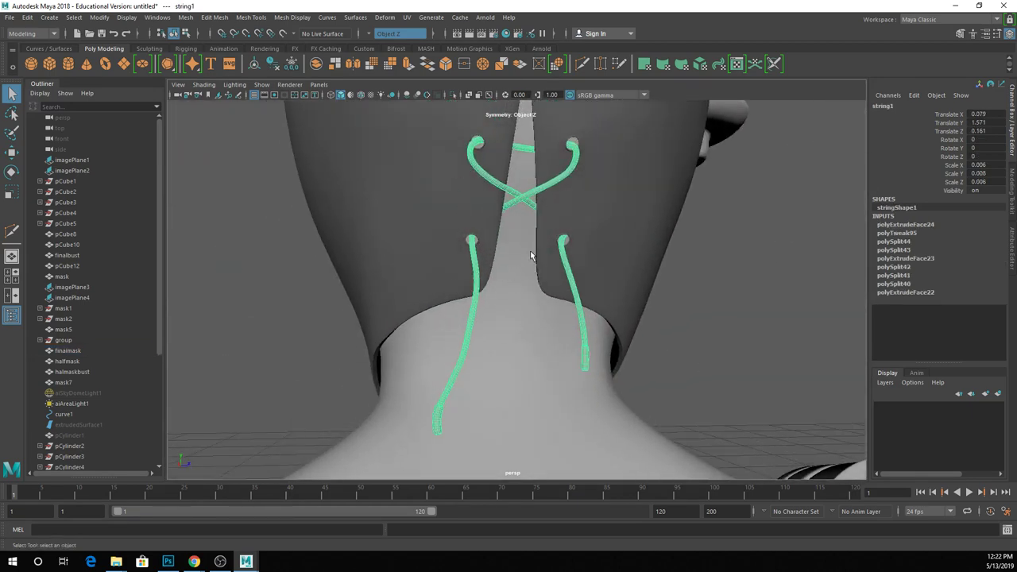
alt+drag(506, 378, 533, 335)
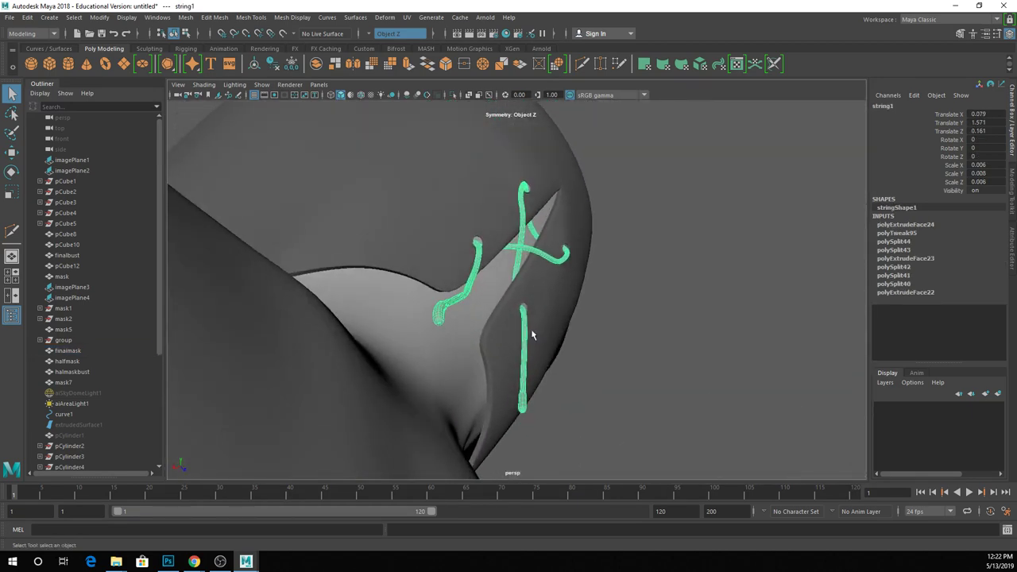
alt+drag(587, 253, 498, 349)
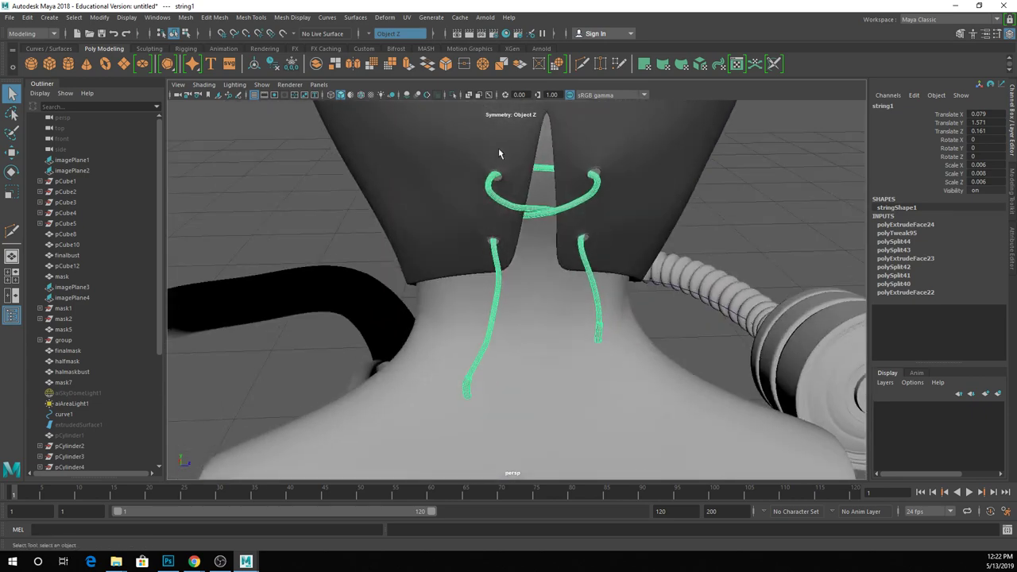
- Select a face on one of finalmask's eyepiece lenses and examine it up close in wireframe
click(534, 193)
alt+drag(535, 193, 584, 262)
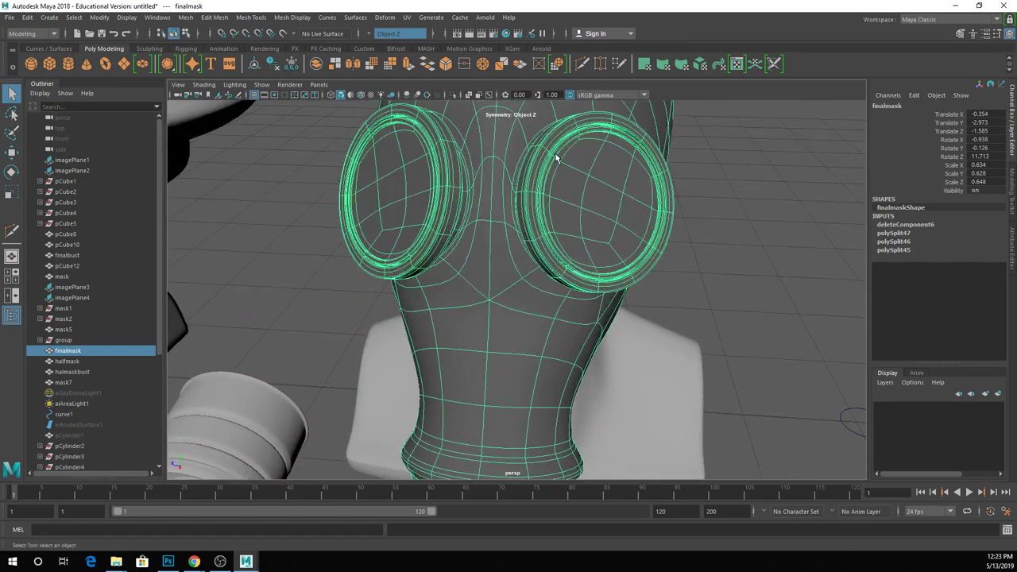
right_drag(598, 189, 613, 199)
click(596, 196)
key(f)
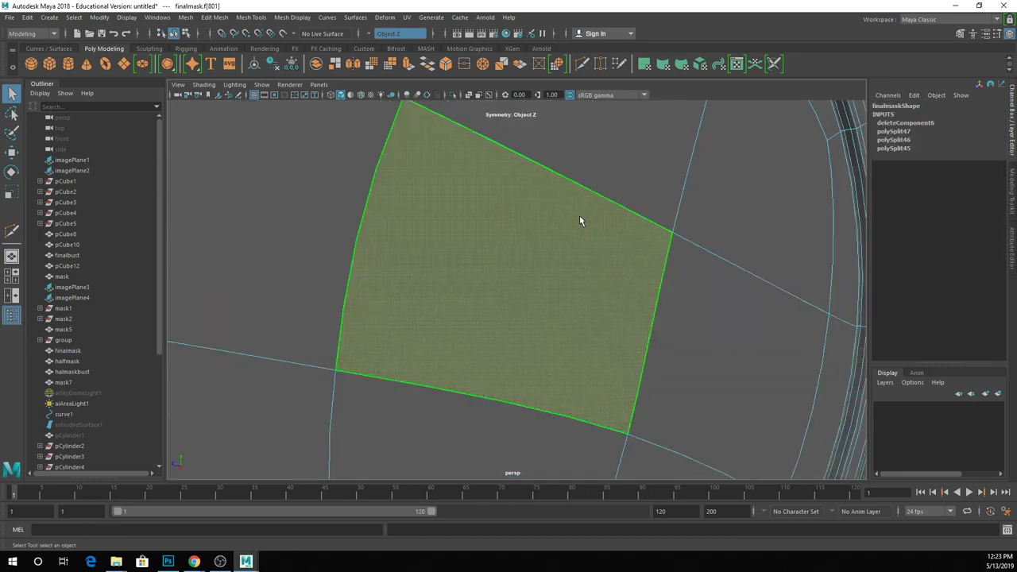
key(4)
mouse_move(578, 223)
alt+mouse_down()
mouse_move(658, 207)
mouse_move(703, 216)
alt+mouse_up()
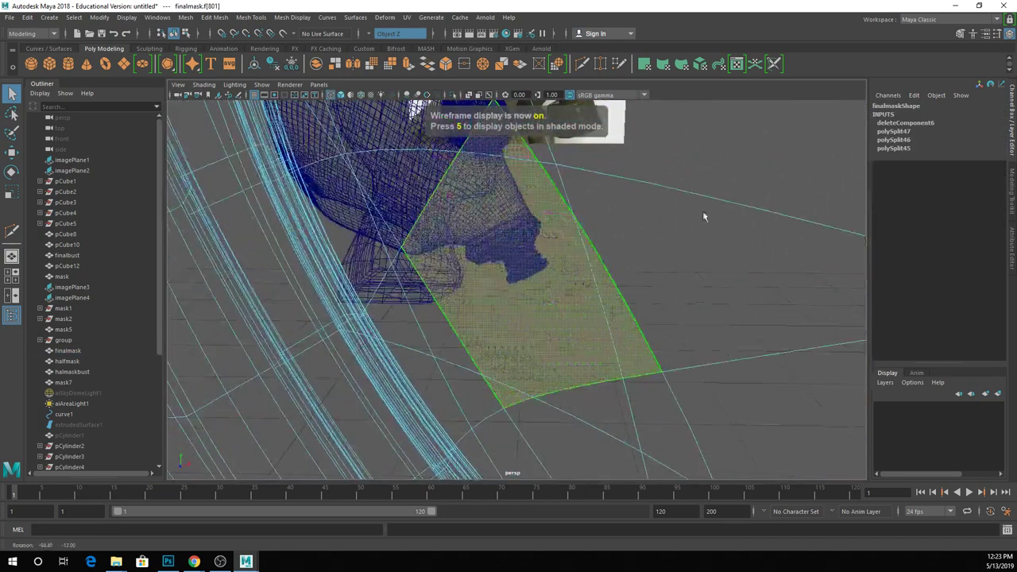
- Select finalmask as a whole object and Separate it into its individual mesh pieces
key(F8)
click(481, 234)
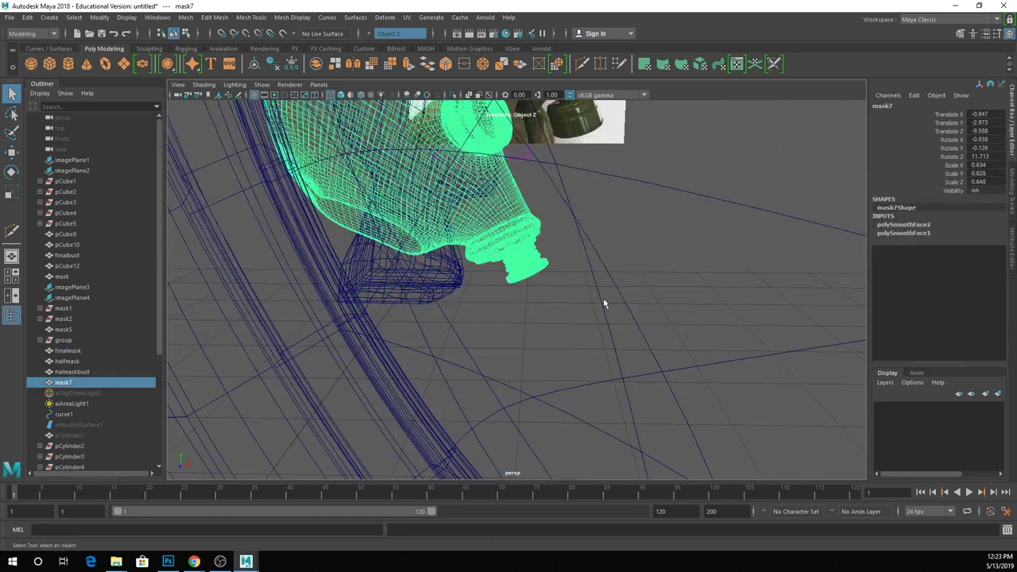
click(607, 329)
click(186, 16)
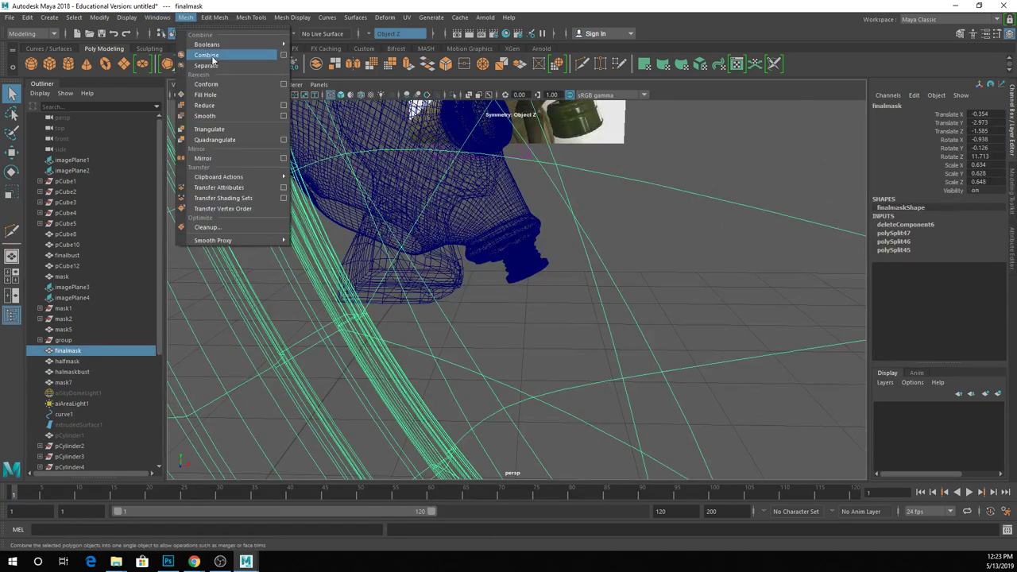
click(208, 55)
- Select the separated mask body and display it shaded with smooth preview around the eyepiece
click(550, 318)
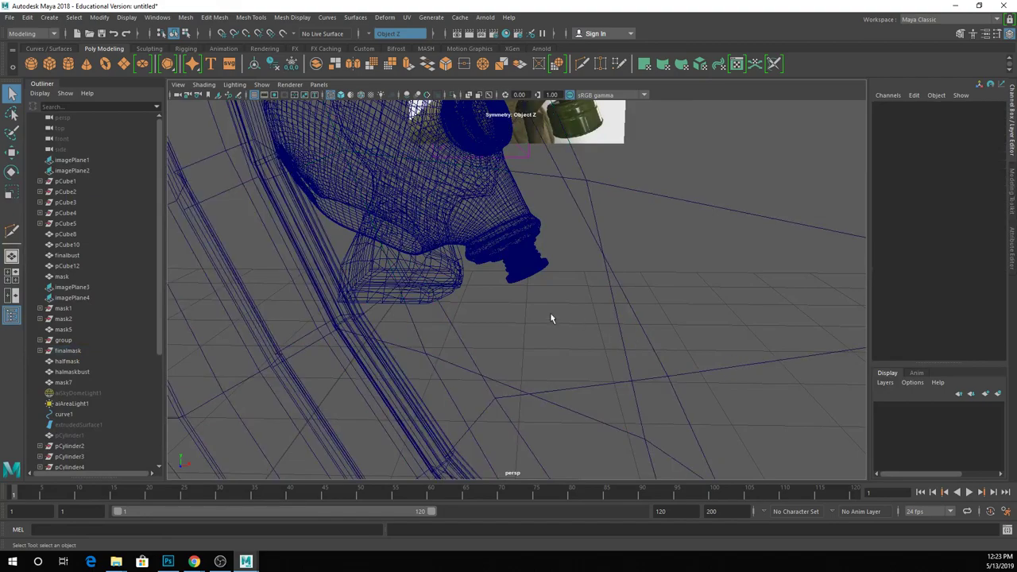
click(692, 312)
key(f)
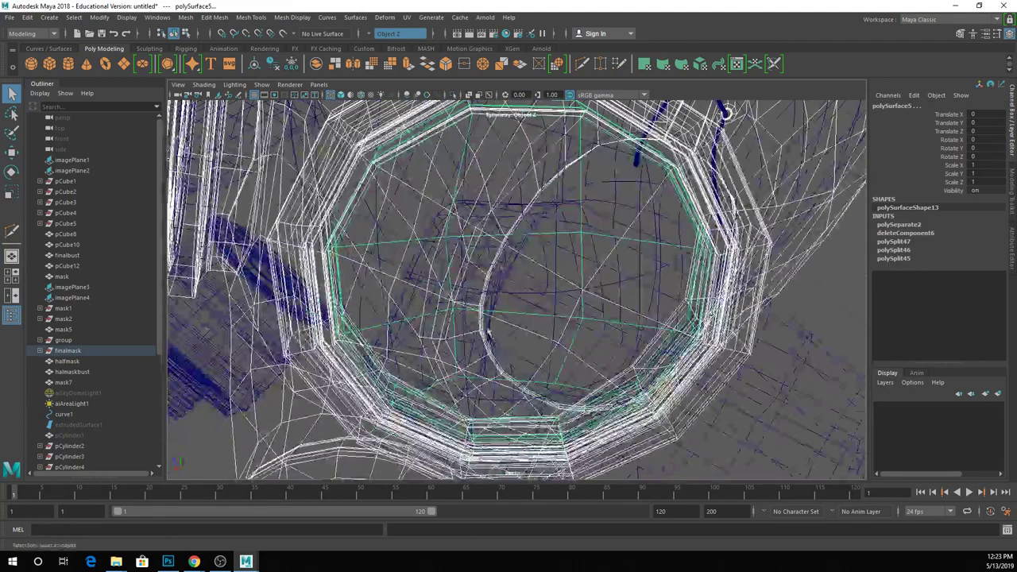
click(489, 233)
key(w)
key(4)
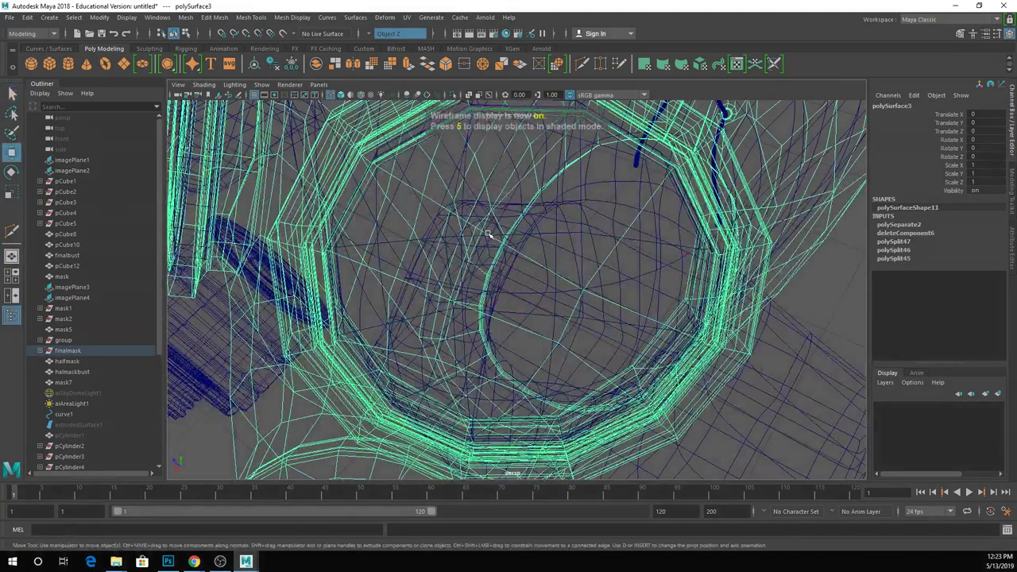
key(5)
key(3)
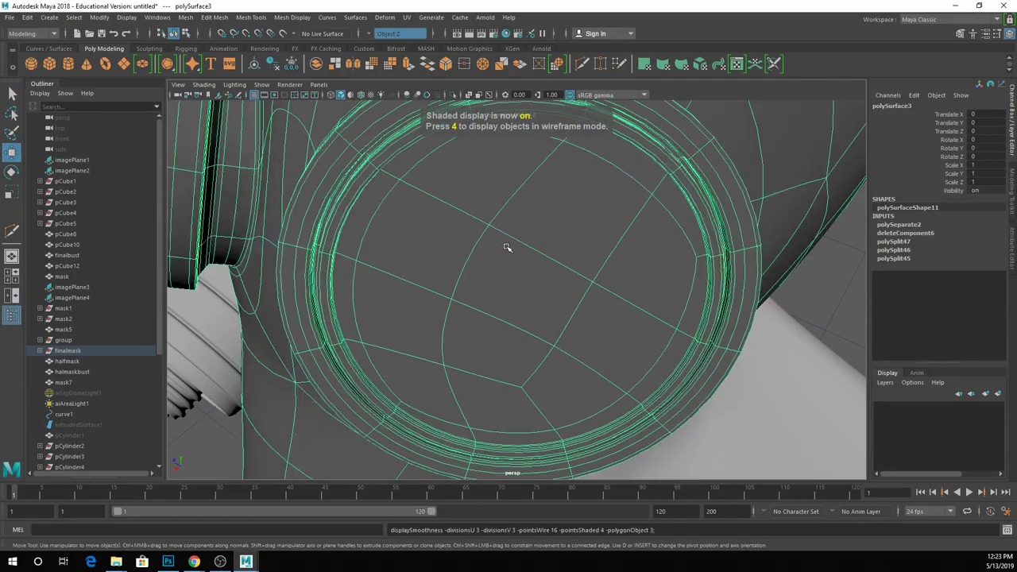
- Switch to wireframe and select the separated eyepiece lens inside its rim
mouse_move(501, 261)
alt+mouse_down()
mouse_move(450, 253)
mouse_move(477, 267)
alt+mouse_up()
key(4)
click(502, 284)
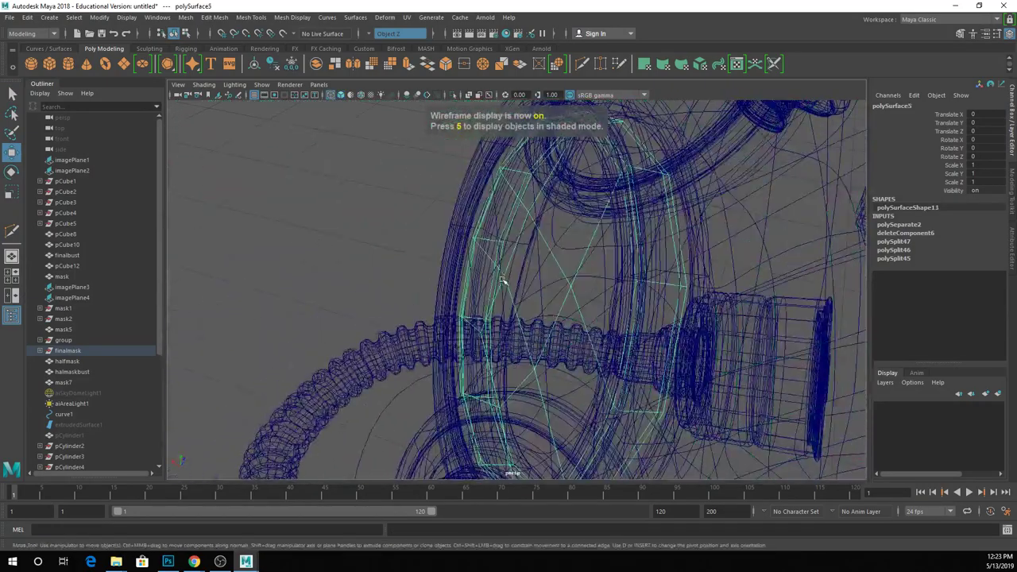
- Isolate the separated eyepiece lens and display it shaded with its open back in view
scroll(538, 286, down, 5)
alt+drag(538, 286, 571, 284)
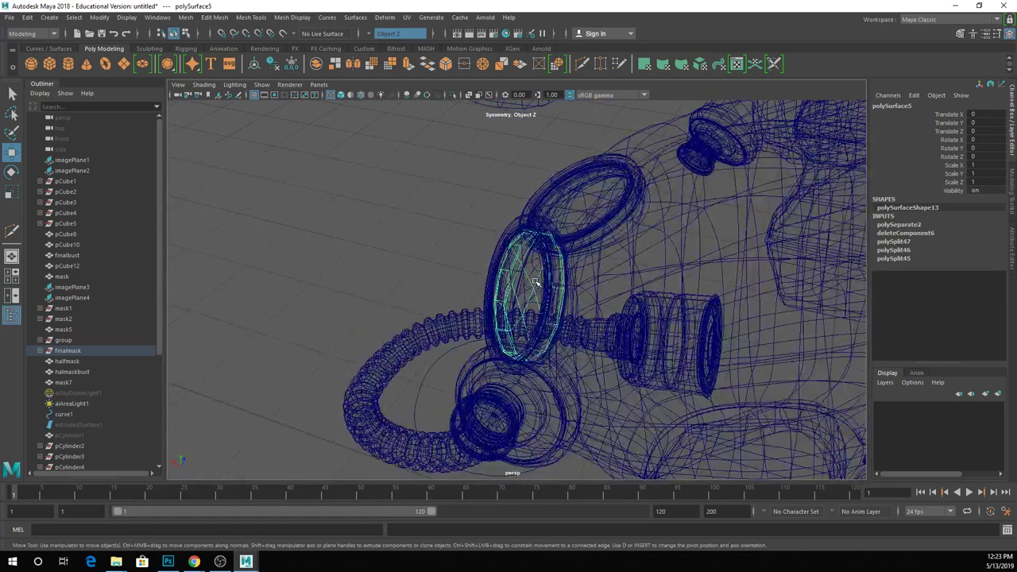
scroll(605, 282, up, 4)
key(ctrl+1)
key(5)
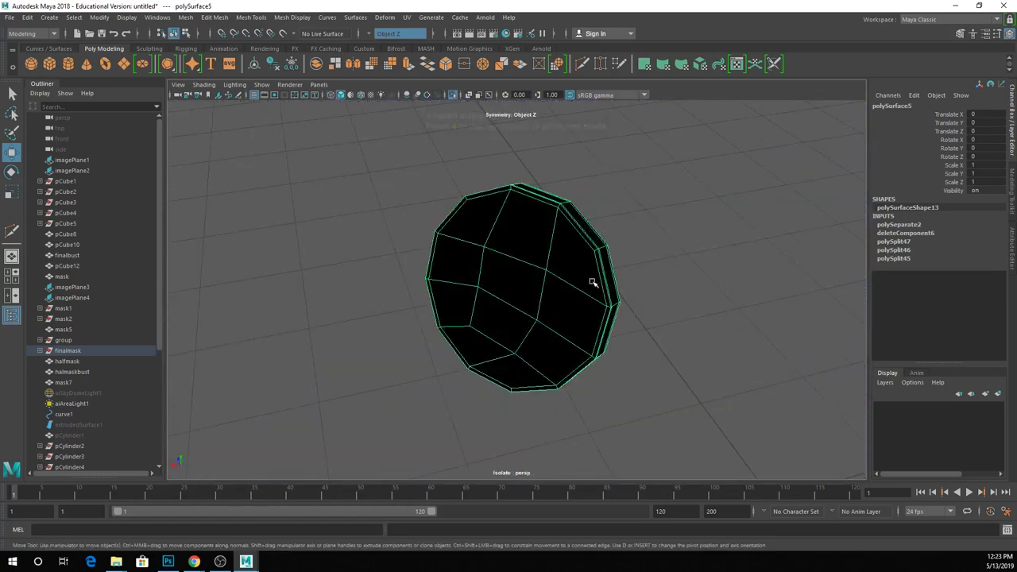
scroll(549, 278, up, 3)
mouse_move(549, 278)
alt+mouse_down()
mouse_move(548, 295)
mouse_move(500, 262)
mouse_move(524, 253)
alt+mouse_up()
key(w)
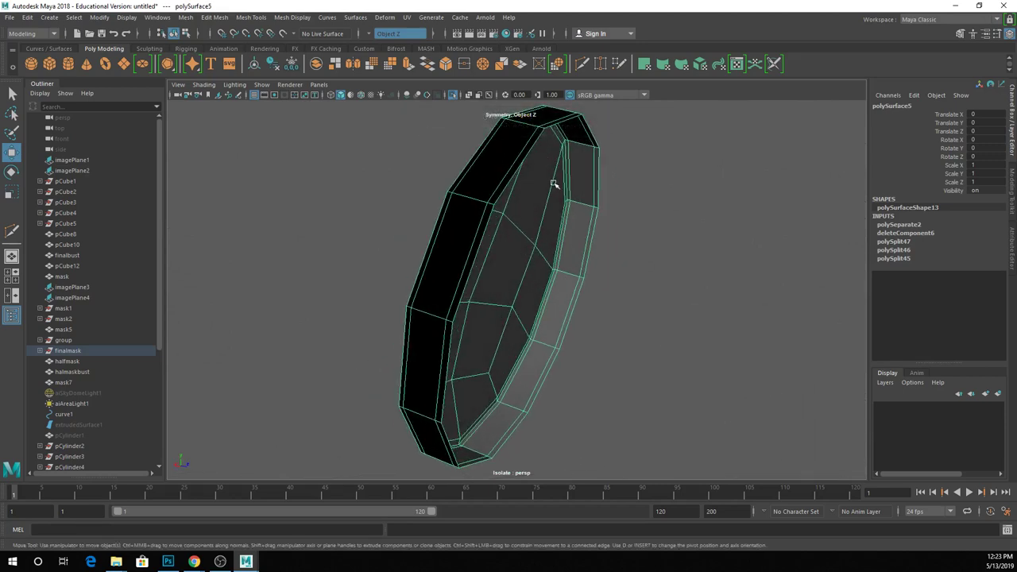
- Close the lens's open back by extruding its border edge loop and merging it to the center, and preview it smoothed
alt+drag(551, 185, 486, 112)
click(481, 107)
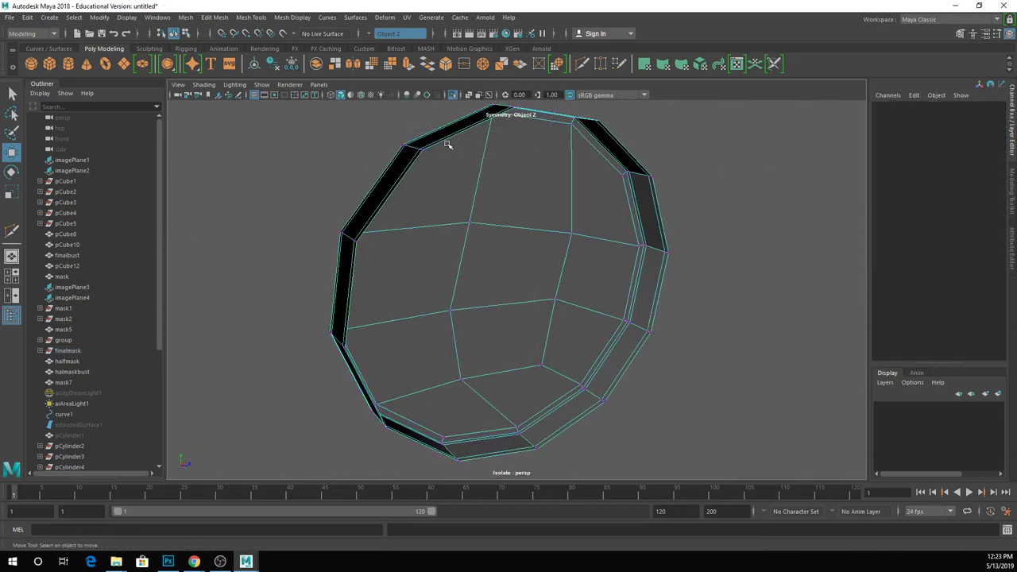
key(q)
right_drag(447, 143, 441, 113)
click(443, 143)
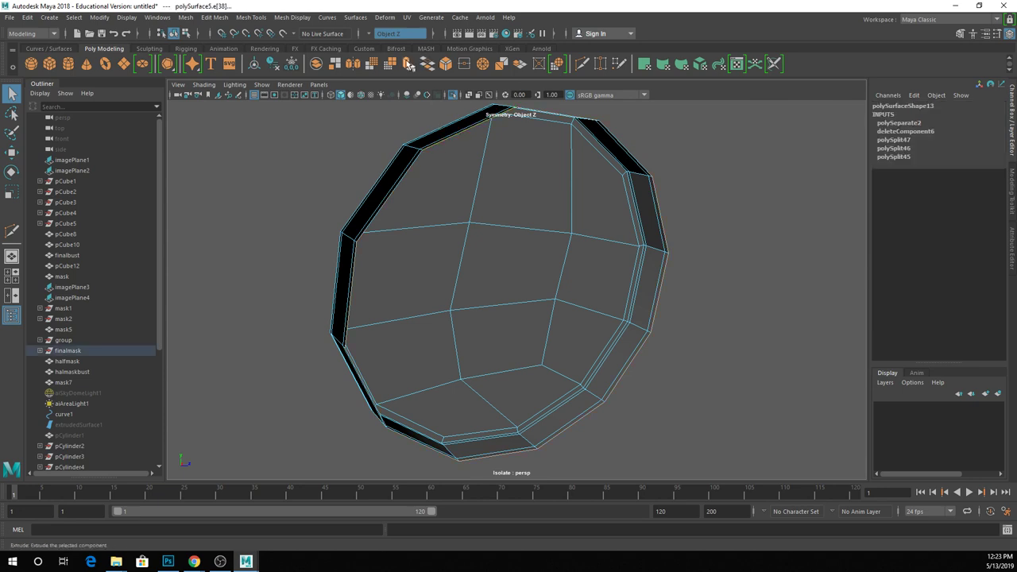
click(484, 65)
key(3)
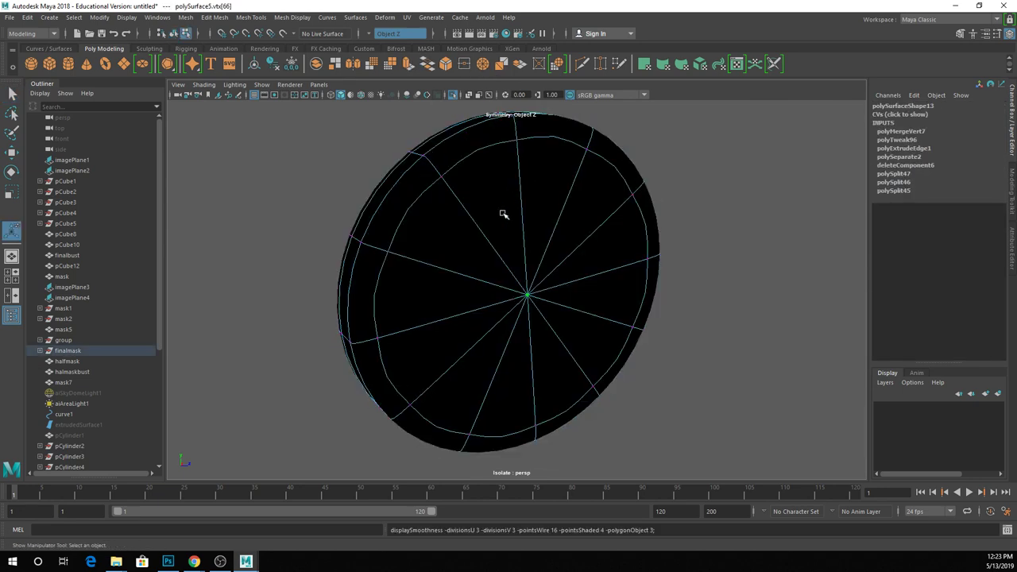
alt+drag(503, 213, 609, 231)
right_drag(560, 228, 615, 202)
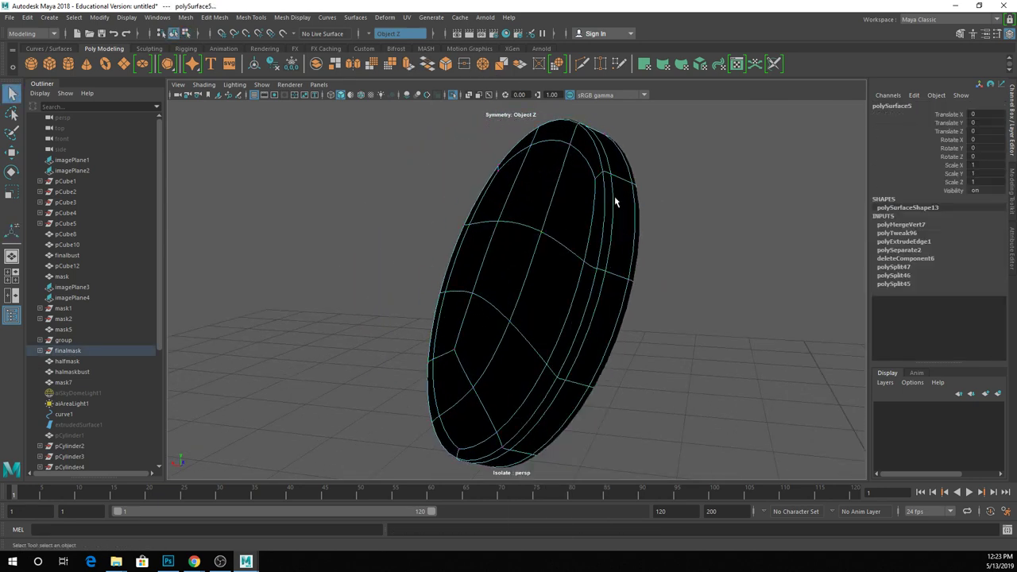
alt+drag(512, 279, 407, 275)
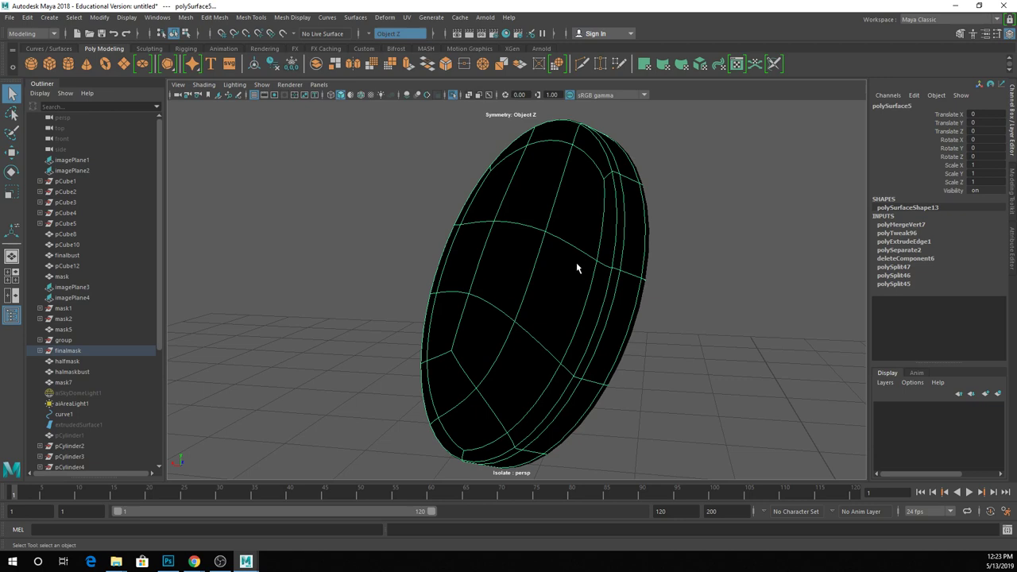
- Show the full mask again and delete both layers of leftover lens faces from the mask body's eyepiece
key(ctrl+z)
key(f)
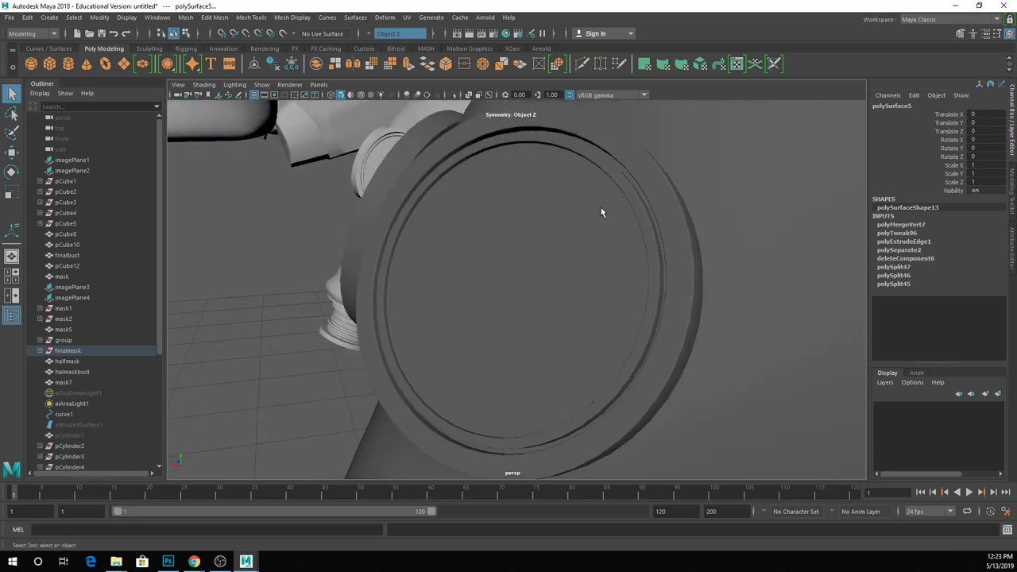
right_drag(605, 190, 612, 215)
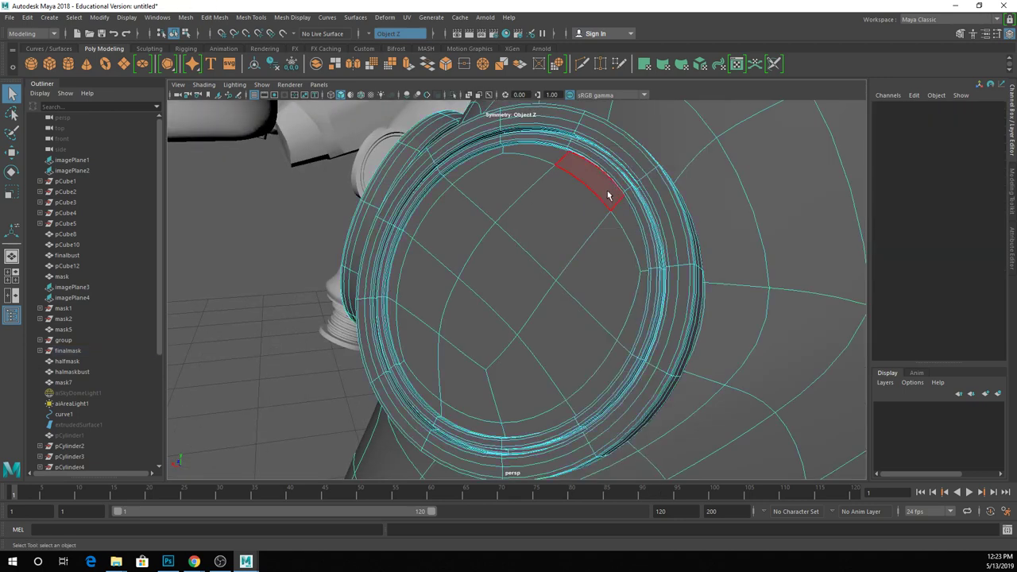
double_click(625, 235)
key(Delete)
double_click(608, 241)
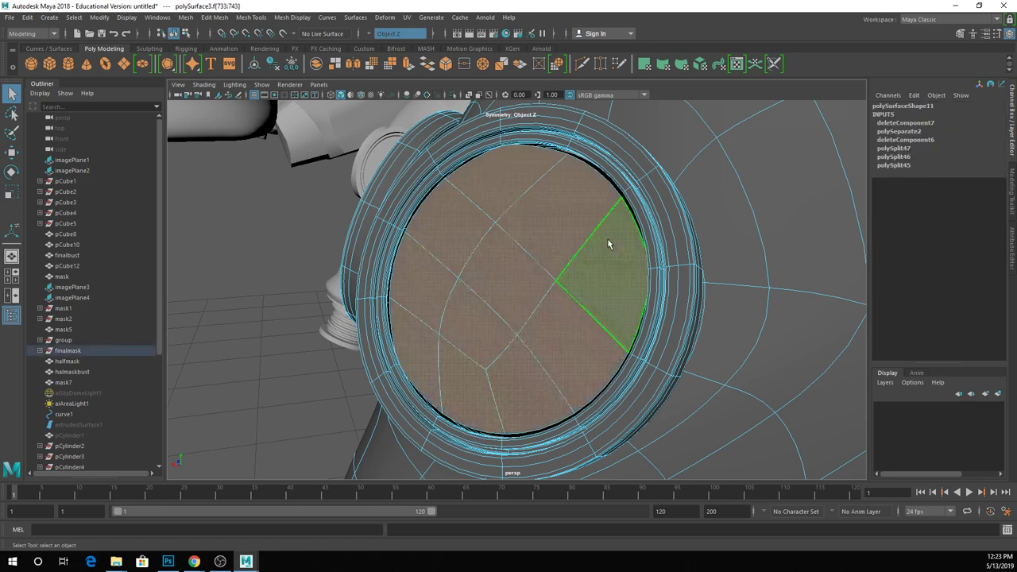
key(Delete)
- Select the closed lens as an object and examine how it sits inside the eyepiece rim
right_drag(513, 135, 519, 320)
alt+drag(519, 319, 540, 272)
key(w)
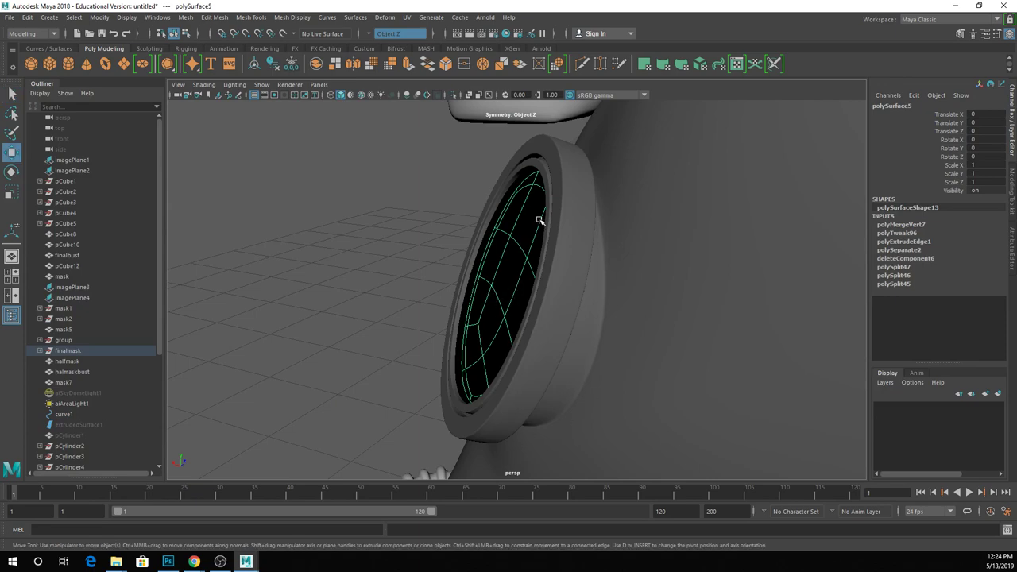
alt+drag(544, 354, 665, 340)
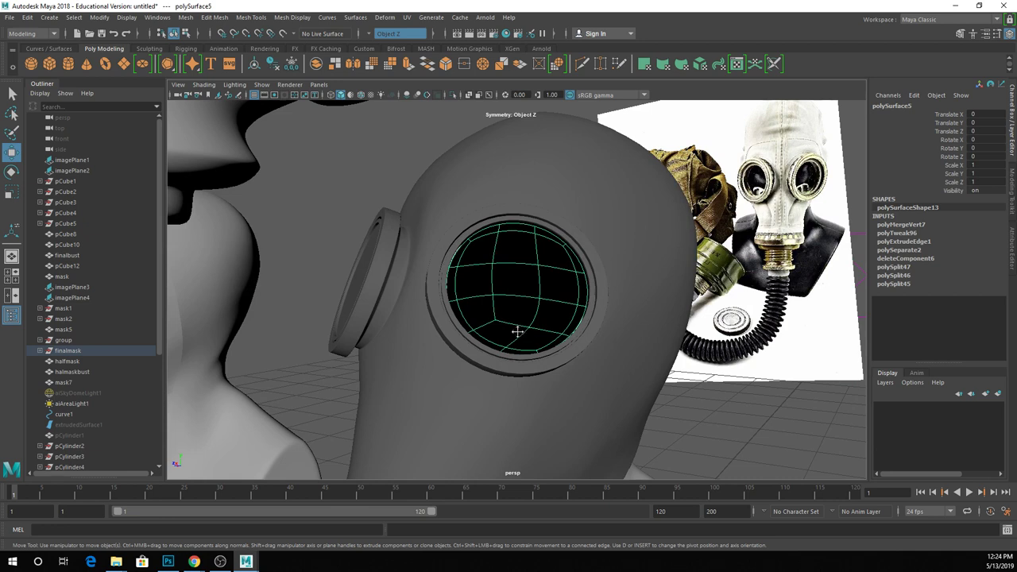
alt+middle_drag(517, 331, 518, 311)
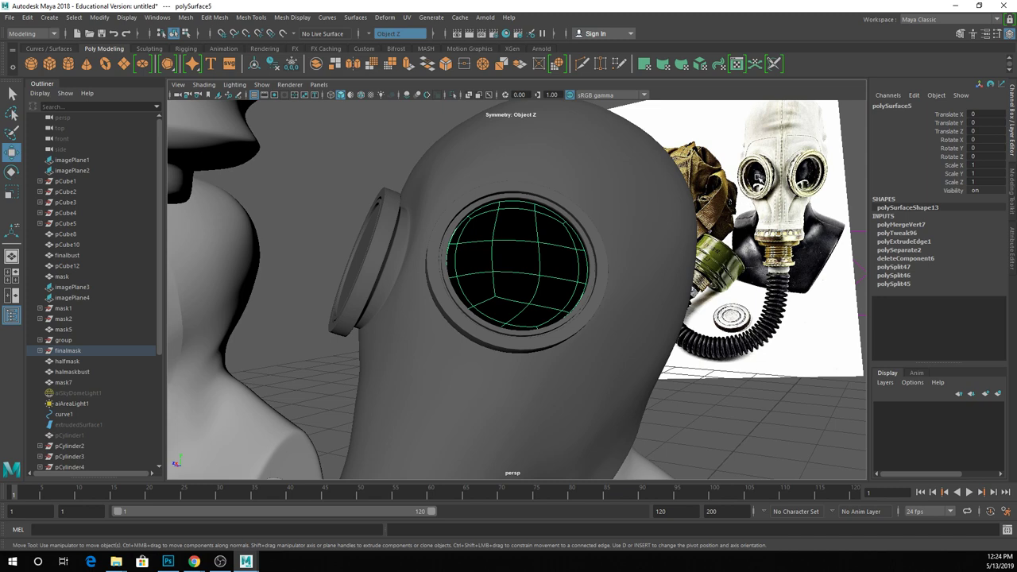
scroll(624, 193, down, 5)
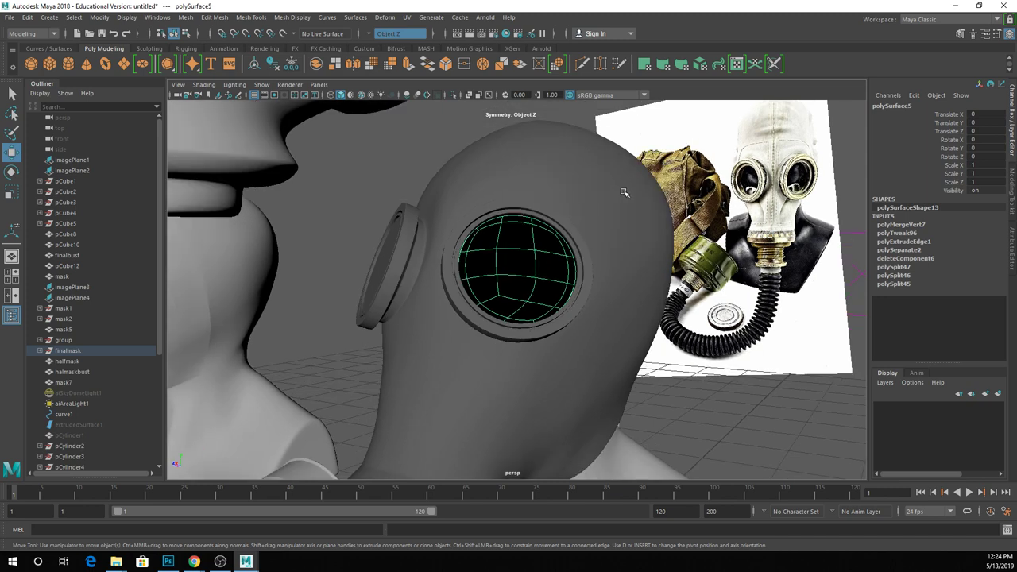
- Inspect the whole mask, hose and bust from the front and back against the reference photo
alt+drag(624, 193, 556, 238)
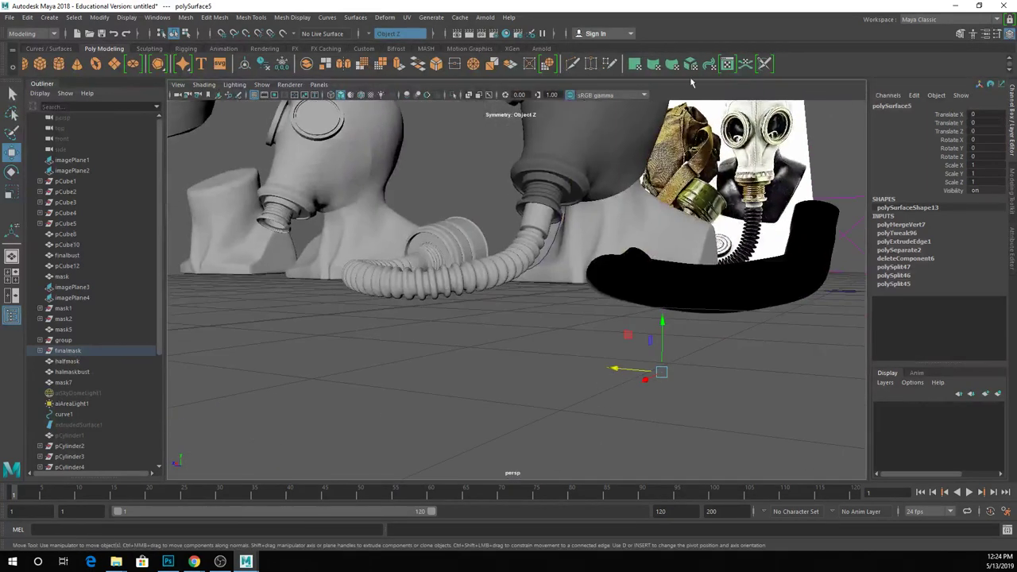
mouse_move(636, 191)
alt+mouse_down()
mouse_move(572, 246)
mouse_move(416, 239)
mouse_move(473, 238)
alt+mouse_up()
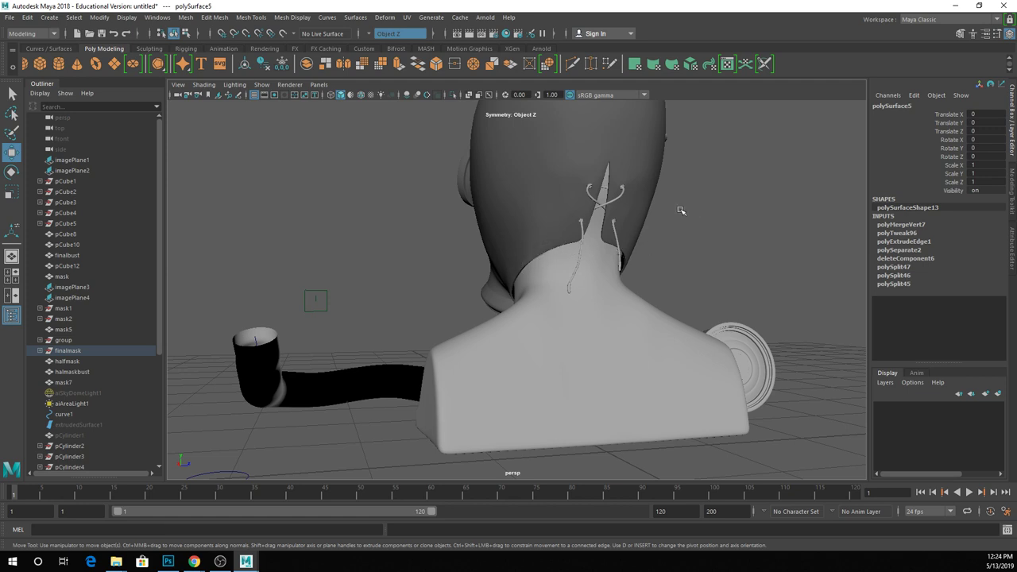
alt+drag(677, 211, 603, 287)
scroll(611, 266, up, 3)
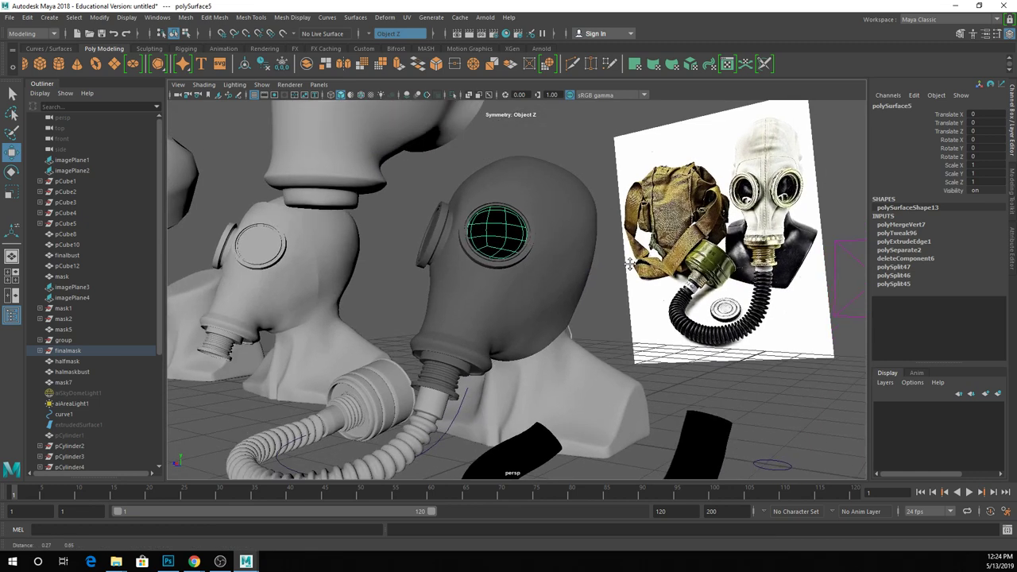
alt+drag(579, 236, 554, 186)
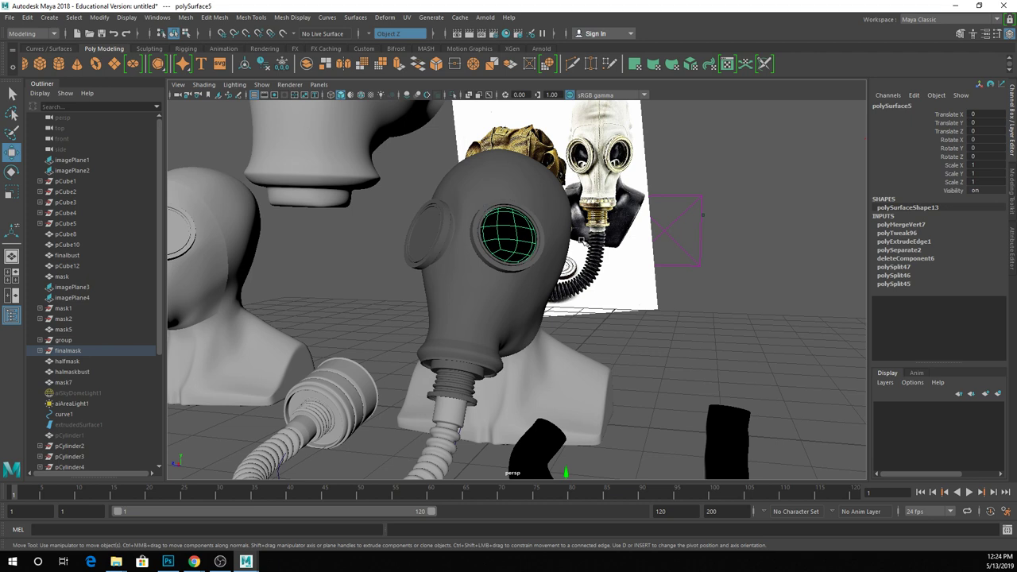
- Select the mask body and start a new scene without saving the changes
click(533, 175)
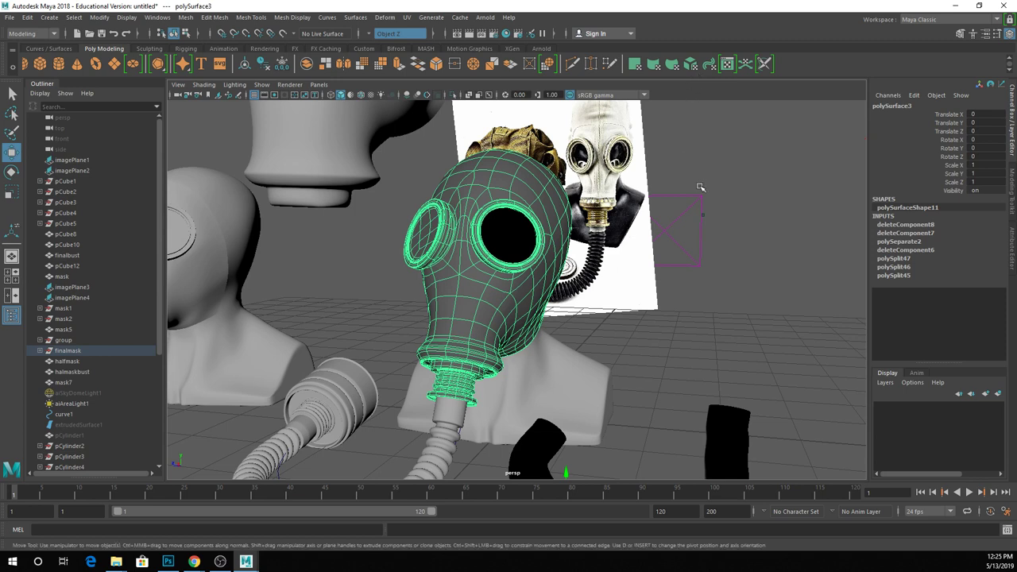
key(ctrl+n)
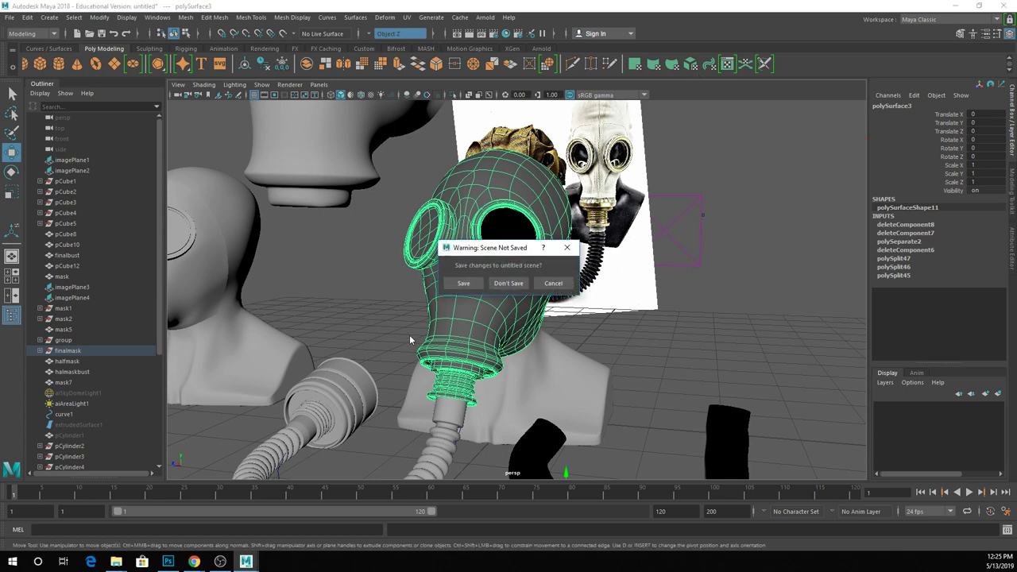
click(508, 283)
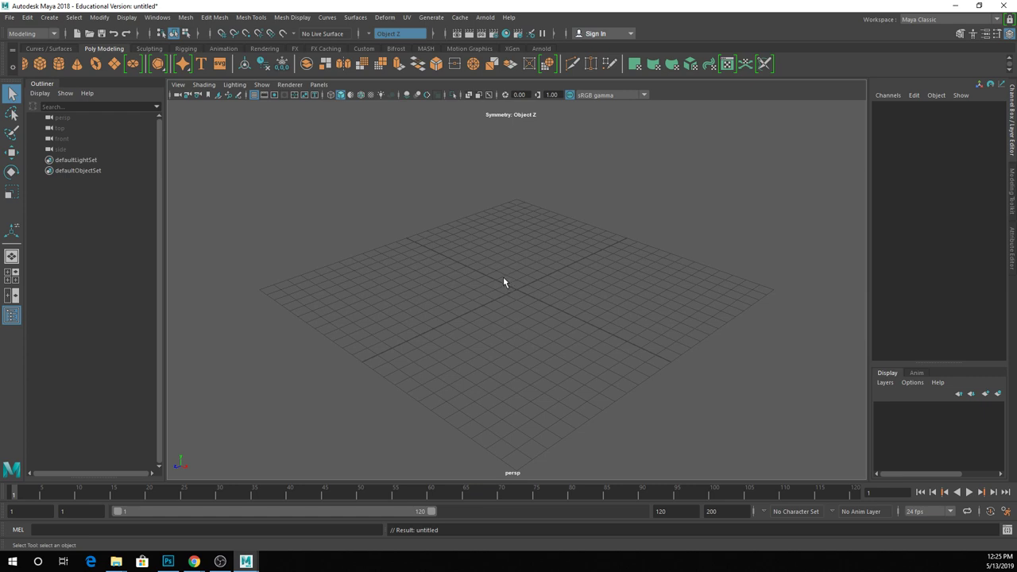
- Switch to File Explorer's 001 folder and extract all files from the Week 6 swordo.zip submission
mouse_move(116, 561)
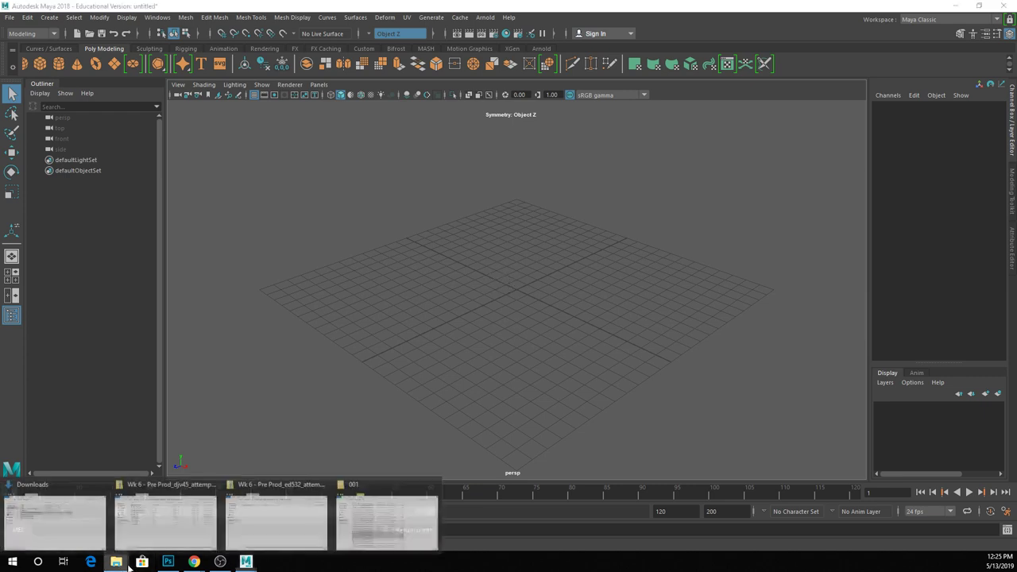
click(389, 520)
scroll(558, 203, up, 3)
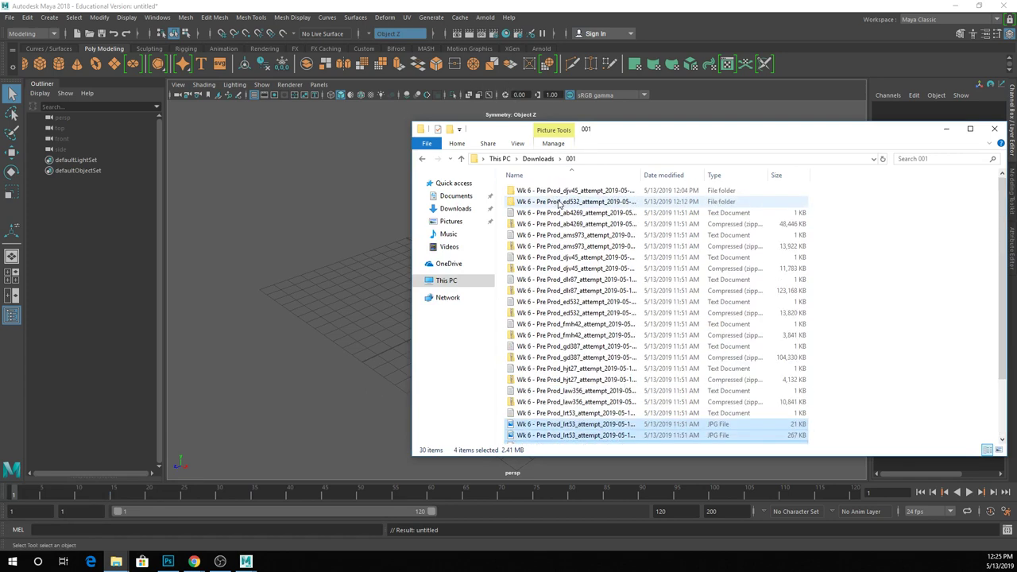
double_click(622, 246)
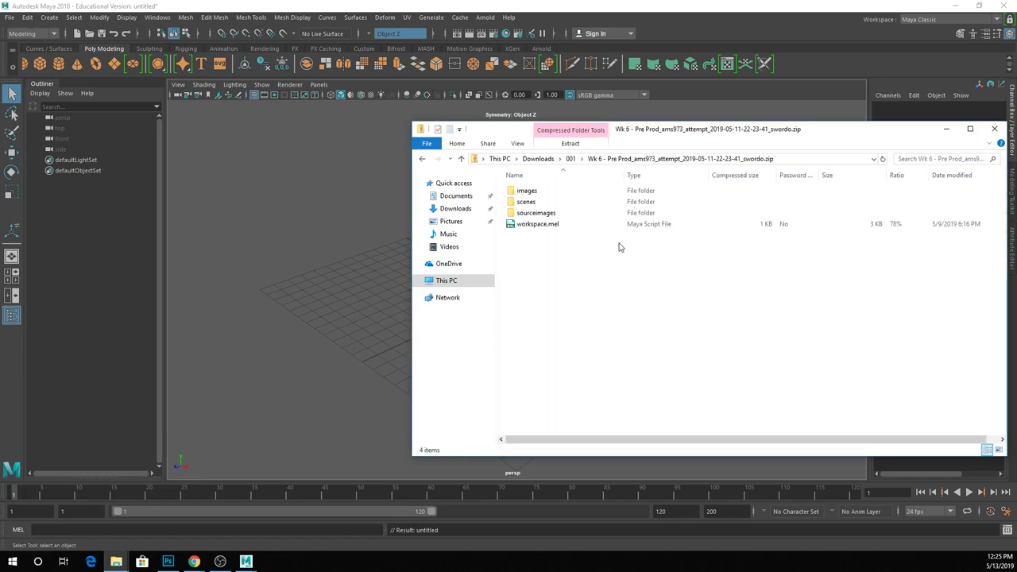
click(571, 144)
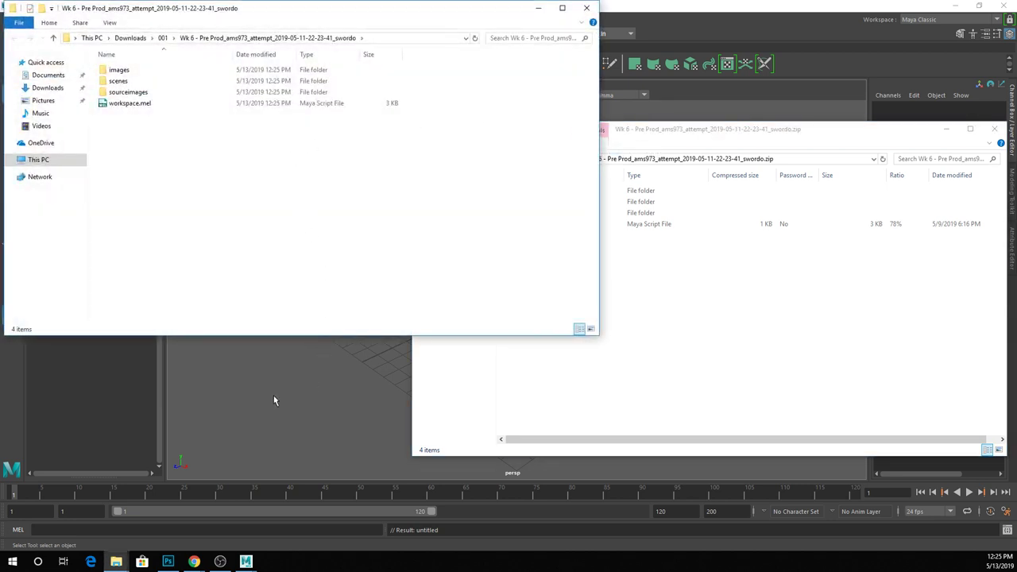
- Open the submission's images folder and try to open Render_1.png through Render_4.png in Photoshop
double_click(159, 69)
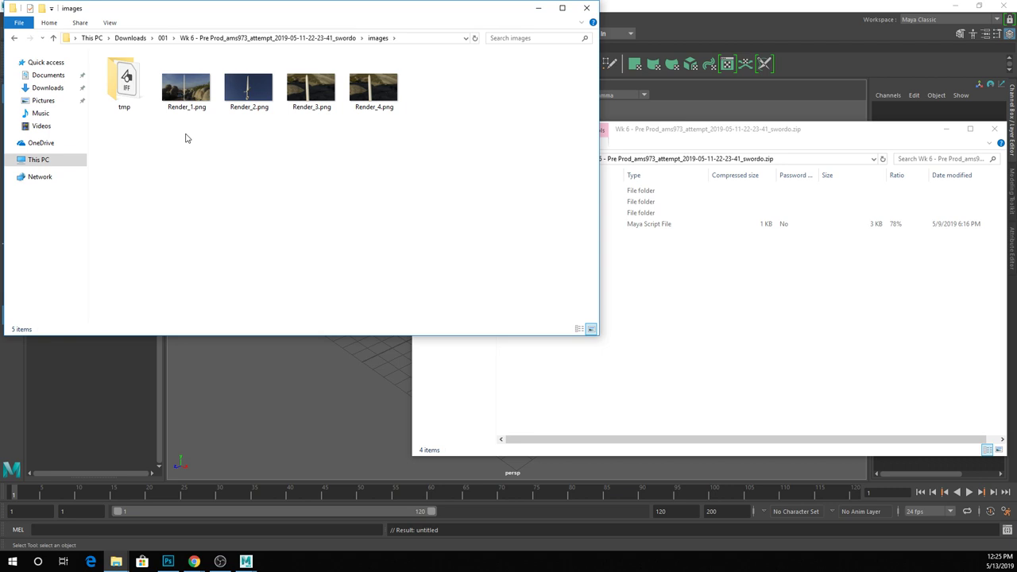
drag(186, 138, 347, 340)
drag(326, 278, 158, 40)
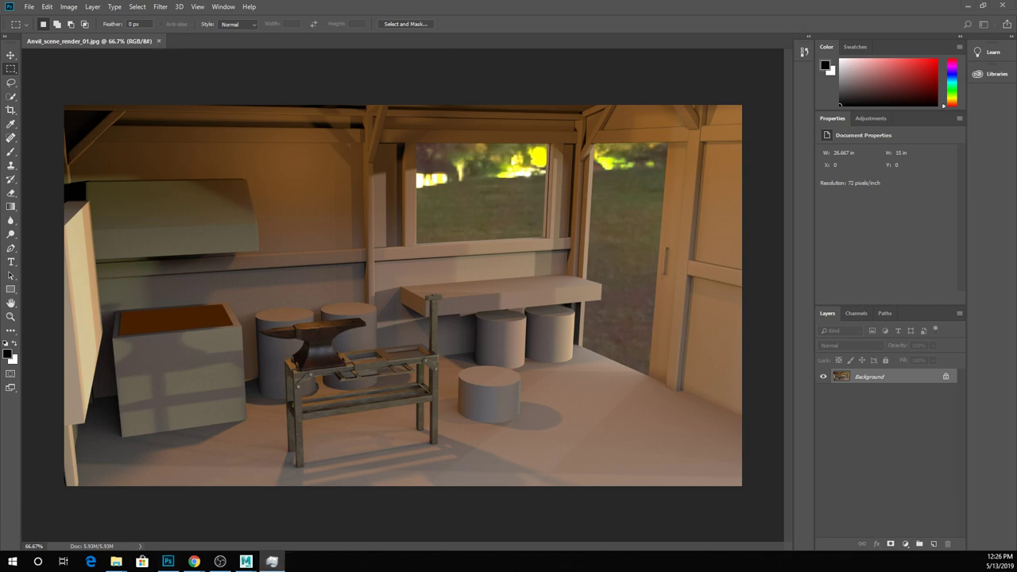
- Force Adobe Photoshop CC 2018 to quit from Task Manager and clear the selection of render files
key(ctrl+shift+Escape)
key(Down)
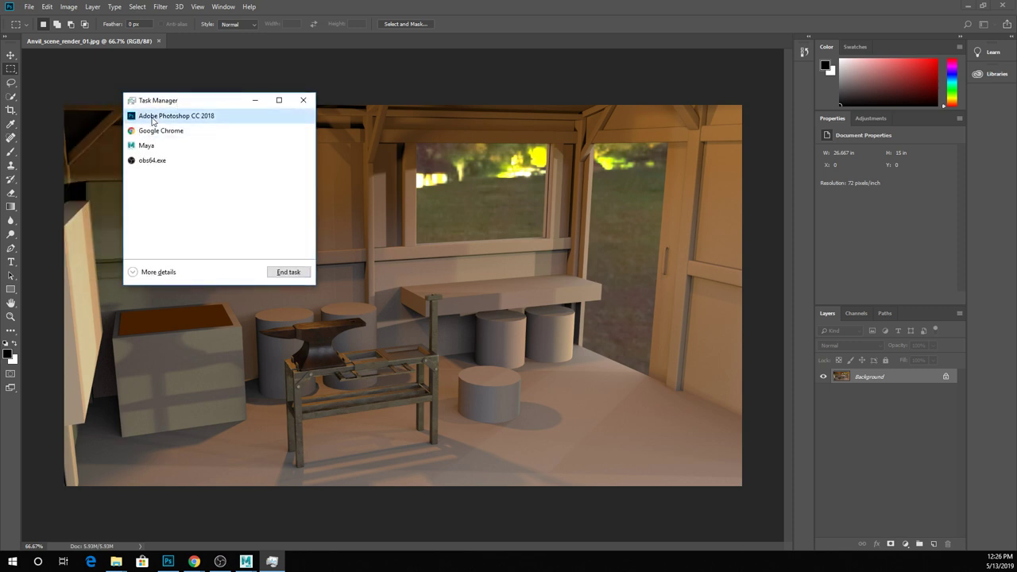
click(288, 272)
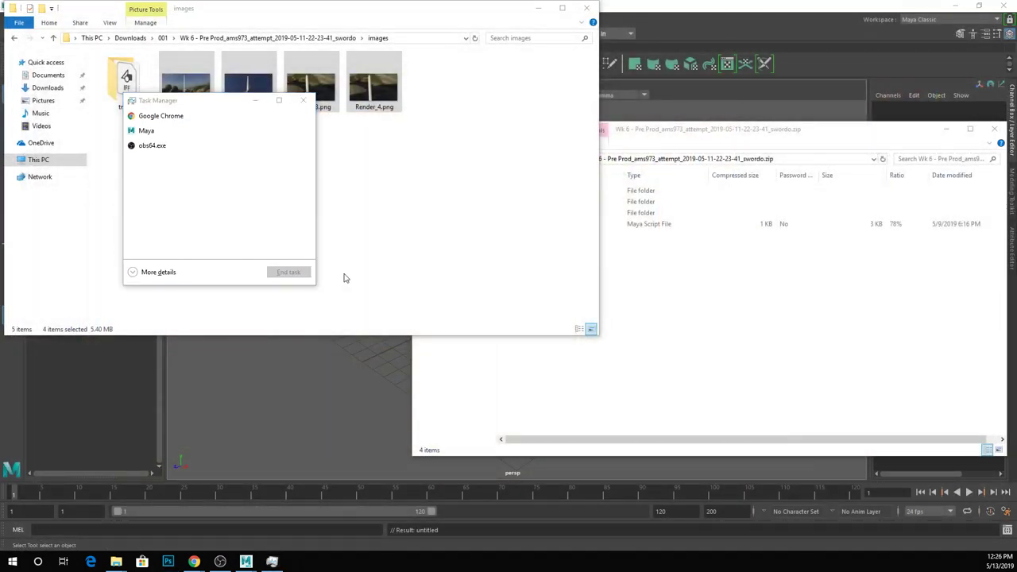
click(491, 167)
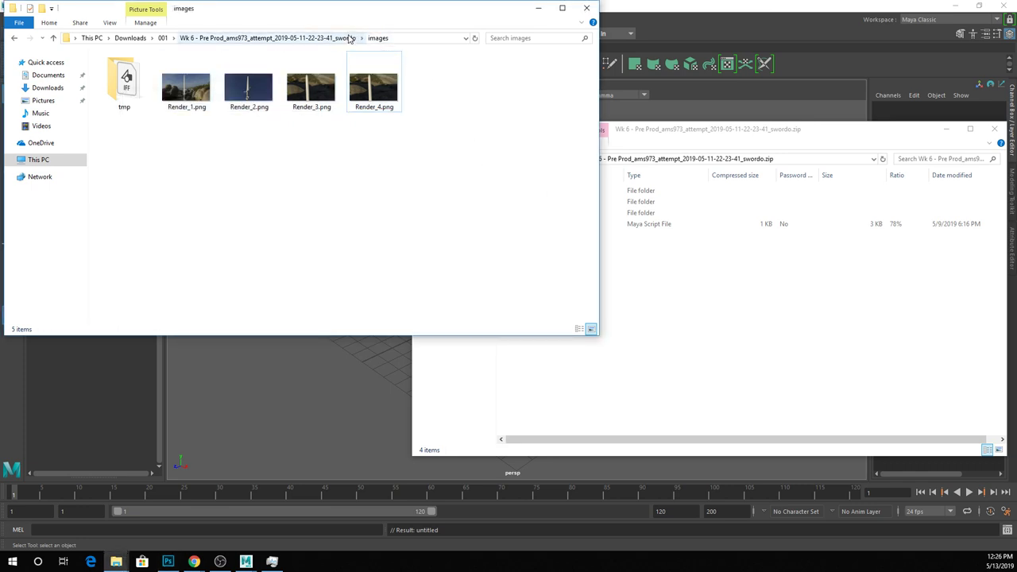
- Go back to the extracted sword submission, open its scenes folder and load the sword scene into Maya
click(350, 38)
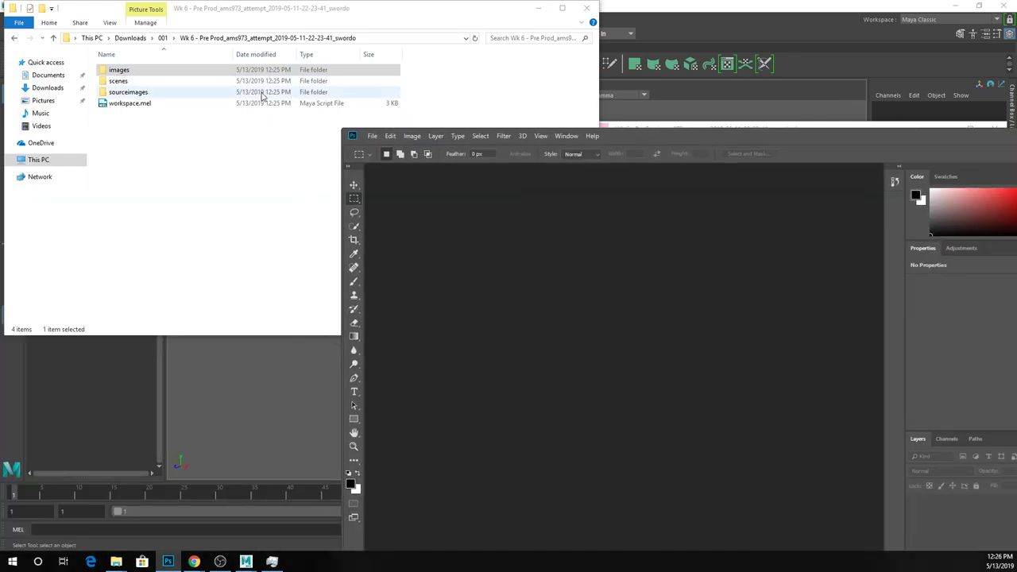
double_click(120, 80)
drag(119, 70, 197, 385)
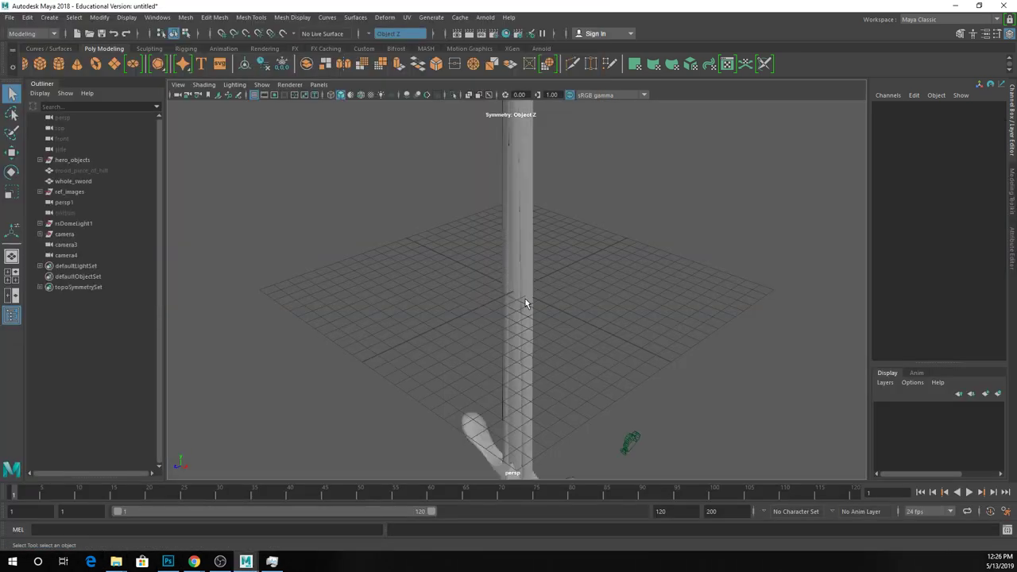
- Select whole_sword, frame it in the perspective view and examine its blade and guard
click(525, 302)
key(f)
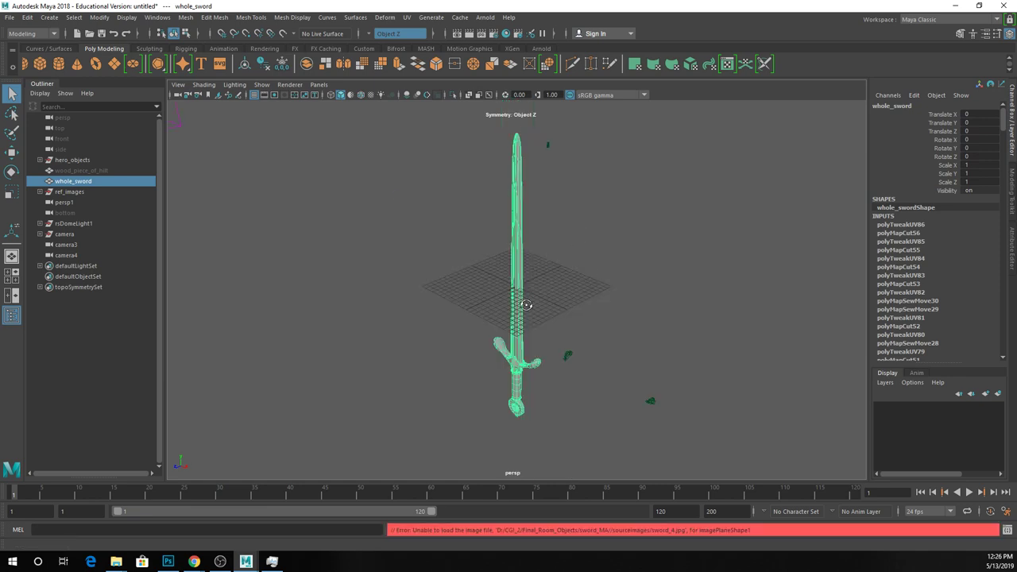
alt+drag(525, 304, 587, 320)
scroll(583, 325, up, 3)
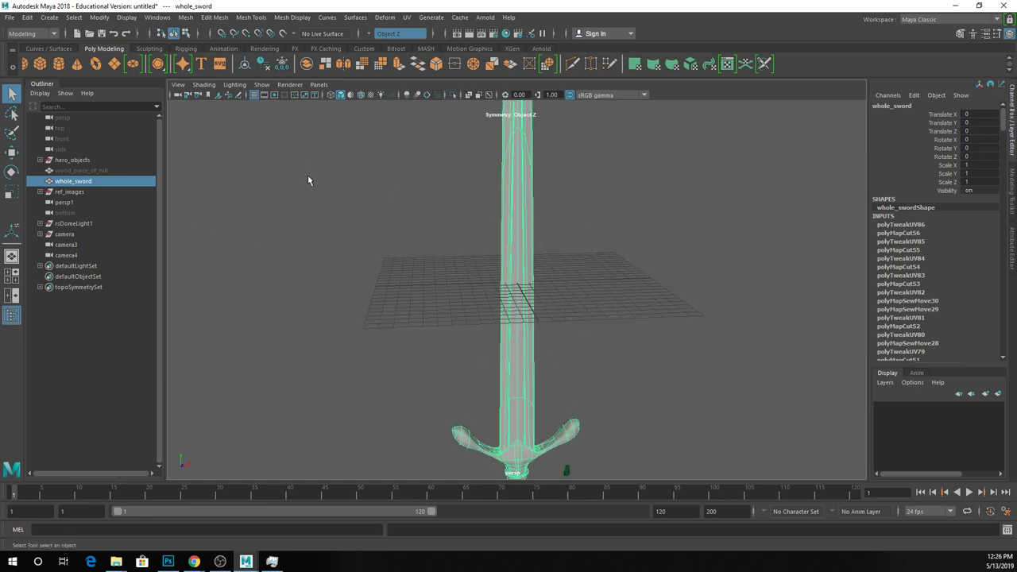
- Delete the construction history of whole_sword, try to separate its mesh and clear the selection
key(alt+shift+d)
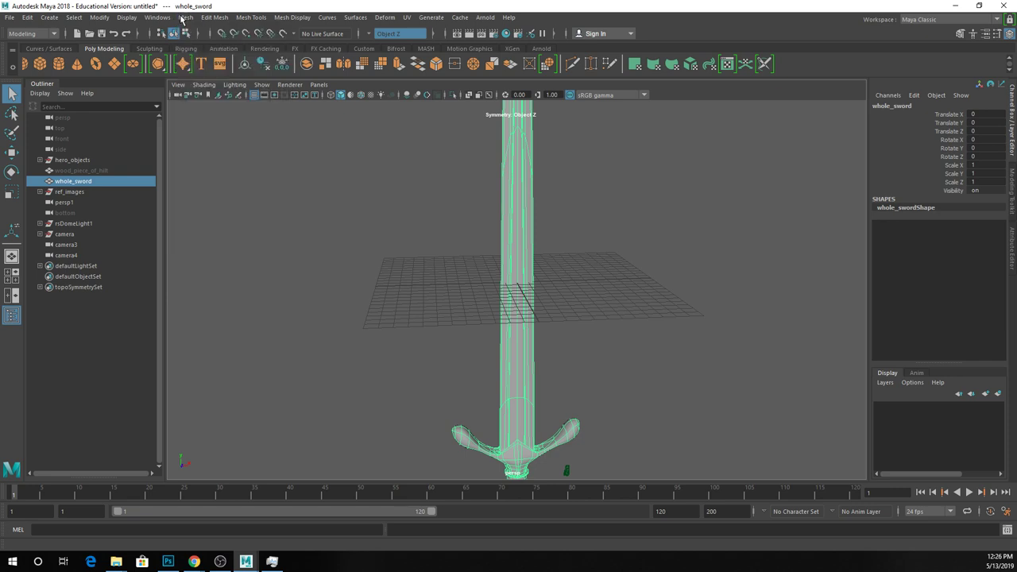
click(185, 17)
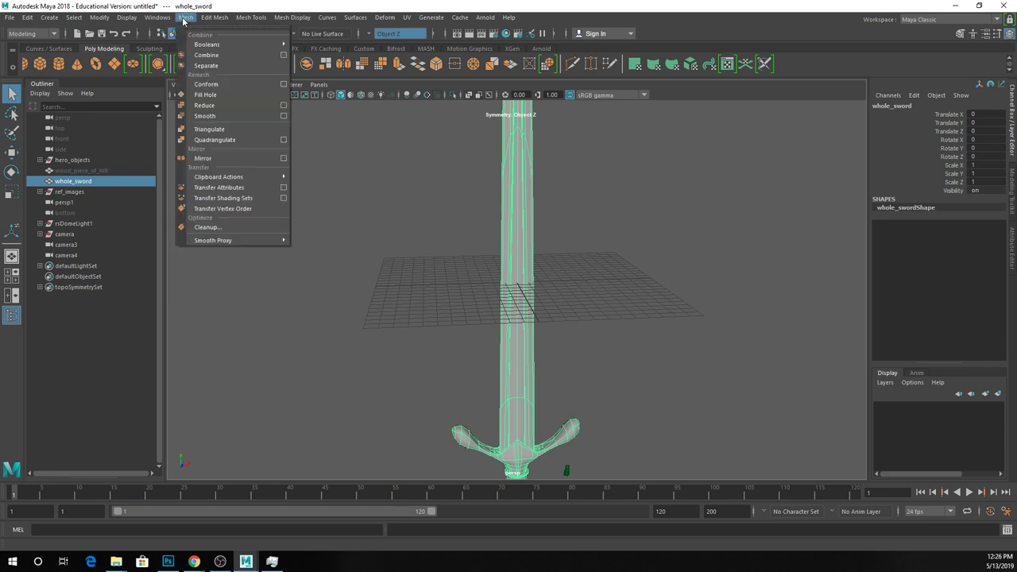
click(211, 66)
click(676, 304)
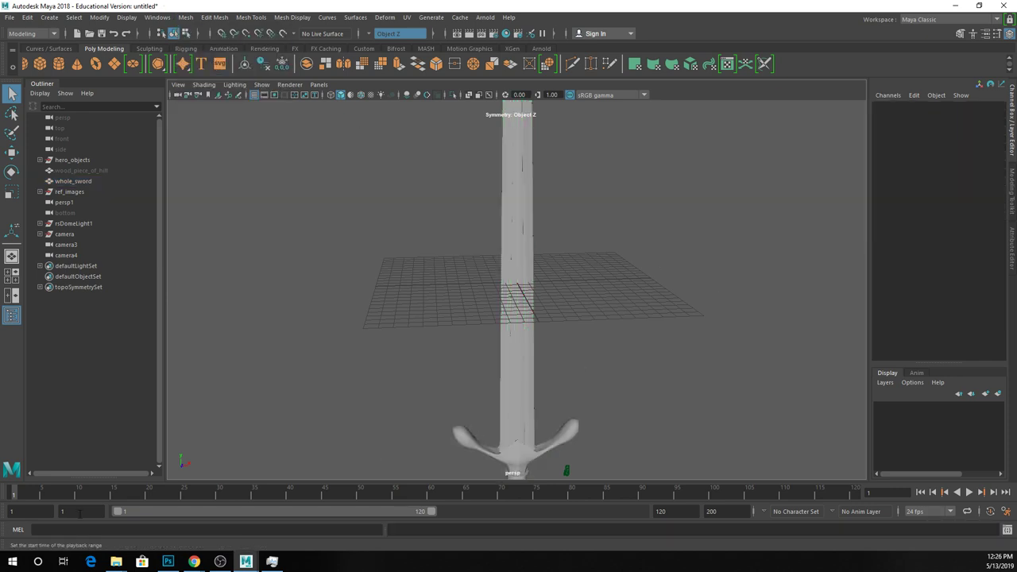
- Open sword_4.jpg from the submission's sourceimages folder in Photoshop, examine the scabbard's leather wrapping and return to Maya
mouse_move(120, 564)
click(497, 516)
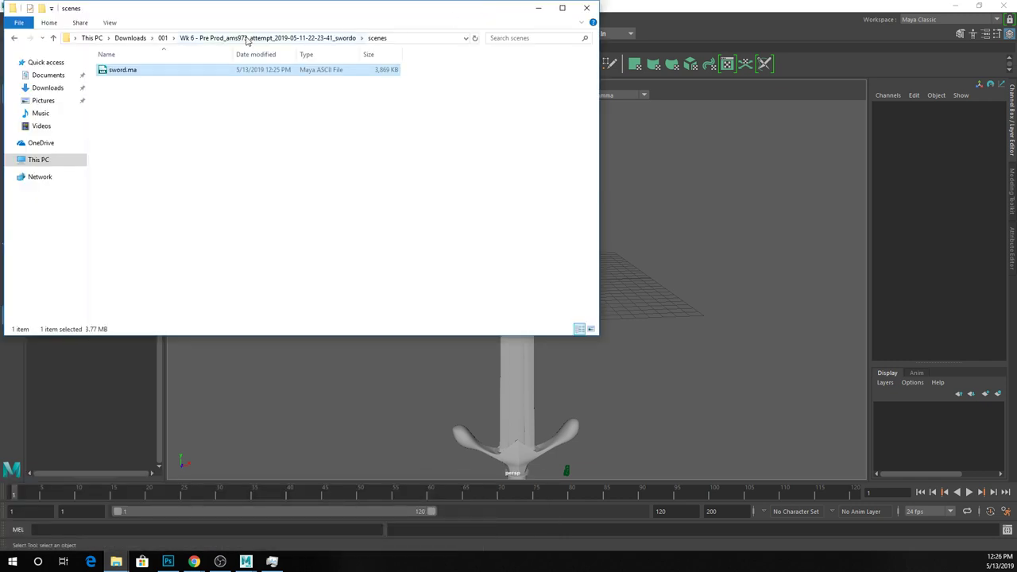
click(328, 40)
double_click(127, 90)
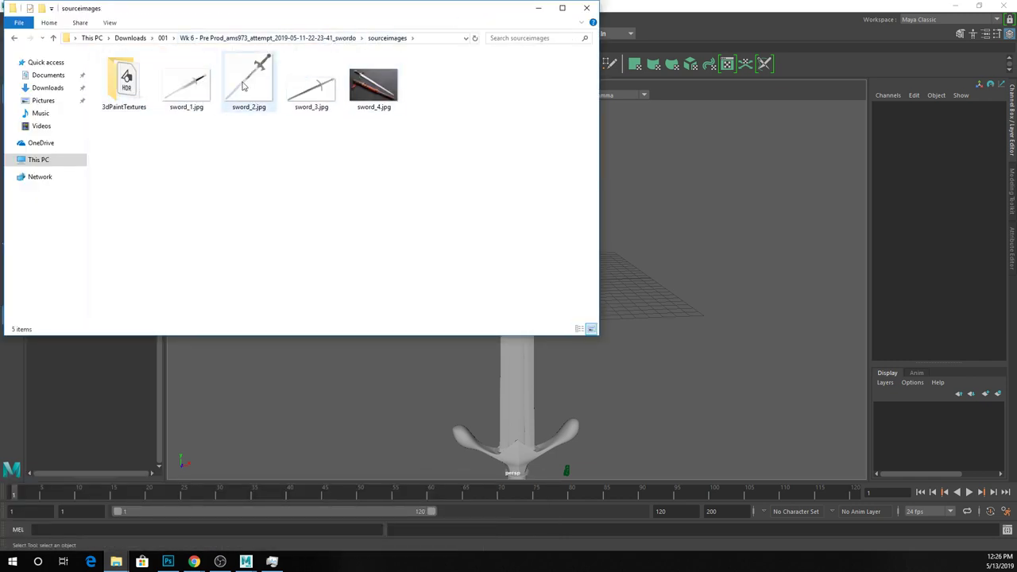
drag(373, 83, 516, 362)
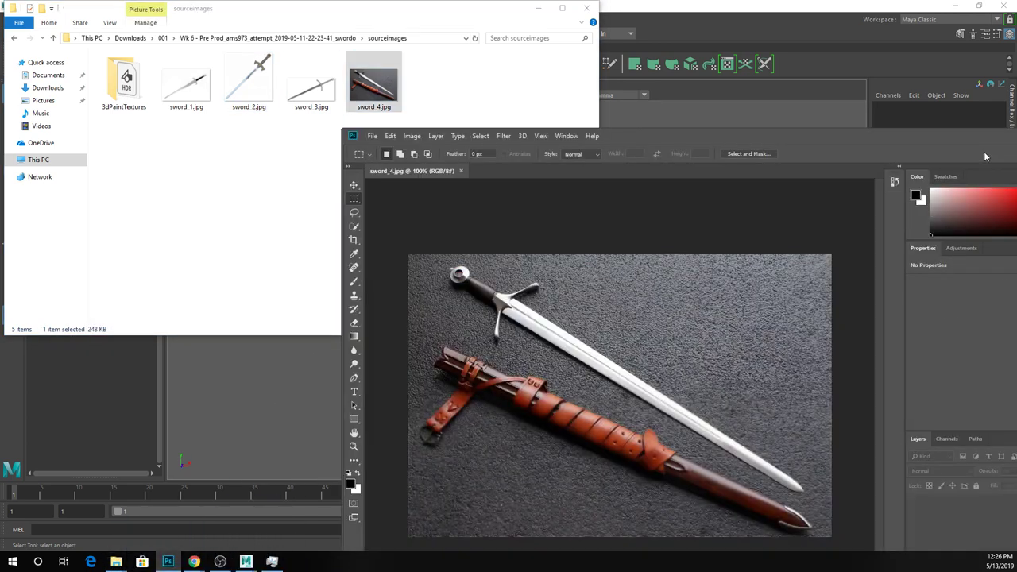
double_click(746, 131)
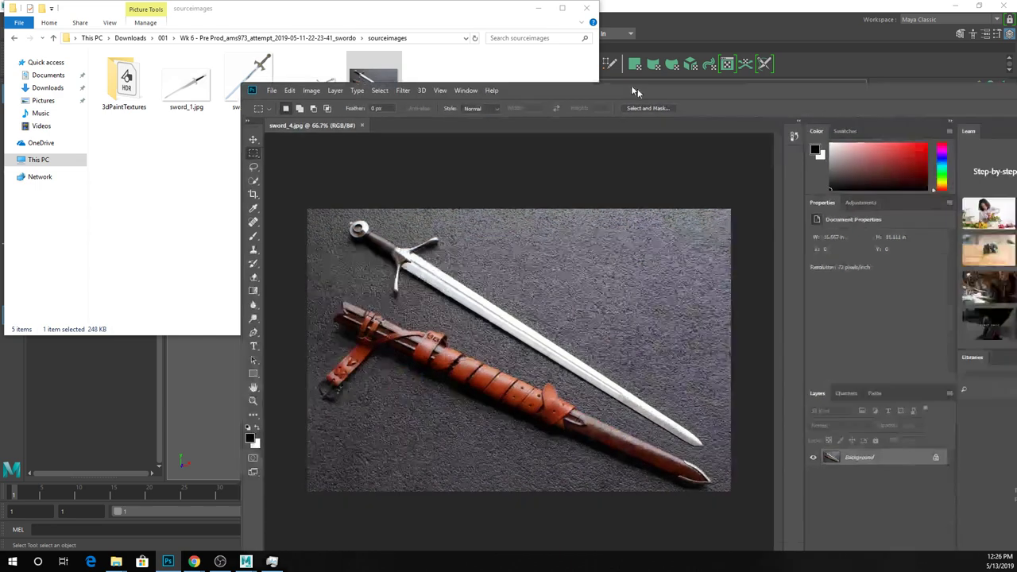
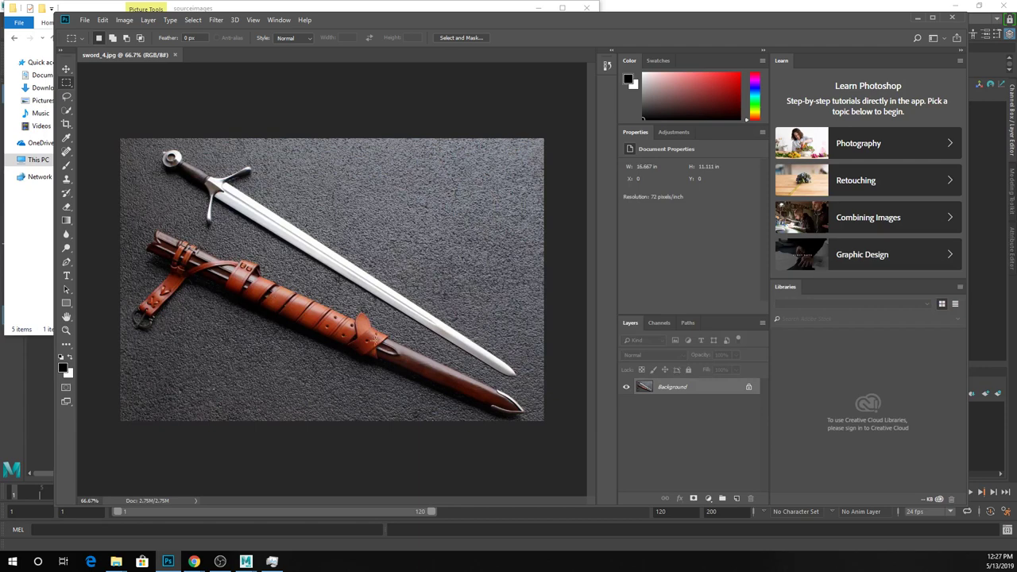
right_click(374, 340)
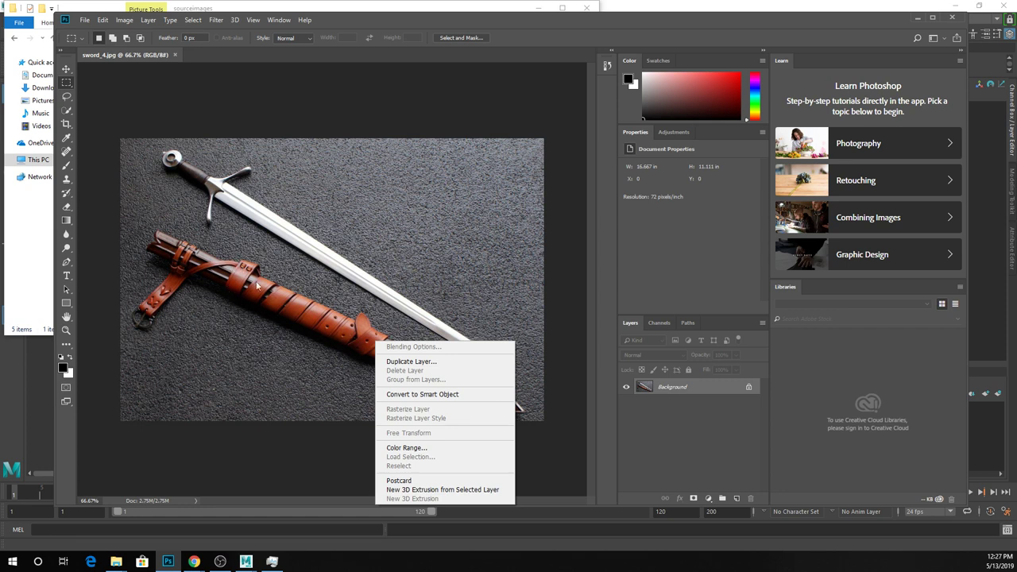
click(246, 560)
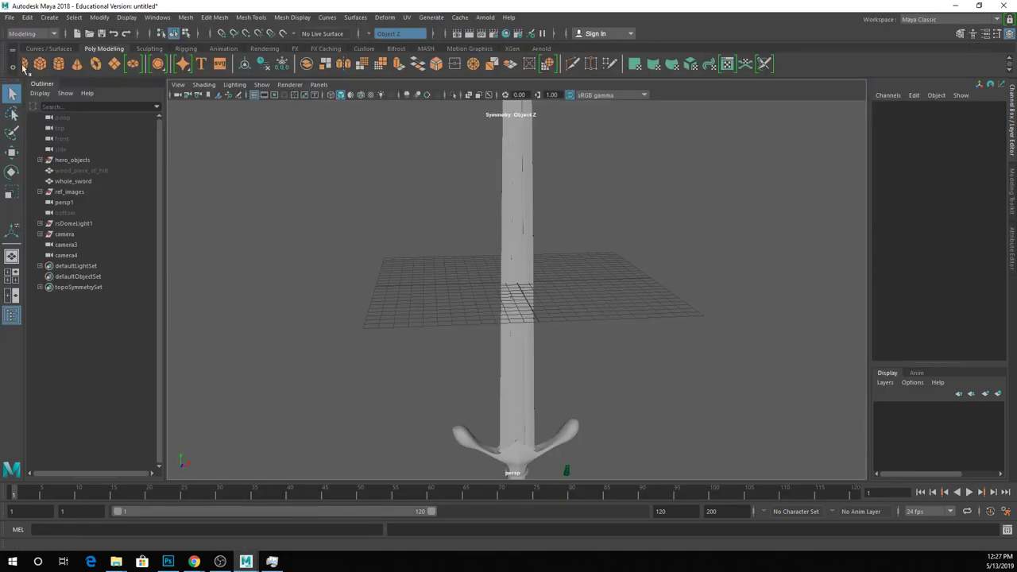
click(115, 64)
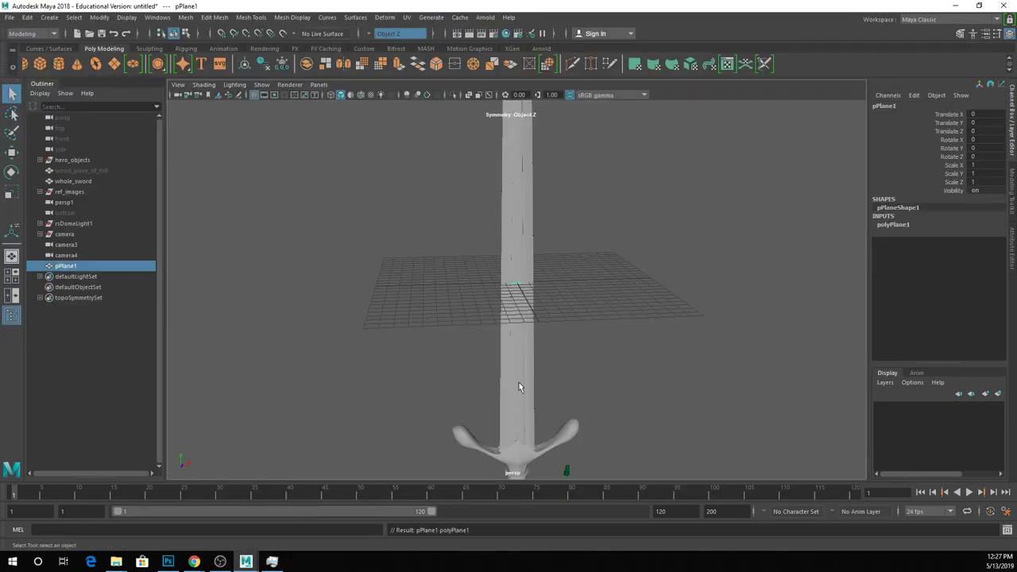
key(e)
drag(520, 274, 434, 220)
click(435, 220)
- Enable Interactive Creation for polygon primitives
click(49, 17)
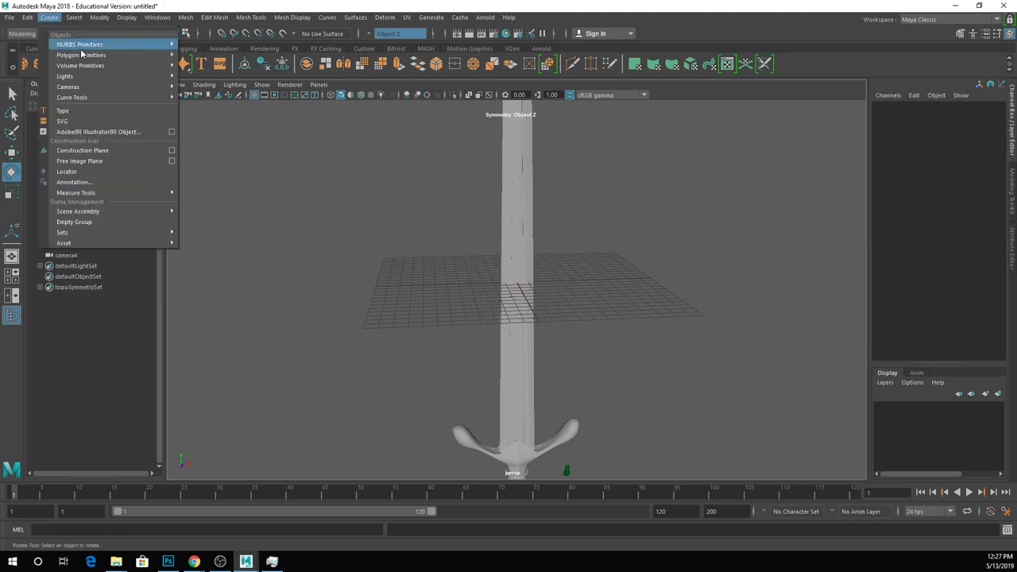
mouse_move(144, 92)
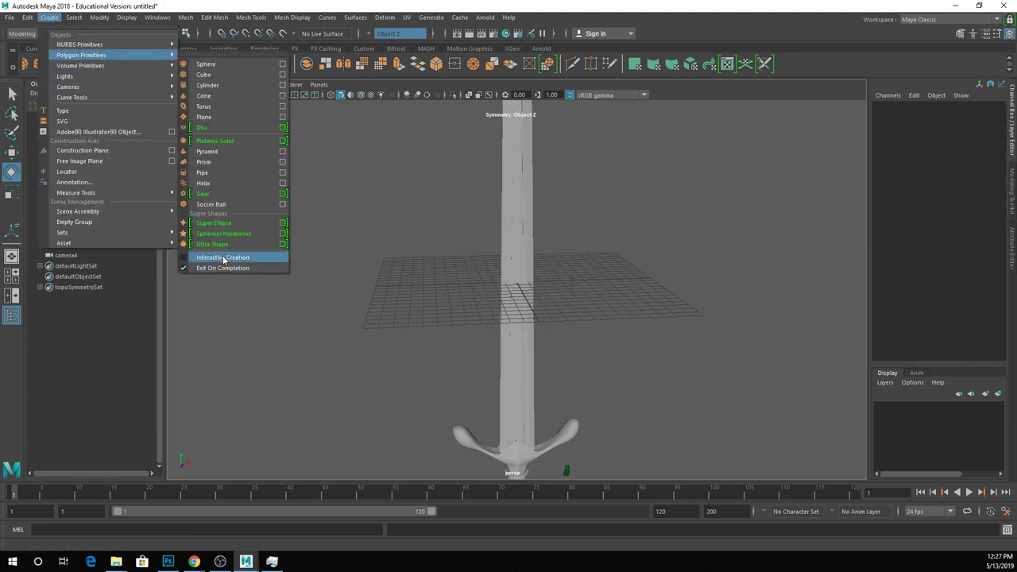
click(231, 256)
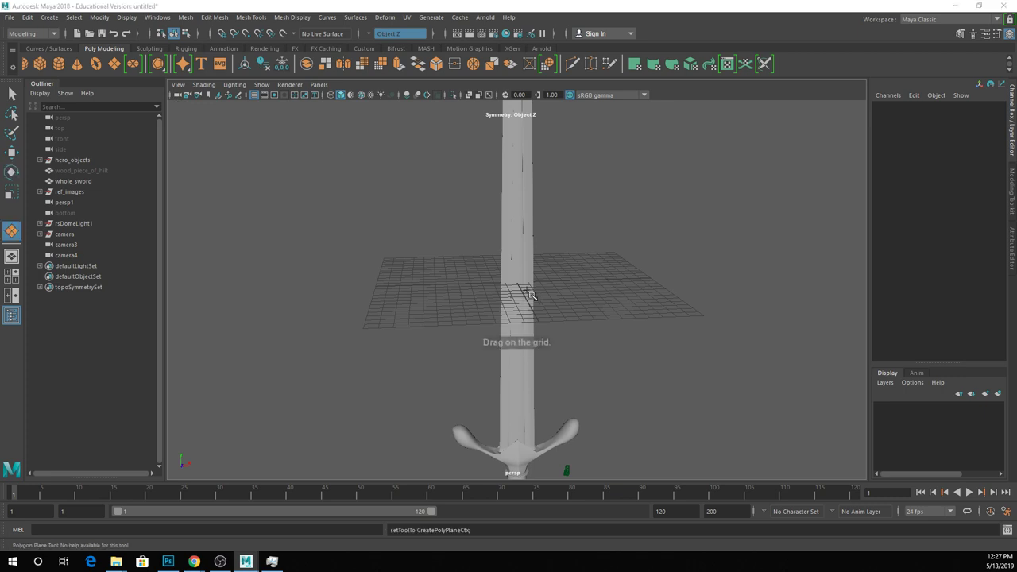
- Draw a polygon plane about 2.97 by 2.15 units in the front view and centre it in front of the blade
key(space)
drag(368, 361, 323, 389)
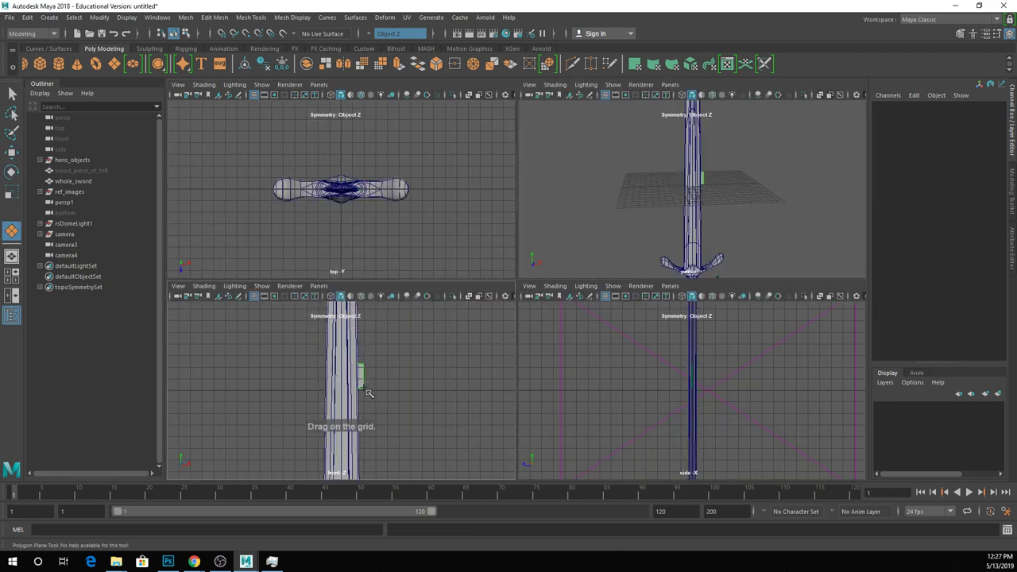
key(e)
key(w)
drag(348, 228, 363, 276)
drag(394, 376, 387, 375)
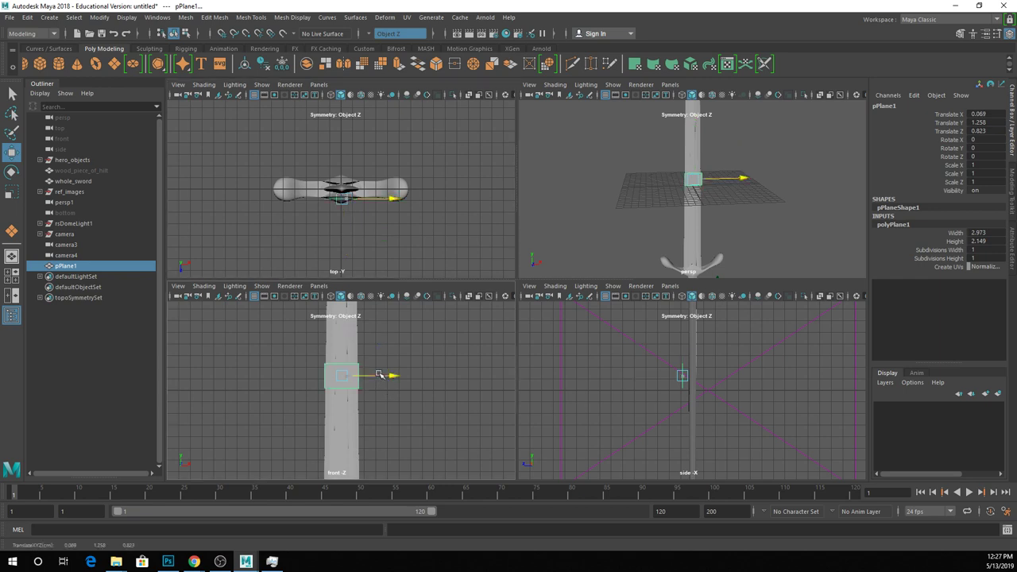
- Raise the plane's left edge to slant the strip and extrude that edge backward past the side of the blade
right_drag(335, 256, 335, 228)
click(325, 370)
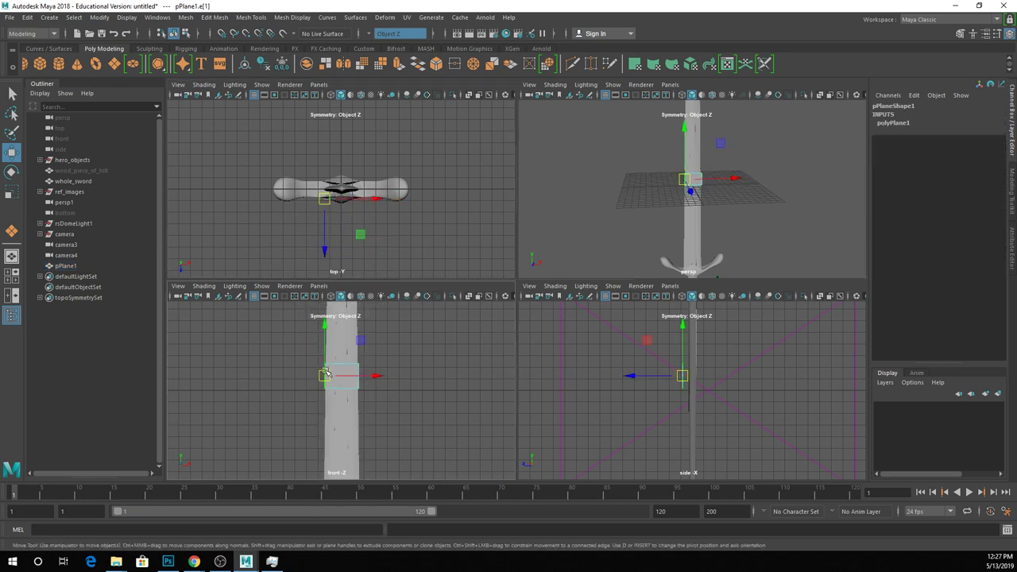
click(400, 65)
drag(324, 228, 326, 208)
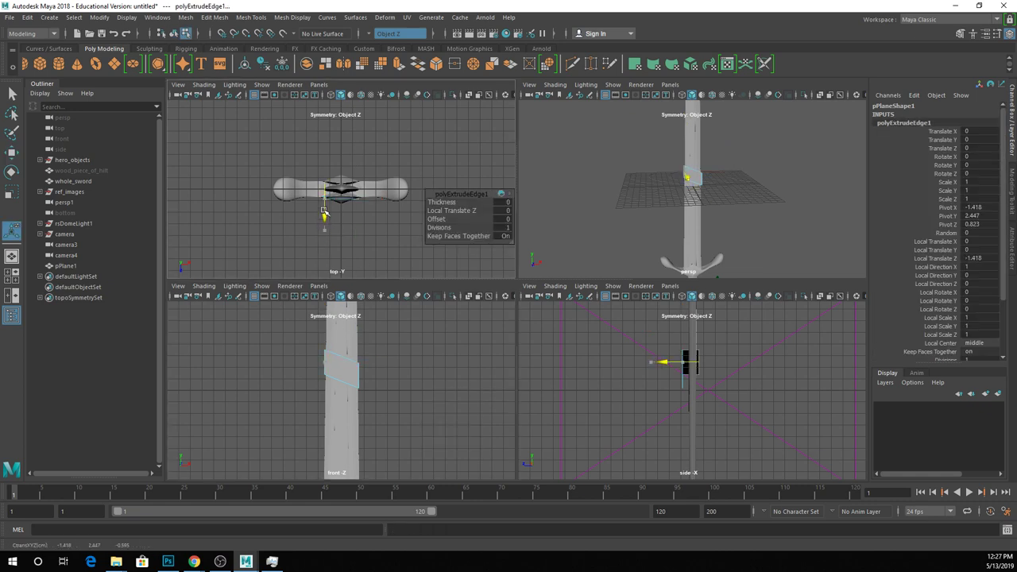
- Extrude the edge across the back of the blade, extend it beyond the opposite side and raise it
key(ctrl+e)
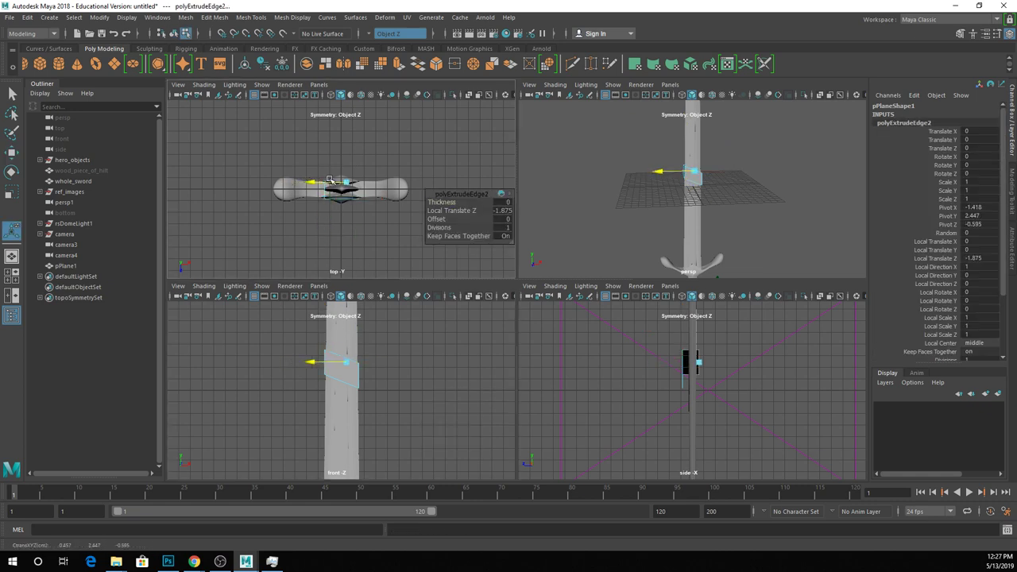
key(ctrl+e)
key(w)
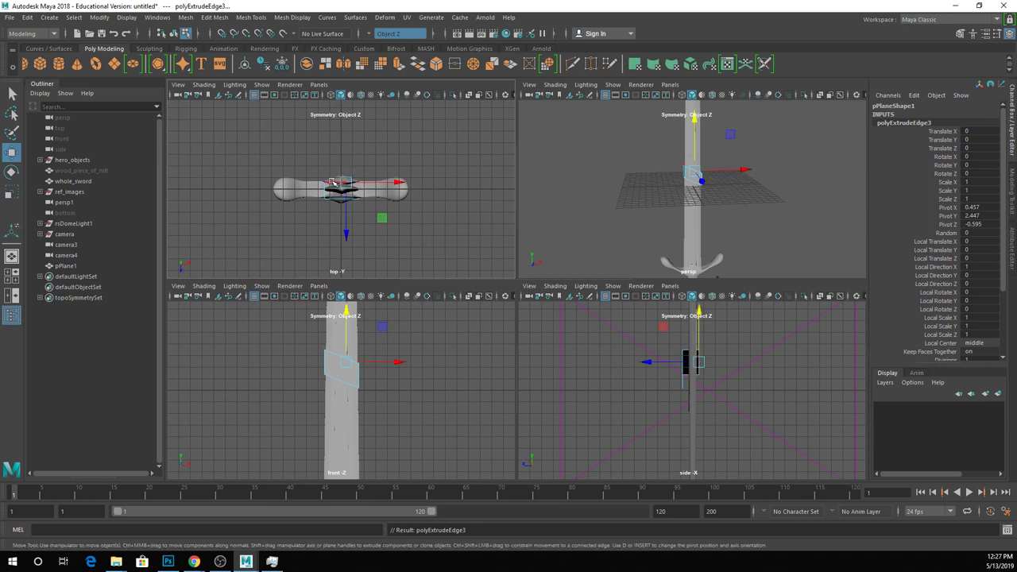
drag(358, 183, 383, 185)
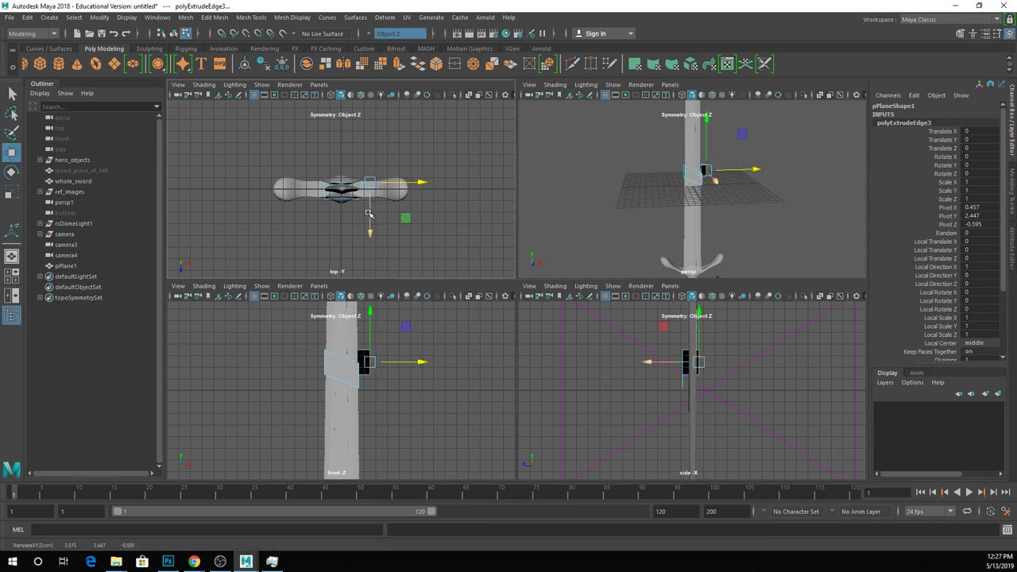
drag(370, 316, 369, 297)
- Extrude the raised edge back across the blade, return to object mode and turn on smooth mesh preview for the strip
key(ctrl+e)
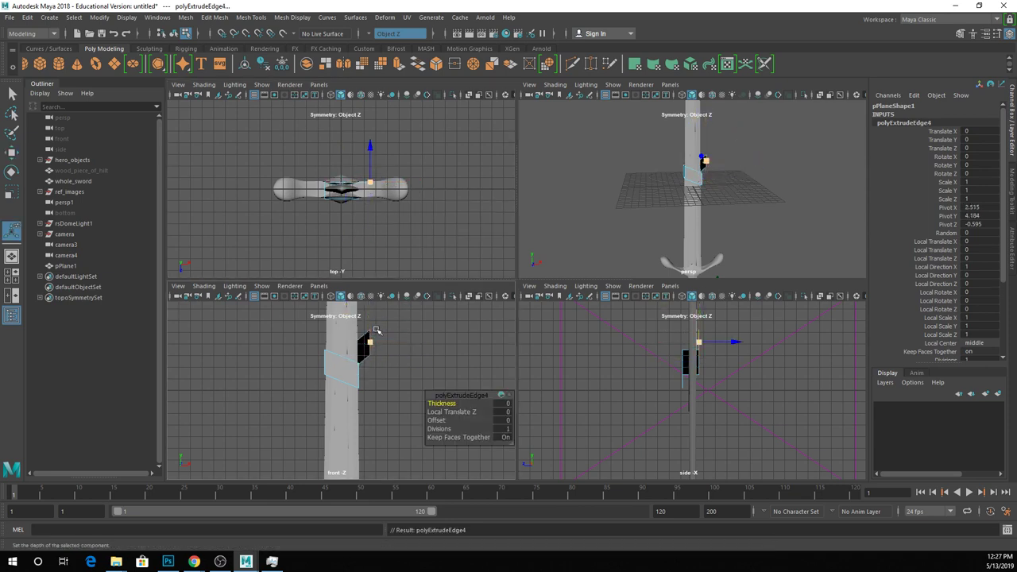
key(w)
drag(385, 343, 337, 343)
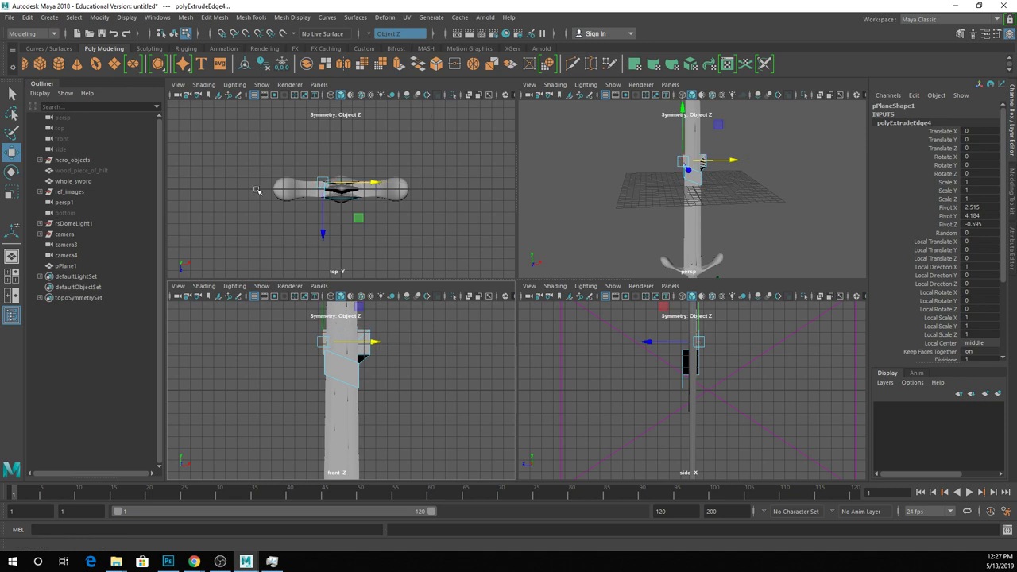
key(q)
right_drag(323, 199, 355, 162)
key(3)
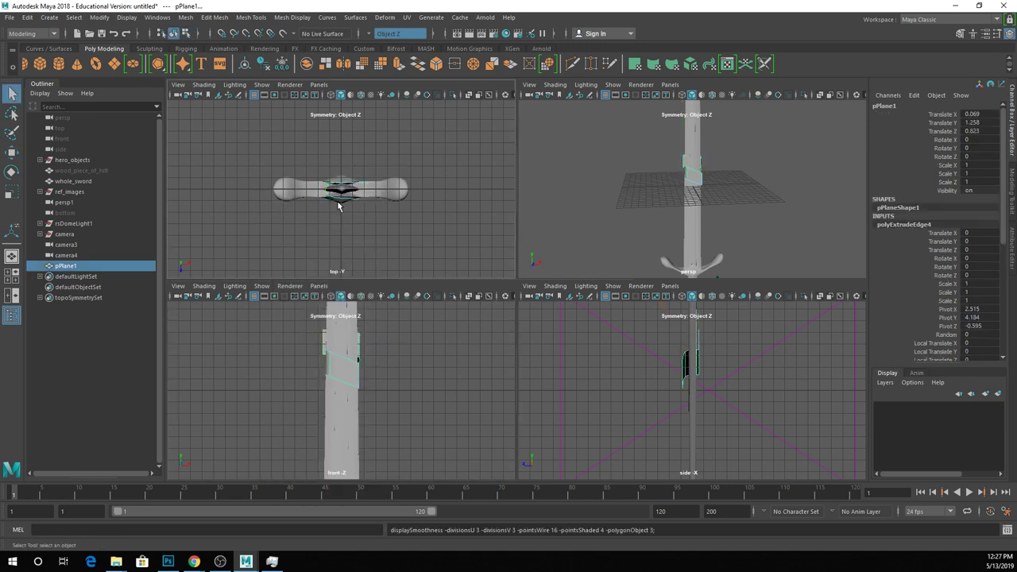
- In the perspective view, move one edge of the wrapped strip to reposition it around the blade
key(space)
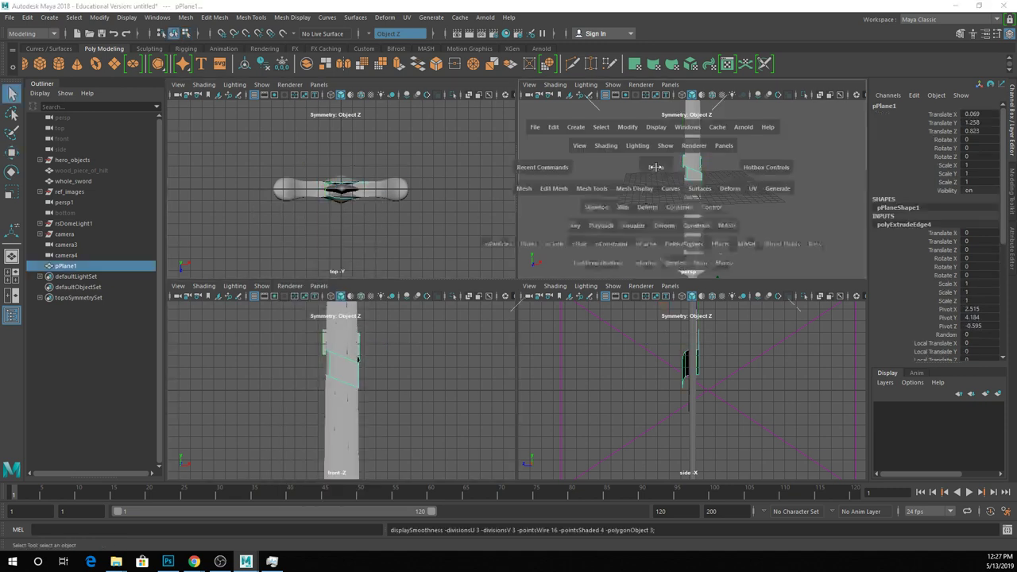
alt+drag(572, 240, 658, 269)
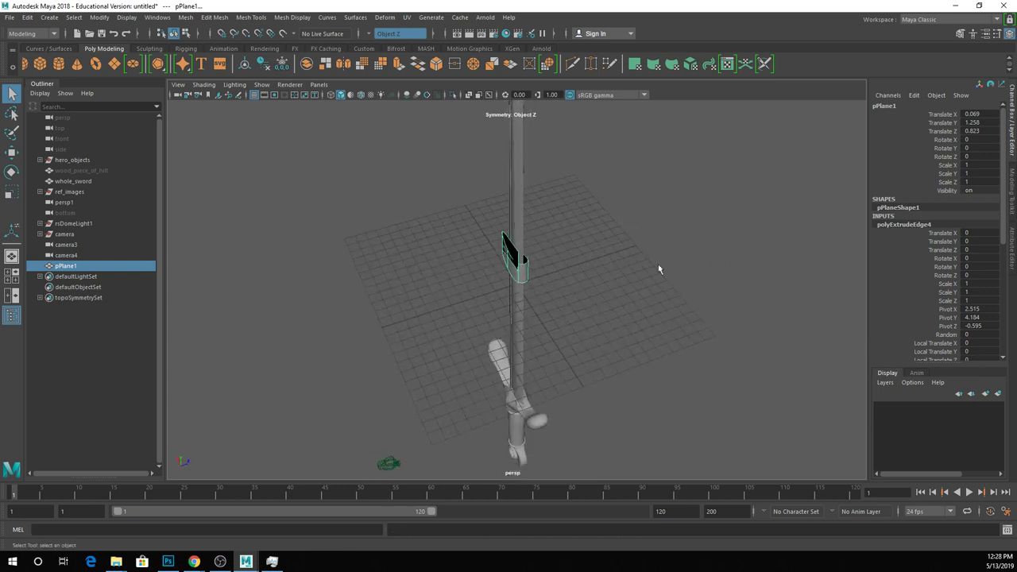
key(F10)
click(517, 267)
key(w)
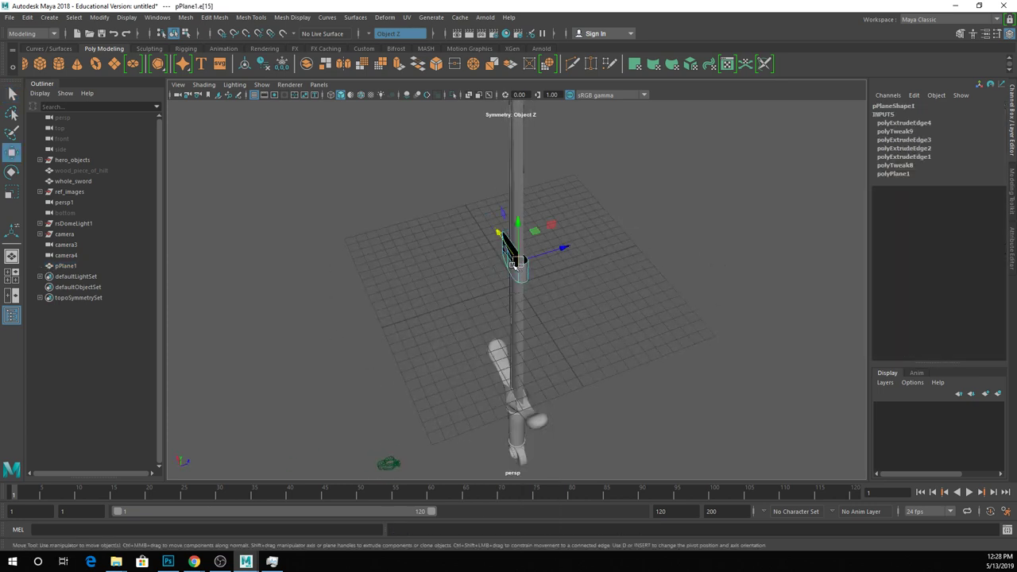
drag(518, 255, 492, 228)
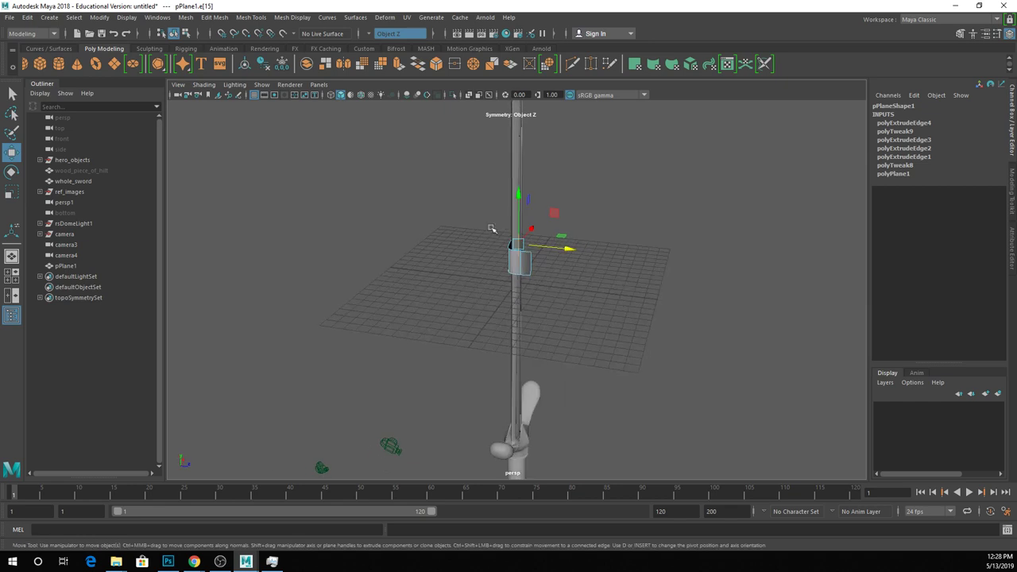
key(q)
right_drag(518, 254, 540, 214)
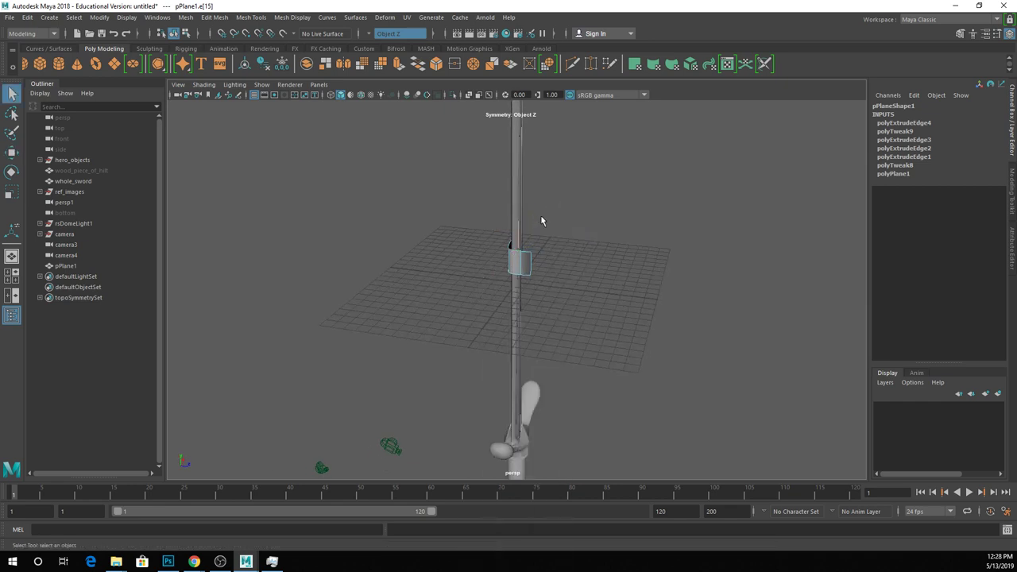
- Extrude all faces of the wrapped strip about 0.44 units to give it thickness
alt+drag(540, 214, 491, 247)
right_drag(538, 268, 539, 270)
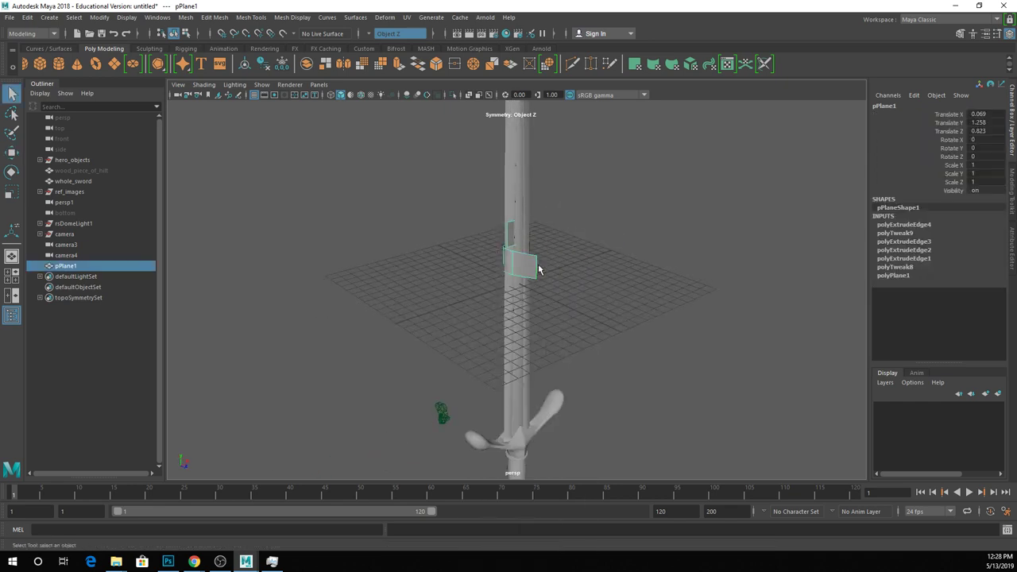
click(398, 63)
alt+drag(572, 236, 528, 282)
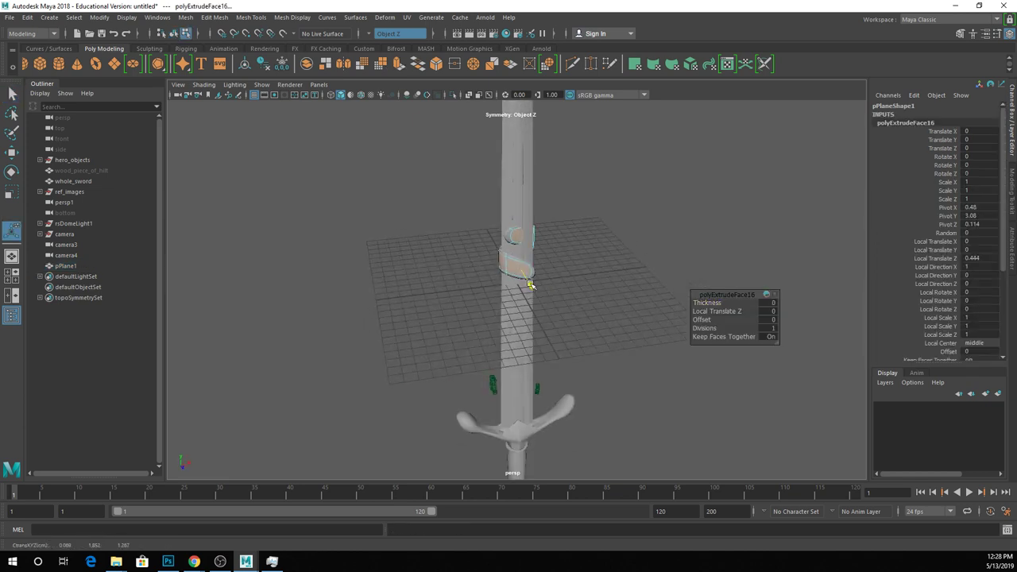
key(q)
right_drag(517, 236, 591, 220)
- Examine the thickened strip around the blade and hide pPlane1
alt+drag(591, 220, 504, 257)
click(515, 264)
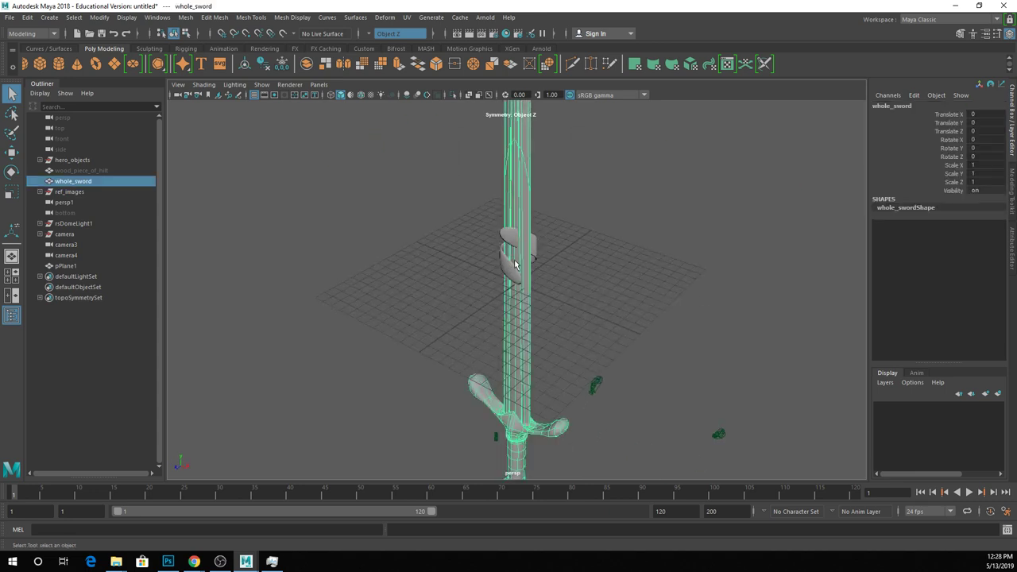
click(515, 265)
key(ctrl+h)
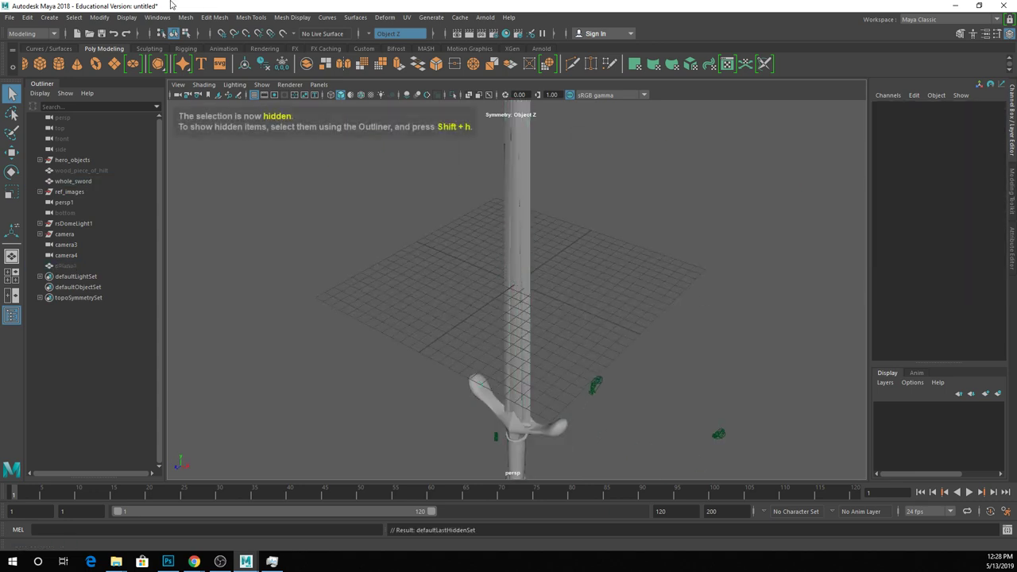
- Create a polygon helix around the sword blade above the crossguard
click(49, 17)
mouse_move(88, 44)
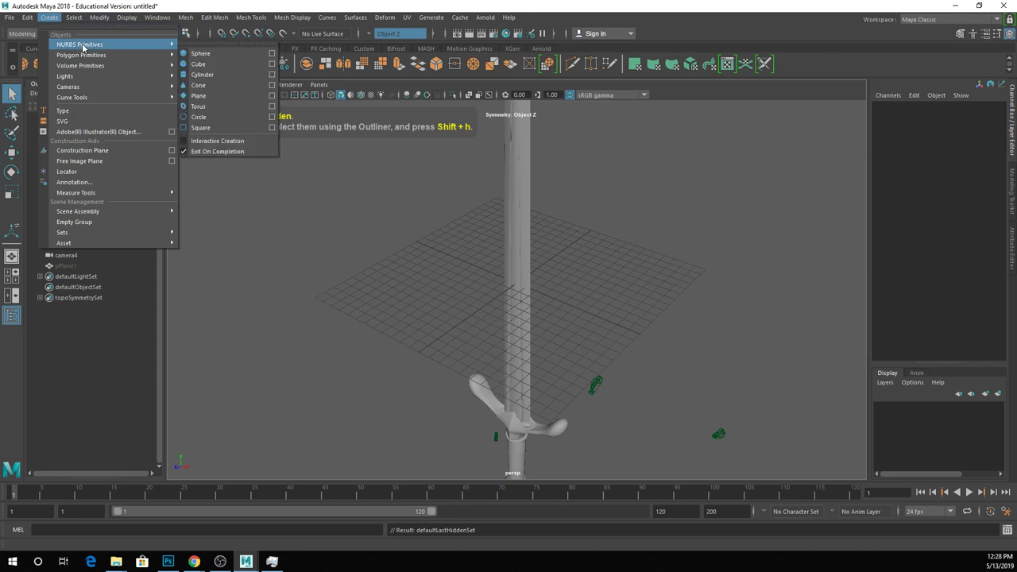
mouse_move(123, 55)
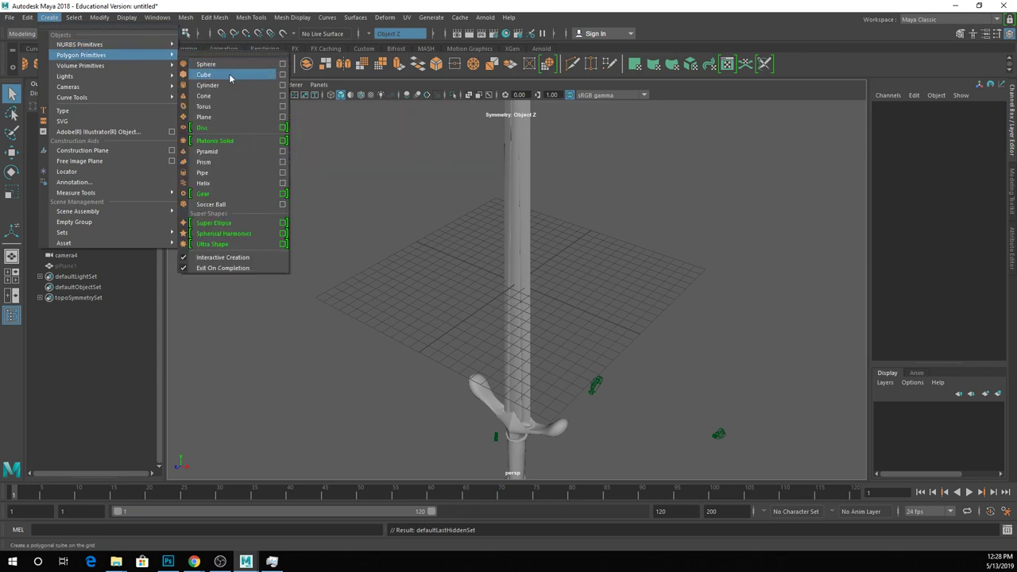
click(209, 183)
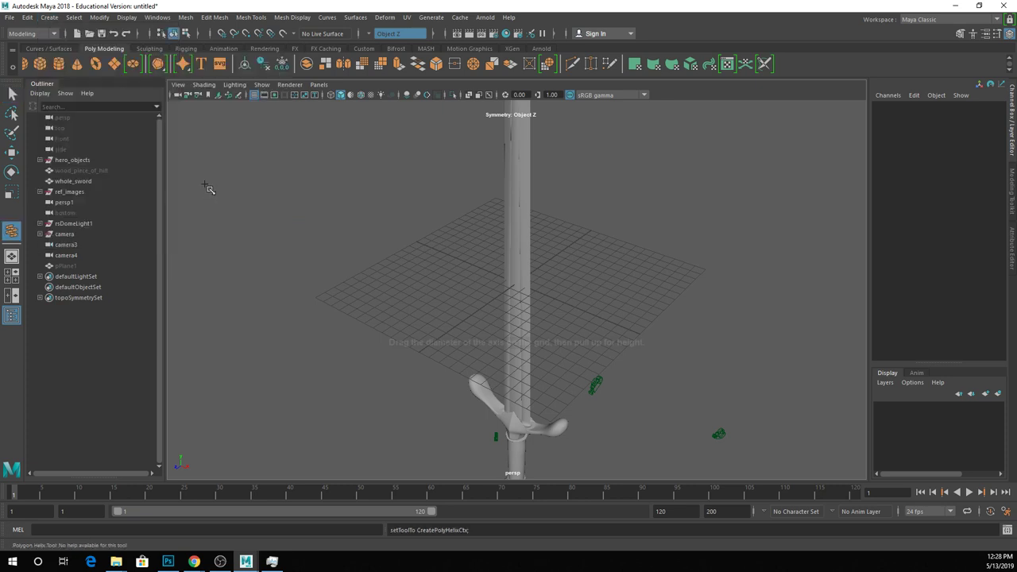
drag(518, 292, 486, 300)
key(q)
- Delete the helix's unneeded face loops, leaving one flat spiral strip, and return to object mode
right_drag(449, 256, 450, 284)
click(436, 319)
scroll(434, 320, up, 3)
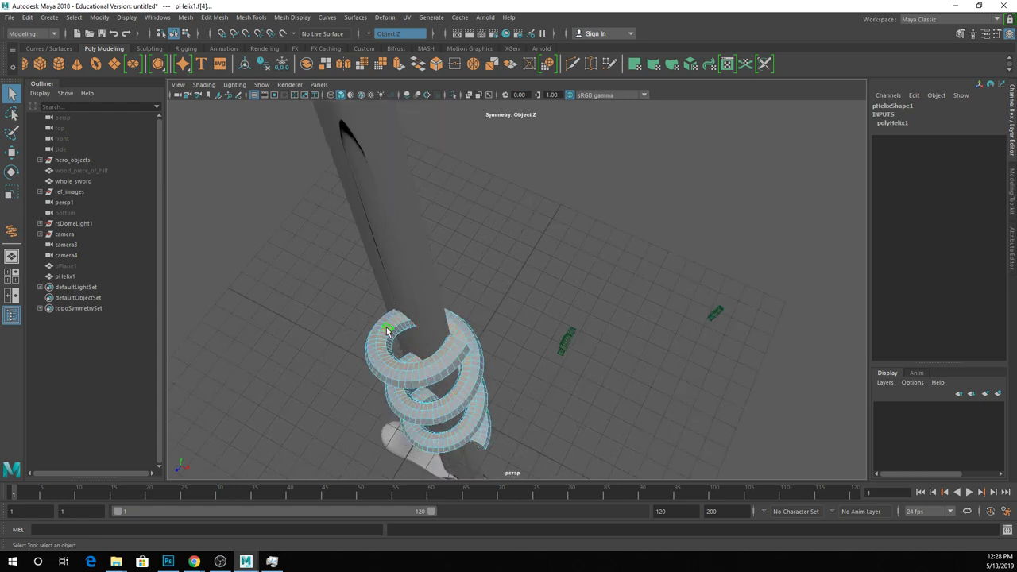
ctrl+click(387, 332)
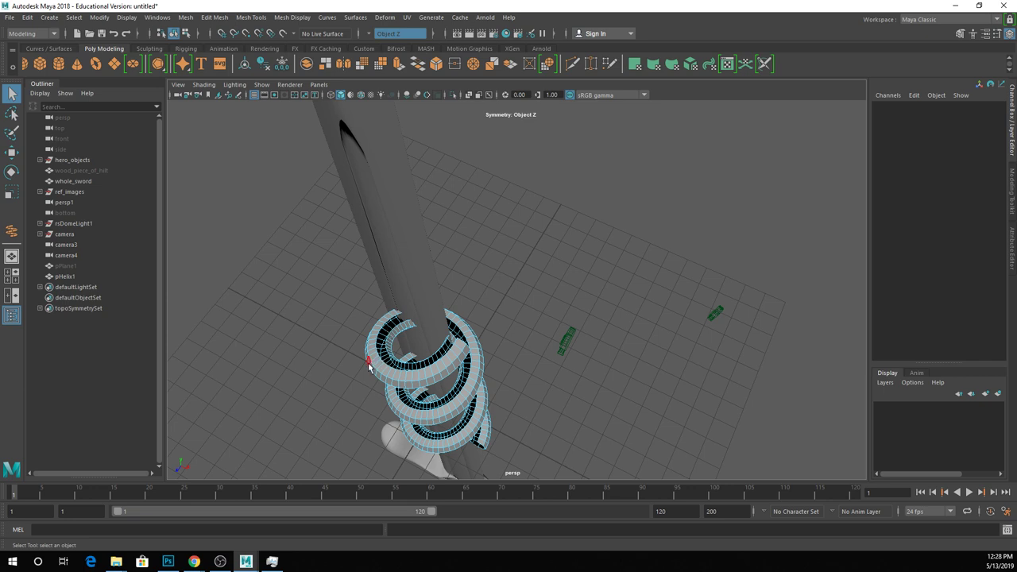
click(390, 352)
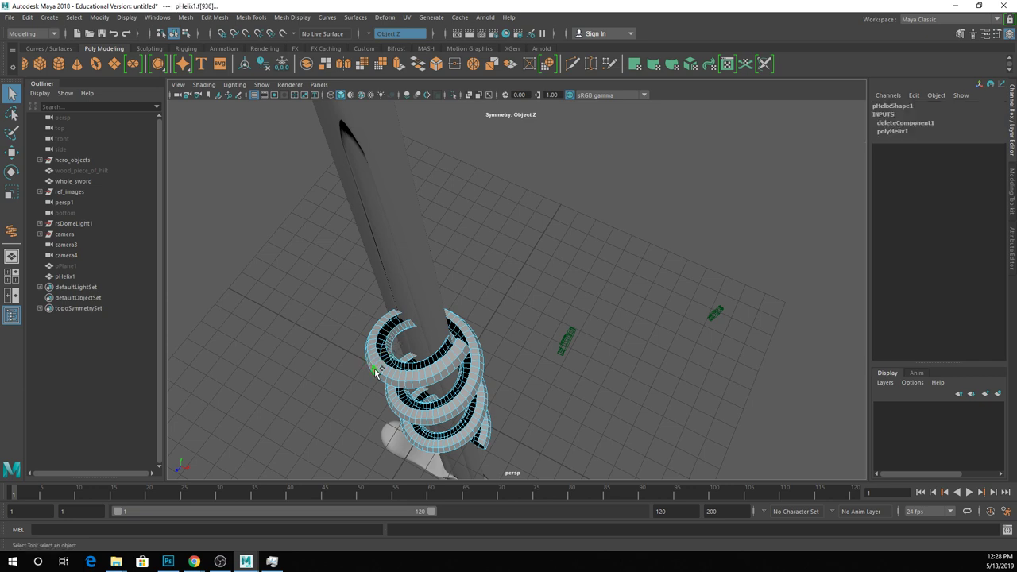
ctrl+click(378, 371)
click(385, 359)
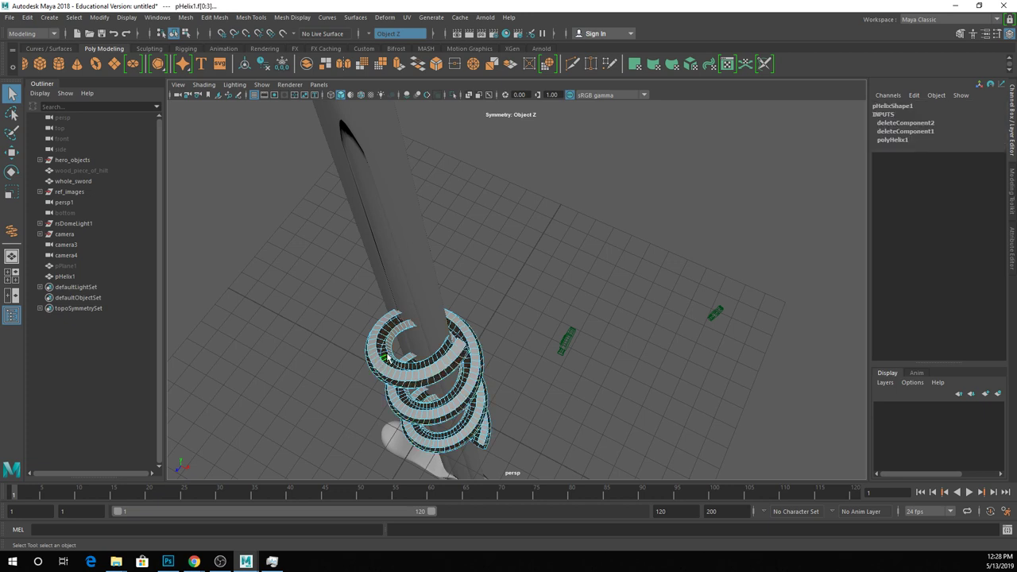
click(388, 358)
alt+drag(390, 357, 419, 317)
right_drag(419, 286, 461, 251)
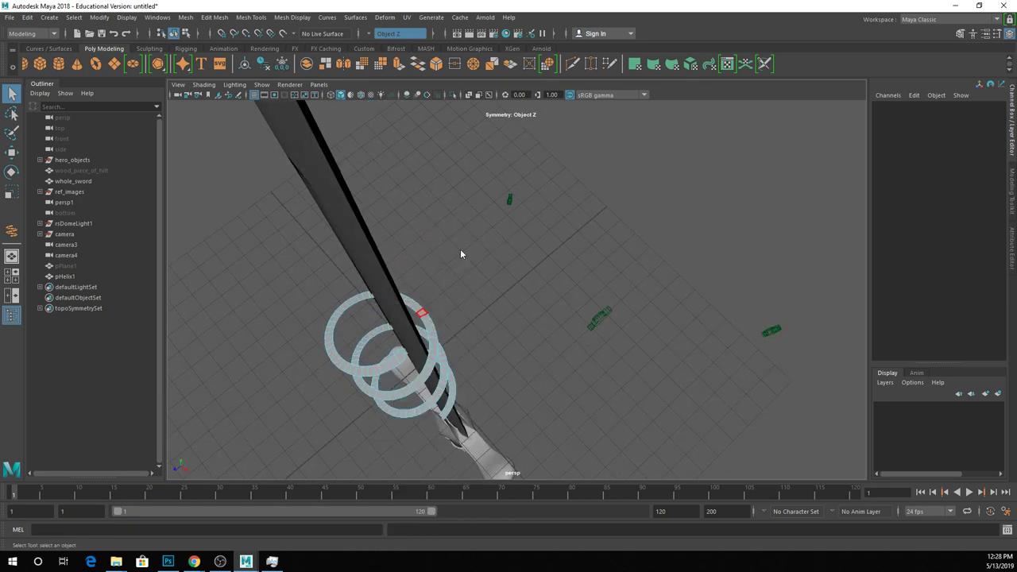
- Center the spiral strip on the blade at Translate X 0.02, Y 5.492 and widen it to Scale X 1.167
key(w)
drag(369, 389, 464, 321)
key(r)
key(w)
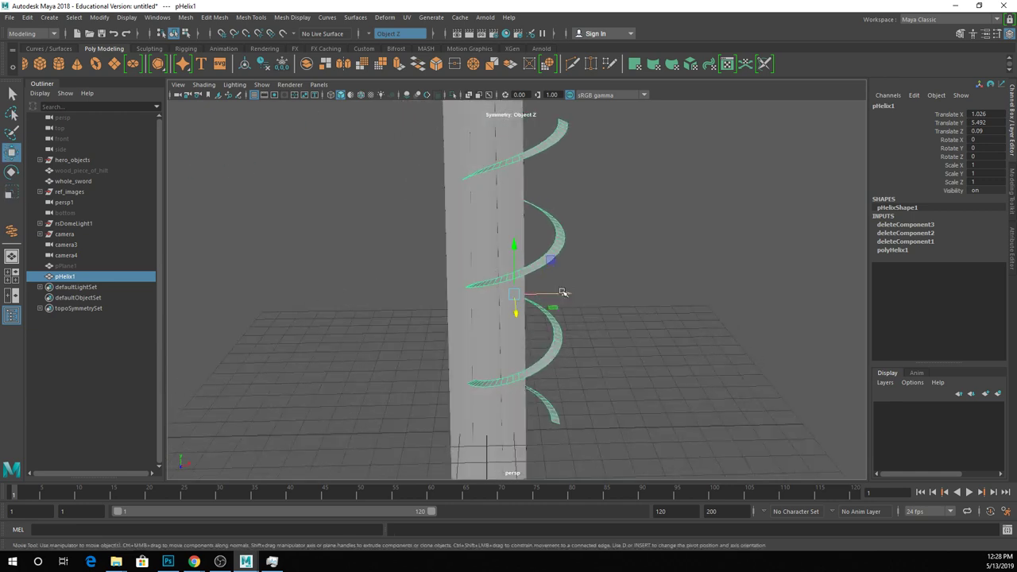
drag(563, 293, 535, 298)
key(r)
key(w)
- In the top view, flatten the spiral's round outline toward the blade by moving its vertices with soft selection
key(space)
key(space)
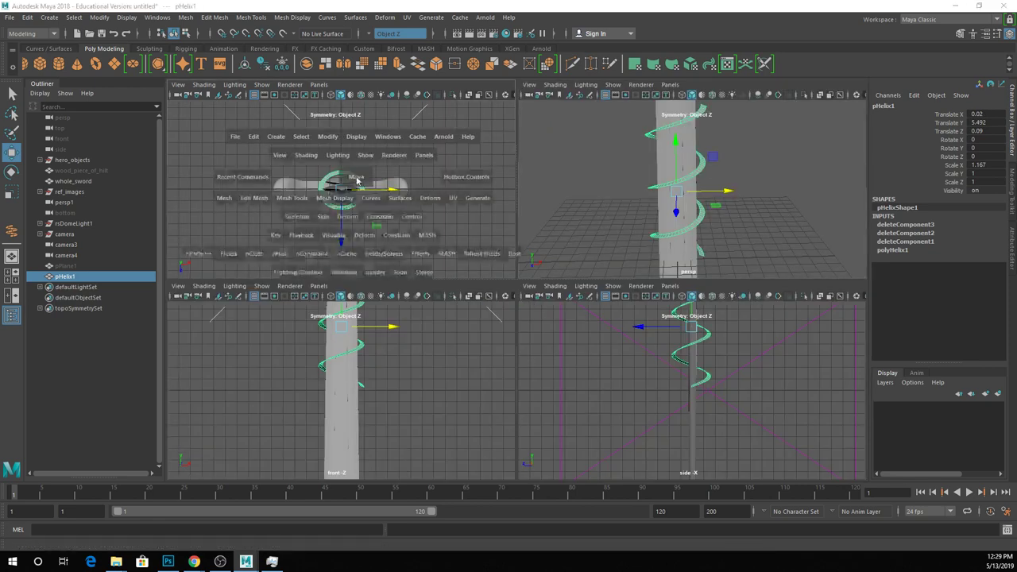
right_drag(516, 253, 498, 249)
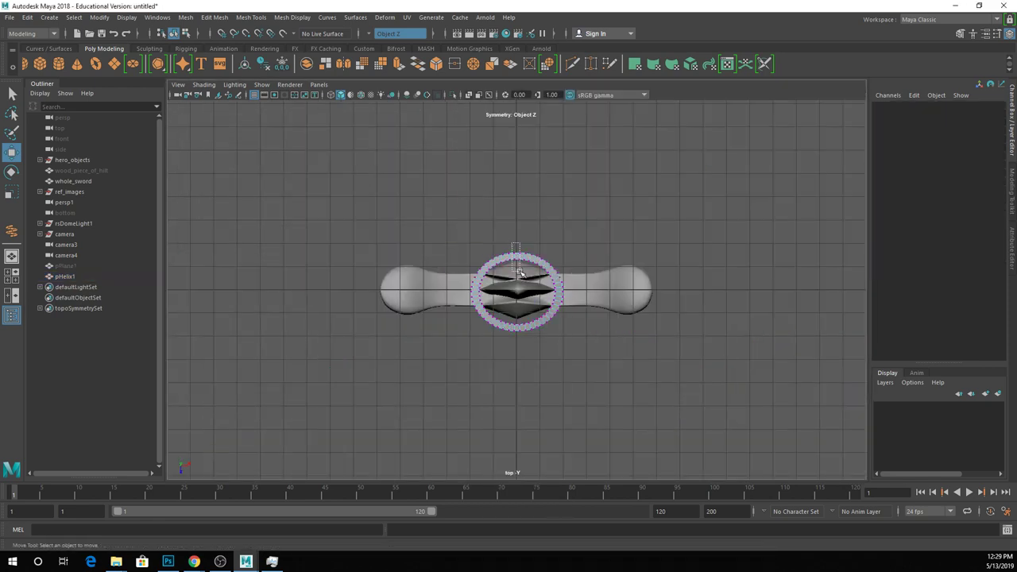
drag(519, 271, 515, 332)
key(b)
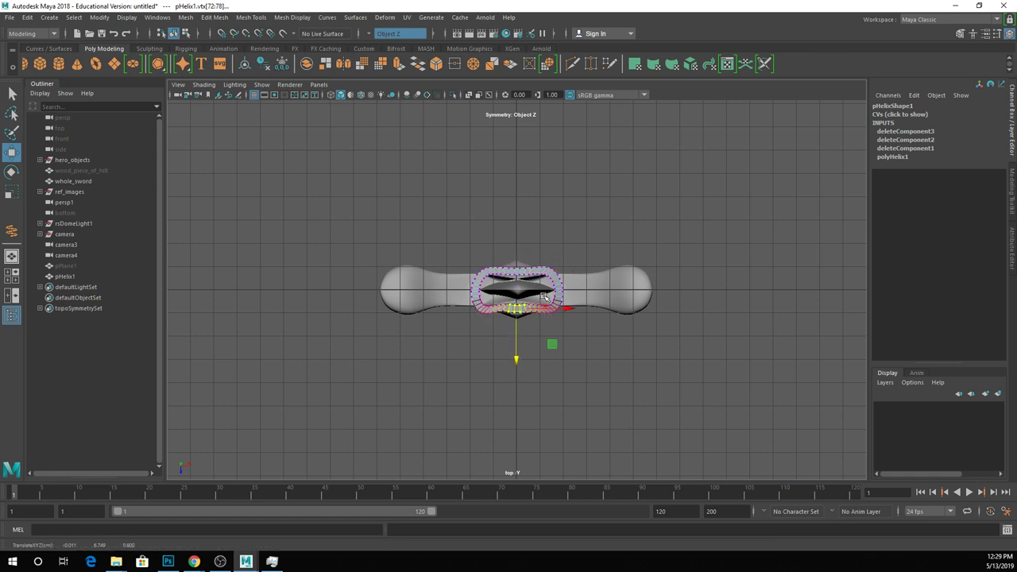
drag(545, 296, 550, 329)
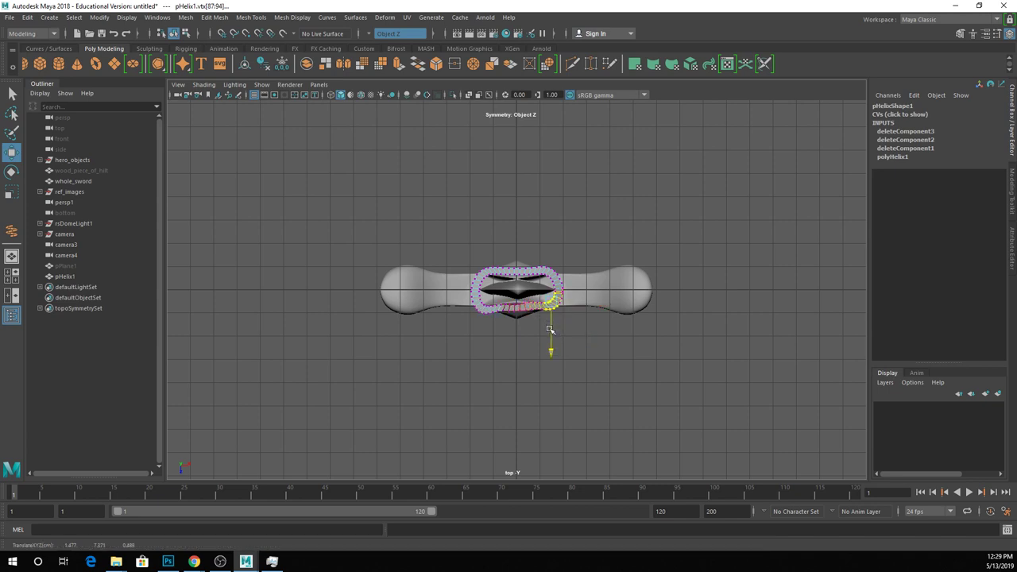
- Try nudging the vertices at one corner of the flattened outline toward the blade, without and with soft selection
drag(486, 316, 465, 291)
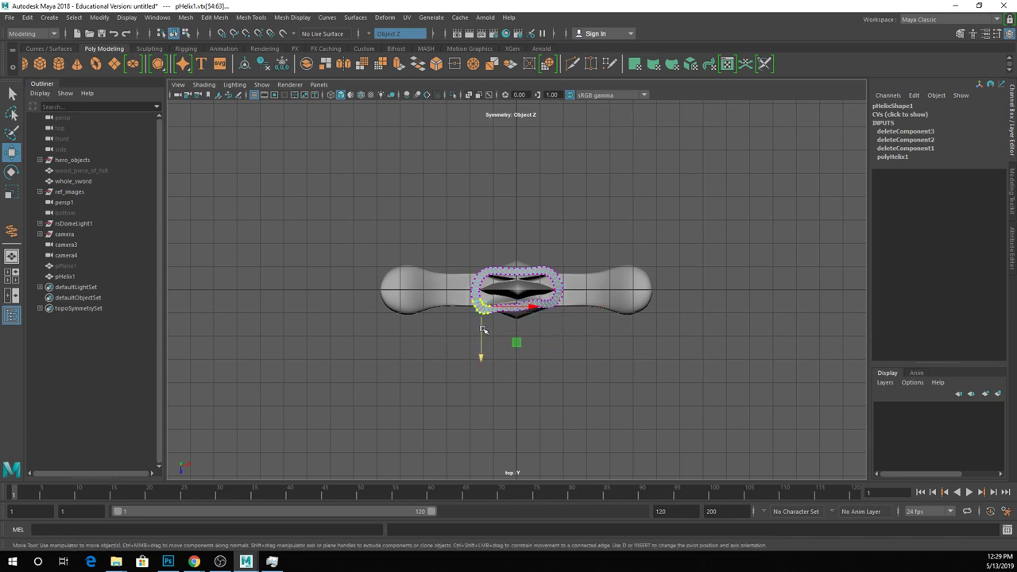
scroll(529, 301, up, 1)
scroll(530, 302, up, 2)
key(ctrl+z)
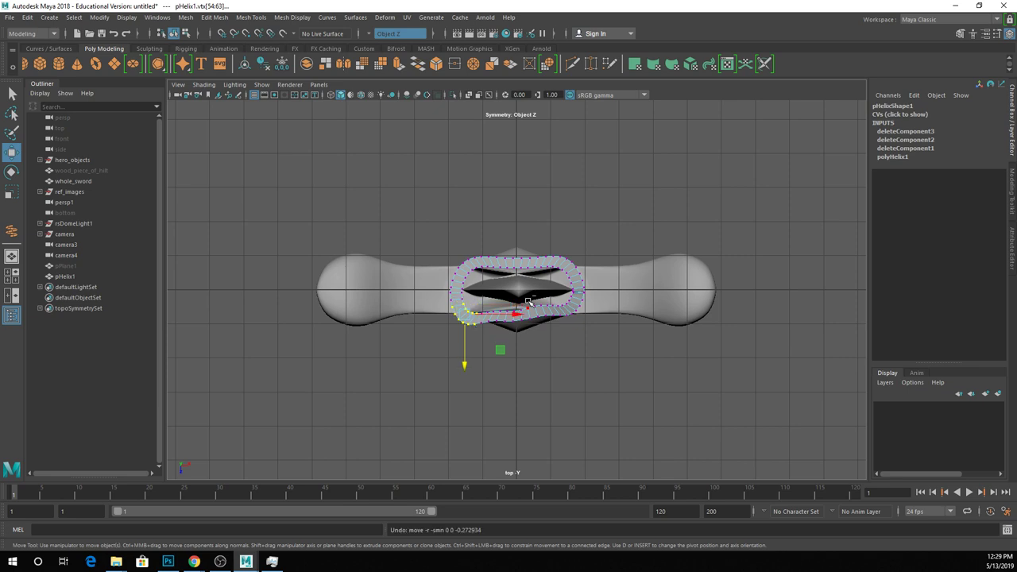
key(b)
drag(480, 344, 461, 344)
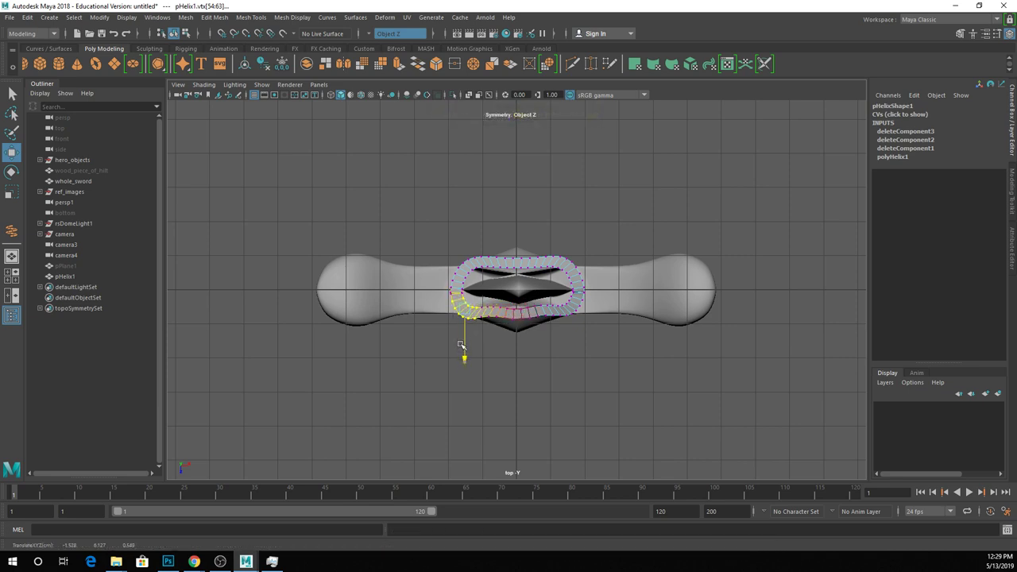
key(space)
key(space)
key(q)
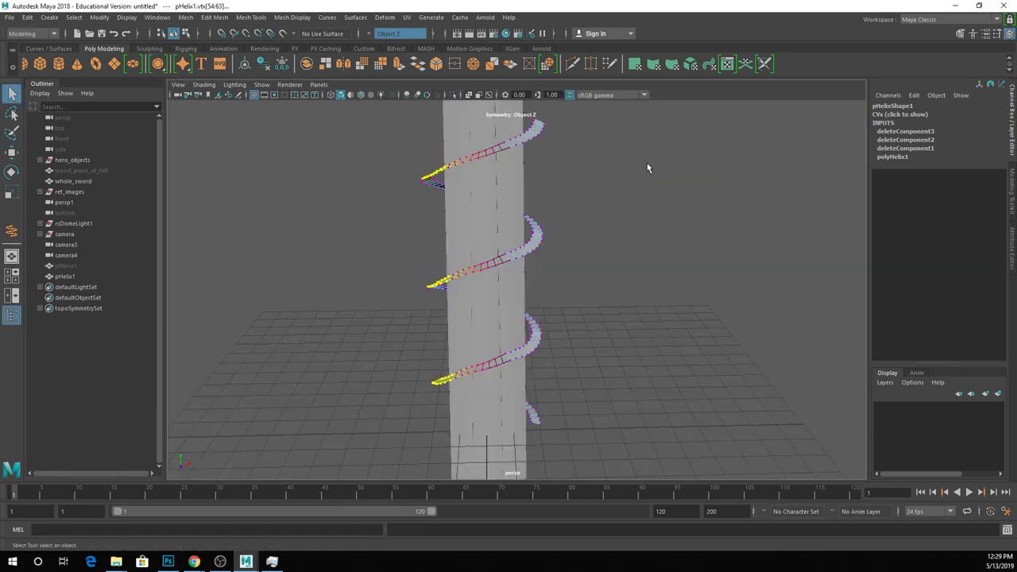
- Try extruding the spiral strip's faces down the blade, and undo back past the last corner vertex move
right_drag(534, 137, 552, 118)
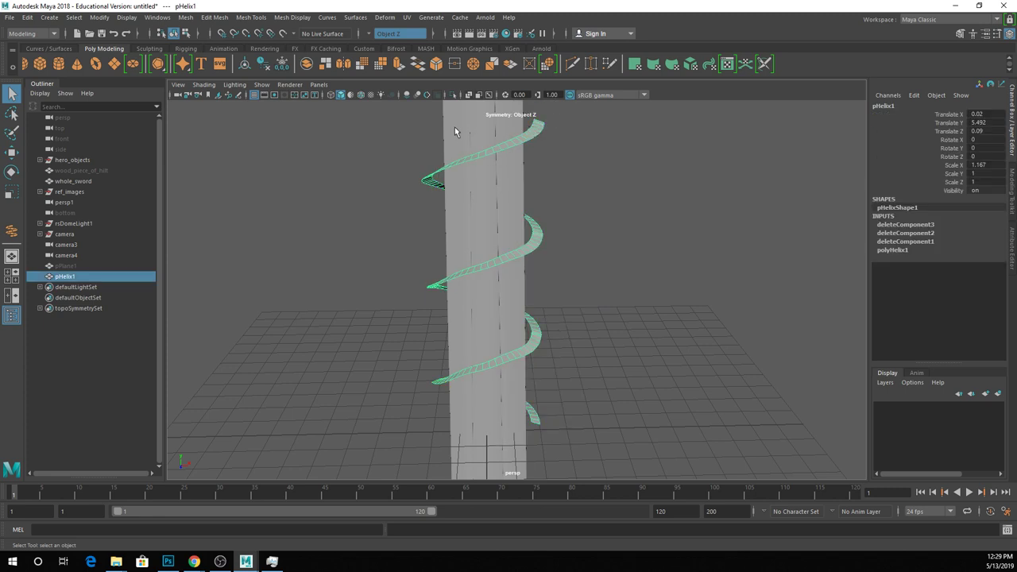
click(398, 63)
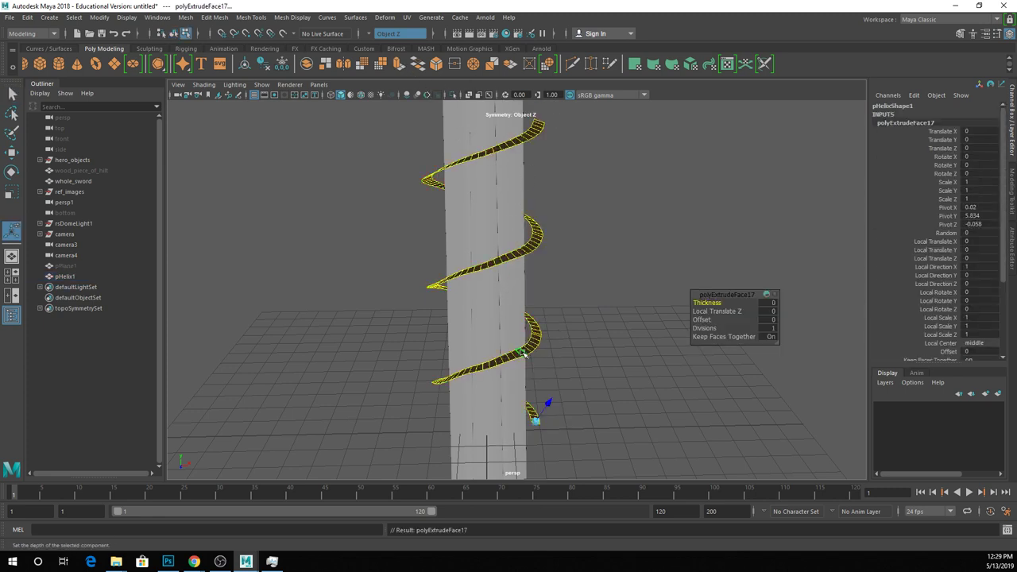
key(w)
drag(487, 231, 488, 248)
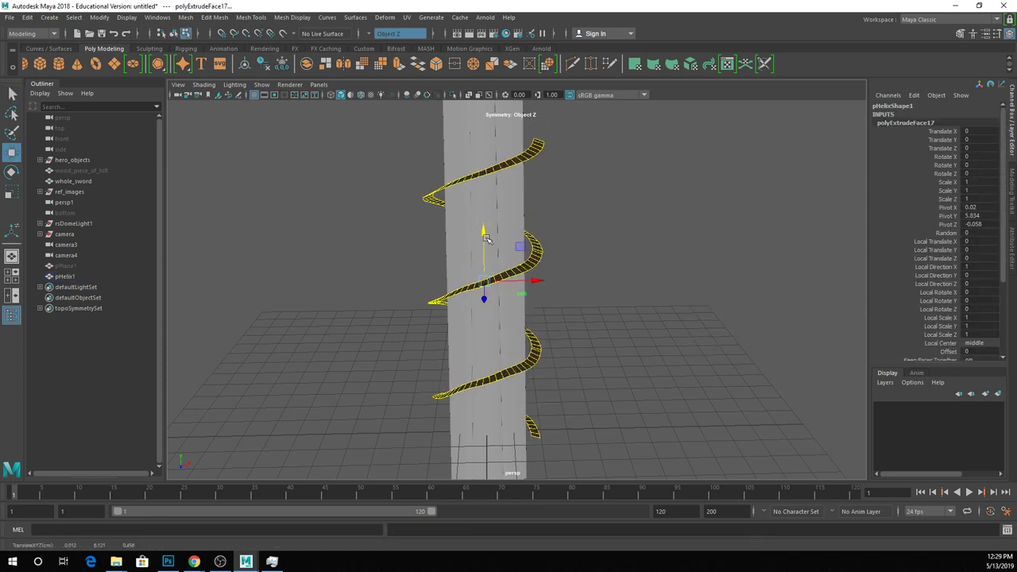
key(ctrl+z)
key(ctrl+z)
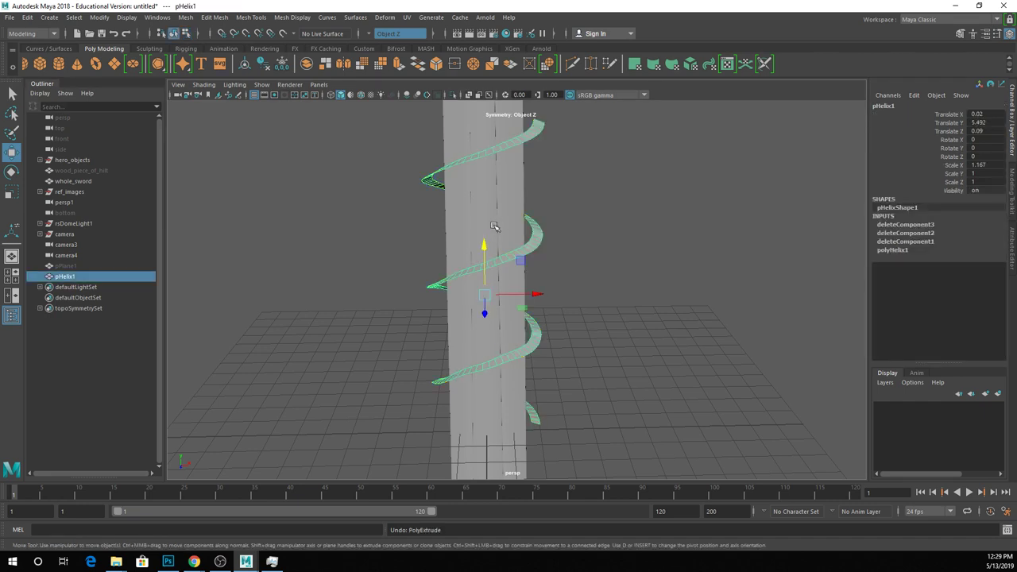
key(ctrl+z)
key(ctrl+z)
key(ctrl+z)
key(ctrl+z)
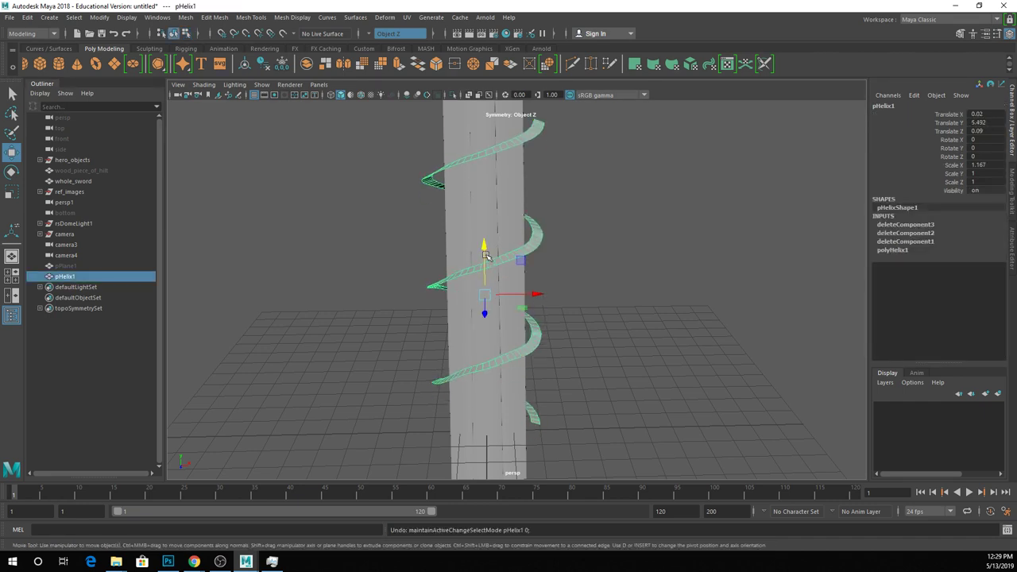
- Try extruding the spiral strip while its vertices are still selected, preview it smoothed, and undo the extrusion
key(q)
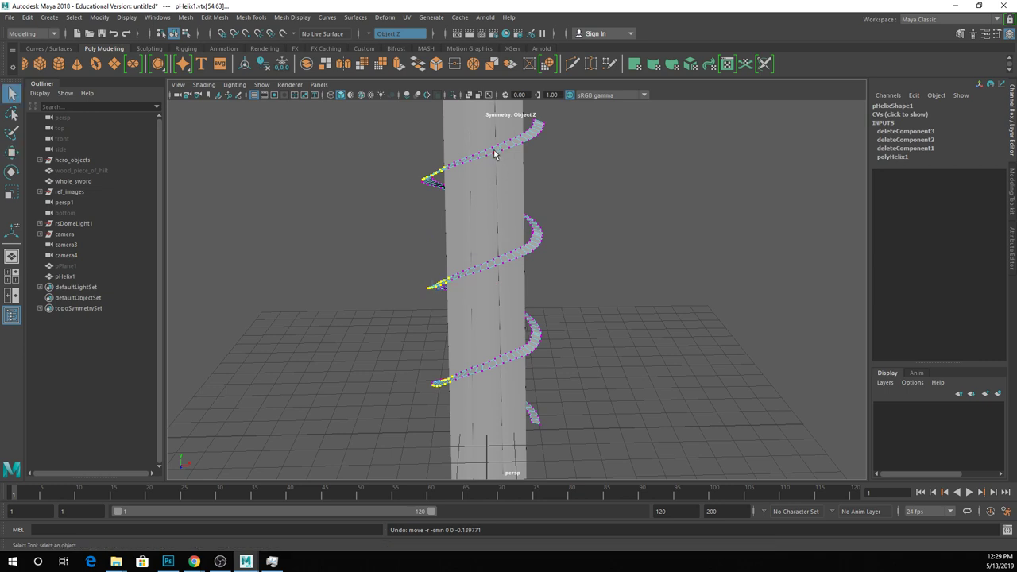
key(F8)
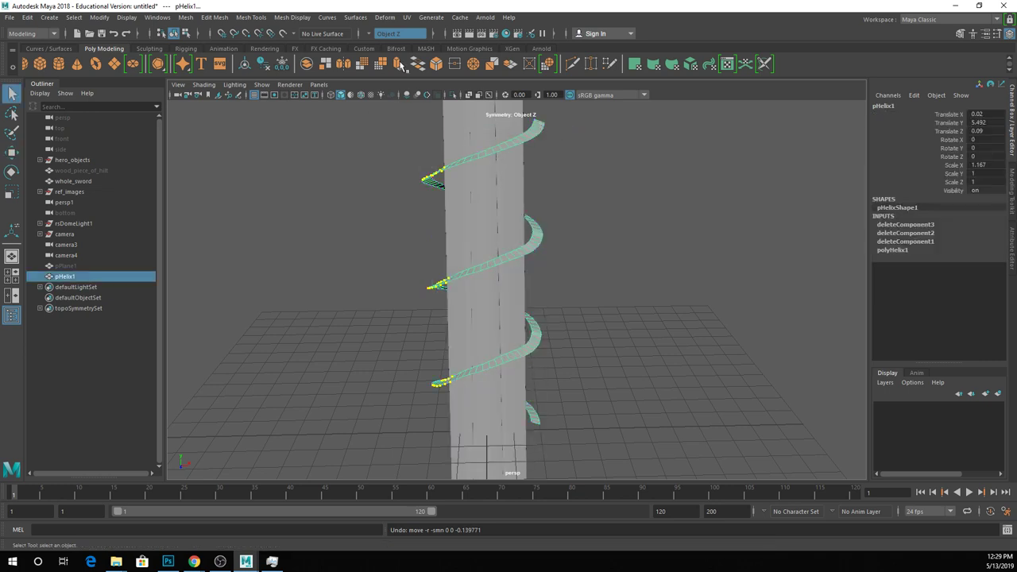
click(399, 65)
alt+drag(472, 145, 362, 283)
scroll(551, 236, up, 3)
click(364, 264)
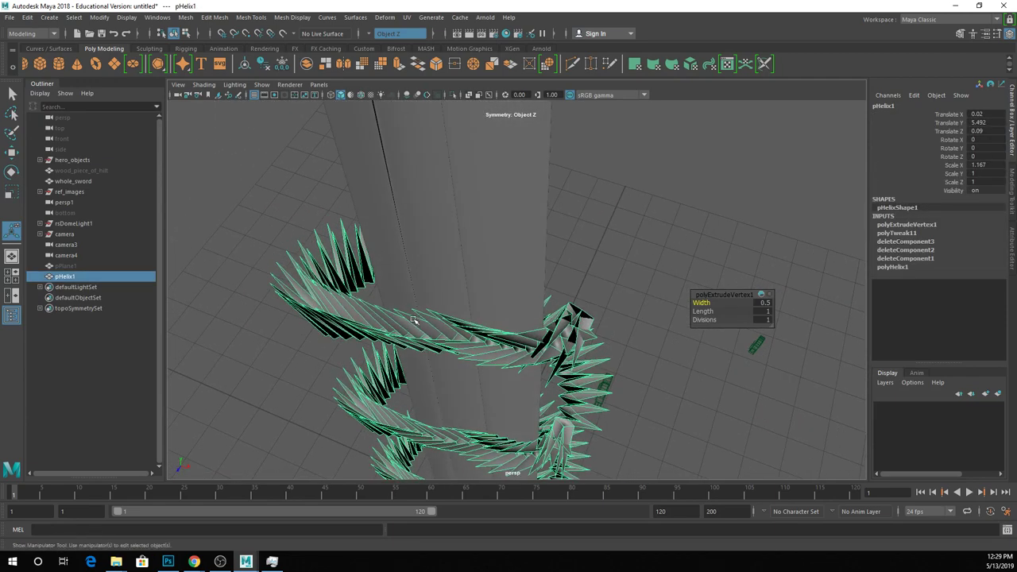
key(3)
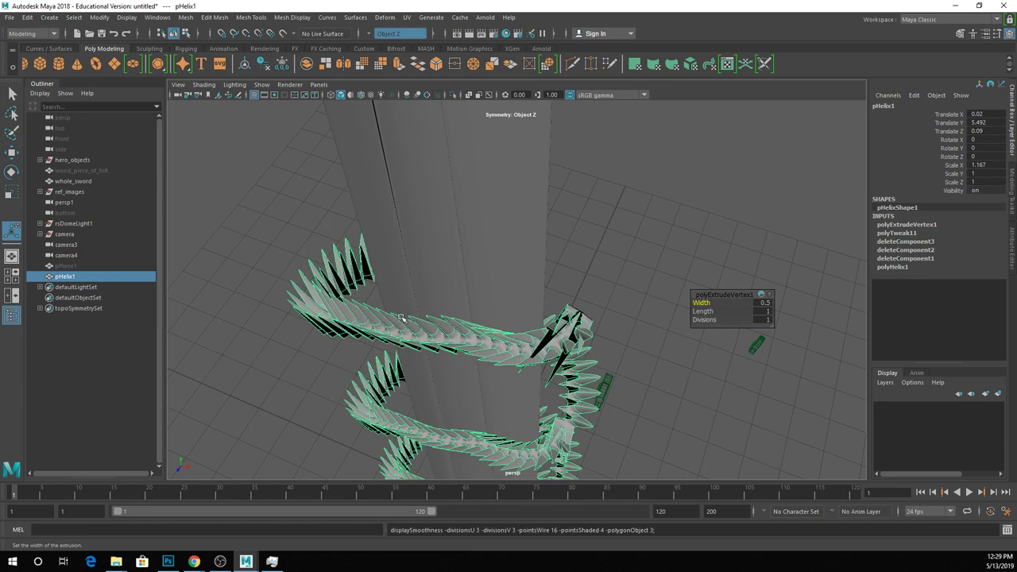
key(1)
alt+drag(401, 317, 404, 285)
key(ctrl+z)
key(ctrl+z)
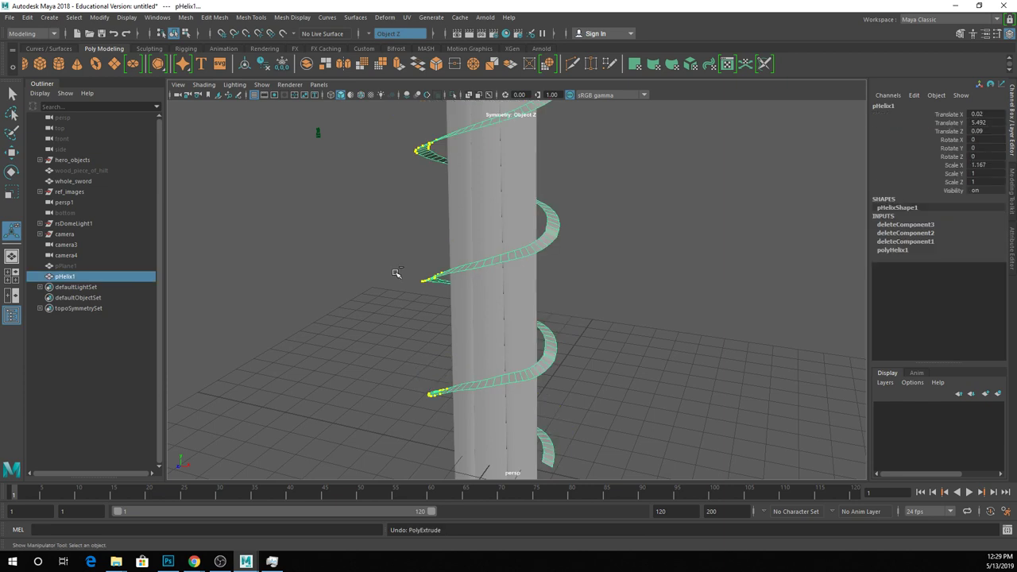
- Select the spiral strip as an object and extrude its faces about 2 units down the blade into a wide wrap
key(q)
right_drag(548, 229, 555, 221)
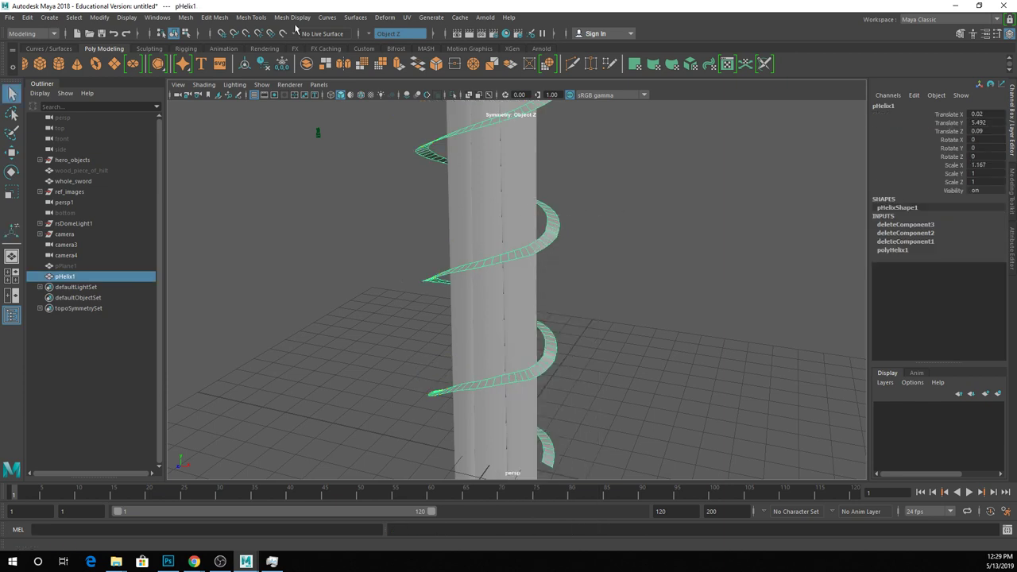
click(417, 63)
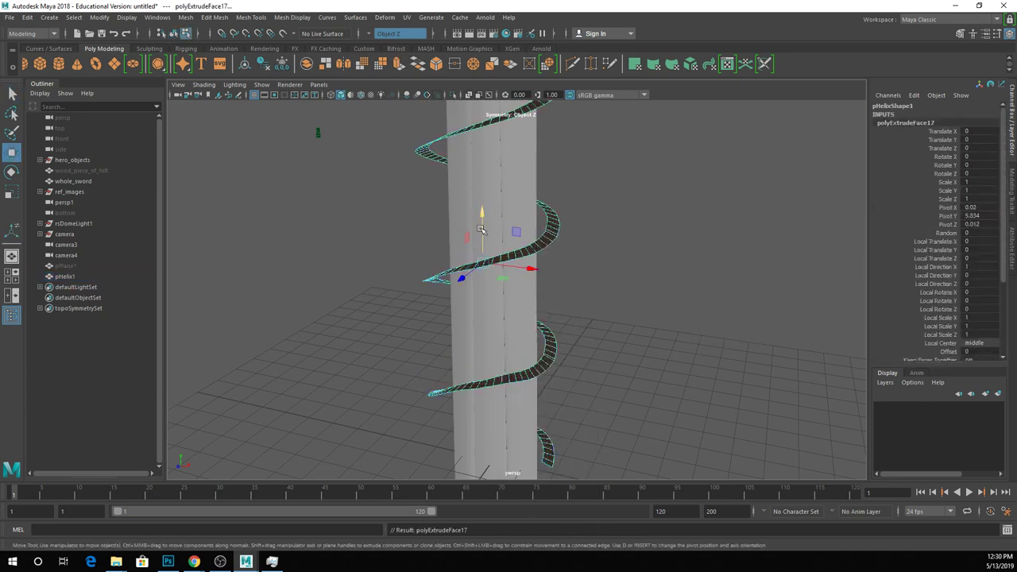
drag(480, 230, 481, 328)
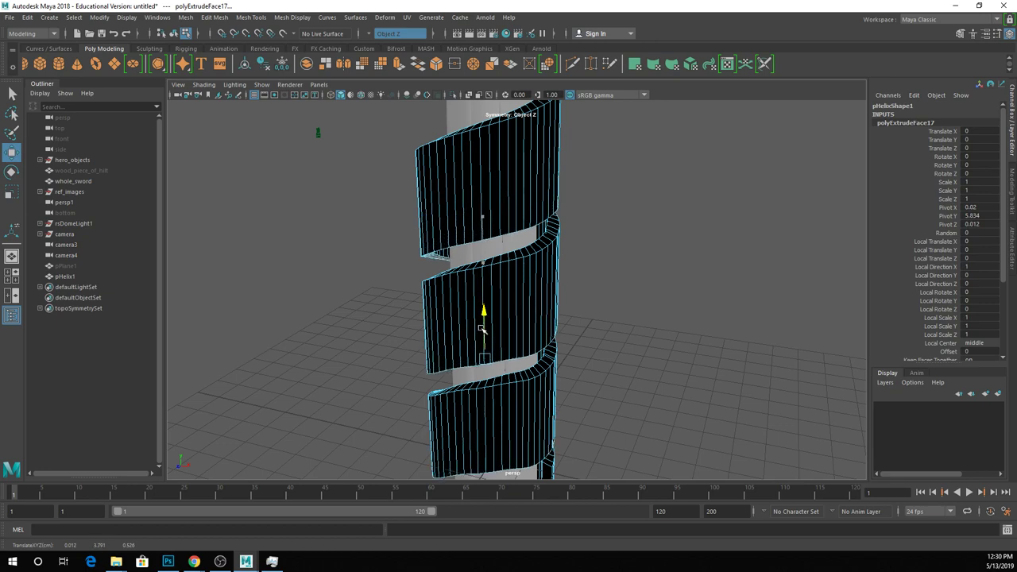
- Return to object mode and reverse the normals of the extruded helix wrap
right_drag(500, 211, 537, 177)
click(606, 209)
alt+drag(607, 209, 524, 237)
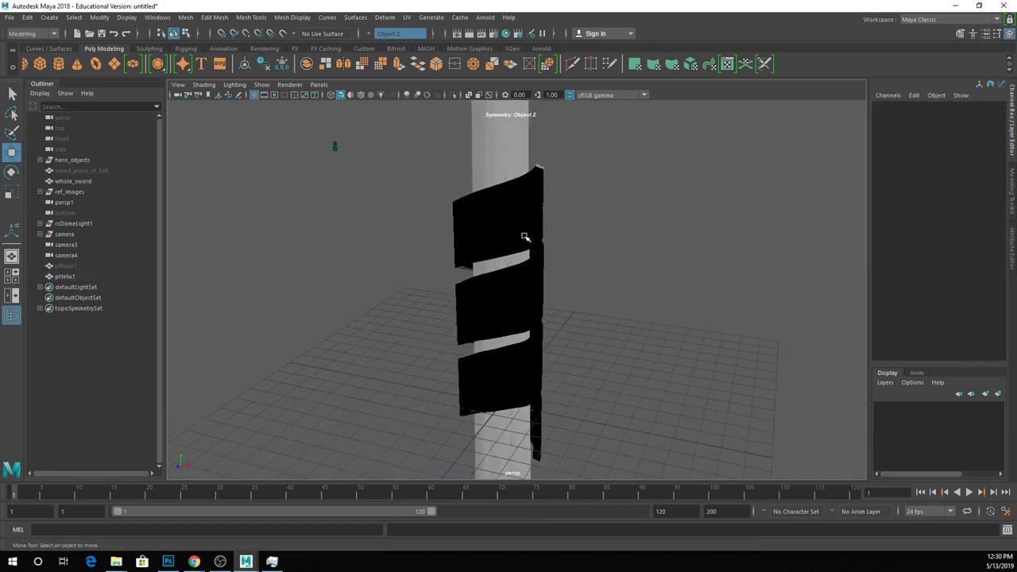
click(525, 236)
click(288, 19)
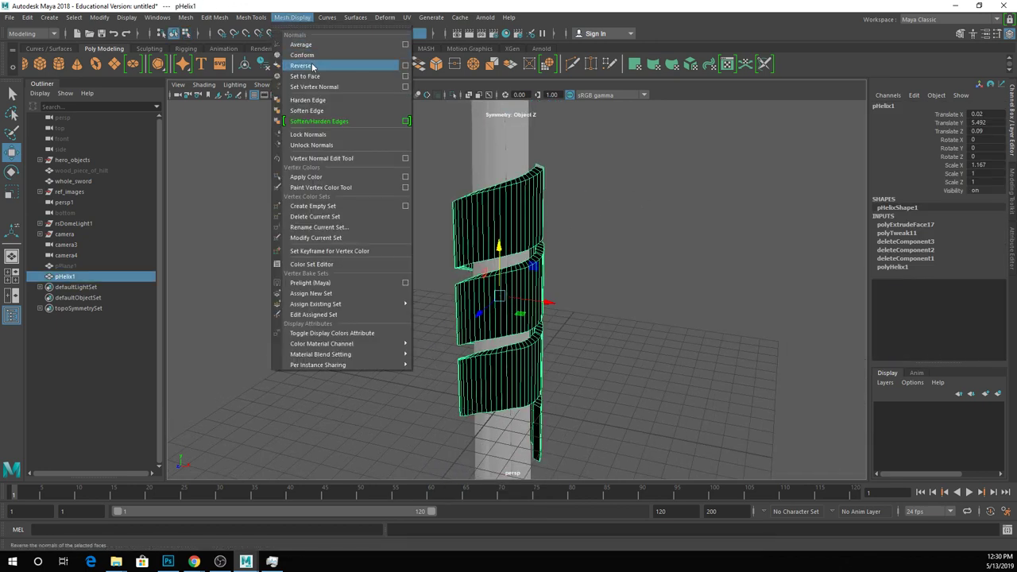
click(296, 66)
- Examine the helix wrap's fit around the blade from the side and from above, and select the wrap
click(606, 261)
alt+drag(607, 261, 588, 247)
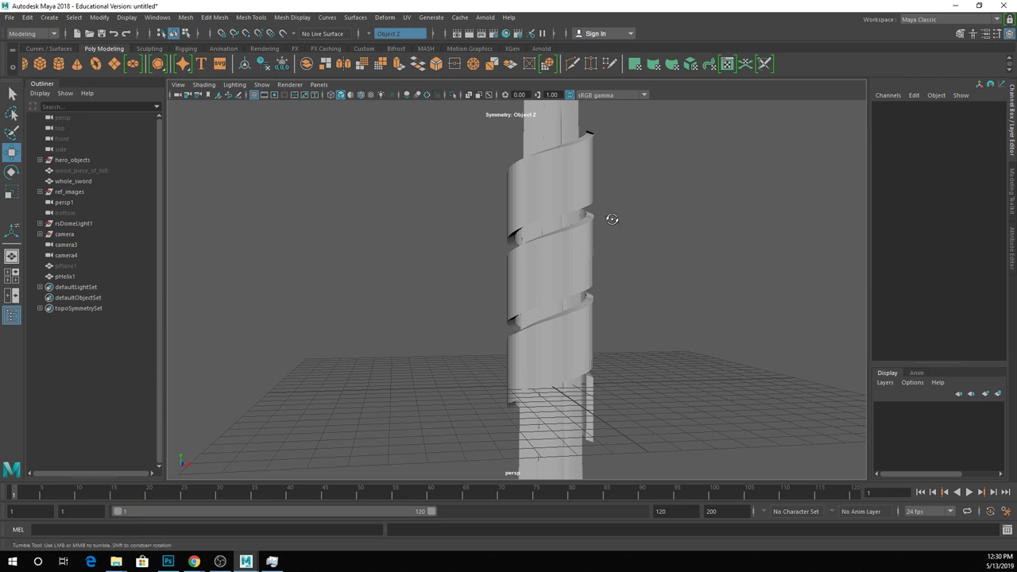
key(a)
scroll(540, 257, up, 3)
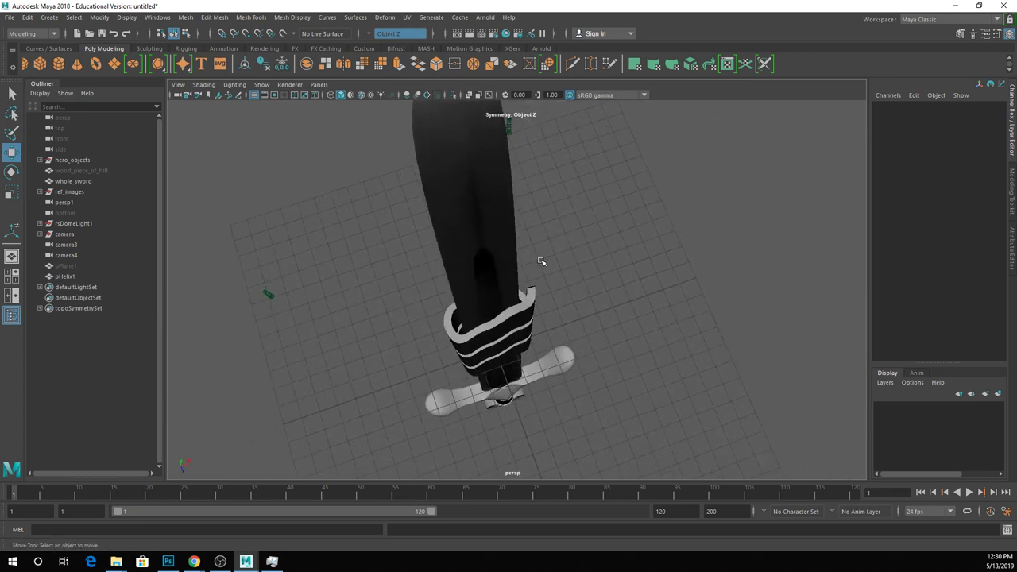
click(516, 308)
scroll(508, 324, up, 2)
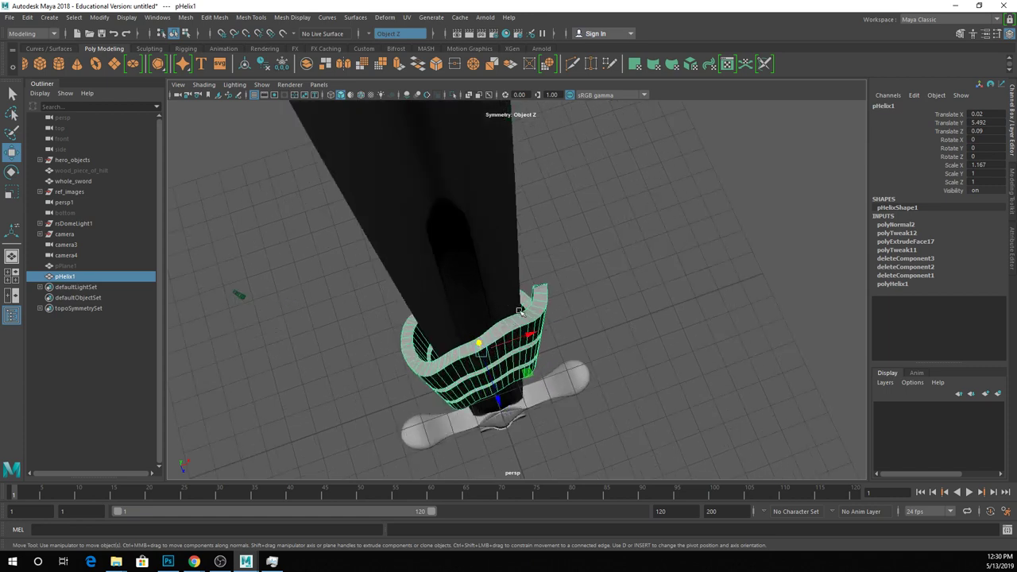
- Hide the helix wrap and select the whole sword
key(f)
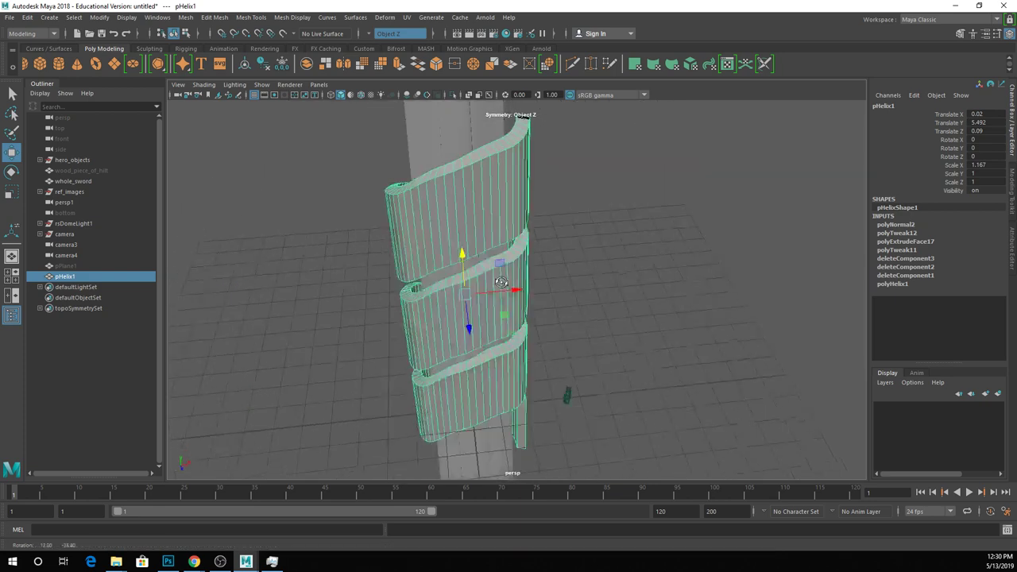
key(ctrl+h)
alt+drag(502, 278, 472, 226)
click(530, 378)
key(f)
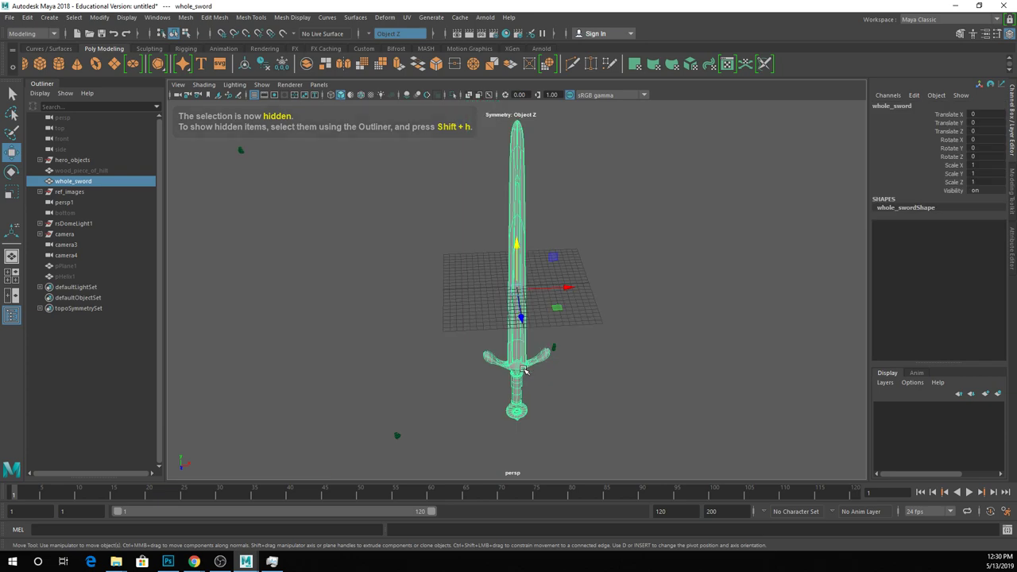
- Switch the sword to vertex editing and focus on a crossguard vertex beside the base of the blade
alt+right_drag(397, 368, 519, 374)
alt+middle_drag(520, 375, 485, 79)
alt+right_drag(485, 79, 512, 223)
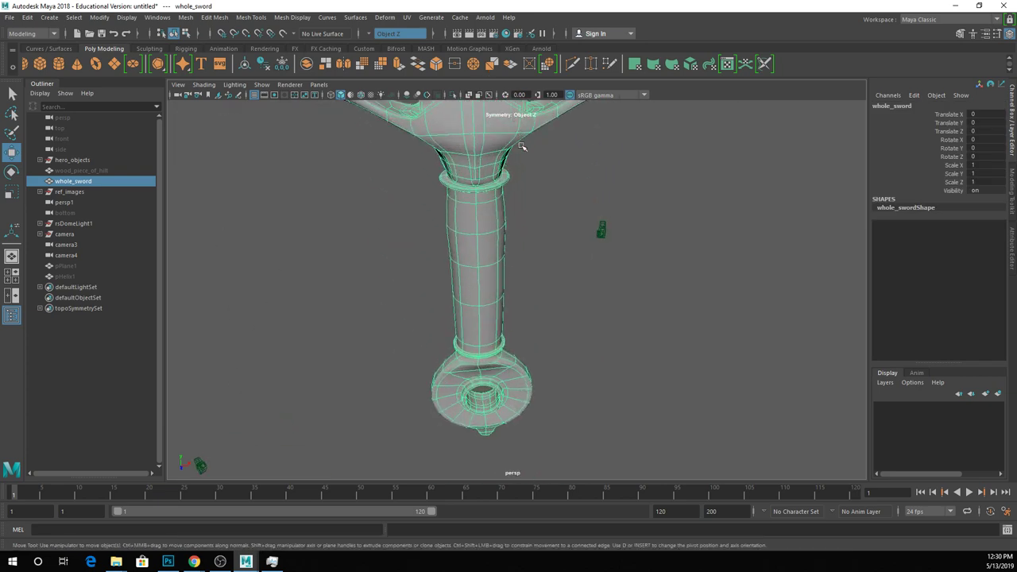
alt+middle_drag(512, 222, 534, 526)
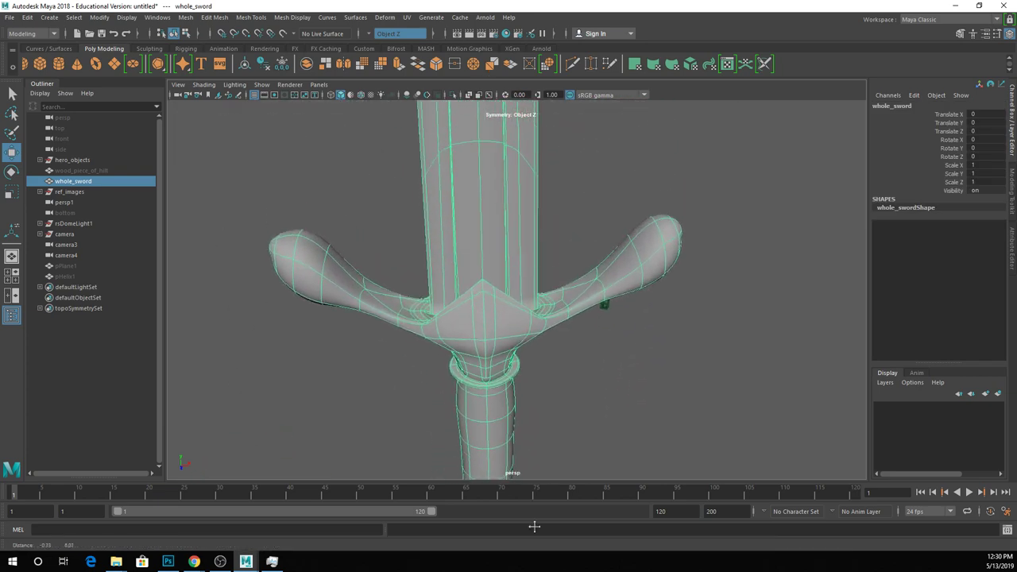
alt+right_drag(534, 526, 620, 397)
alt+middle_drag(619, 397, 715, 284)
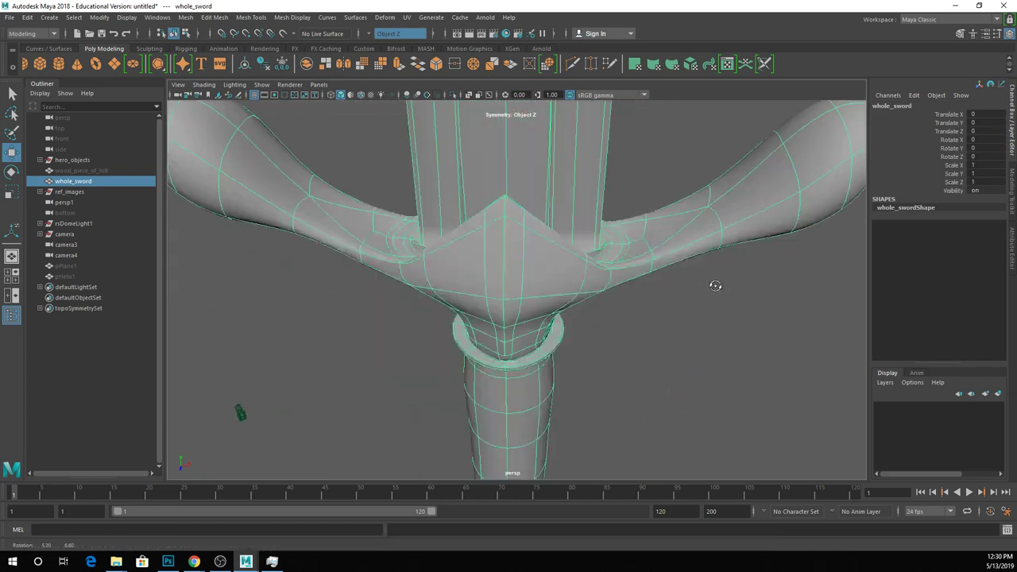
alt+drag(715, 283, 694, 183)
right_drag(681, 141, 656, 134)
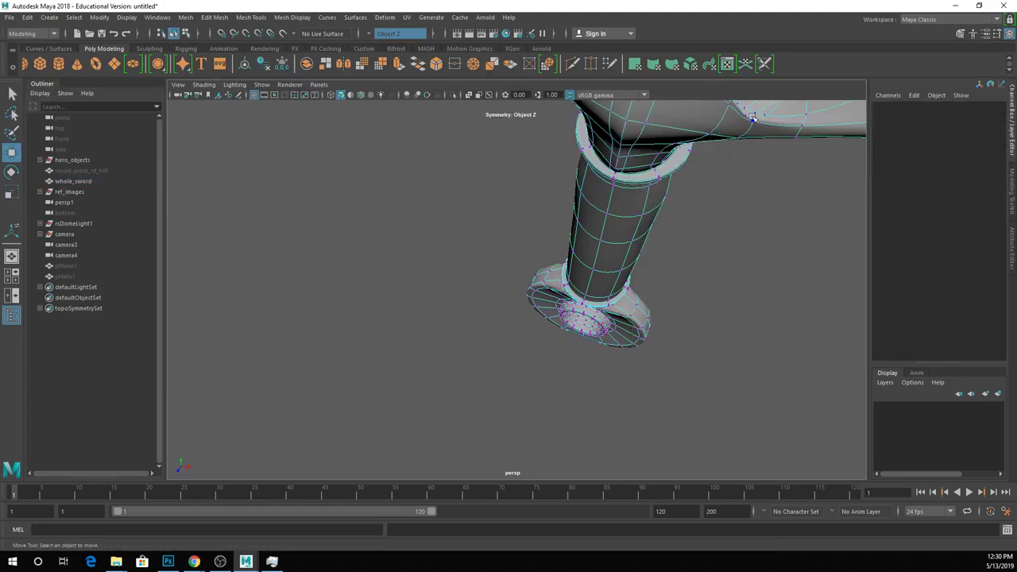
click(751, 117)
key(f)
- Select the vertices in the crossguard's recess beside the blade and move them down
alt+drag(751, 117, 475, 255)
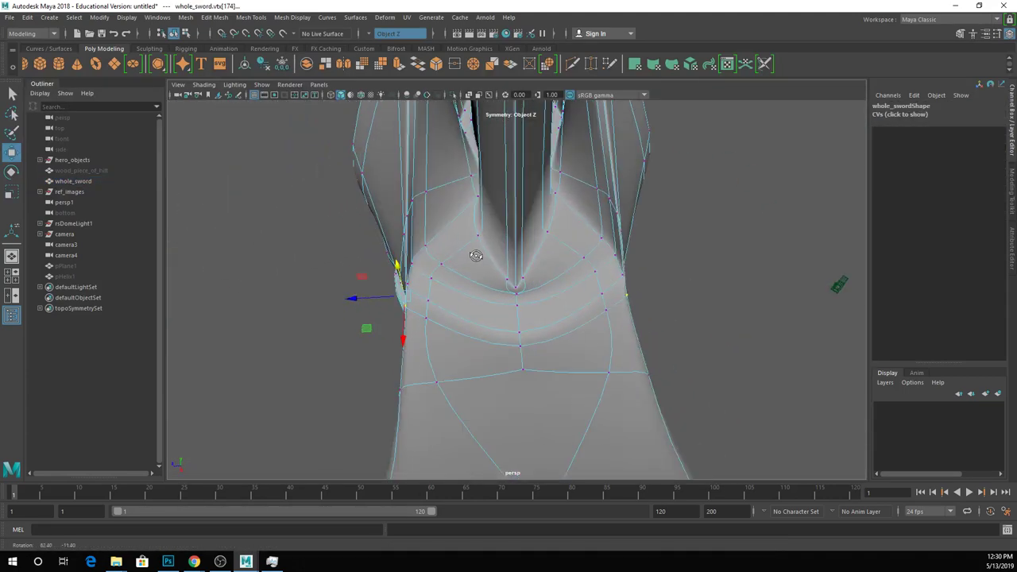
alt+drag(559, 228, 541, 291)
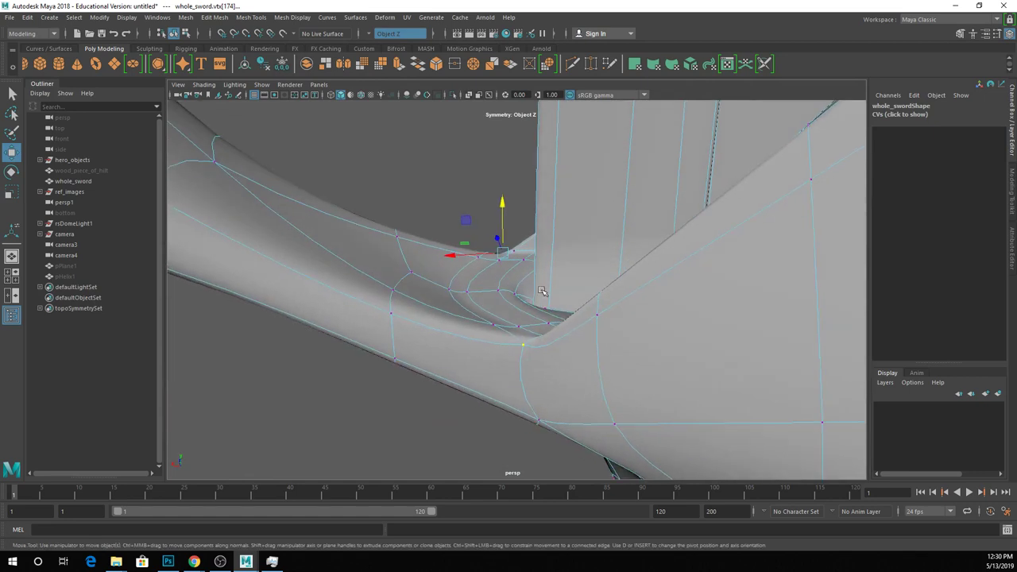
click(502, 288)
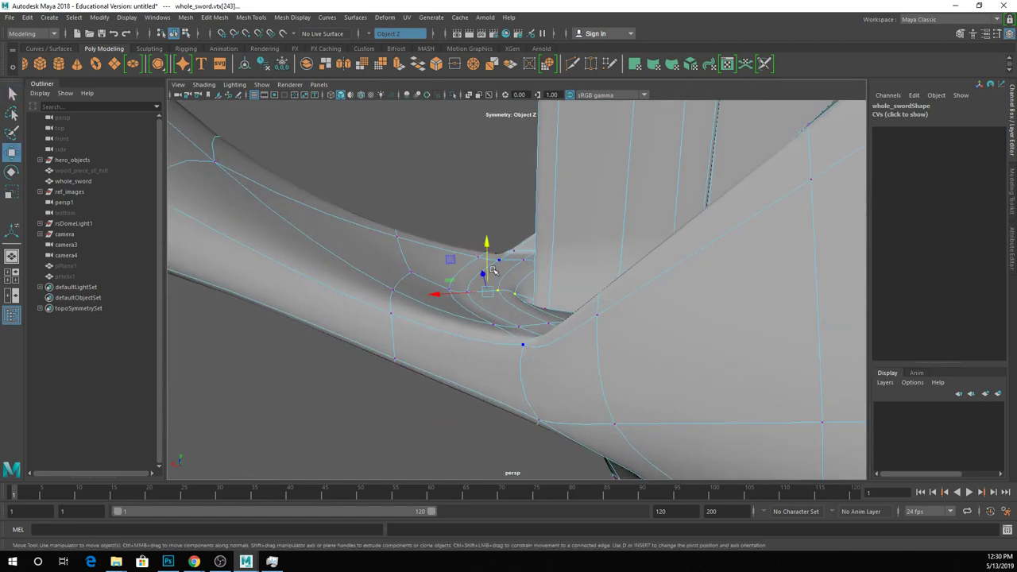
drag(492, 270, 488, 274)
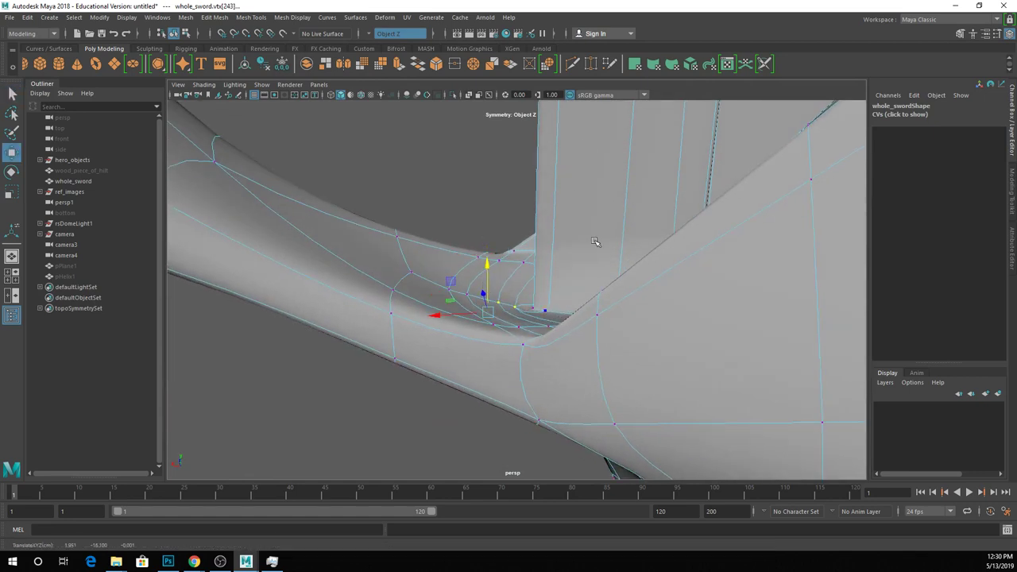
- Return to object mode, select the sword, and compare the recess around the blade's base unsmoothed and smoothed
alt+drag(613, 266, 799, 274)
right_drag(477, 209, 528, 162)
alt+drag(635, 177, 587, 220)
click(521, 244)
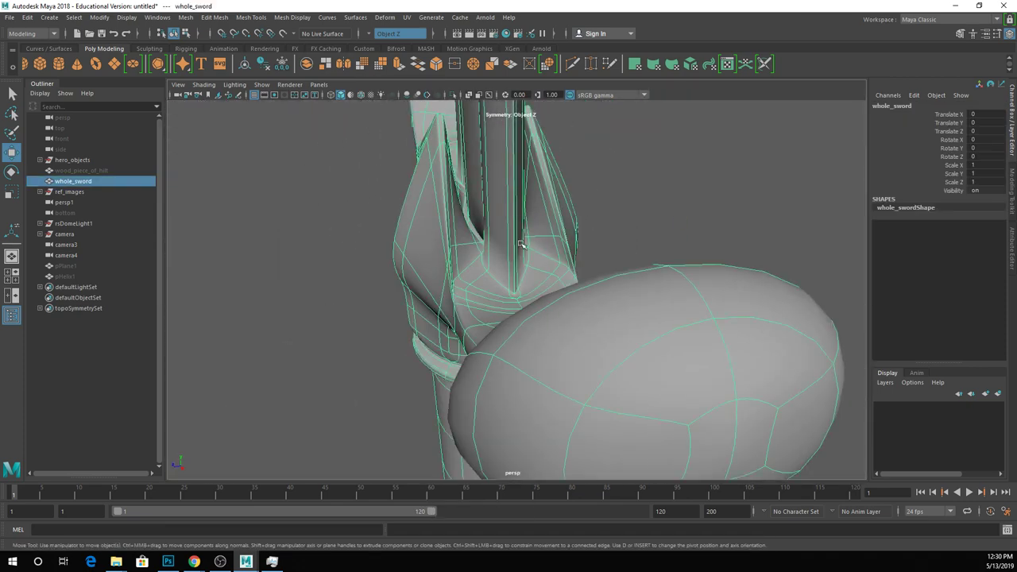
alt+drag(520, 244, 540, 286)
scroll(528, 294, up, 10)
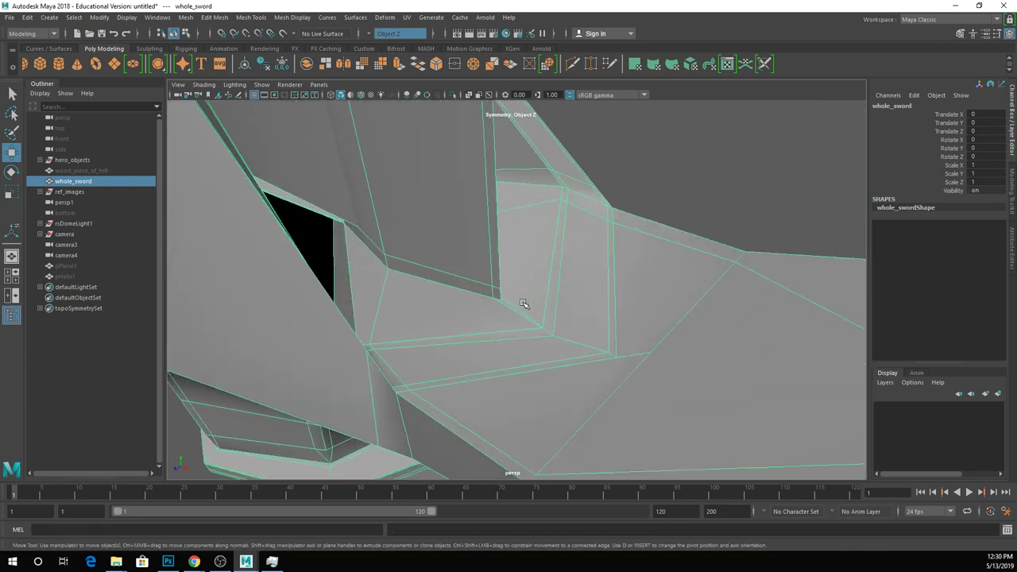
scroll(522, 314, down, 5)
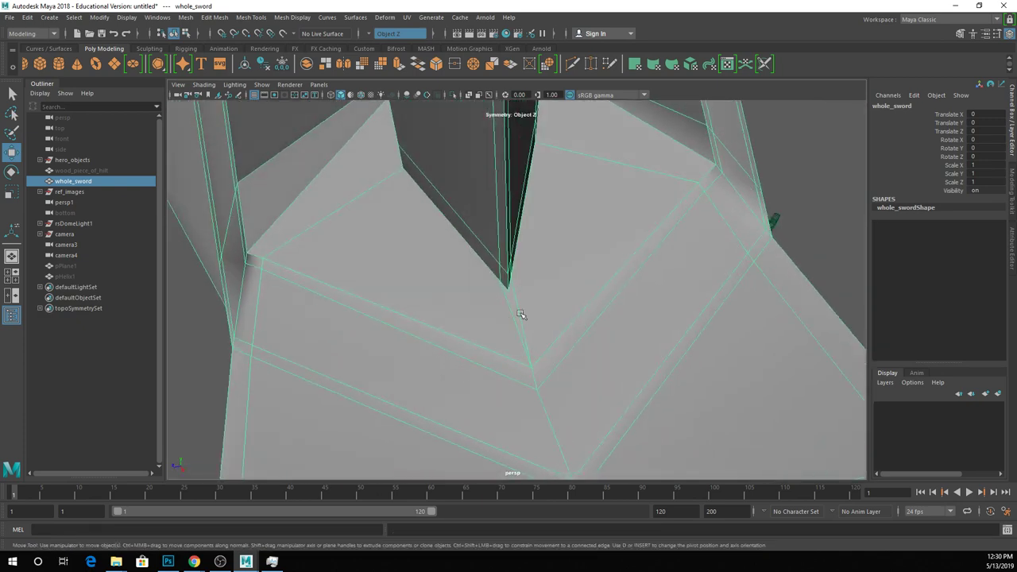
key(3)
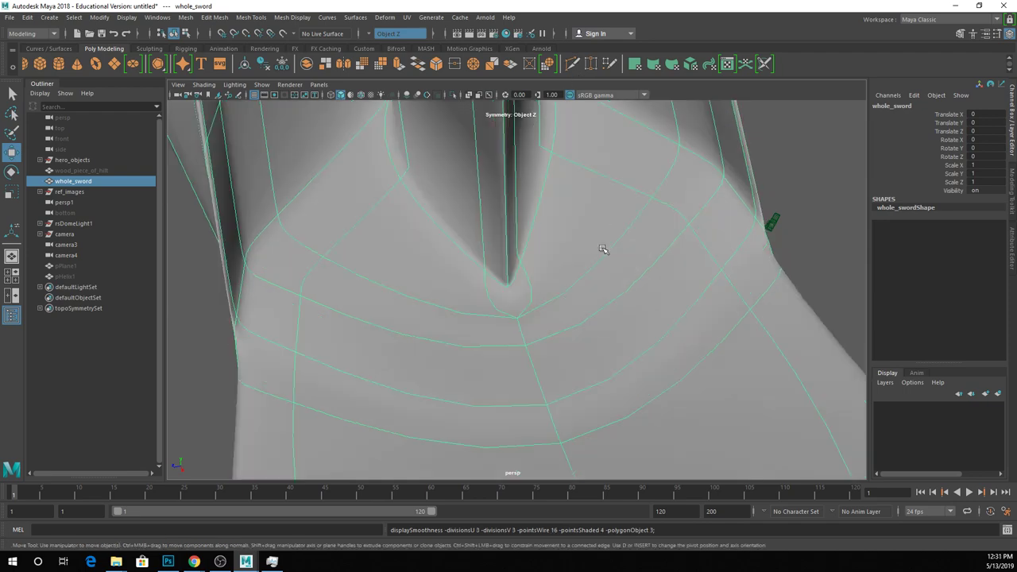
alt+drag(603, 246, 573, 279)
- Select the crossguard faces surrounding the blade's base and apply Average Vertices twice with 10 iterations
right_drag(563, 261, 559, 286)
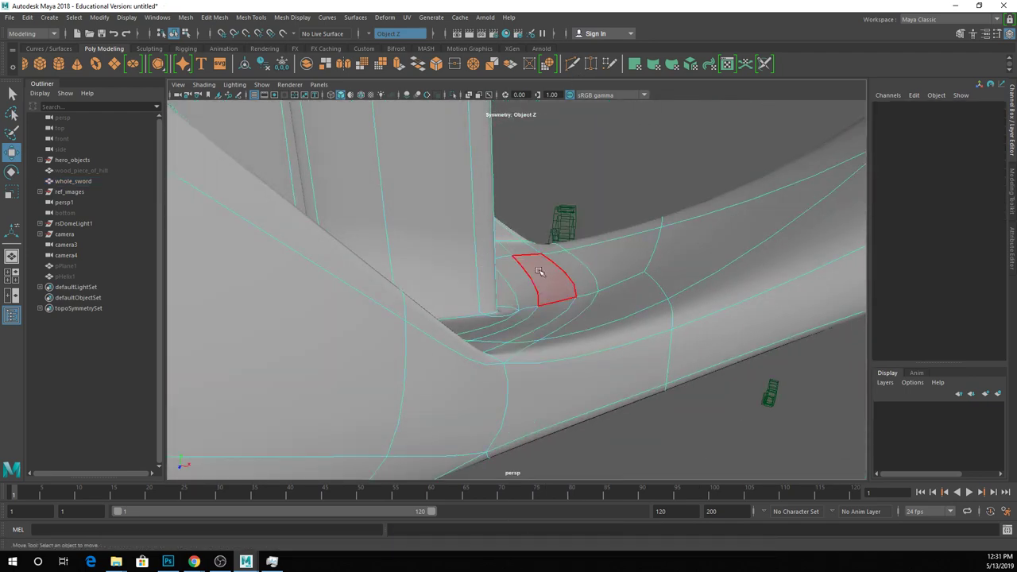
click(540, 270)
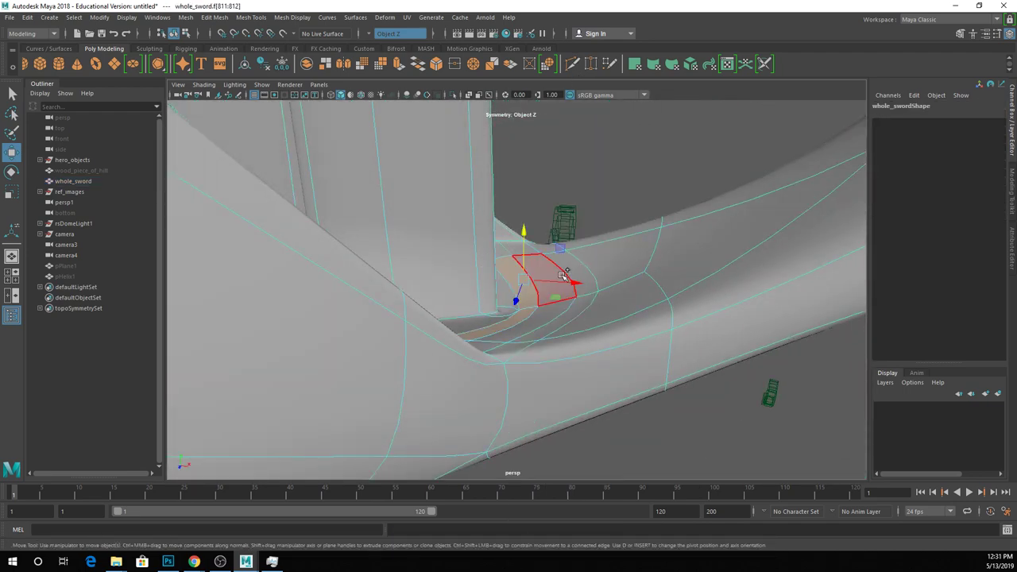
click(555, 318)
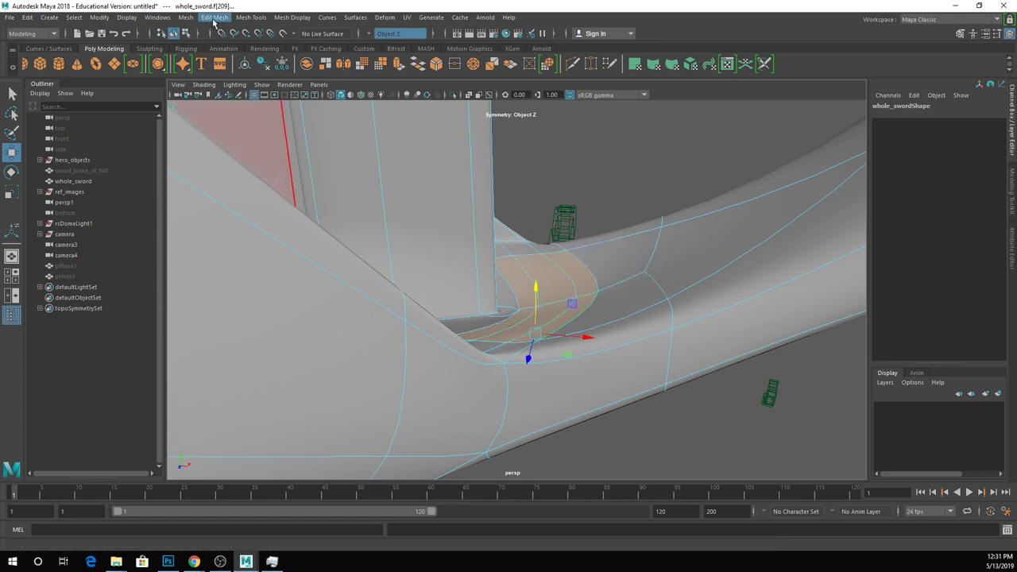
click(214, 16)
click(270, 191)
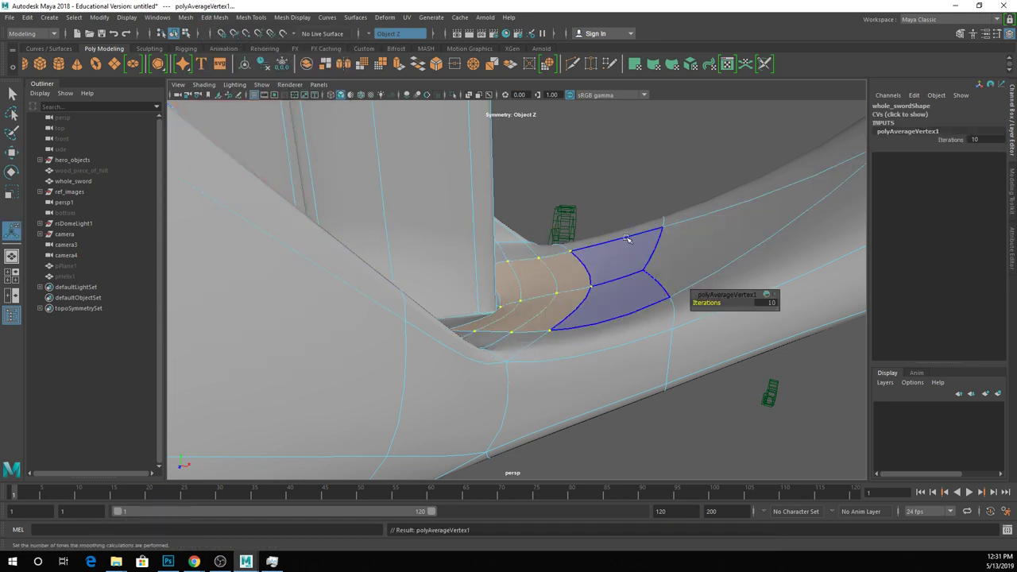
key(g)
key(w)
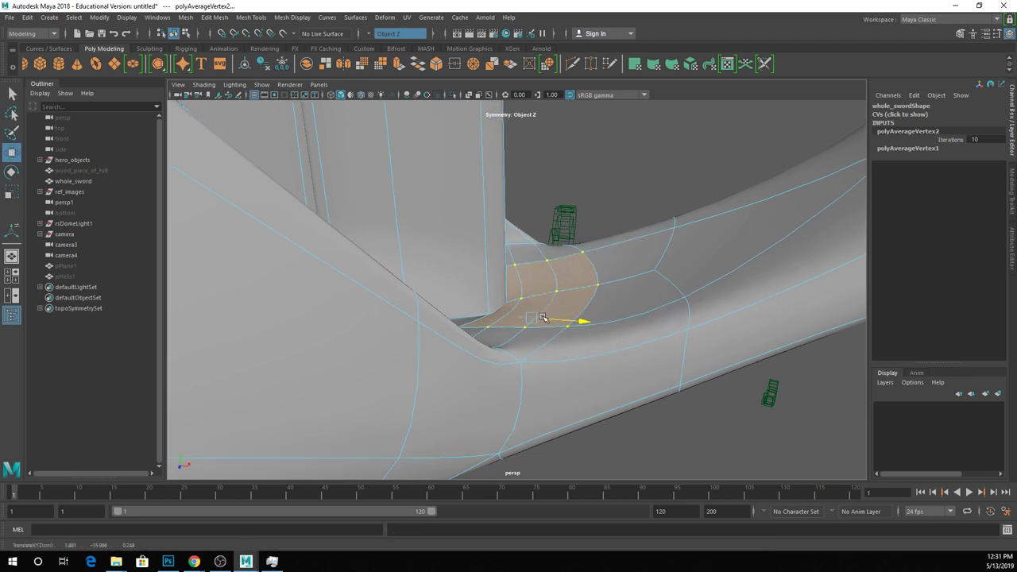
- Reselect the faces around the blade's base and move them outward along the crossguard and slightly down
key(q)
click(512, 277)
click(516, 278)
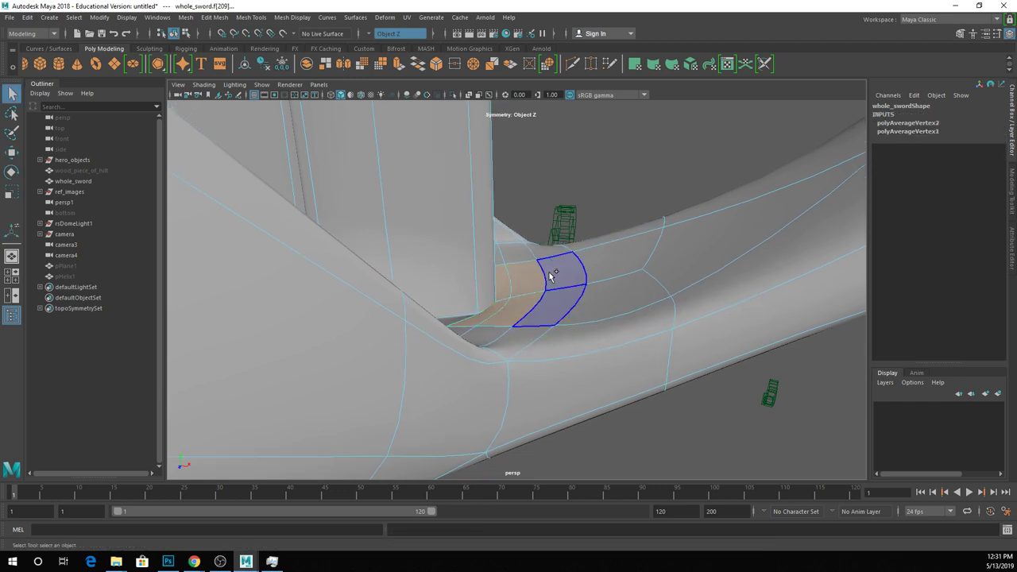
key(w)
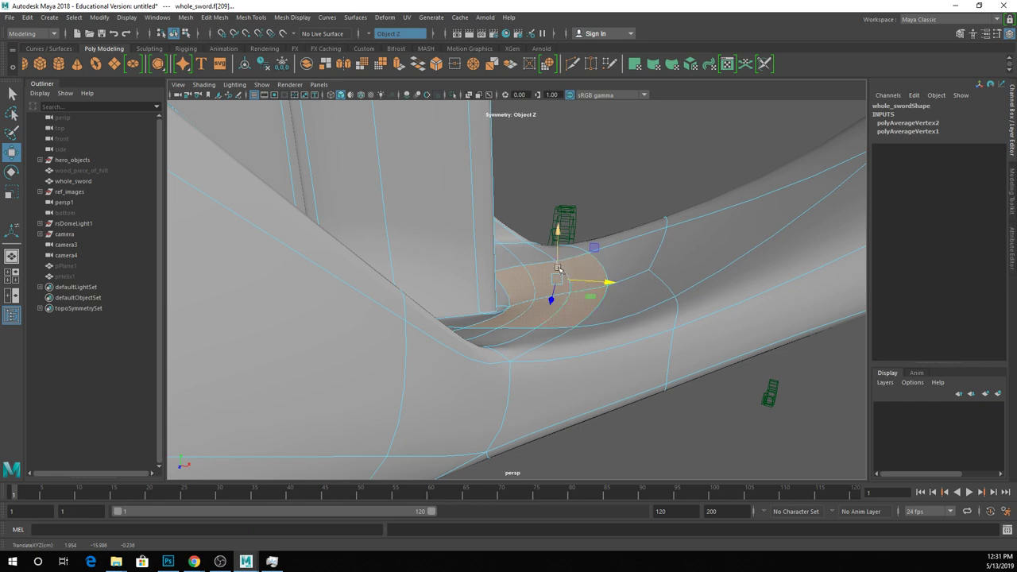
drag(557, 254, 554, 273)
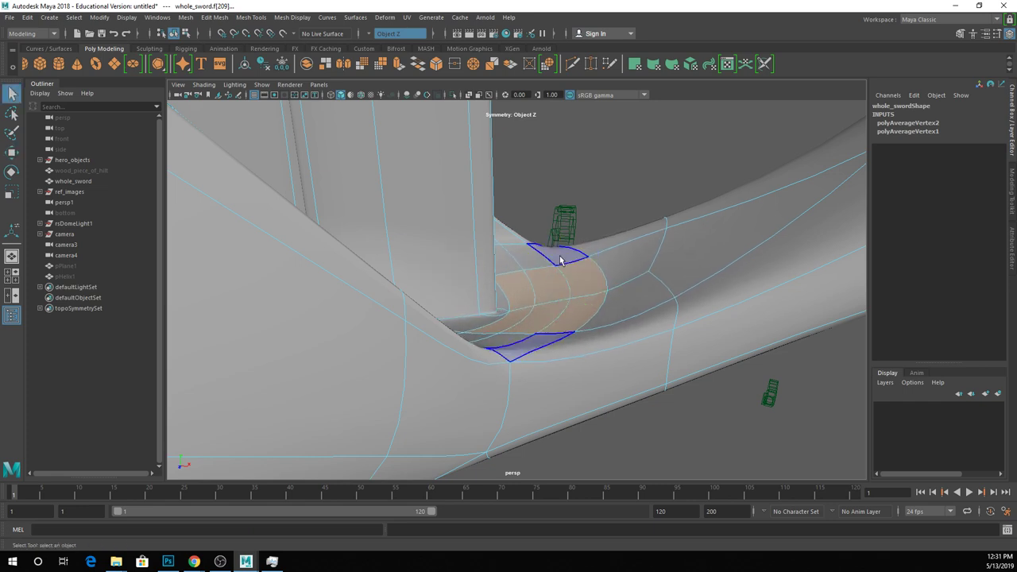
- Return to object mode, clear the selection, and examine the smoothed junction between blade and crossguard from several angles
right_drag(554, 273, 585, 240)
click(655, 178)
alt+drag(655, 178, 556, 239)
click(452, 227)
click(777, 327)
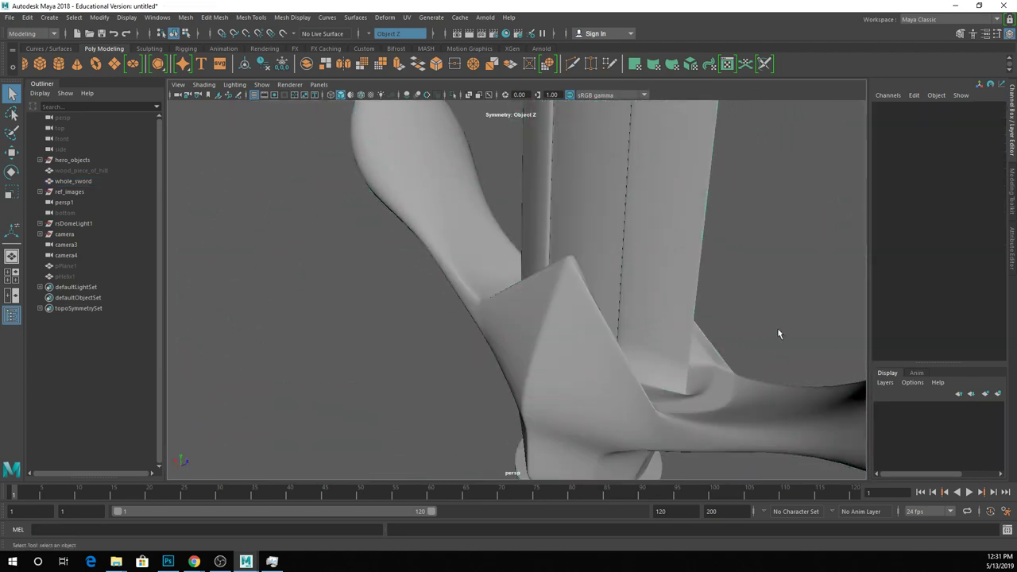
alt+right_drag(777, 327, 721, 286)
alt+drag(720, 287, 646, 374)
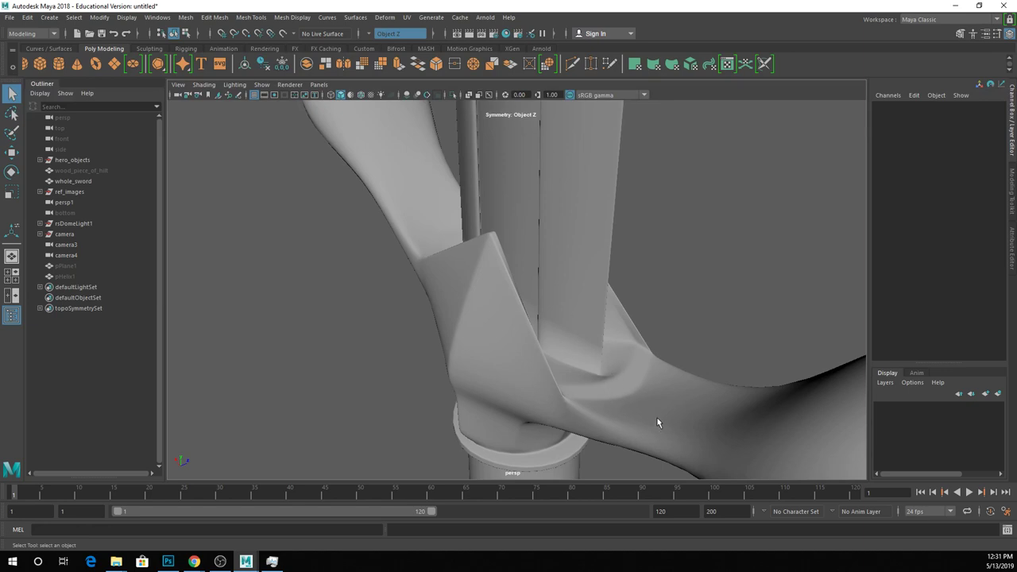
alt+right_drag(681, 336, 642, 325)
alt+drag(642, 325, 599, 297)
alt+right_drag(599, 297, 549, 366)
- Select the sword and pick out the edges on the side of the guard's neck above the grip collar
click(553, 357)
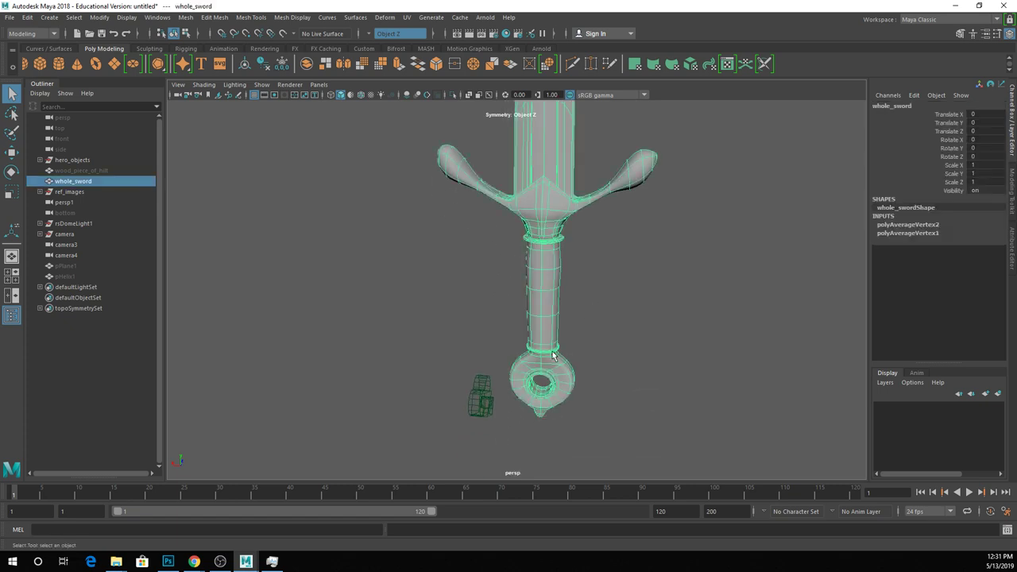
alt+drag(554, 357, 592, 311)
alt+right_drag(593, 311, 502, 297)
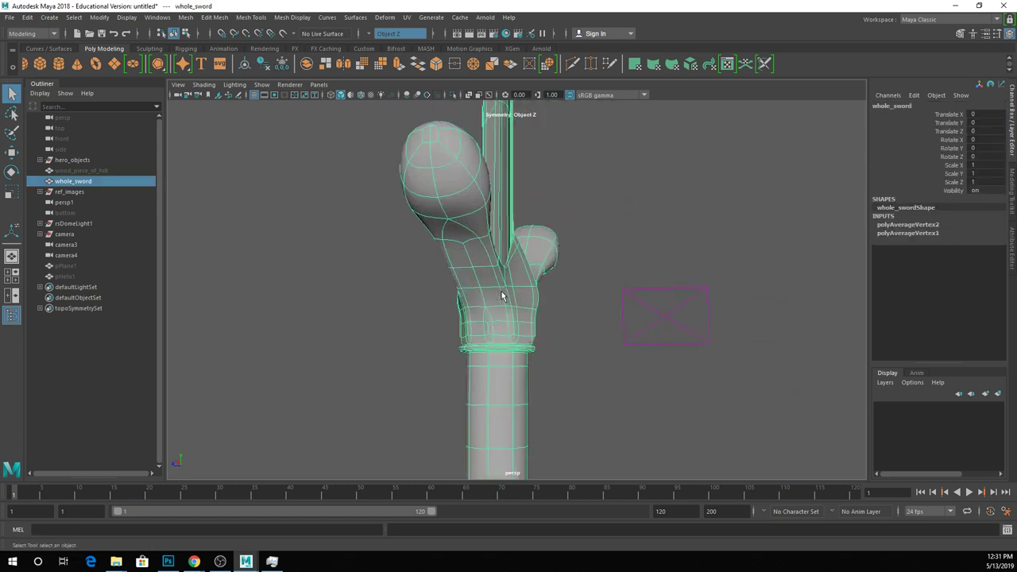
scroll(502, 296, up, 3)
alt+drag(509, 295, 497, 328)
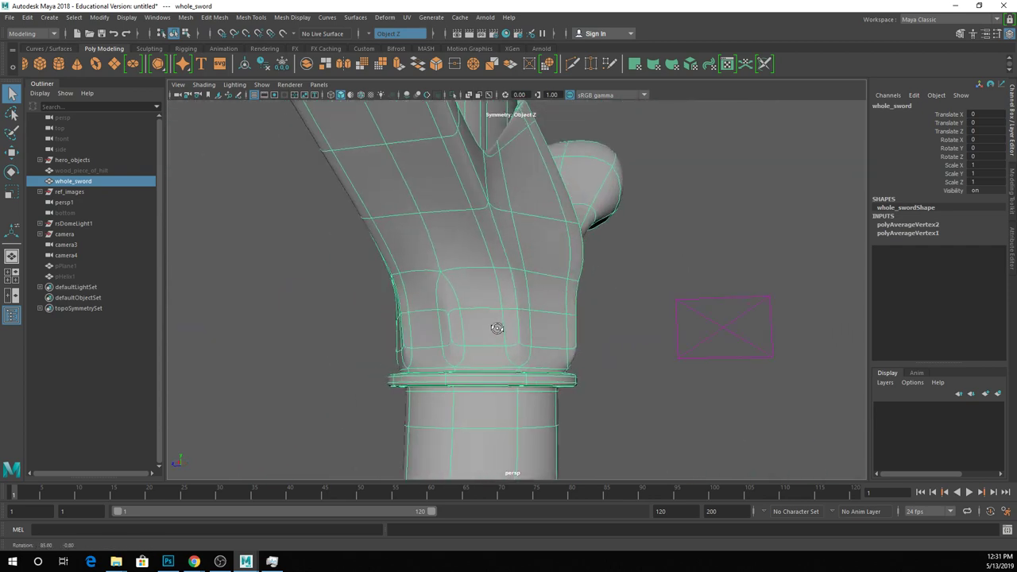
right_drag(453, 298, 409, 262)
click(448, 310)
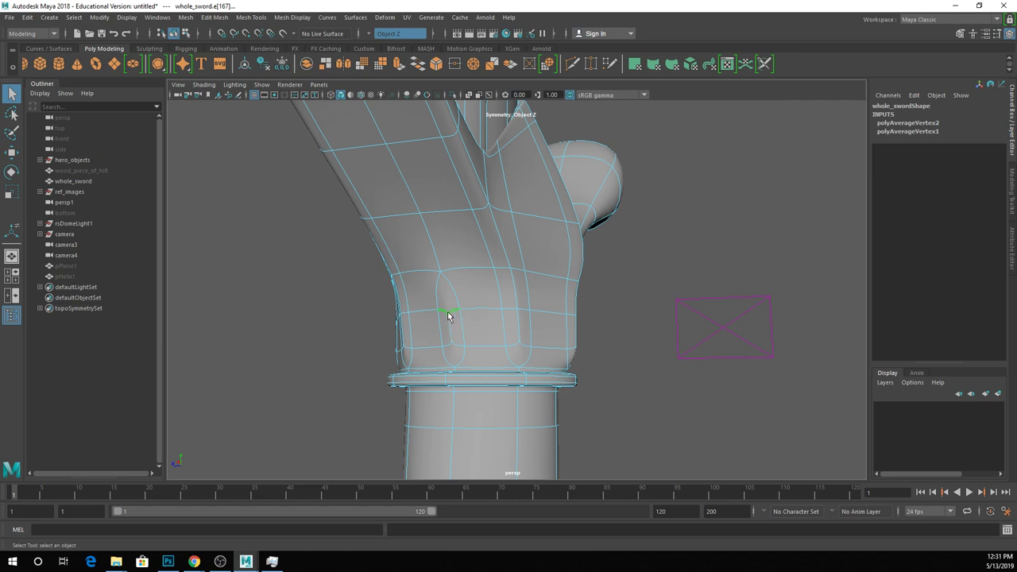
double_click(453, 273)
- Return the sword to object mode and compare the guard's neck unsmoothed and smoothed
key(F8)
click(588, 310)
alt+drag(574, 306, 514, 311)
click(464, 328)
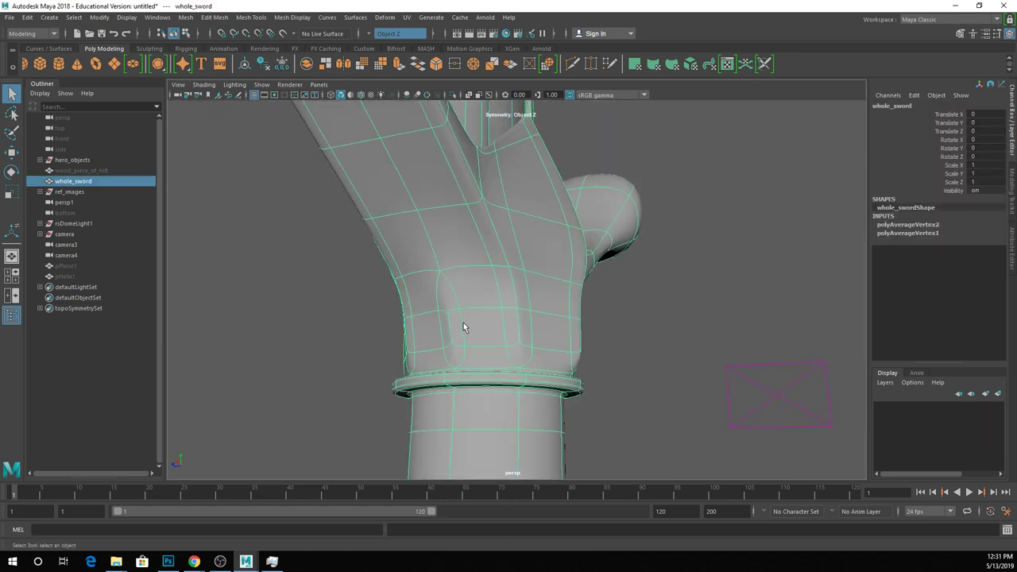
key(1)
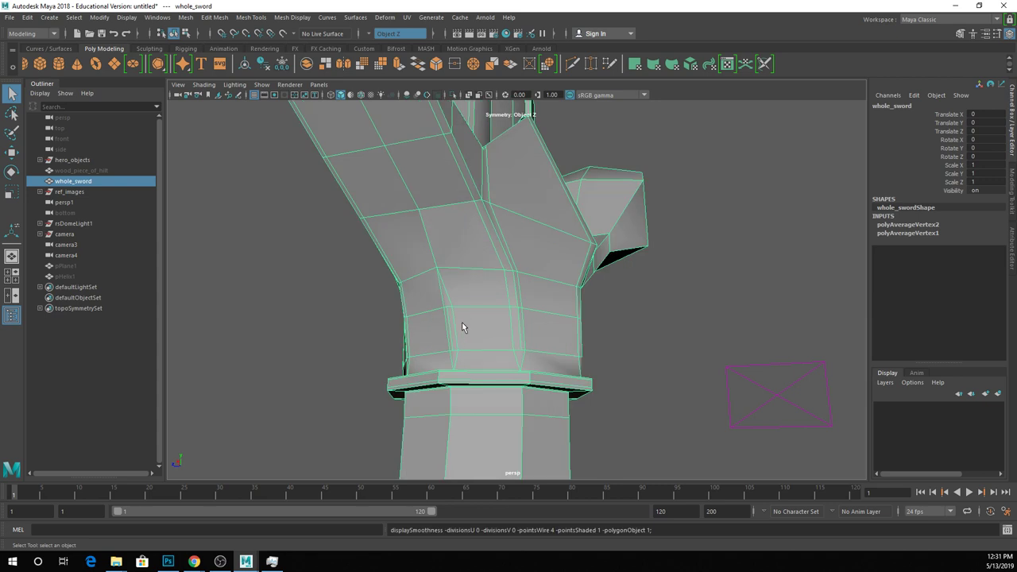
key(3)
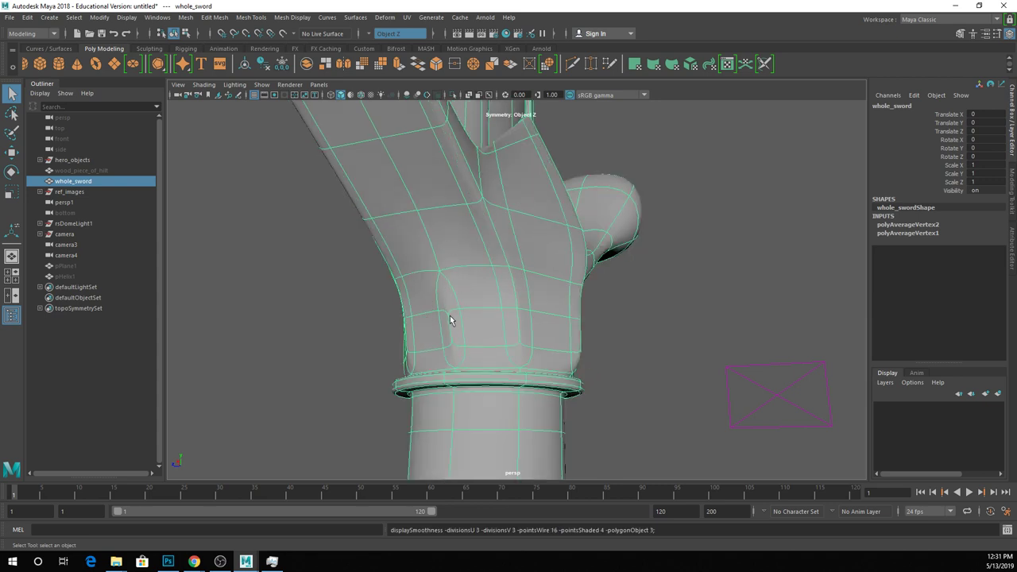
- Select the vertices on the closely spaced edges at the side of the guard's neck
right_drag(449, 319, 402, 271)
click(442, 314)
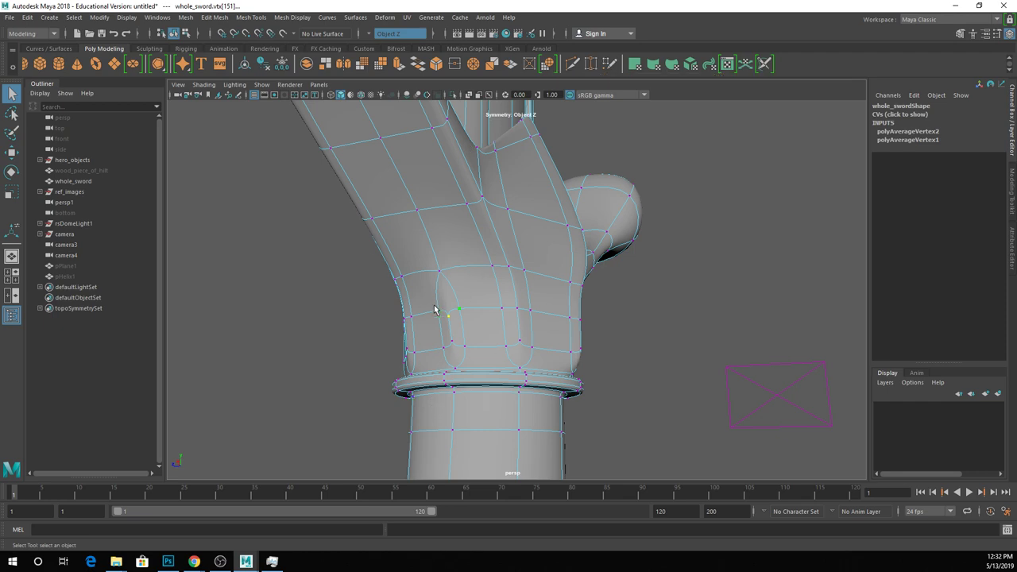
alt+drag(435, 310, 391, 326)
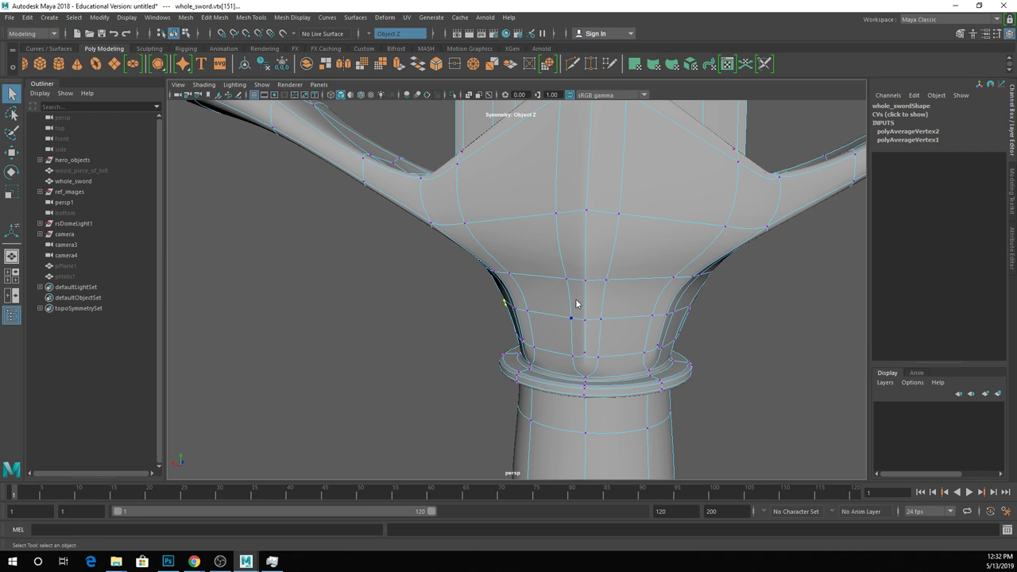
- Check the neck's smoothed shading from the front in object mode, and bring the sword back into vertex editing
right_drag(575, 256, 624, 238)
click(498, 325)
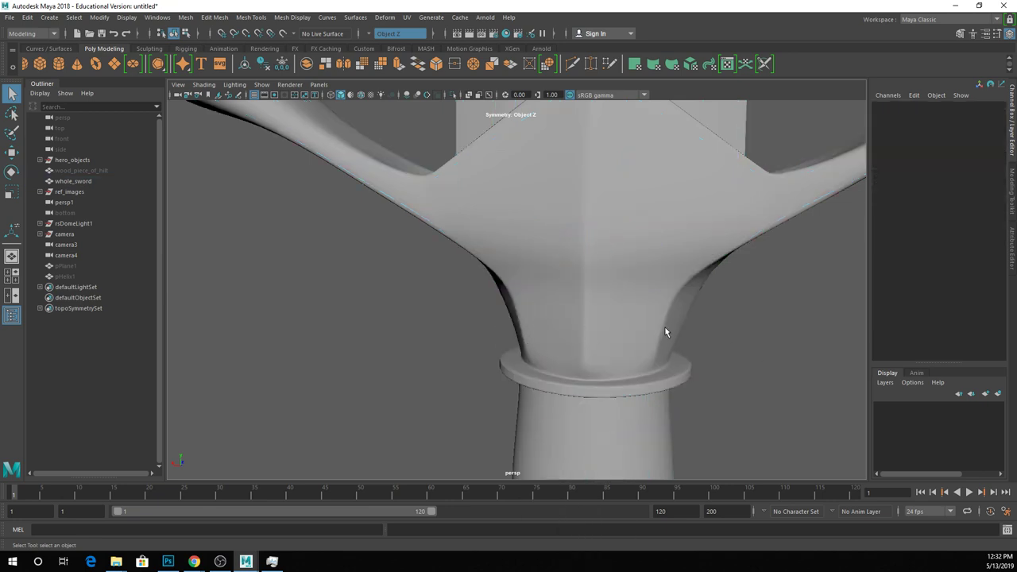
alt+drag(595, 344, 674, 318)
click(509, 319)
right_drag(484, 256, 432, 256)
alt+drag(546, 241, 492, 315)
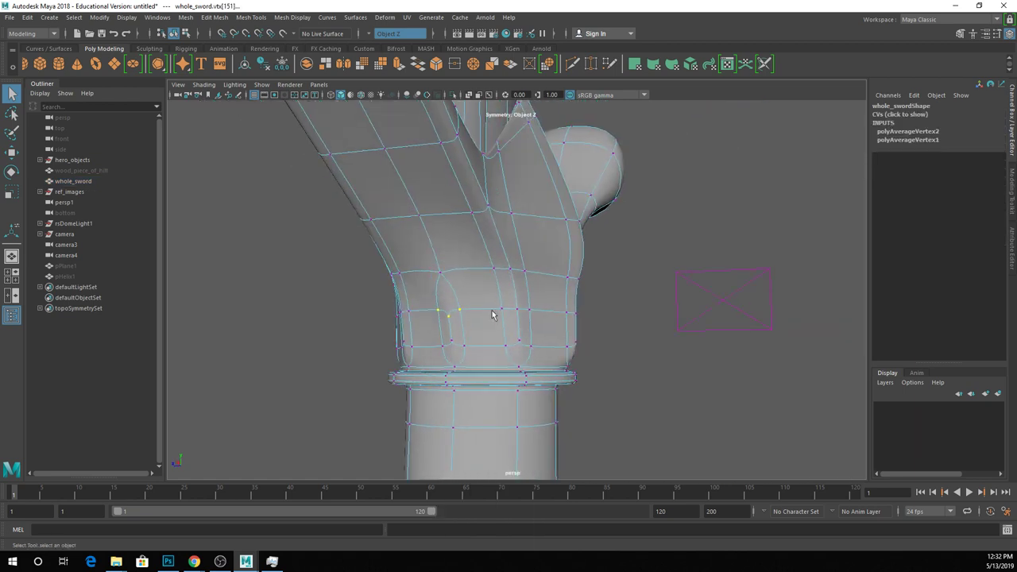
- Undo the mistaken Circularize and merge the three selected vertices on the side of the guard's neck into one
click(548, 64)
key(ctrl+z)
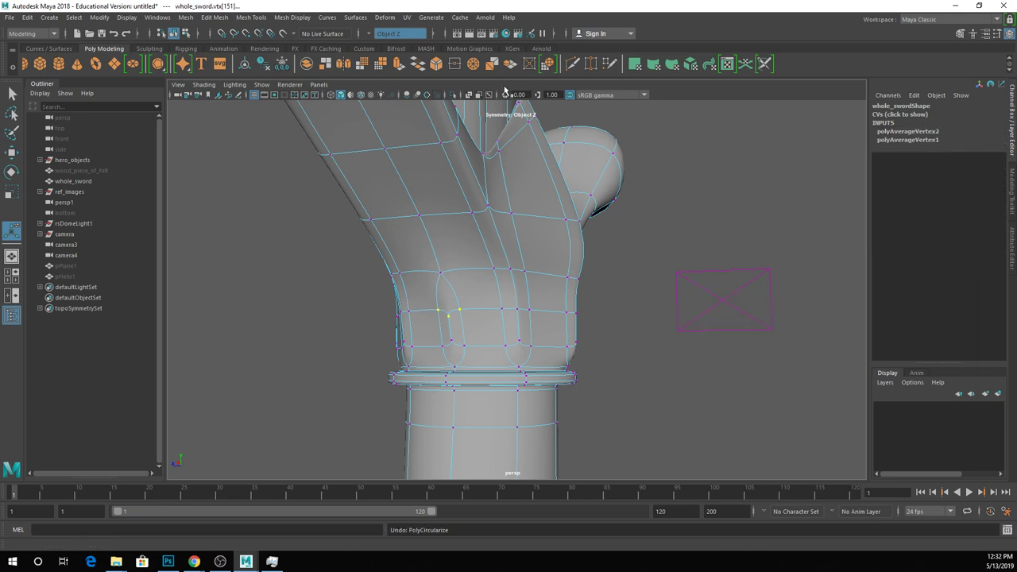
key(ctrl+z)
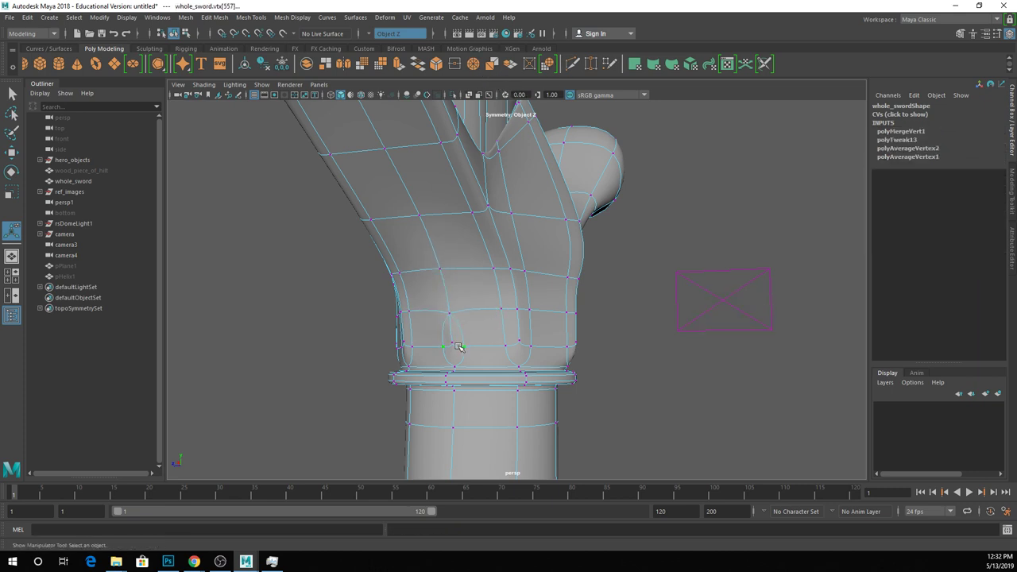
- Merge the next three closely spaced vertices down, just above the grip collar, into a single vertex
shift+click(452, 344)
key(f)
scroll(517, 342, down, 10)
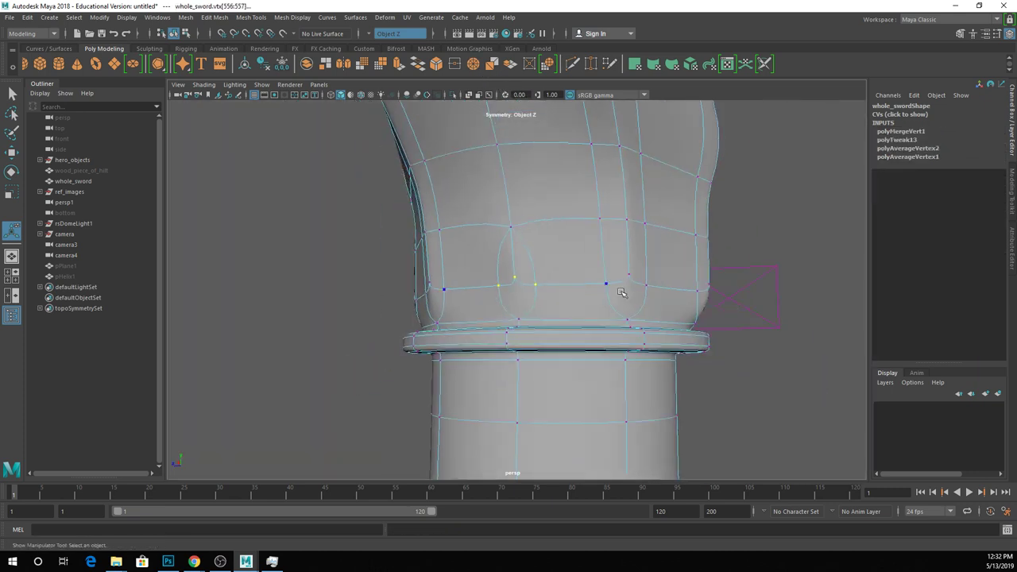
key(ctrl+shift+m)
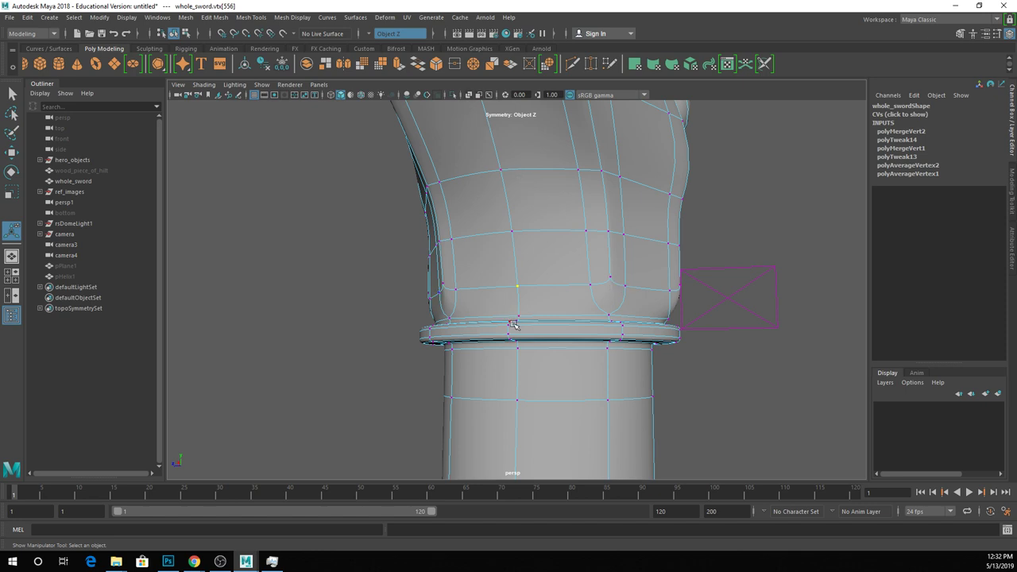
- Select the doubled edges that split around the narrow strip on another side of the guard's neck
alt+drag(513, 306, 519, 363)
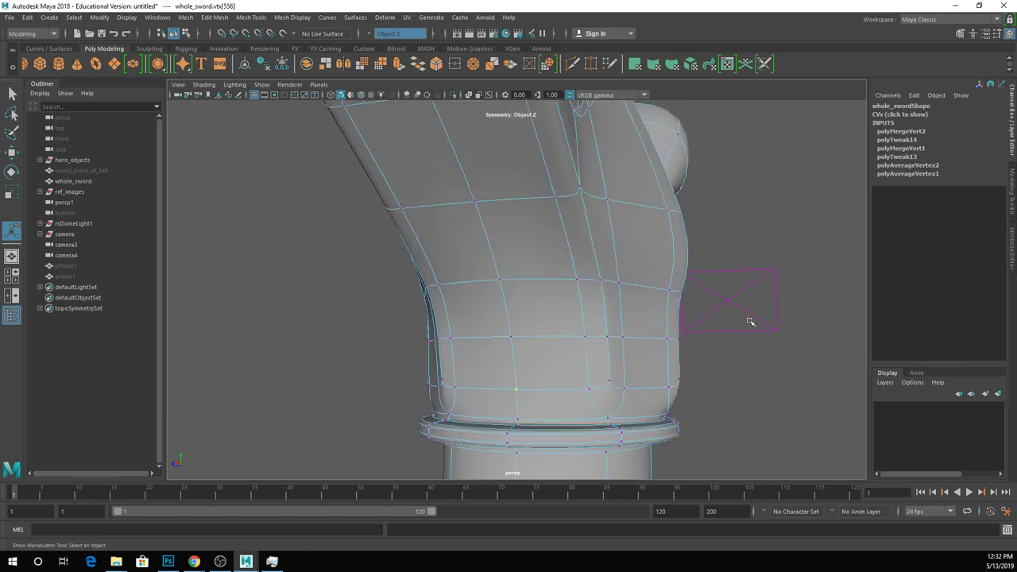
scroll(699, 316, up, 5)
alt+drag(709, 337, 545, 279)
alt+drag(517, 207, 520, 217)
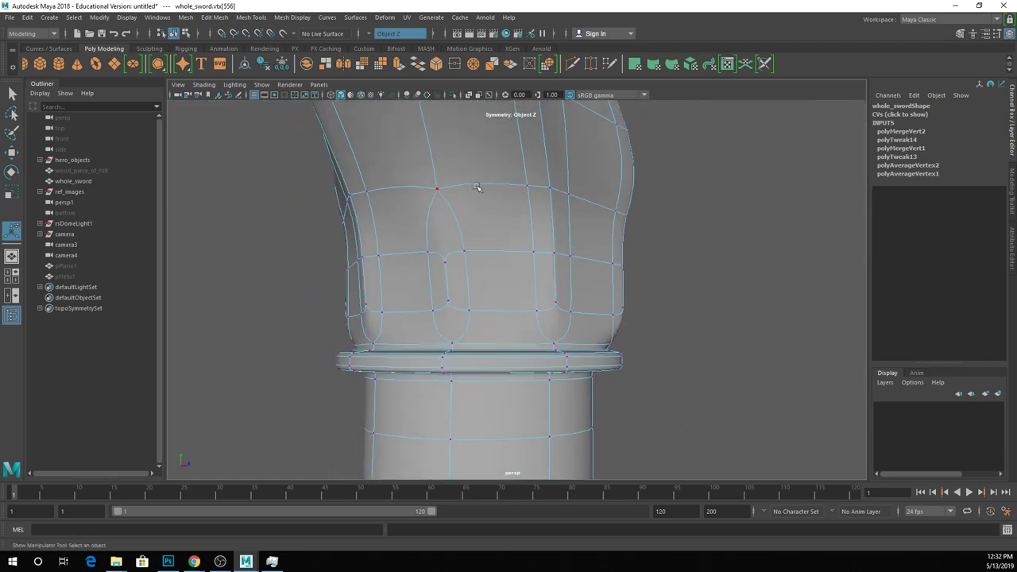
right_drag(477, 187, 472, 159)
click(519, 262)
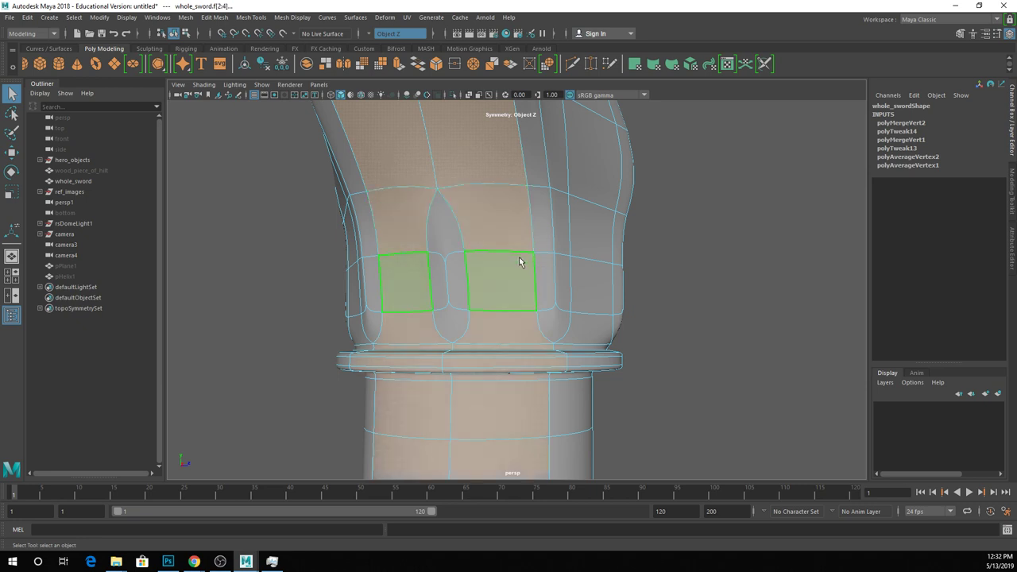
right_click(447, 248)
right_drag(446, 249, 445, 227)
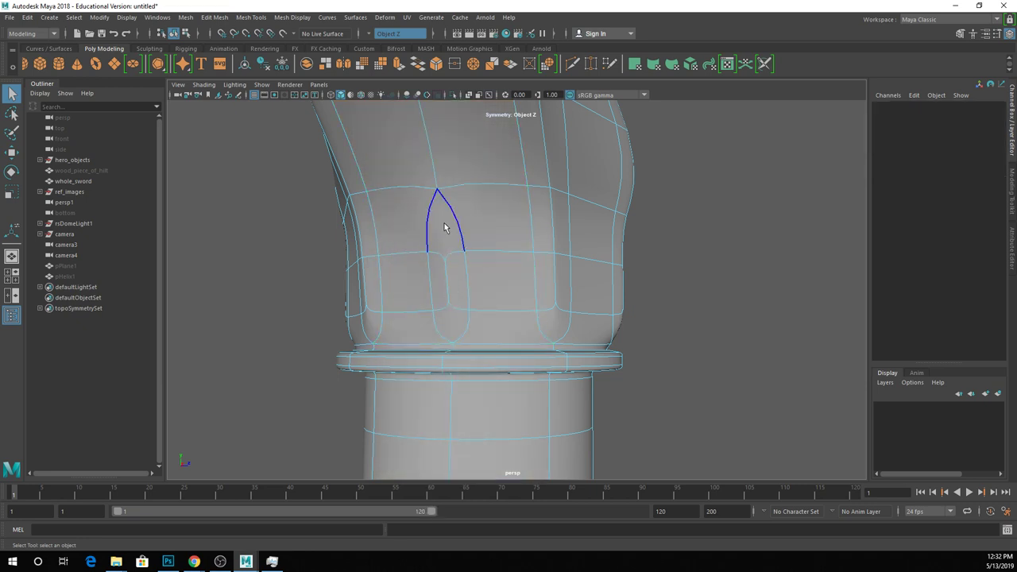
click(451, 227)
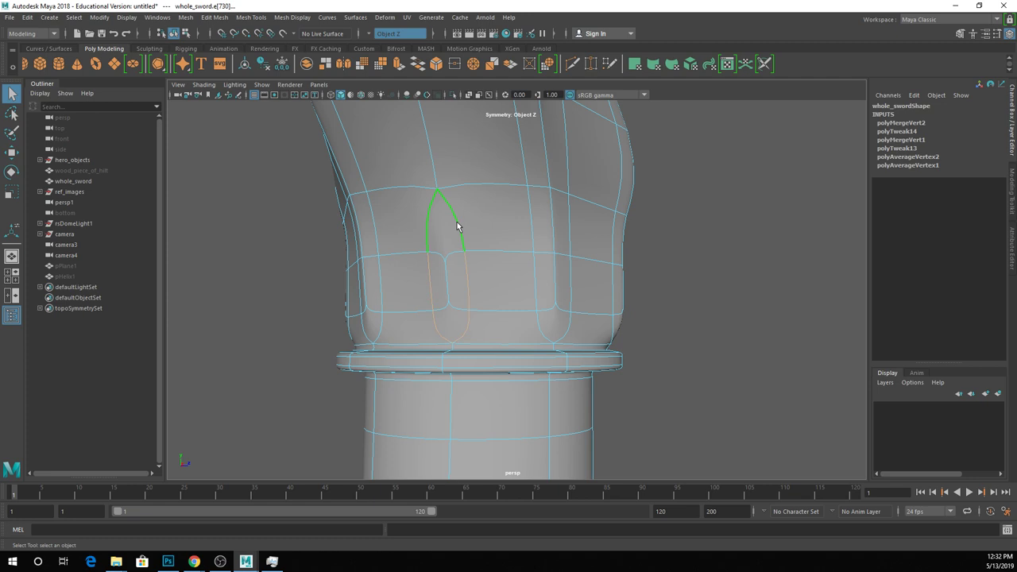
- Cut new edges with Multi-Cut along the middle of the narrow strip, working on the unsmoothed mesh
key(ctrl+shift+x)
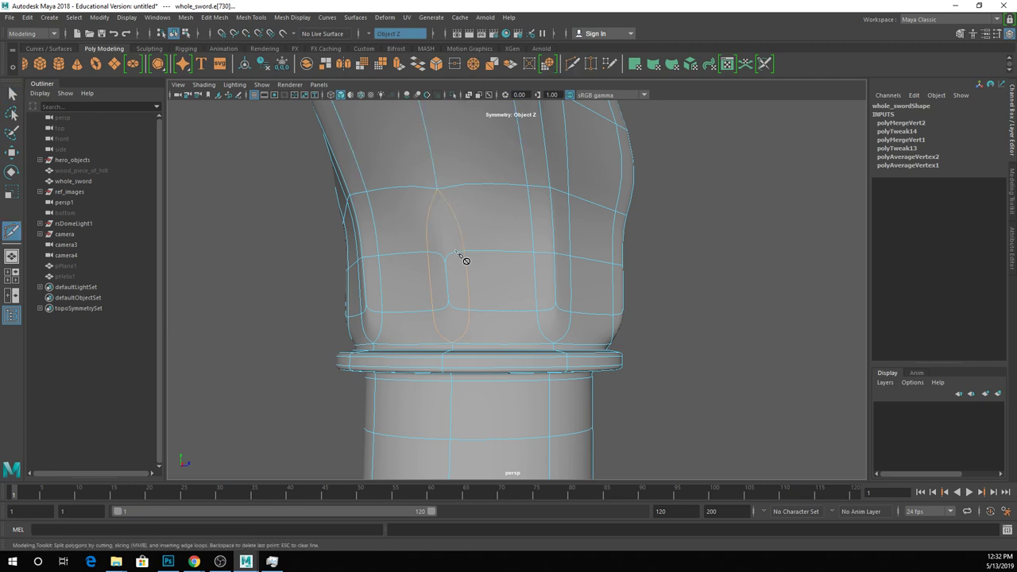
key(1)
click(443, 249)
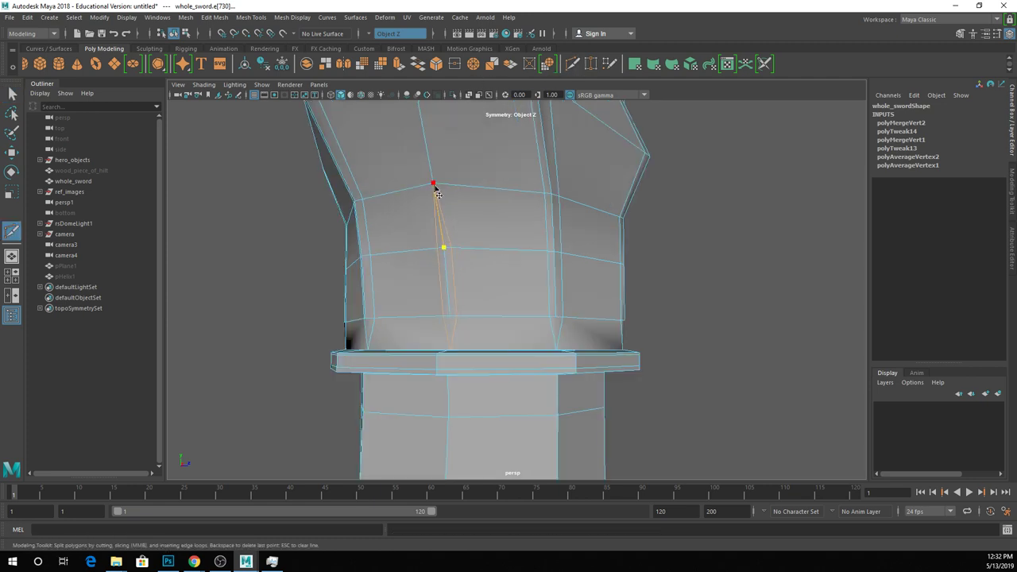
click(433, 185)
key(Return)
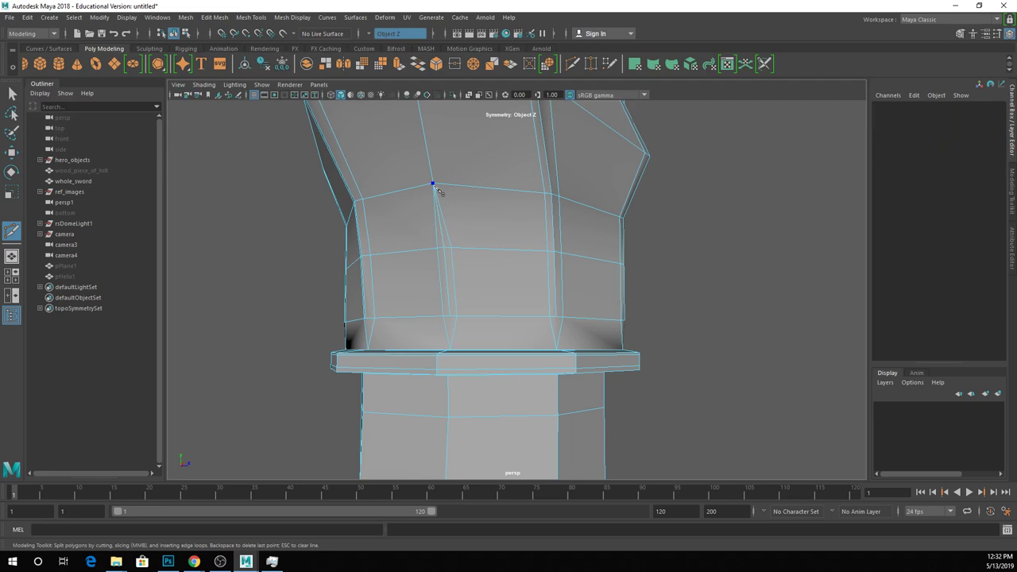
click(450, 317)
- Delete the doubled edges on both sides of the new centre cut and show the neck smoothed
right_drag(442, 266, 427, 227)
click(437, 232)
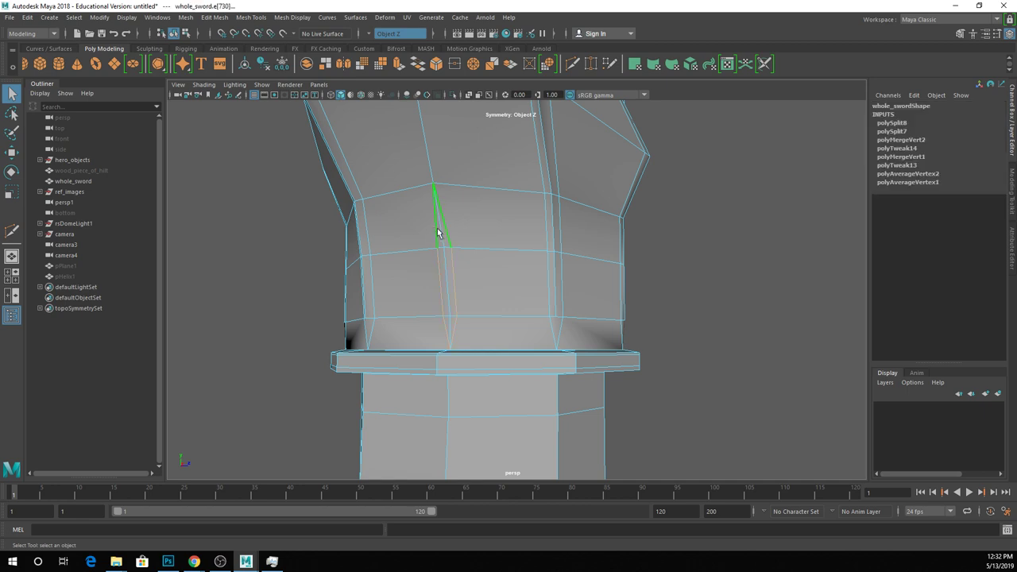
key(Delete)
key(3)
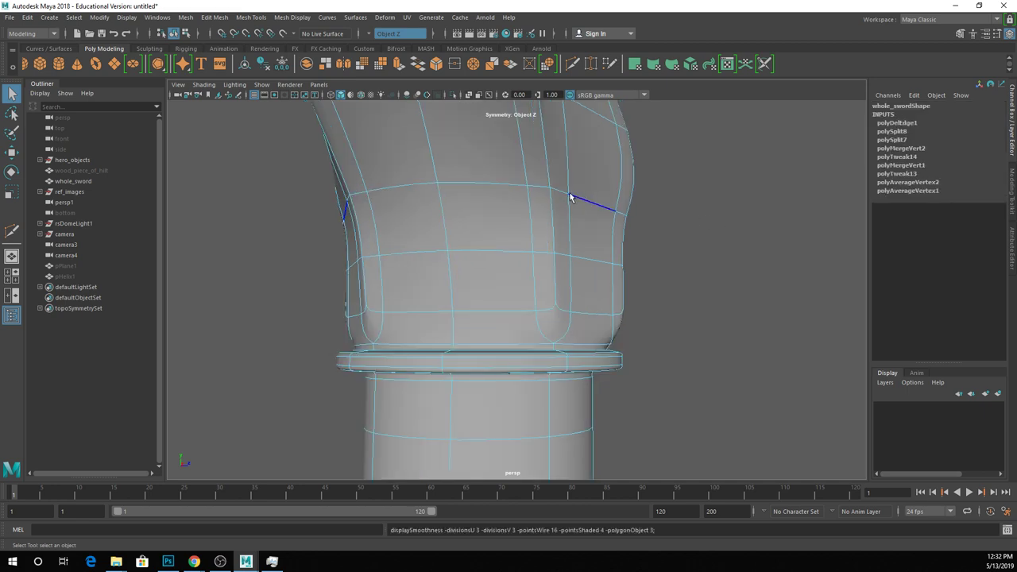
- Return the sword to object mode and examine the blade's topology from the guard up to the tip
scroll(518, 221, down, 5)
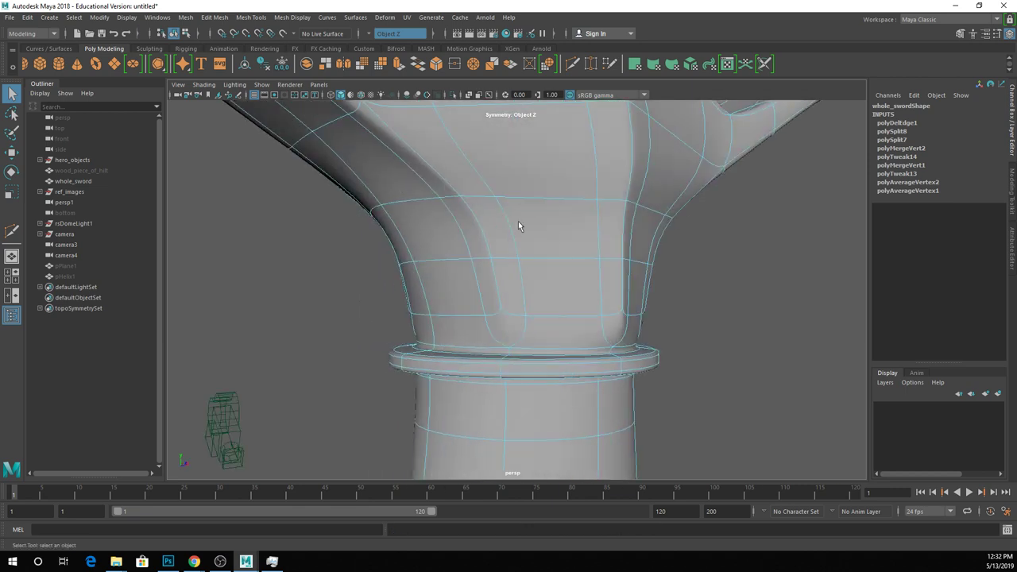
alt+drag(530, 226, 459, 371)
right_drag(488, 254, 591, 274)
alt+drag(591, 274, 536, 352)
click(546, 262)
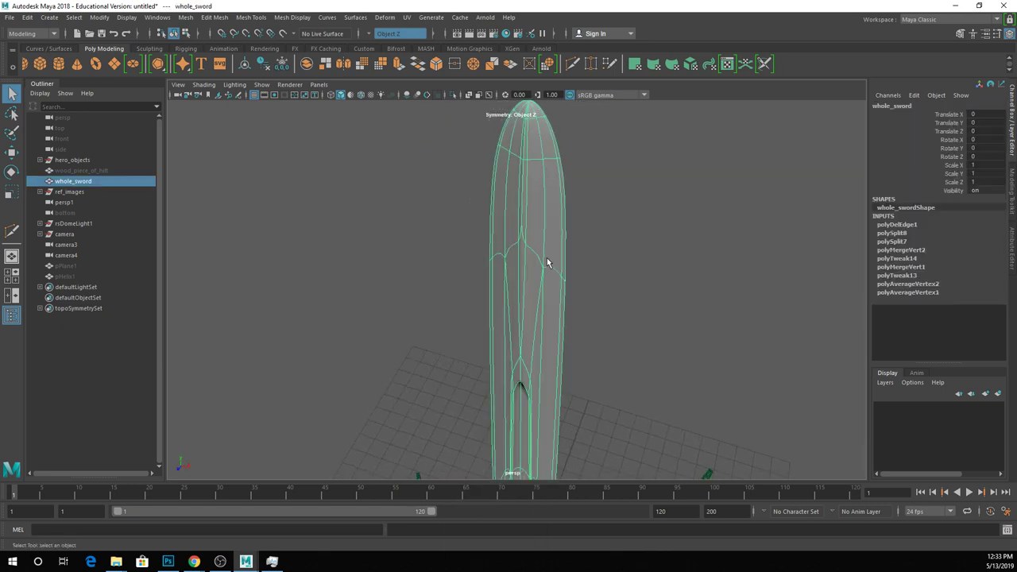
alt+drag(531, 281, 571, 273)
alt+right_drag(561, 292, 561, 306)
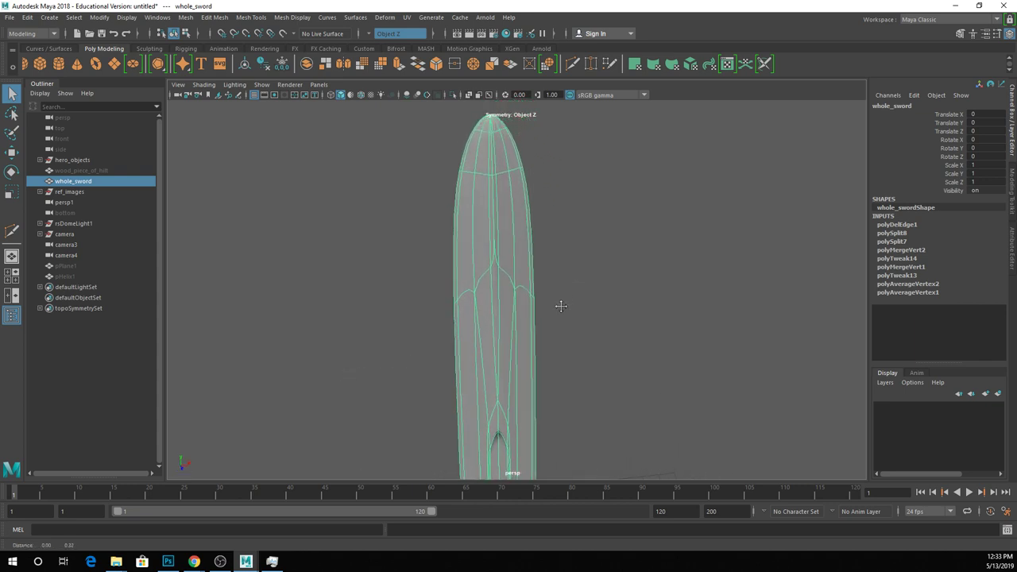
click(545, 275)
alt+drag(545, 275, 533, 324)
click(508, 175)
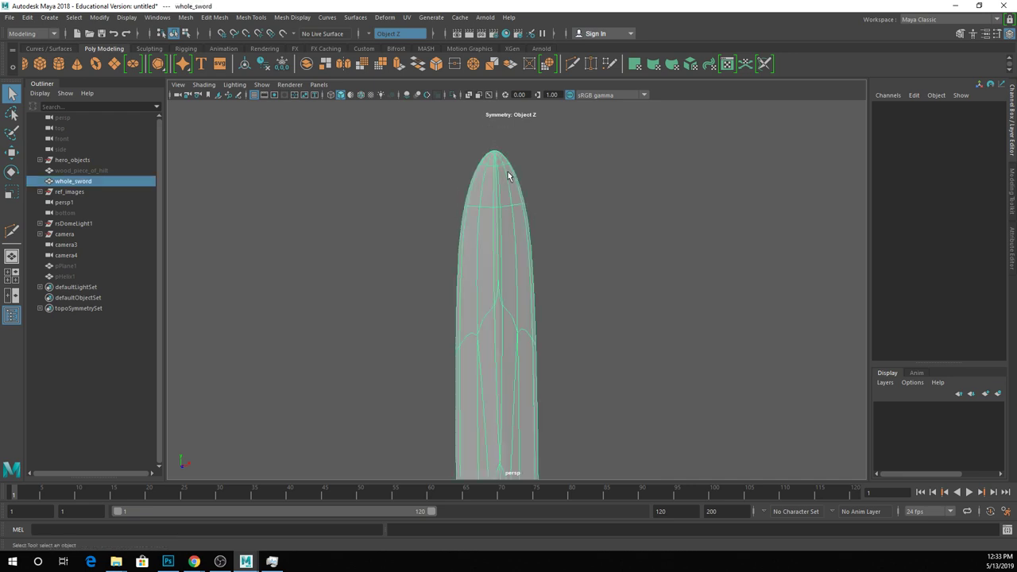
alt+right_drag(508, 174, 515, 169)
alt+drag(515, 170, 581, 394)
scroll(534, 228, up, 5)
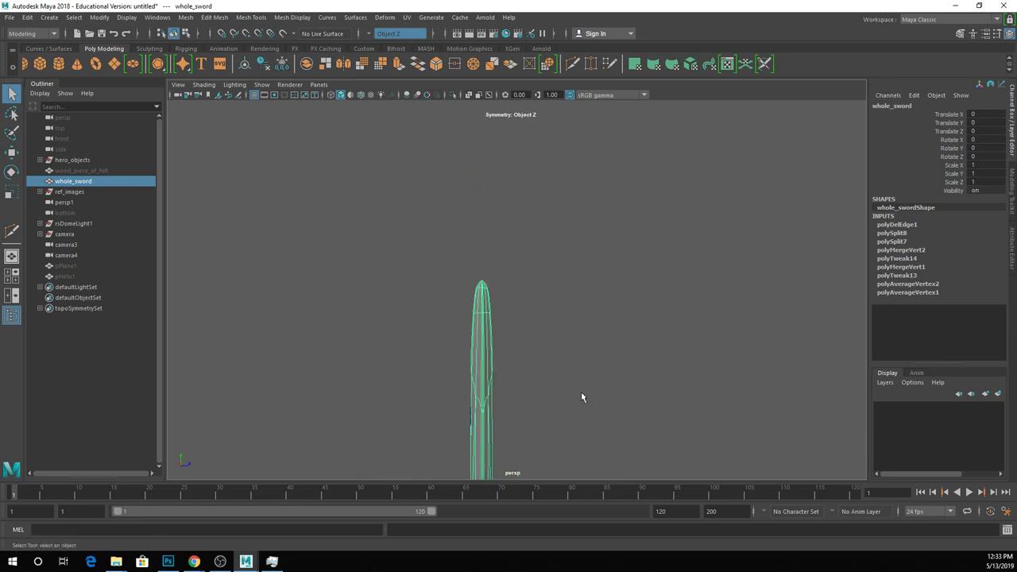
- Scale the vertices at the blade's tip inward to taper its thickness, and return to object mode
alt+drag(488, 314, 454, 269)
right_drag(454, 269, 425, 249)
drag(391, 220, 521, 353)
key(r)
mouse_move(495, 295)
mouse_down()
mouse_move(471, 296)
mouse_move(483, 295)
mouse_up()
key(w)
key(q)
right_drag(454, 286, 503, 229)
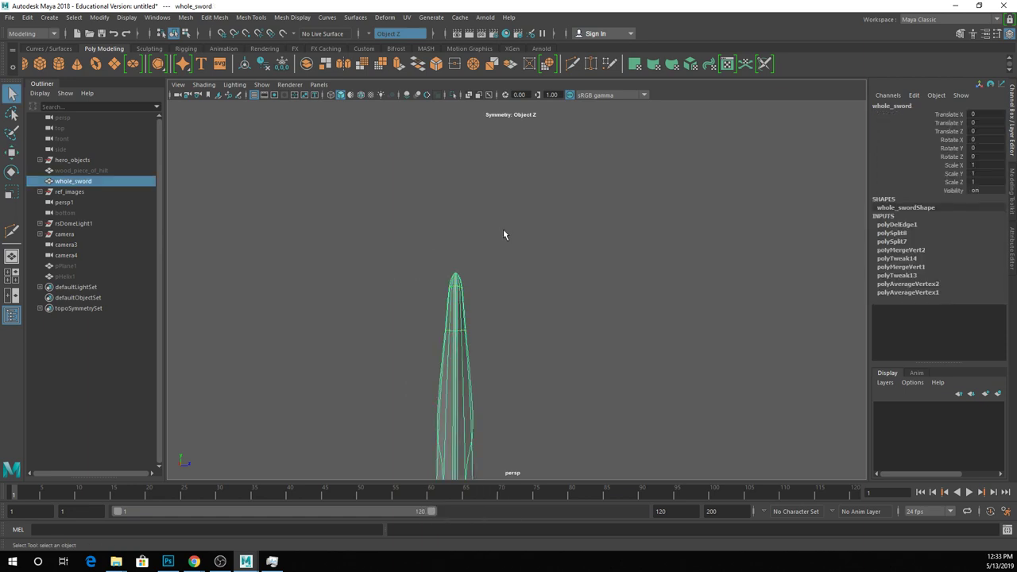
- Examine the whole sword from several angles, comparing the crossguard's shading with and without its wireframe
click(503, 229)
alt+drag(503, 229, 445, 221)
scroll(445, 221, down, 4)
alt+drag(564, 338, 405, 382)
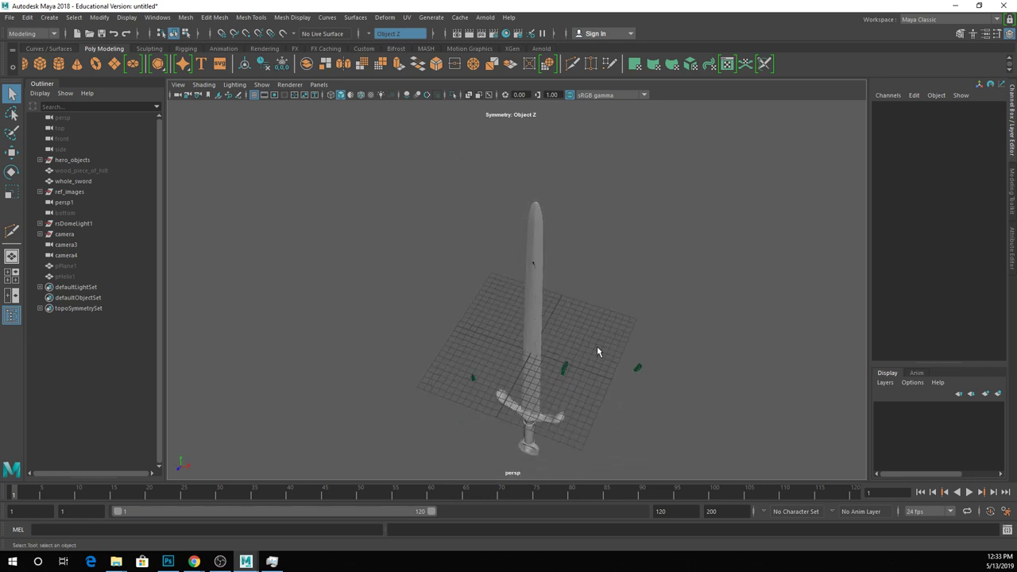
alt+drag(566, 335, 526, 281)
scroll(524, 274, up, 5)
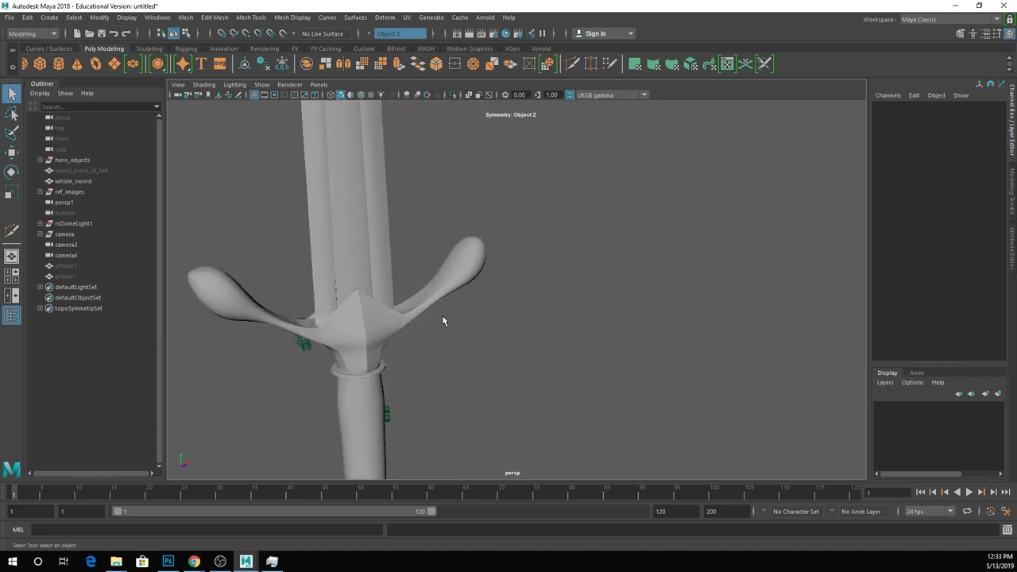
alt+drag(443, 321, 532, 285)
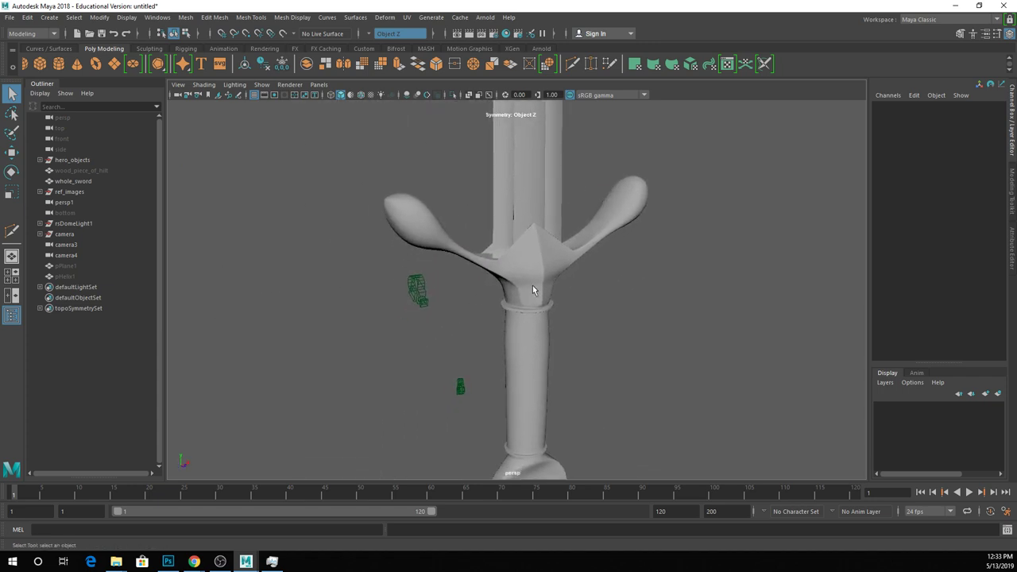
click(533, 285)
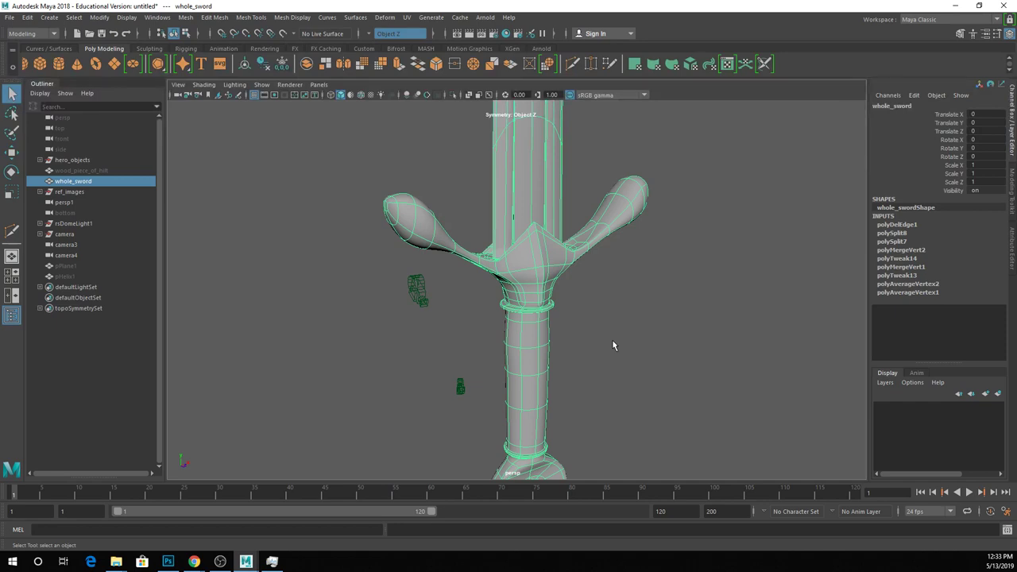
click(477, 209)
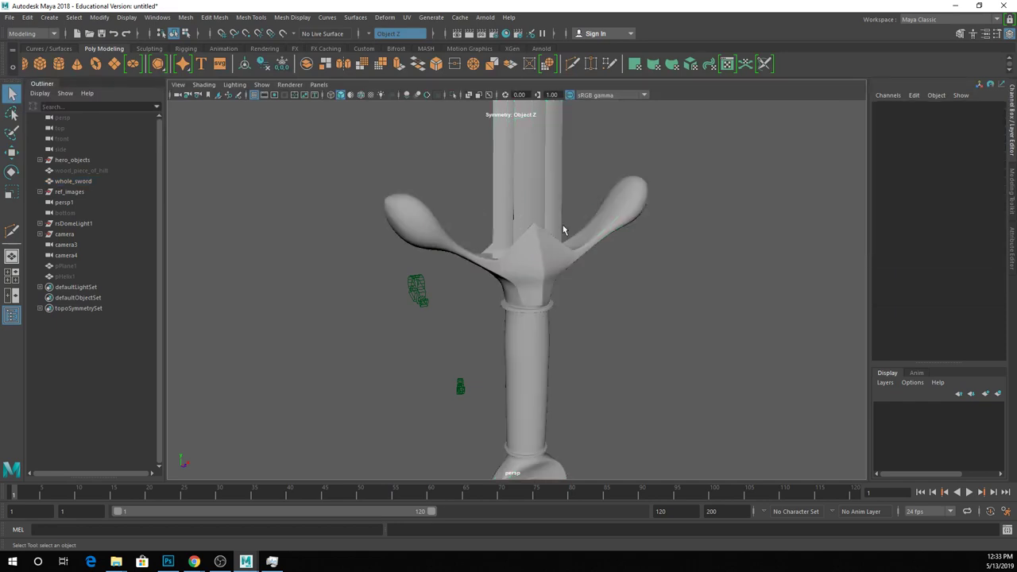
alt+drag(563, 228, 422, 314)
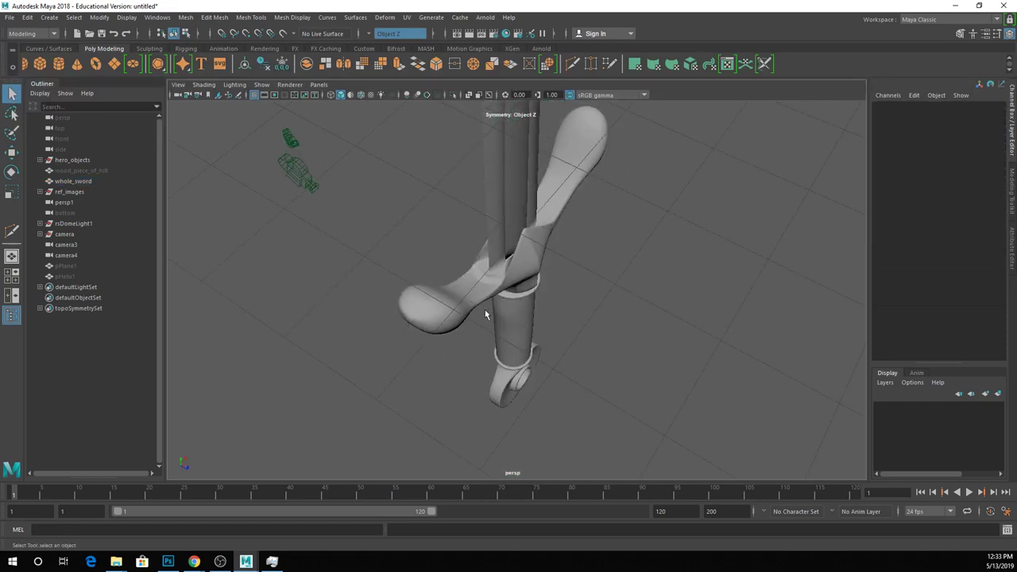
alt+drag(539, 182, 514, 235)
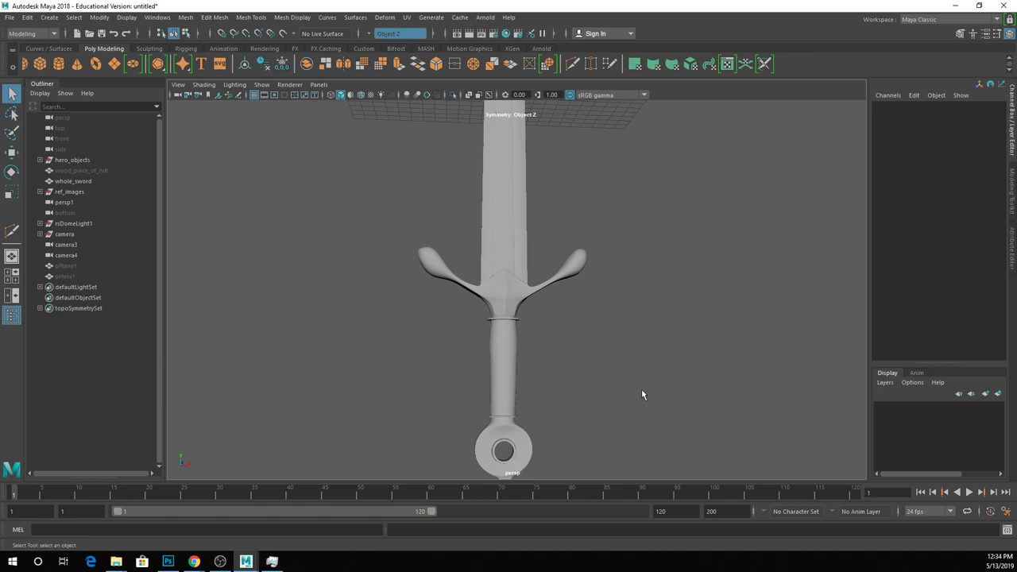
- Start a new scene without saving the sword, and close the sourceimages and reviewed submission's folder windows
key(ctrl+n)
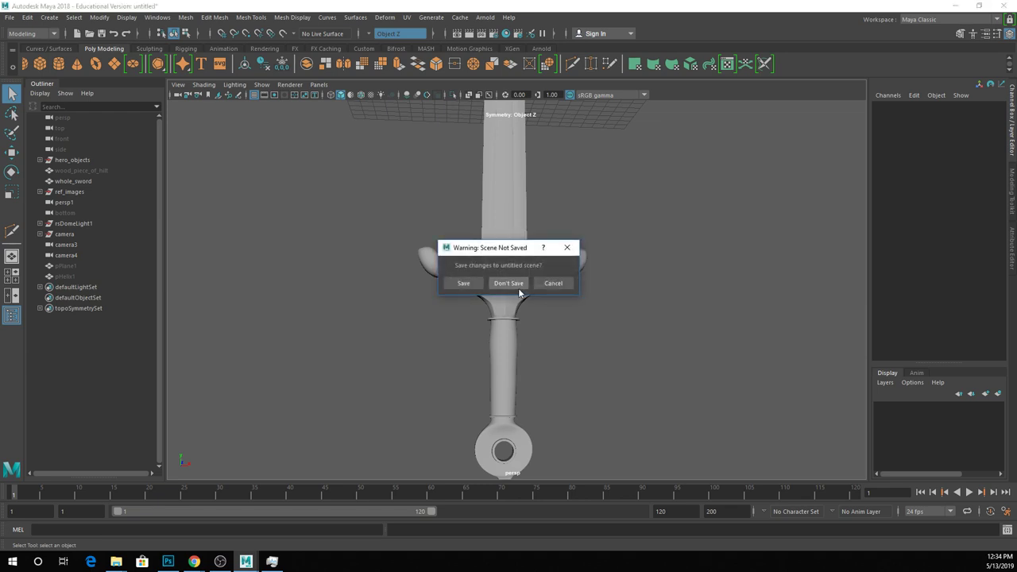
click(509, 283)
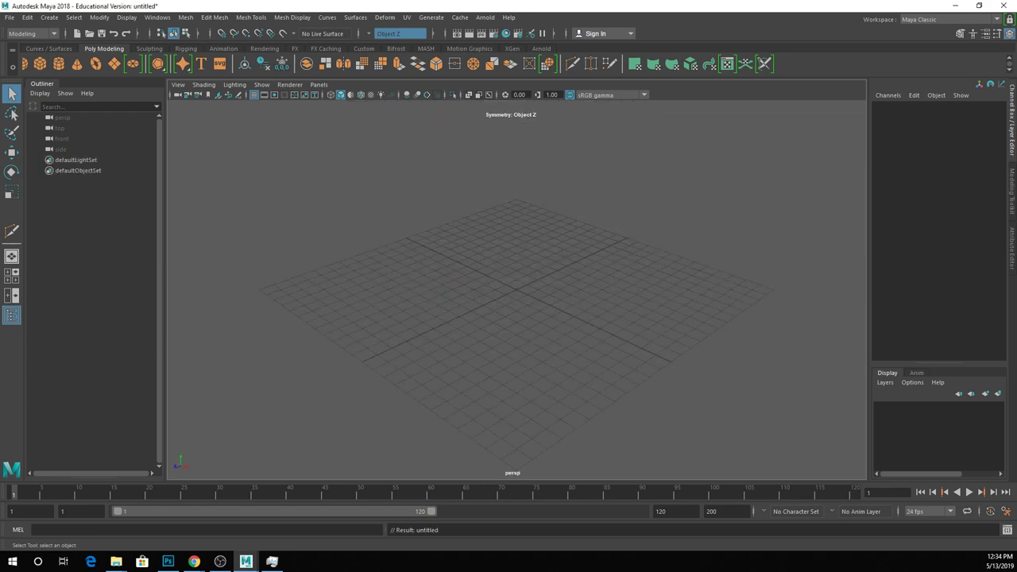
mouse_move(116, 561)
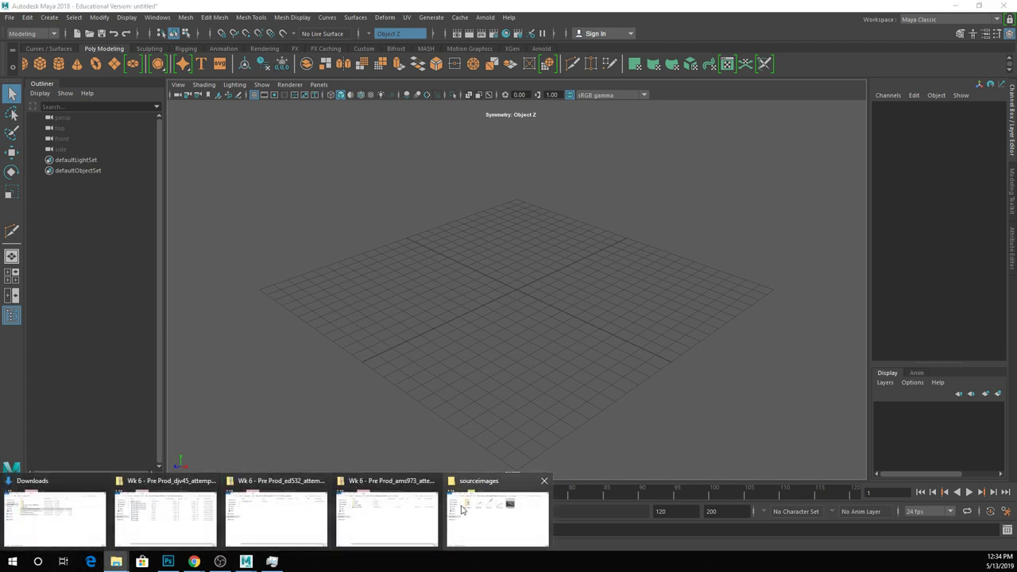
click(544, 480)
click(431, 480)
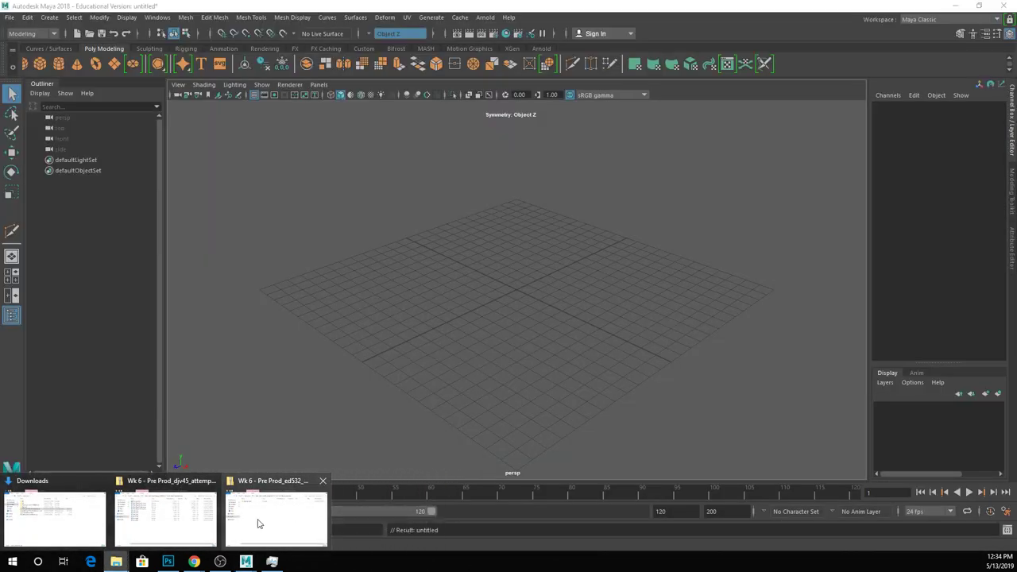
- Go to the 001 downloads folder, extract the zipped microwave hero submission, and open the extracted project folder
click(262, 520)
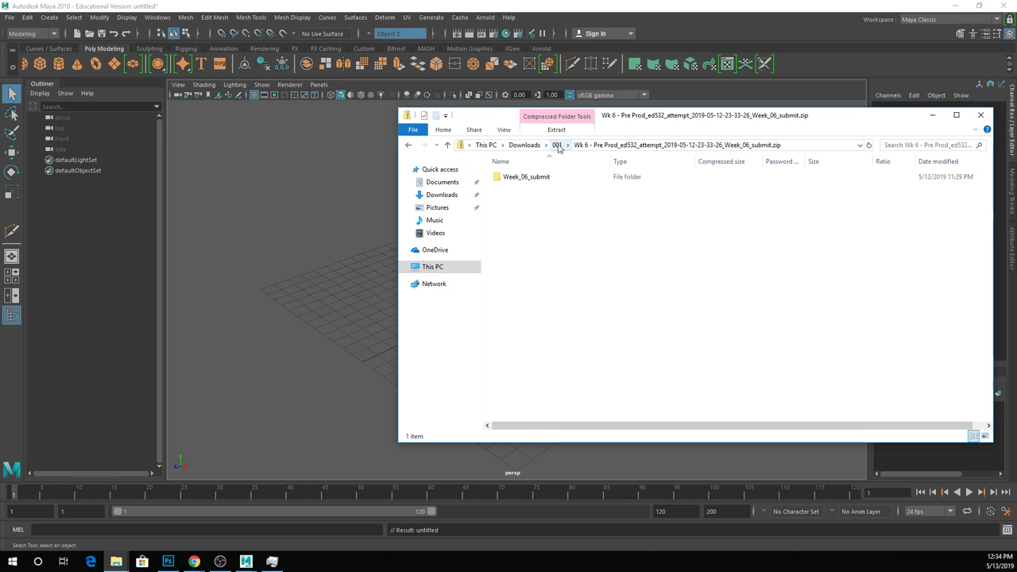
click(557, 145)
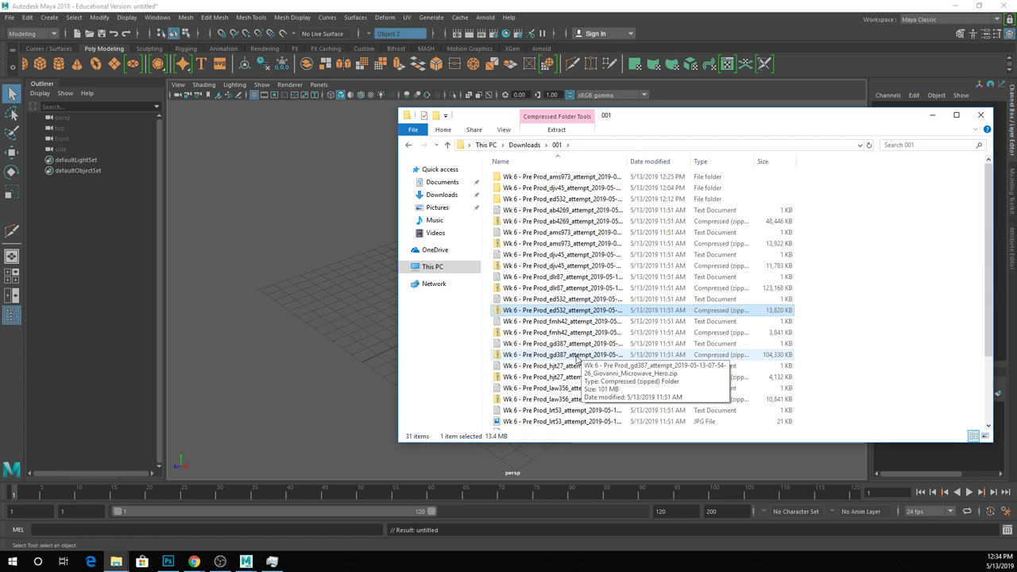
double_click(576, 355)
click(546, 131)
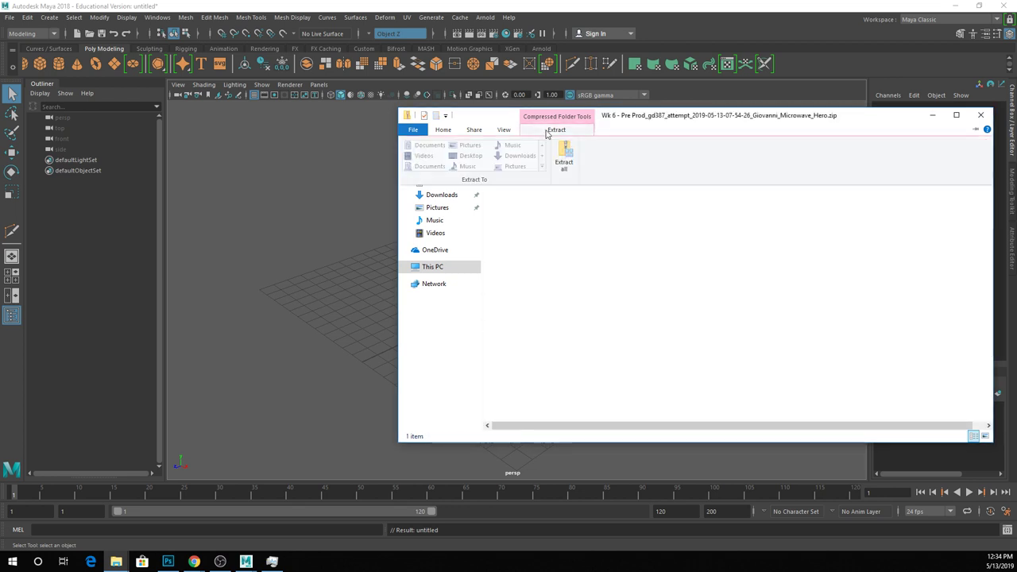
click(578, 197)
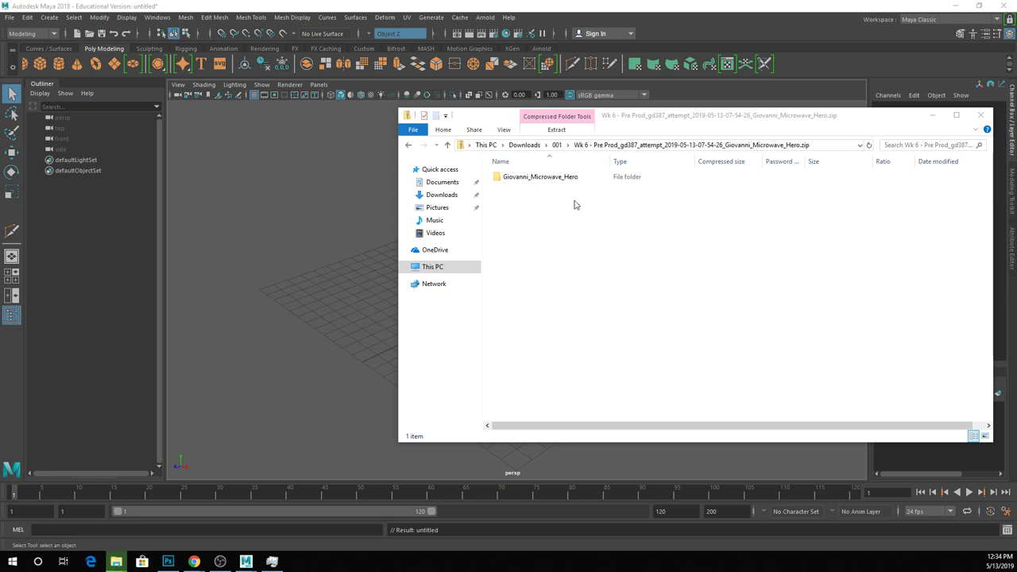
click(158, 84)
double_click(158, 84)
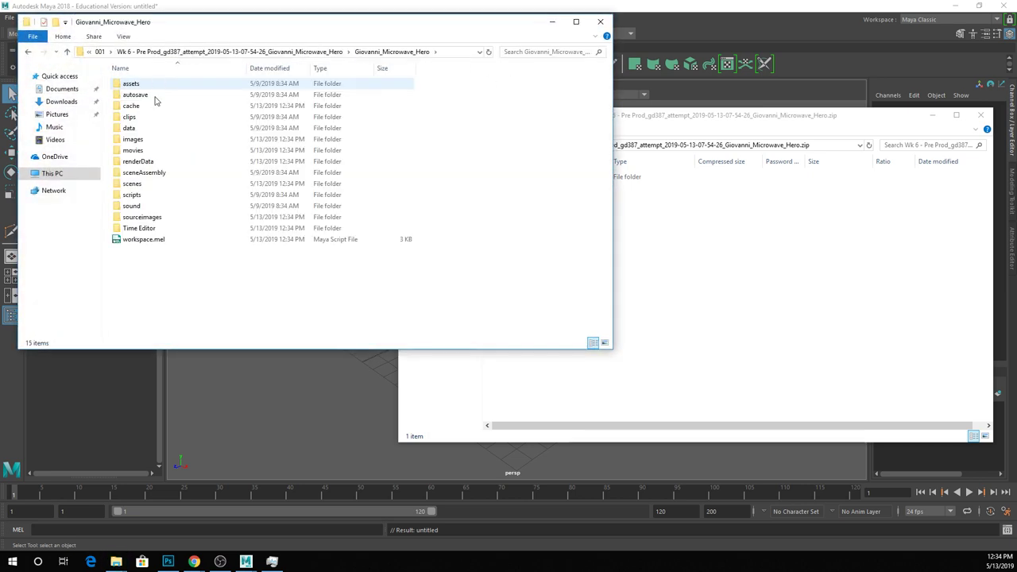
- Open the microwave render video from the project's movies folder in VLC and maximize the player window
double_click(161, 155)
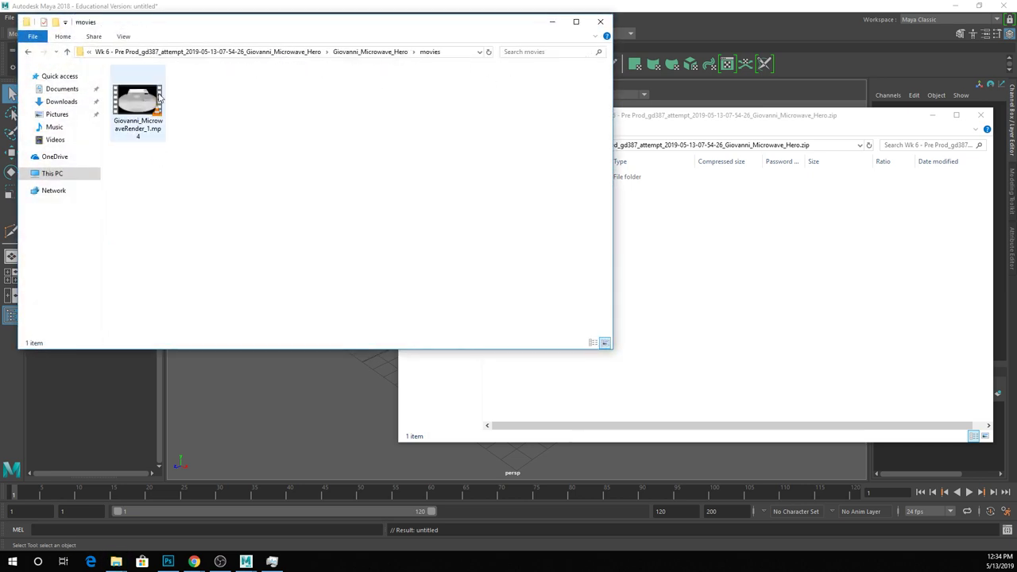
double_click(137, 111)
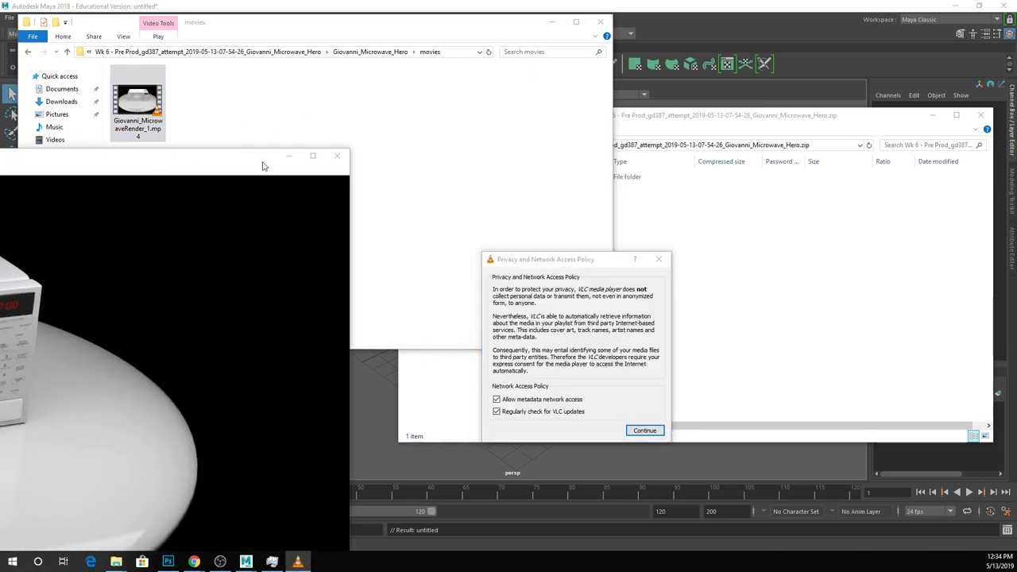
drag(243, 156, 391, 141)
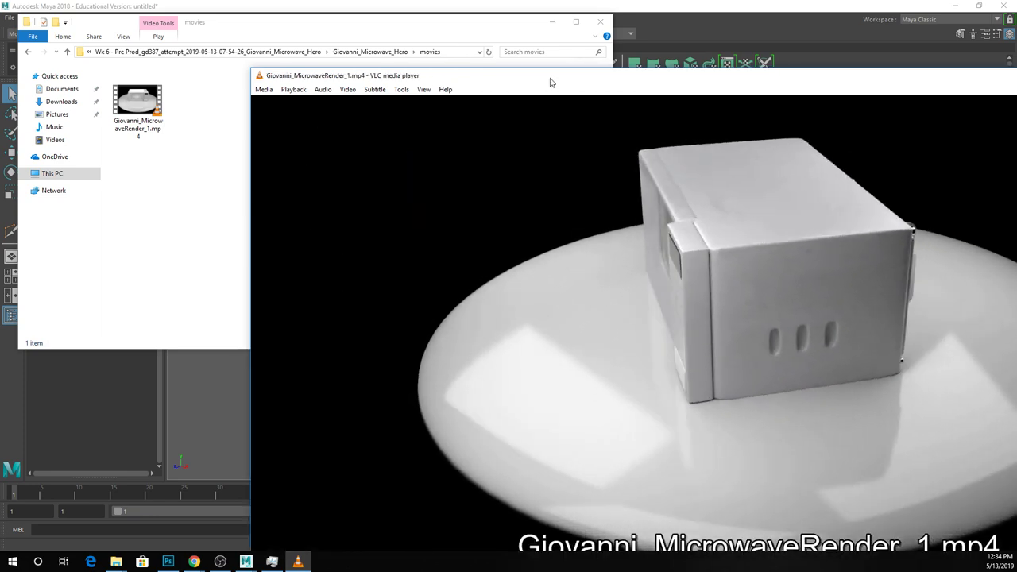
drag(531, 71, 293, 51)
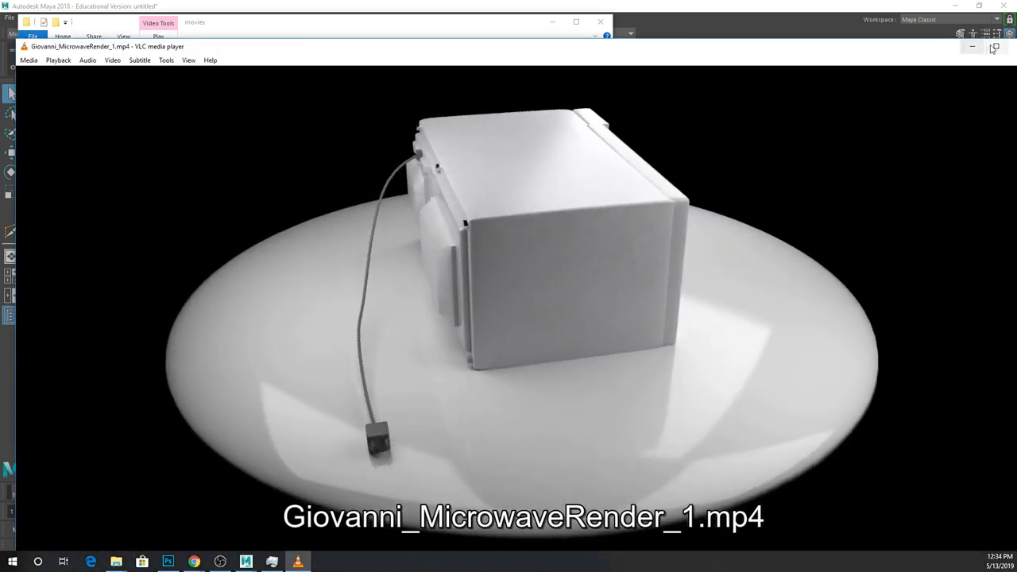
double_click(292, 51)
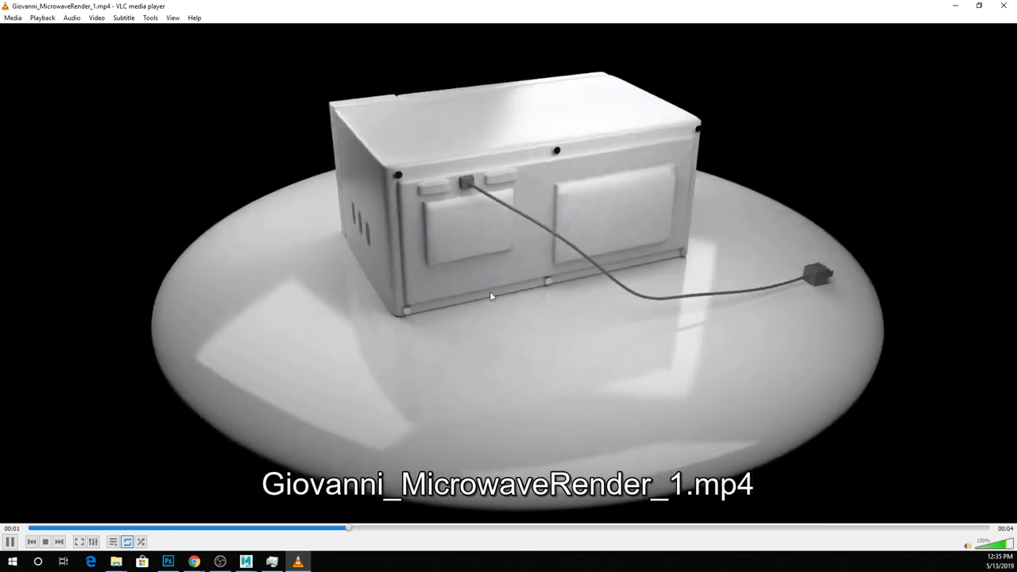
click(178, 19)
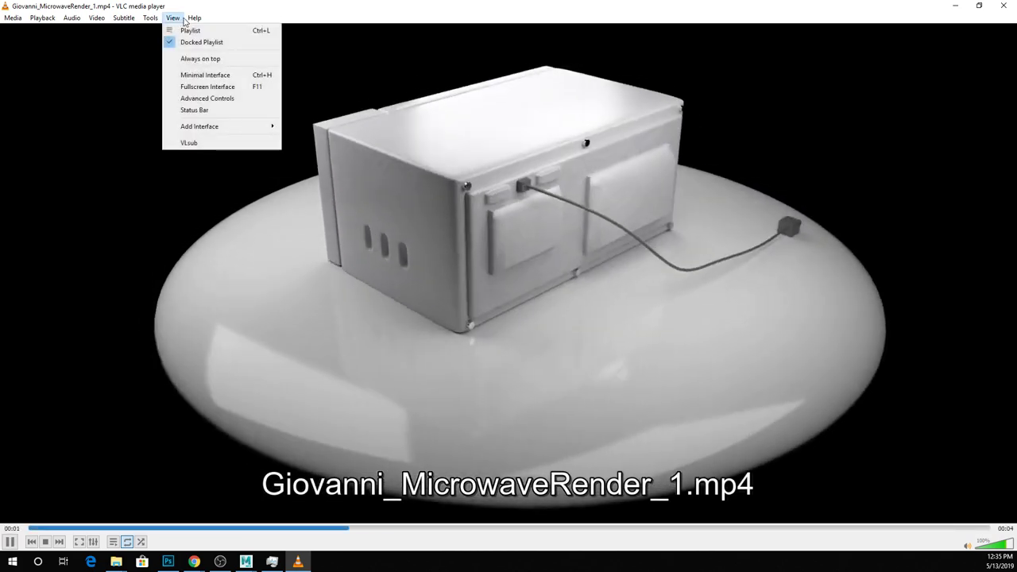
mouse_move(150, 20)
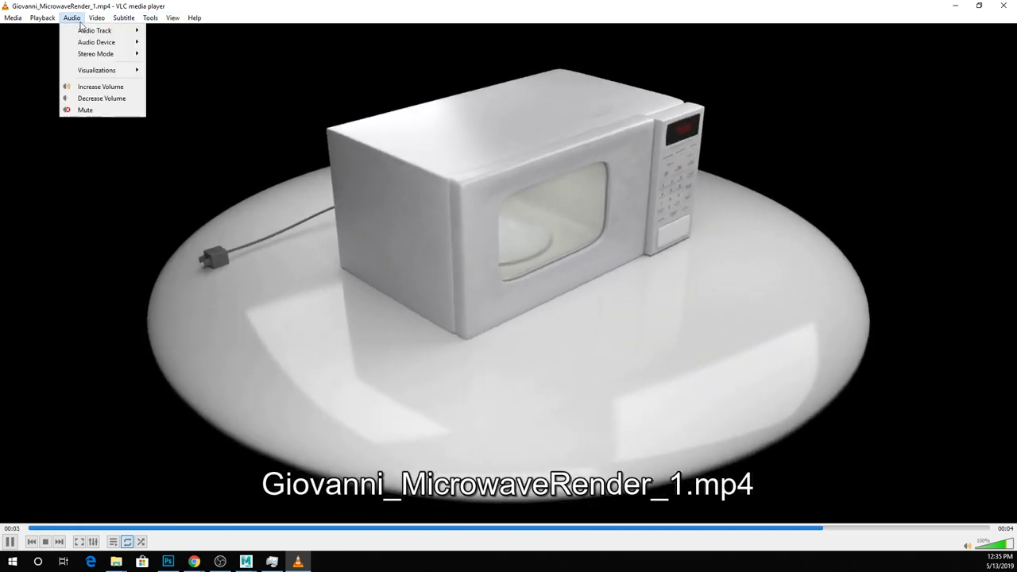
mouse_move(96, 22)
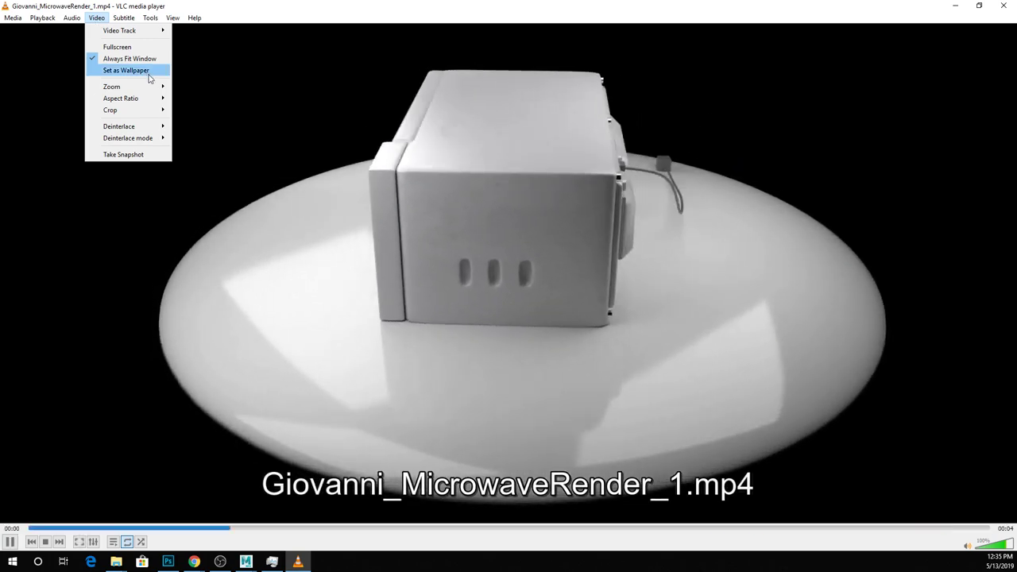
mouse_move(169, 101)
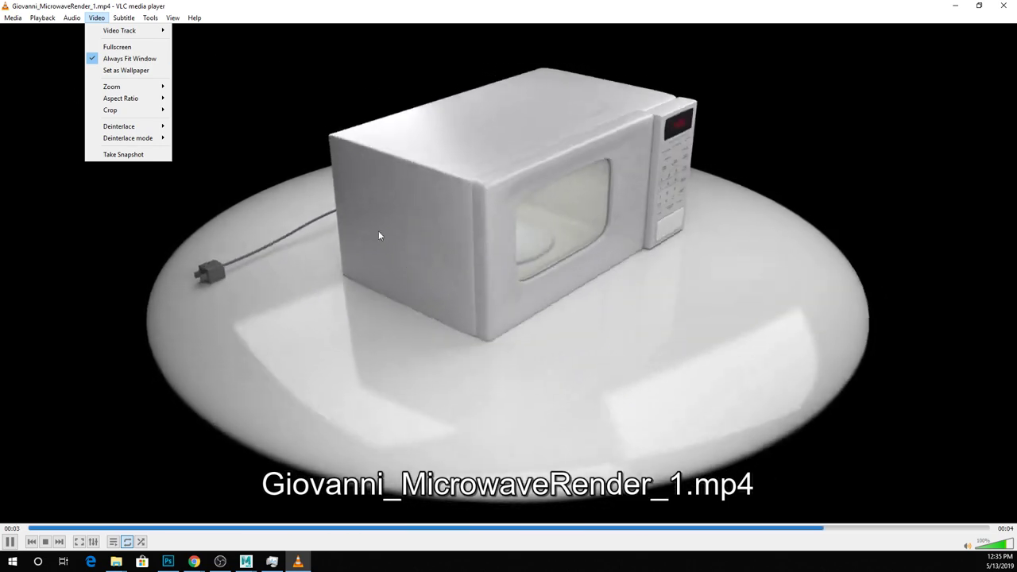
click(493, 10)
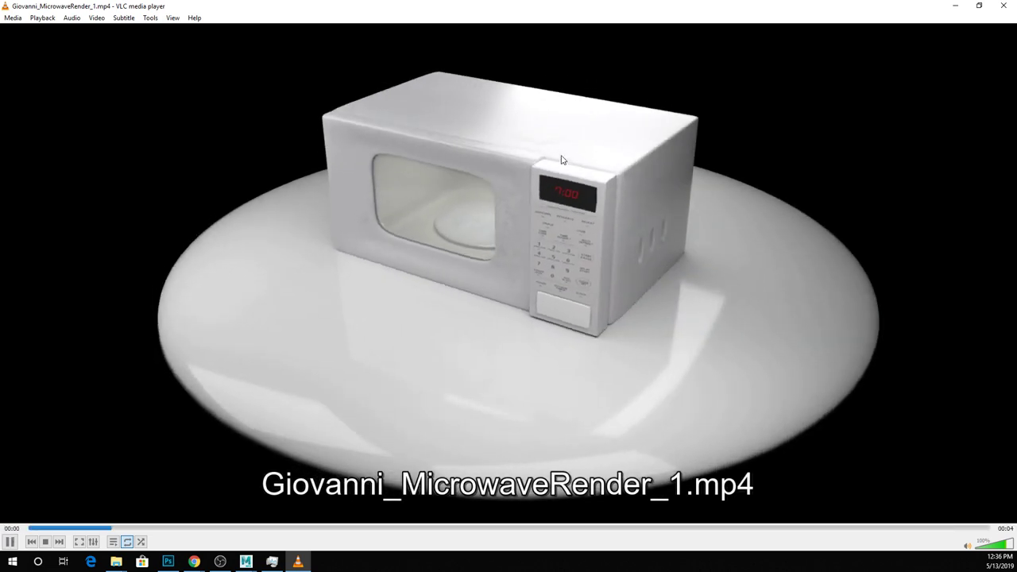
- Pause and scrub the turntable render to inspect the microwave's front, side, and back with the power cord
key(space)
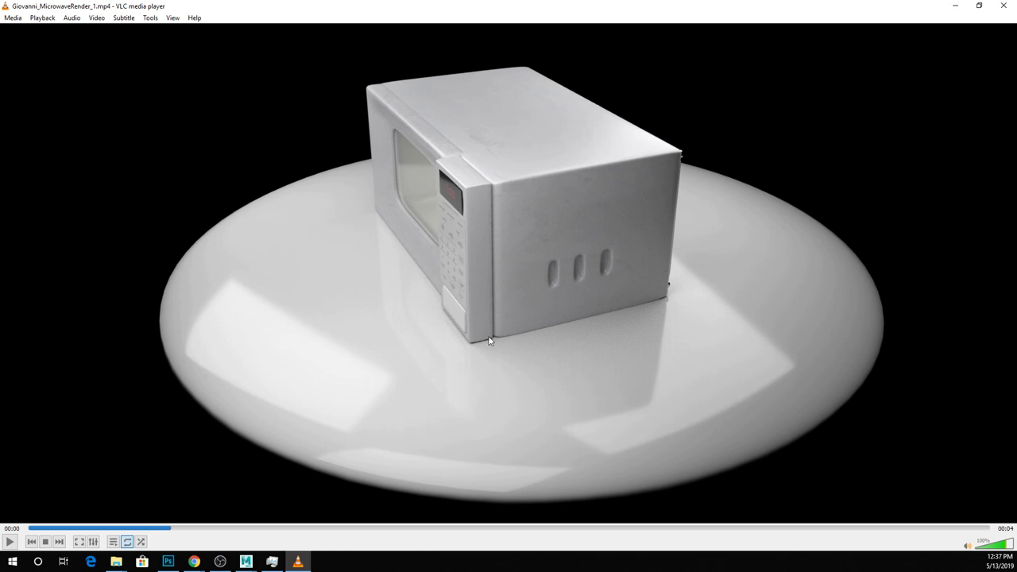
drag(143, 527, 133, 528)
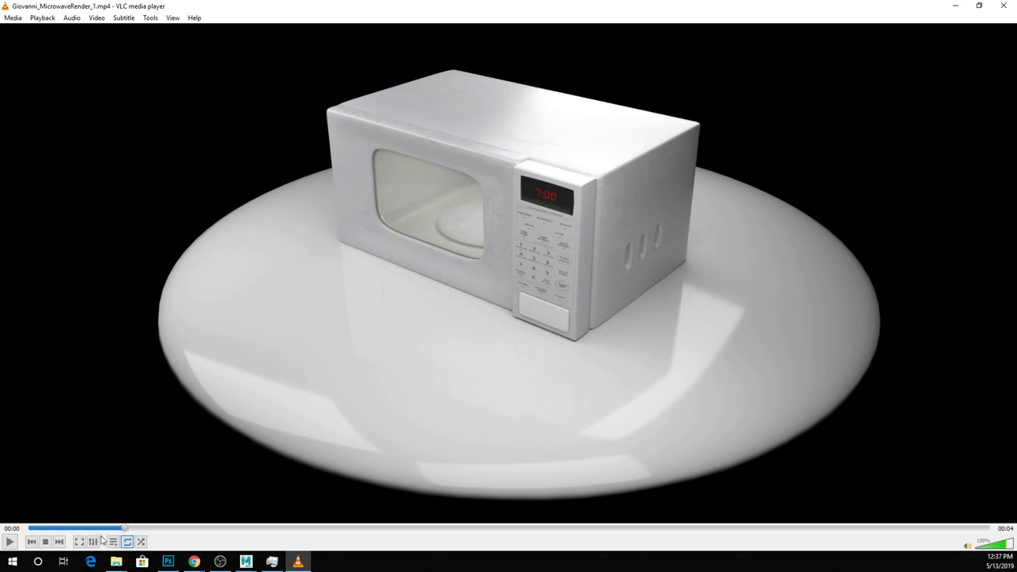
click(137, 528)
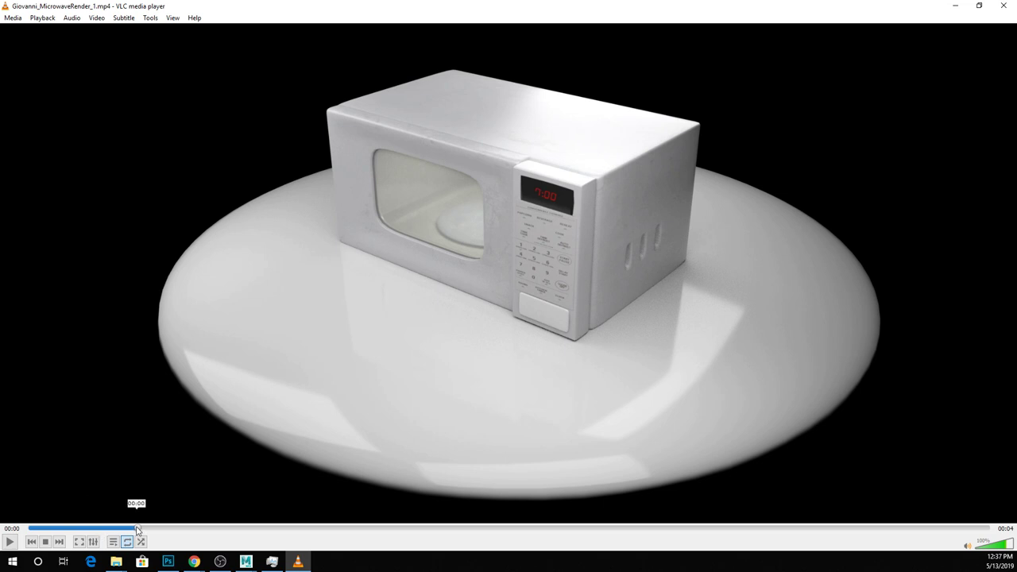
click(10, 542)
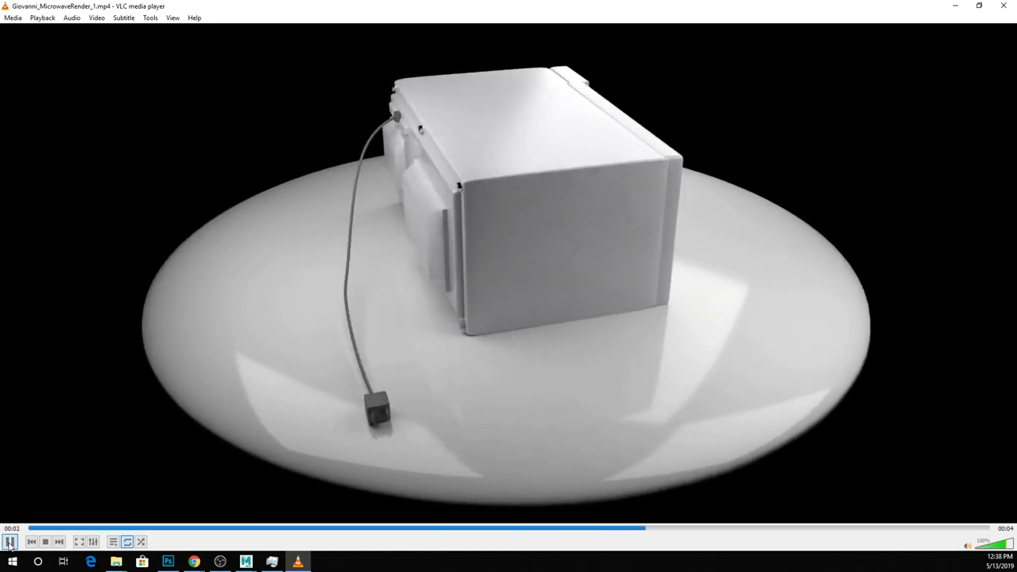
click(9, 541)
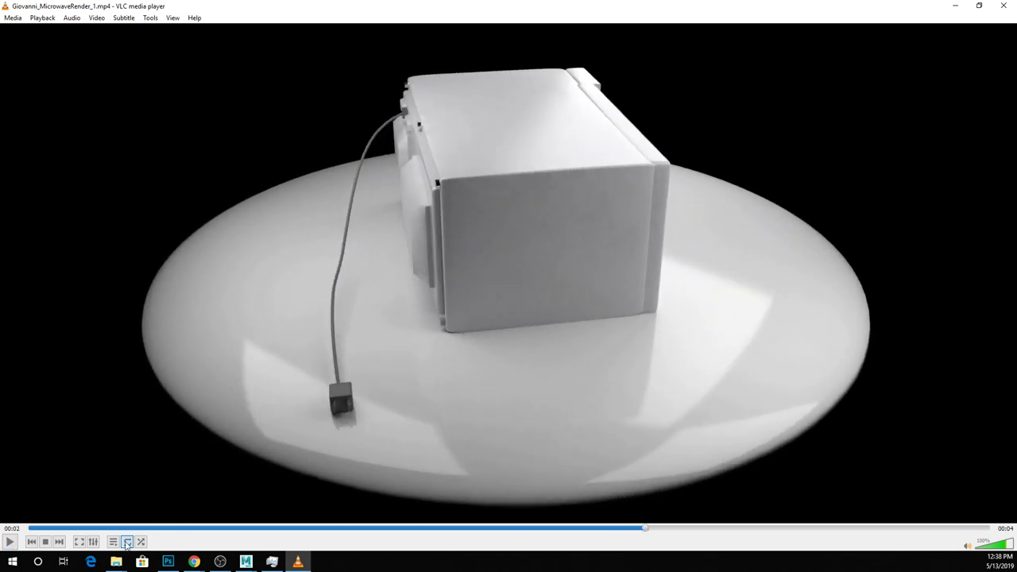
click(587, 529)
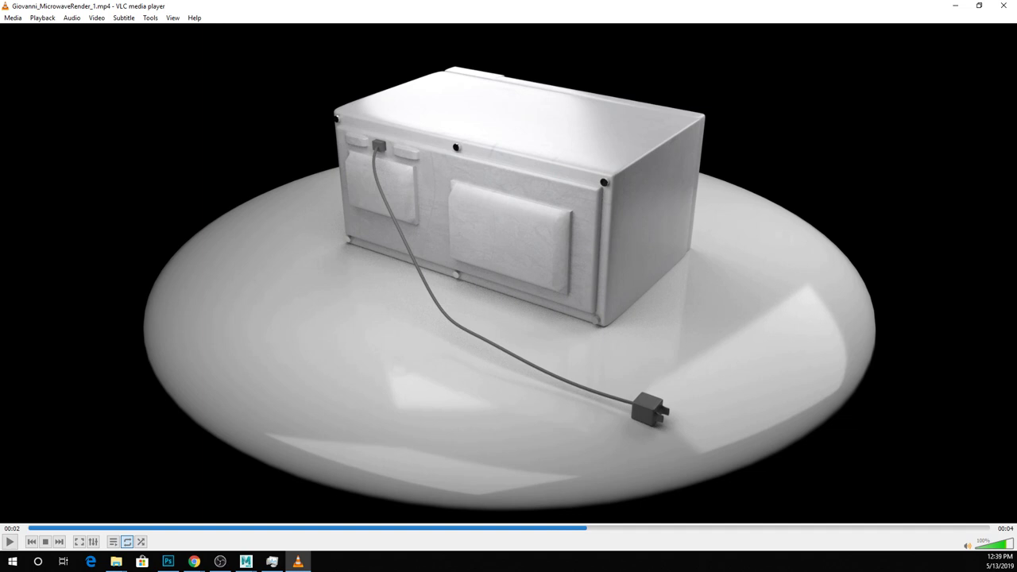
- Switch to the submission's File Explorer window and open the project's sourceimages folder
click(120, 559)
click(387, 520)
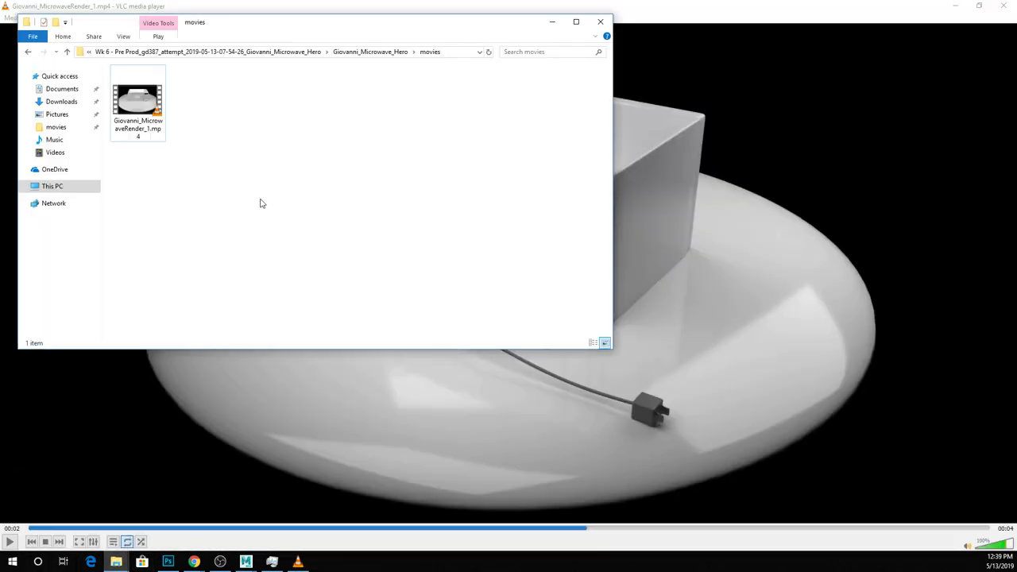
click(377, 52)
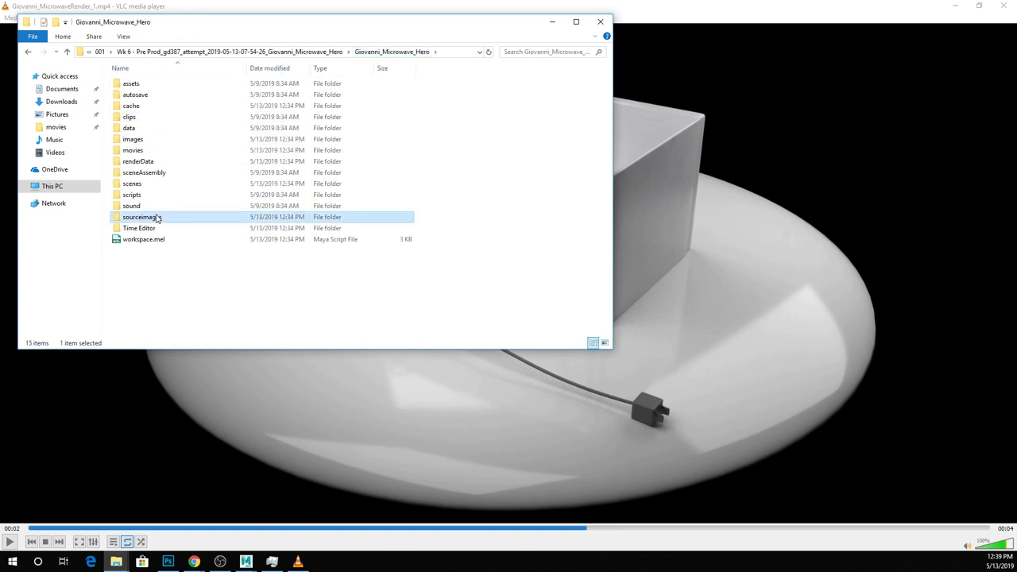
double_click(155, 214)
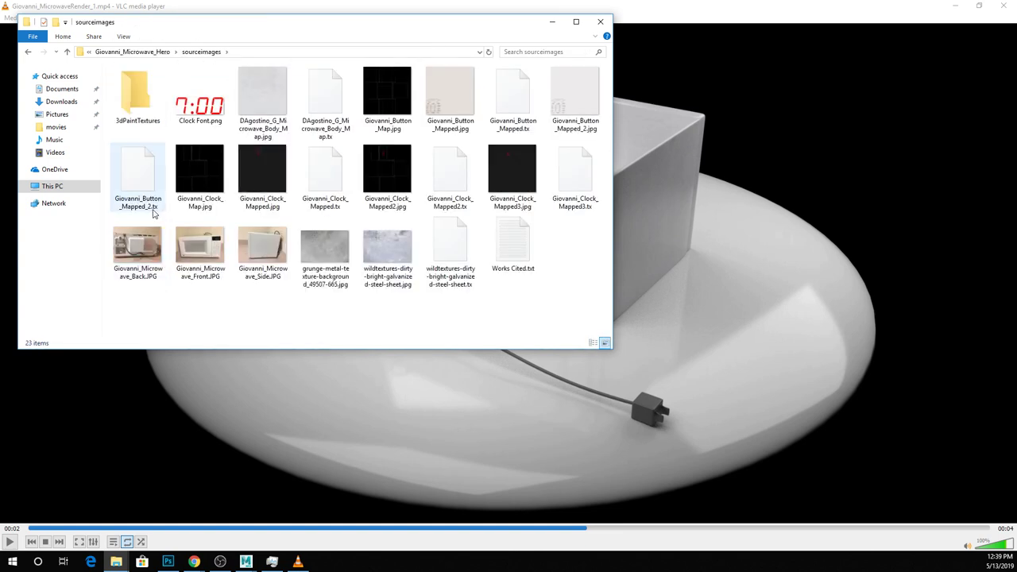
- Place the microwave's back and front reference photos as layers in the sword_4.jpg document in Photoshop
click(129, 250)
drag(129, 249, 367, 321)
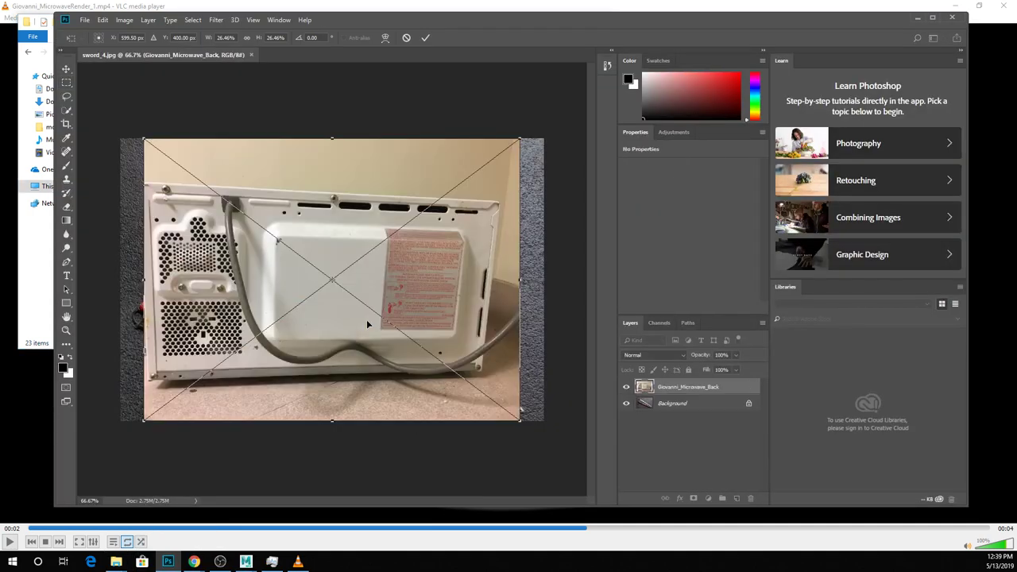
key(Return)
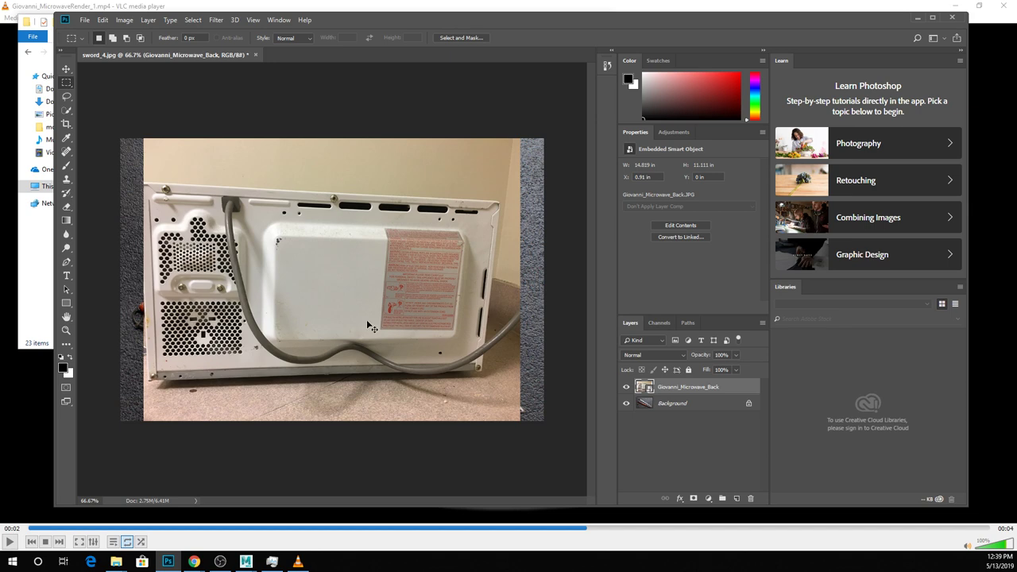
alt+scroll(366, 319, up, 2)
drag(366, 319, 434, 537)
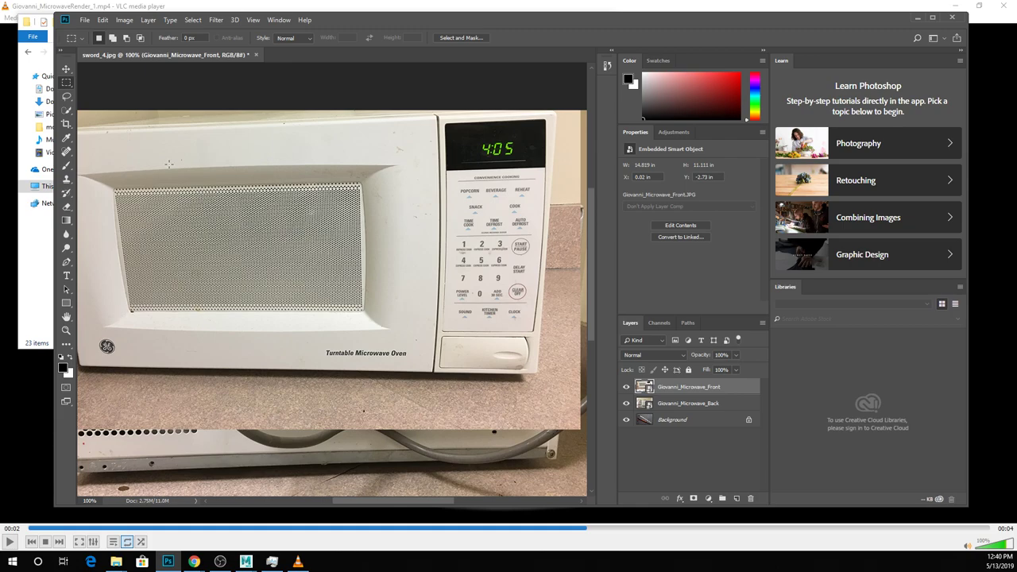
- Examine the perforated mesh of the door window up close in the microwave's front photo
key(ctrl+plus)
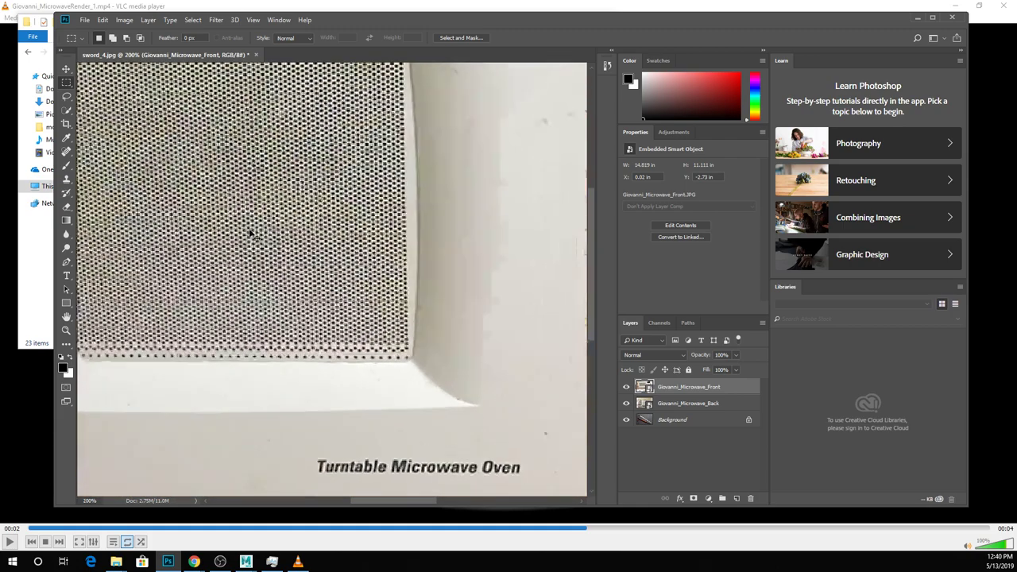
key(ctrl+plus)
key(ctrl+plus)
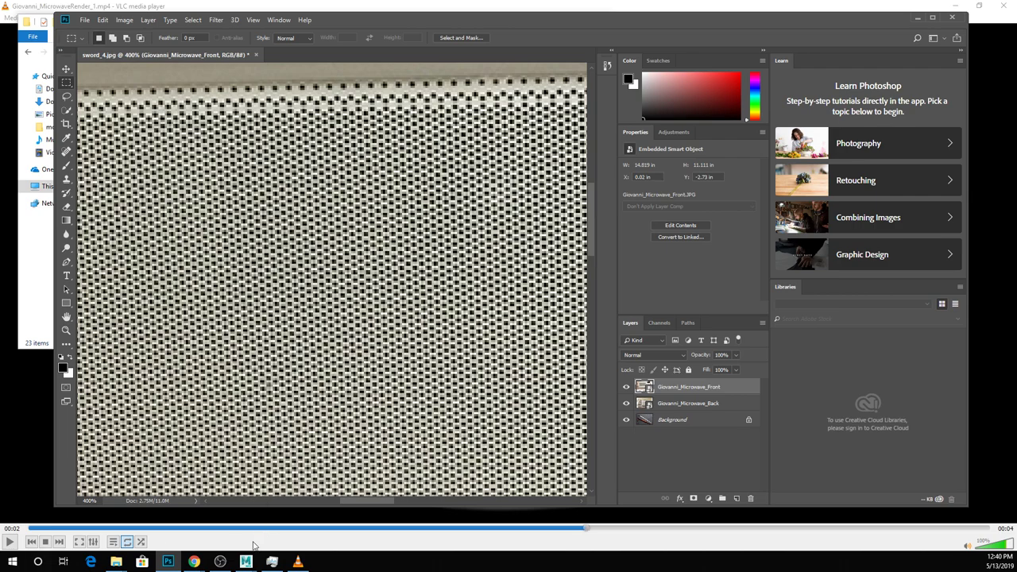
- Switch to the empty Maya scene and create a polygon cube about 12.6 wide, 13 high, and 5 deep
mouse_move(246, 561)
click(313, 505)
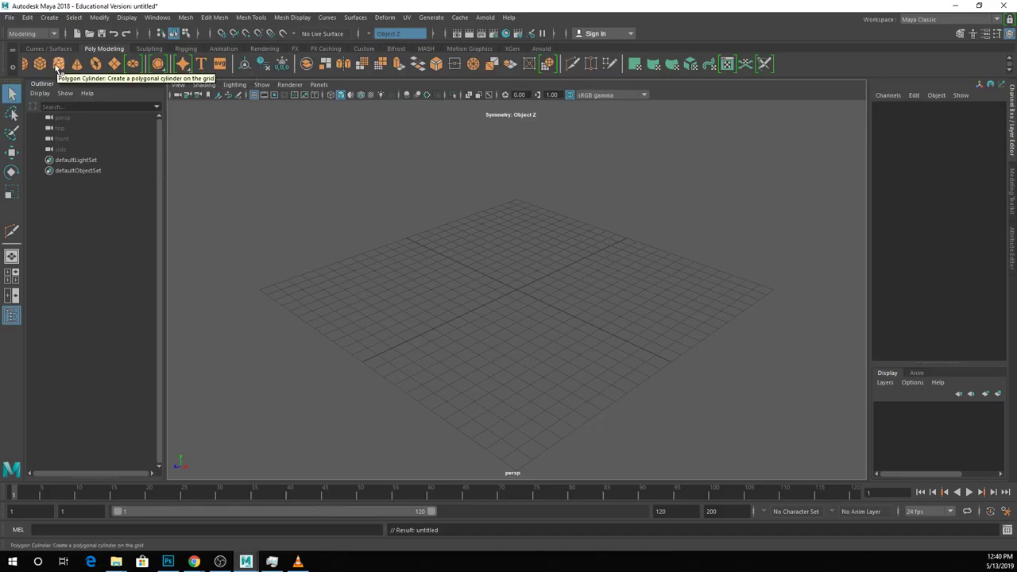
click(40, 63)
drag(522, 287, 632, 239)
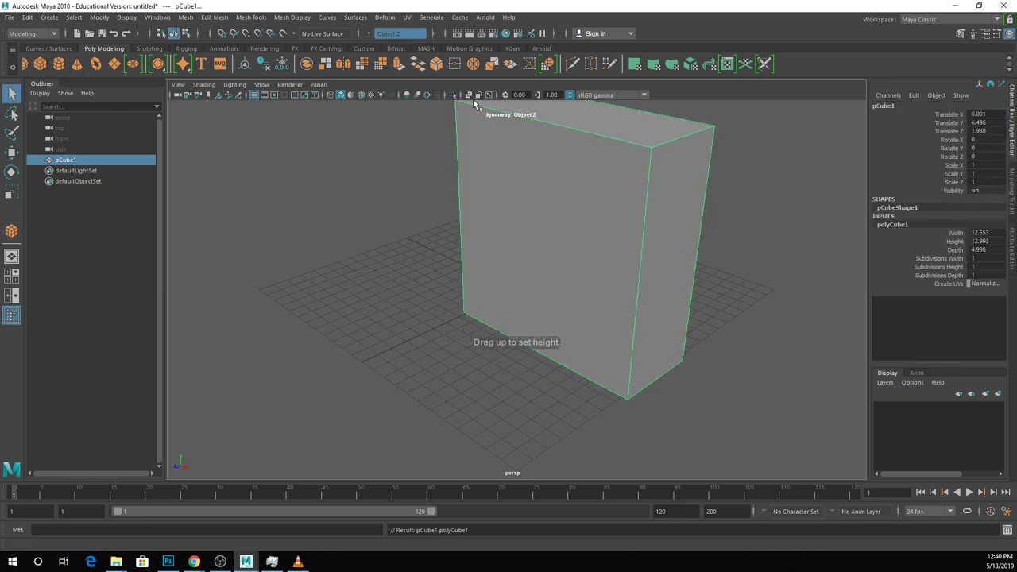
- Assign a new Arnold aiStandardSurface material to the cube and bring up the material's lower attribute sections
right_drag(535, 210, 543, 462)
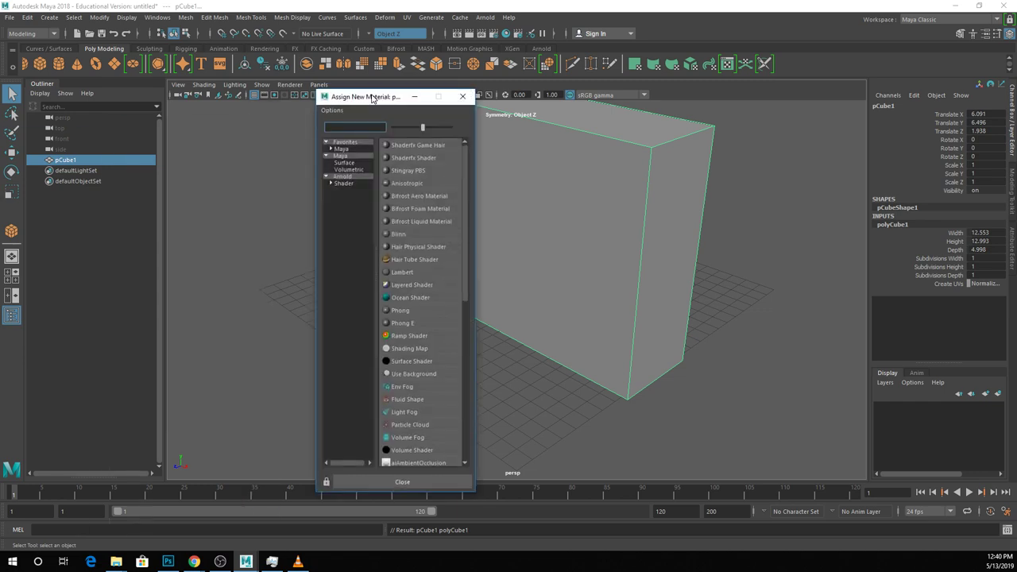
click(345, 176)
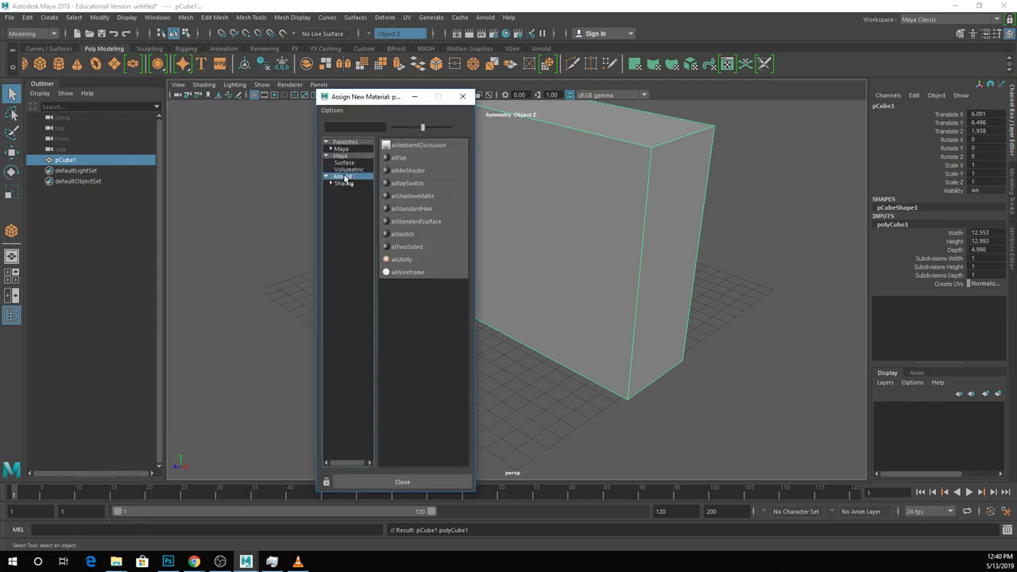
click(413, 222)
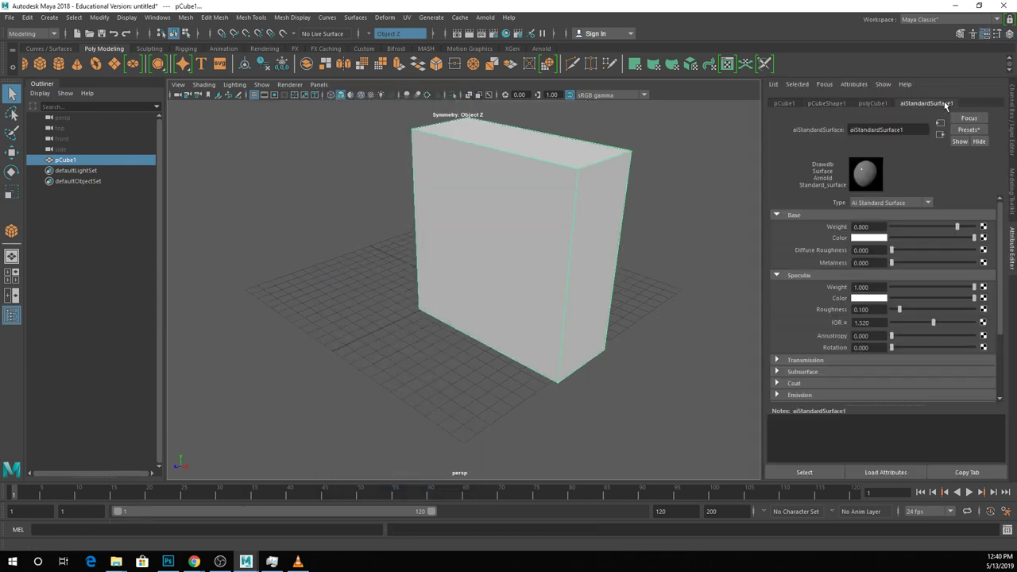
scroll(828, 318, down, 5)
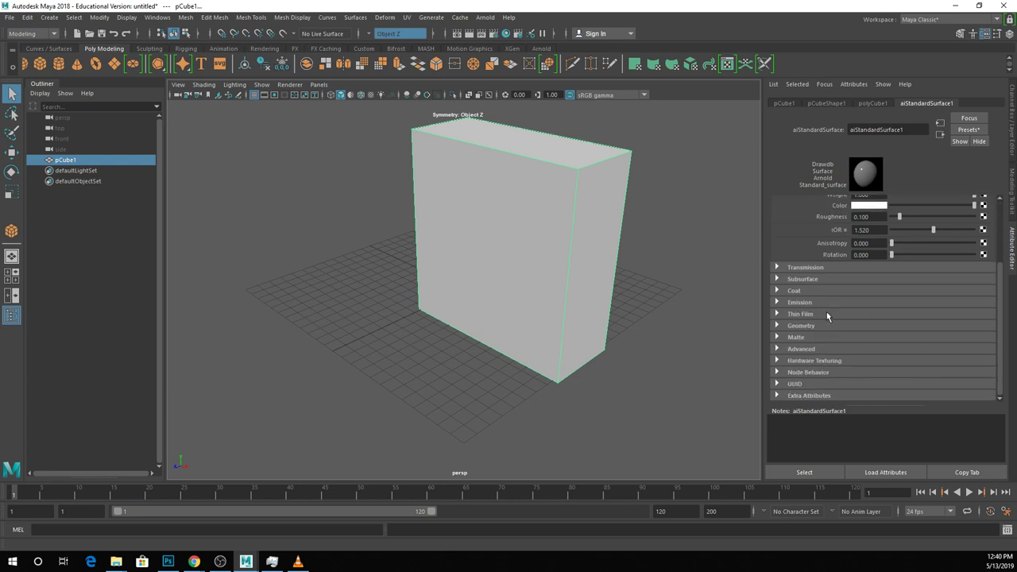
- Expand the Geometry attributes of the cube's aiStandardSurface material so that its Opacity setting can be seen
click(807, 325)
scroll(807, 324, down, 1)
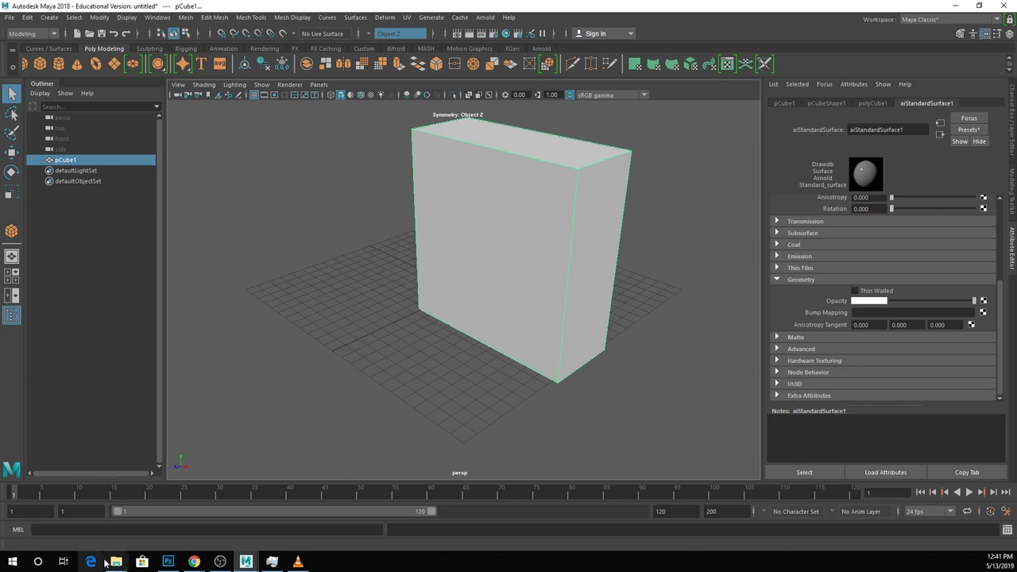
- Switch to VLC and play the microwave turntable render, pausing it on the opening front view
mouse_move(119, 559)
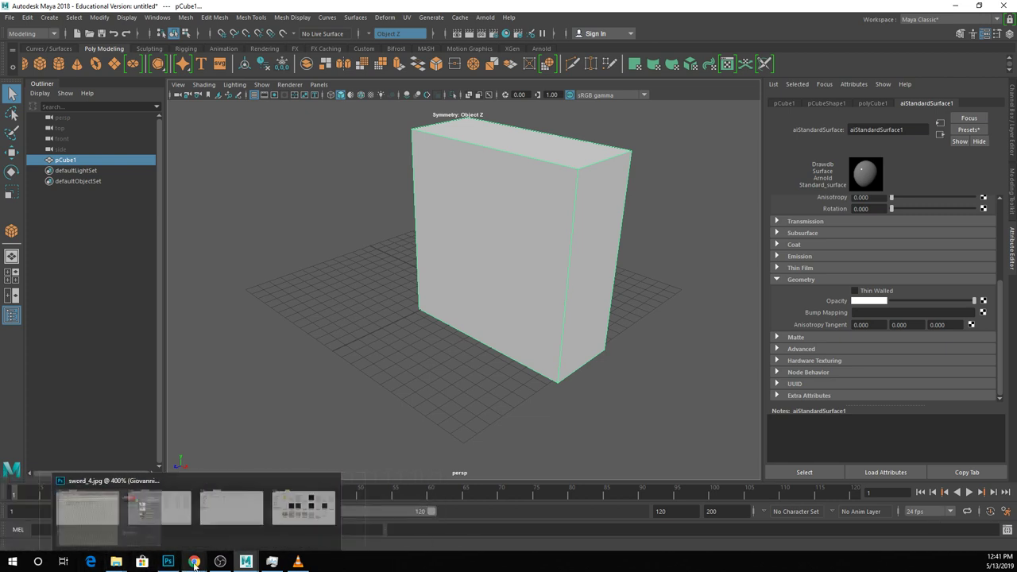
click(299, 562)
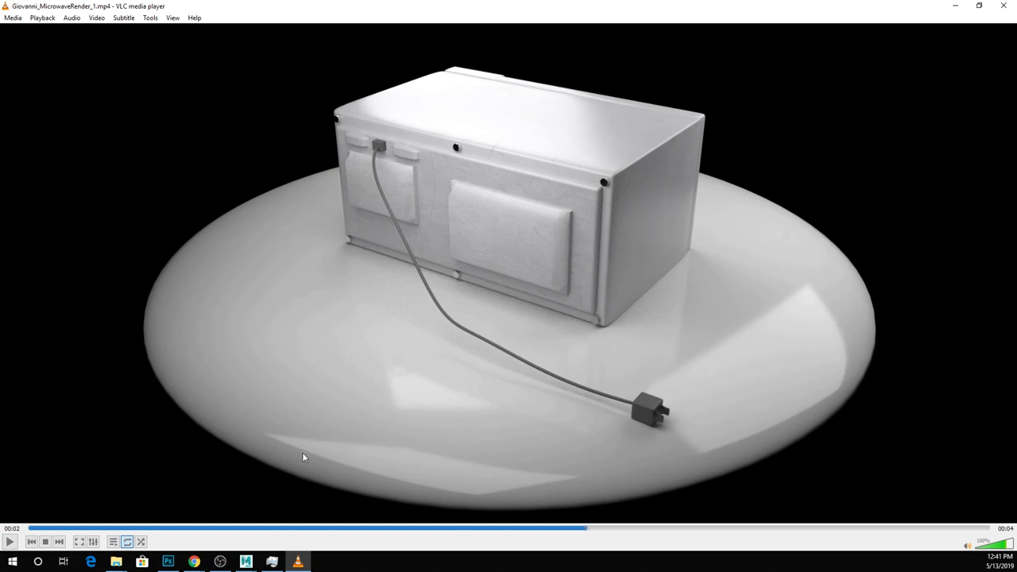
click(11, 541)
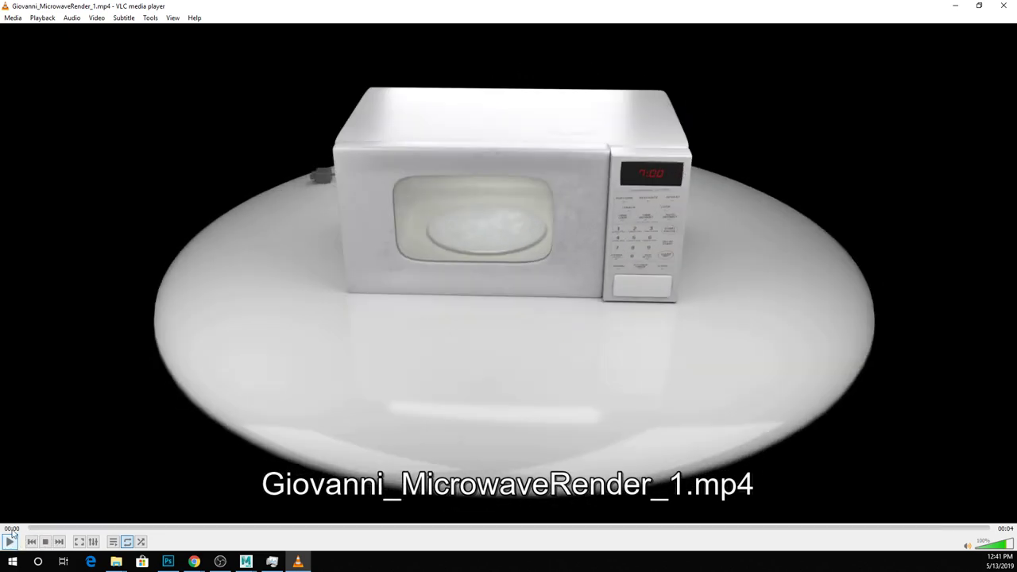
click(10, 541)
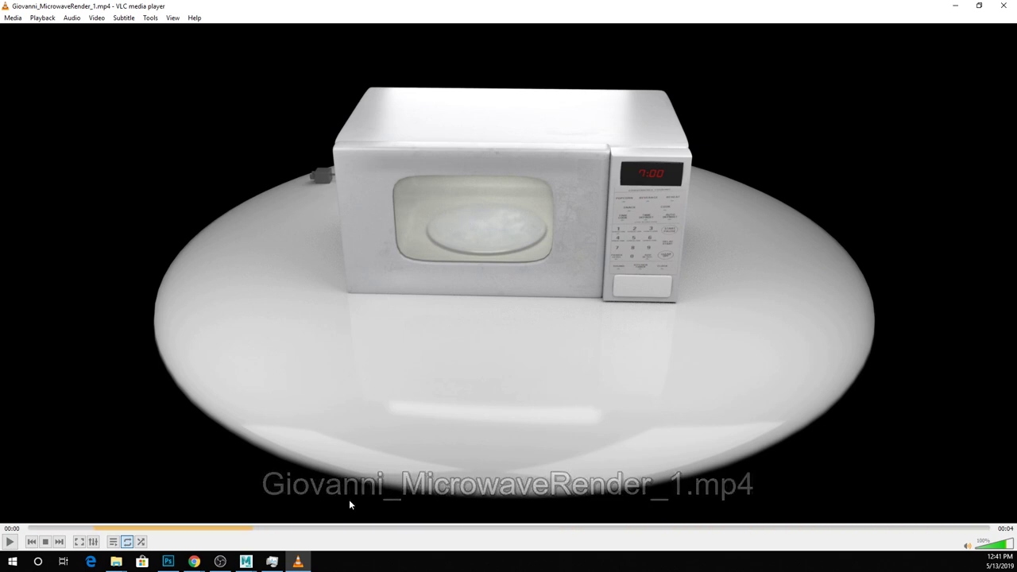
- Switch to Photoshop and examine the whole door and its perforated window in the microwave's front photo at 100%
click(167, 560)
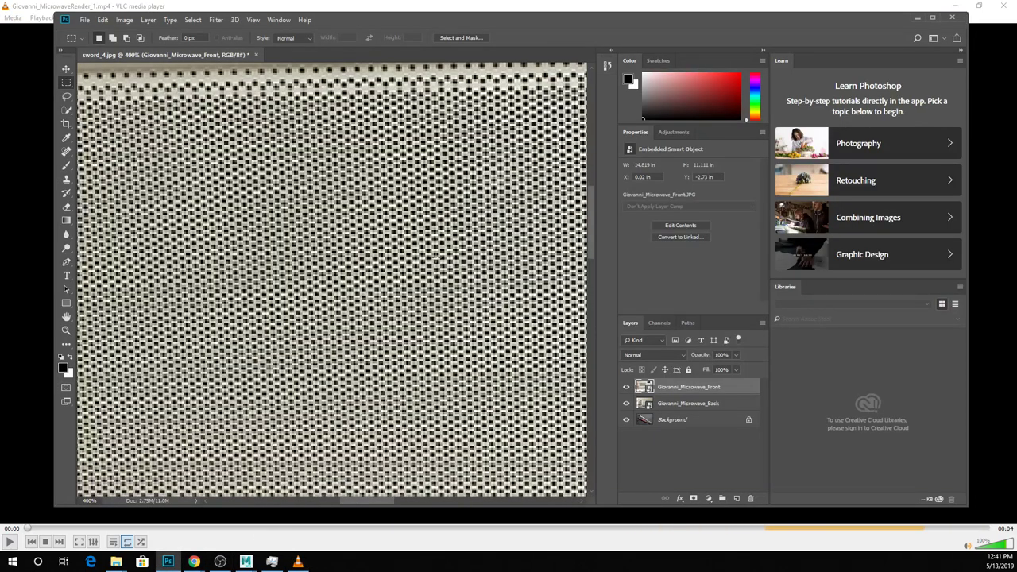
alt+scroll(437, 260, down, 3)
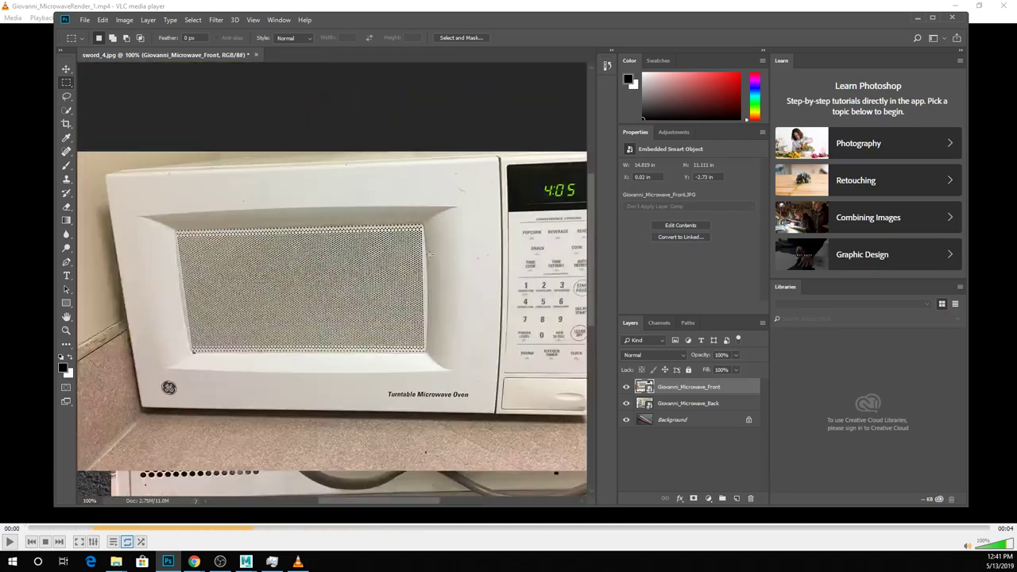
scroll(153, 217, down, 1)
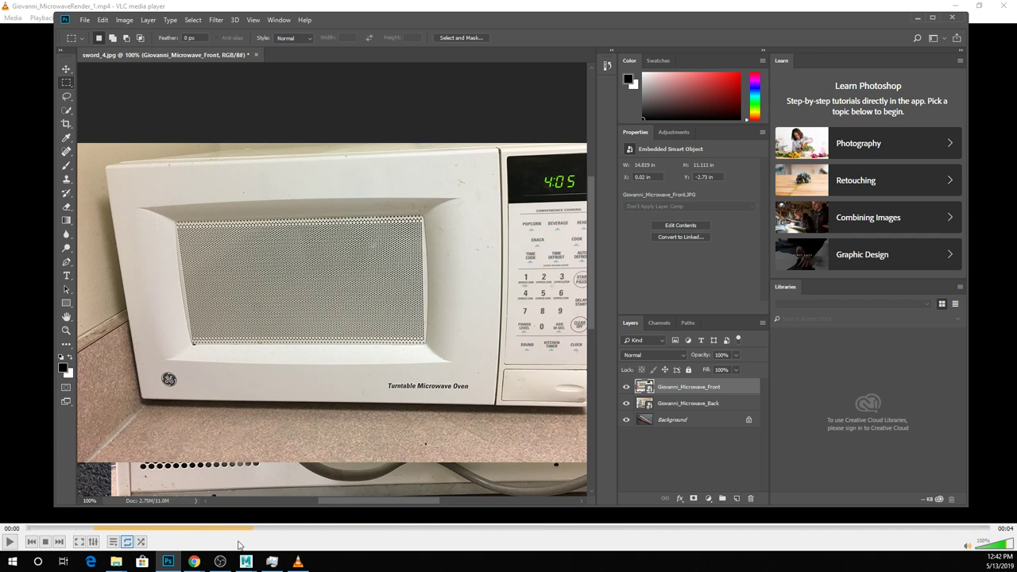
- Close the microwave turntable render in VLC and return to the cube's material in the Maya scene
click(304, 515)
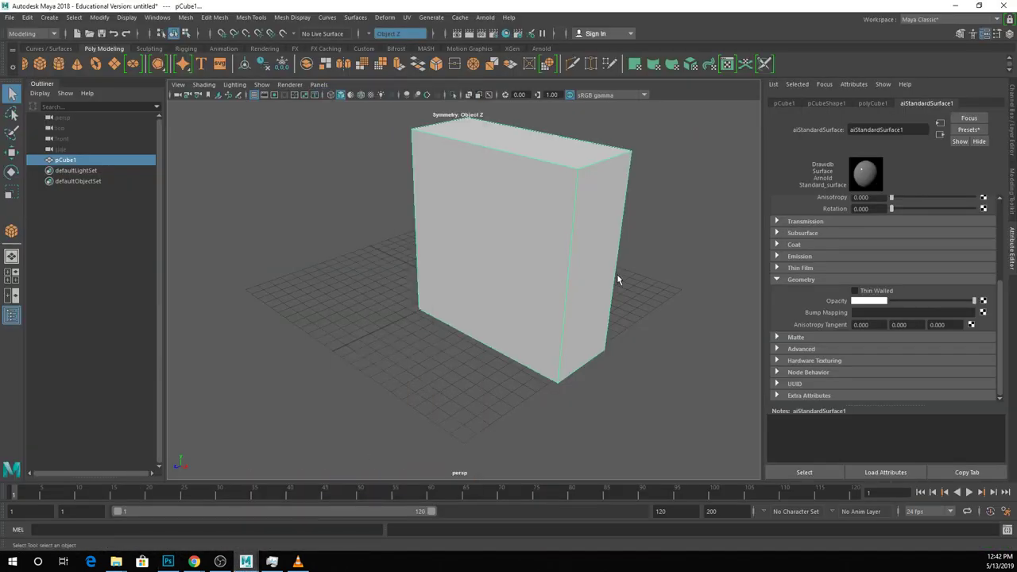
click(298, 562)
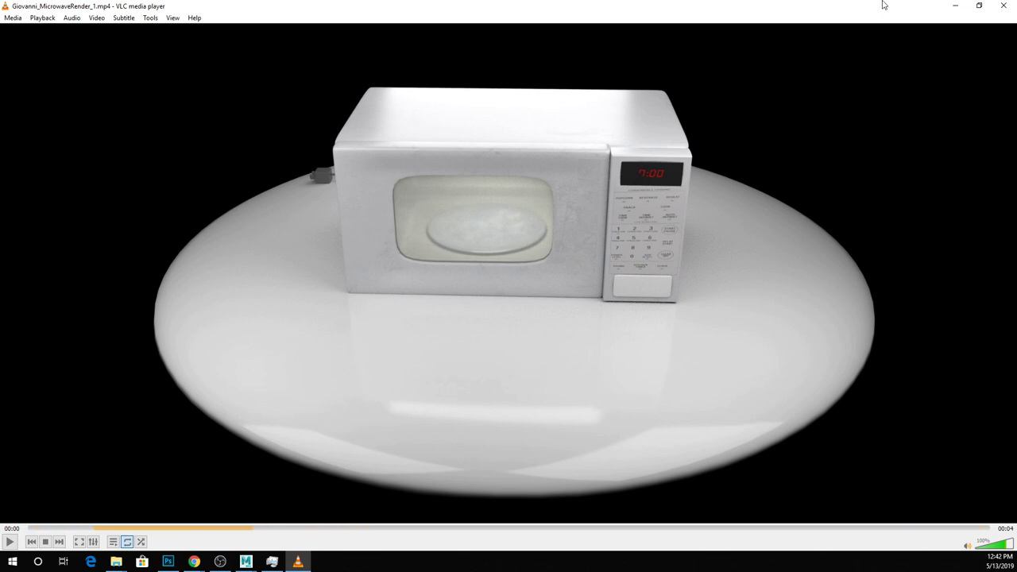
click(1003, 6)
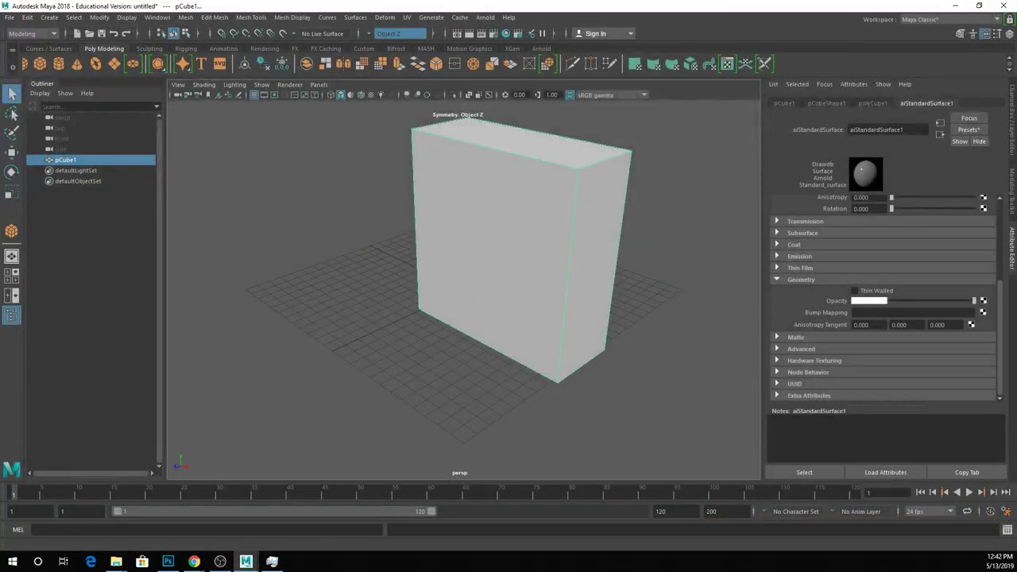